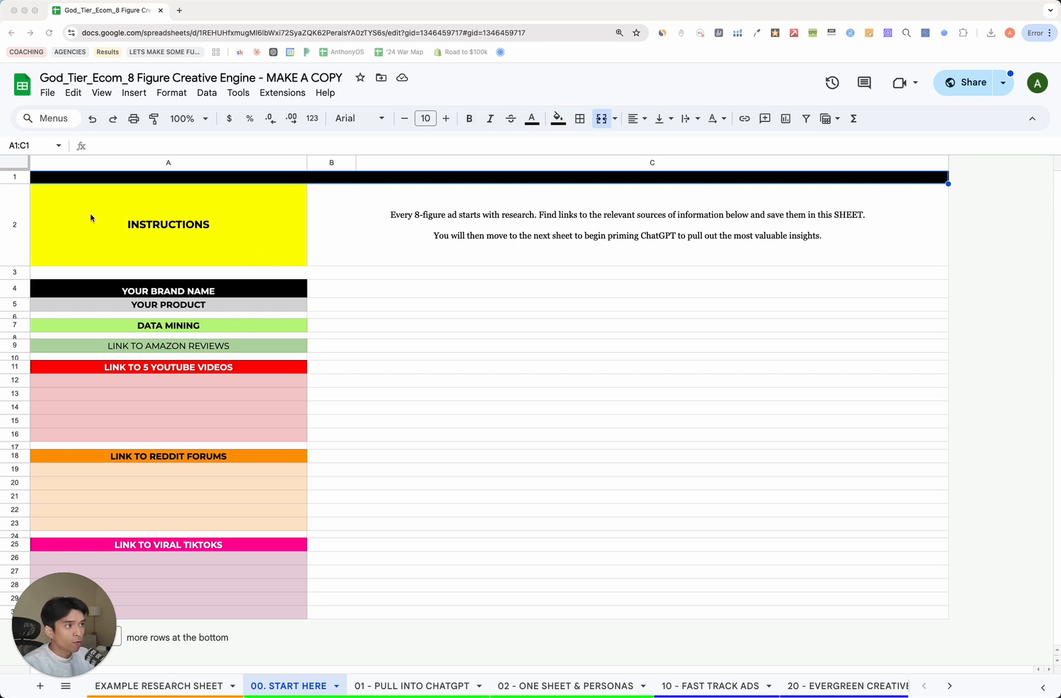
Copy the template, replacing 'Copy of' with your name plus 'Collagen Masks -' in the name.
click(47, 94)
click(156, 184)
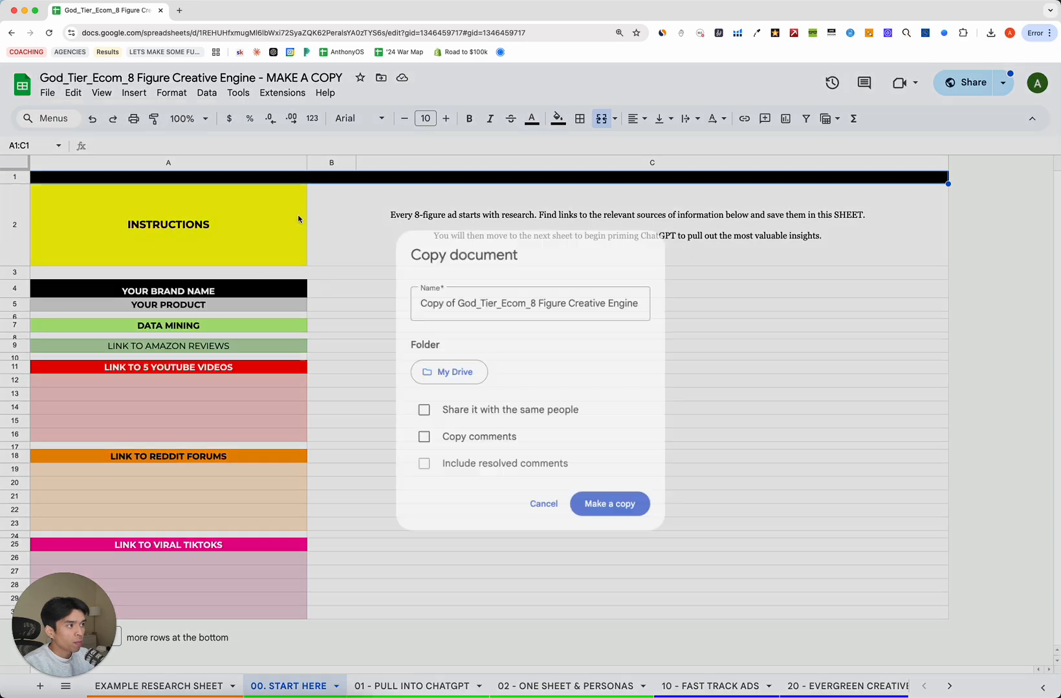
click(454, 299)
drag(450, 301, 413, 299)
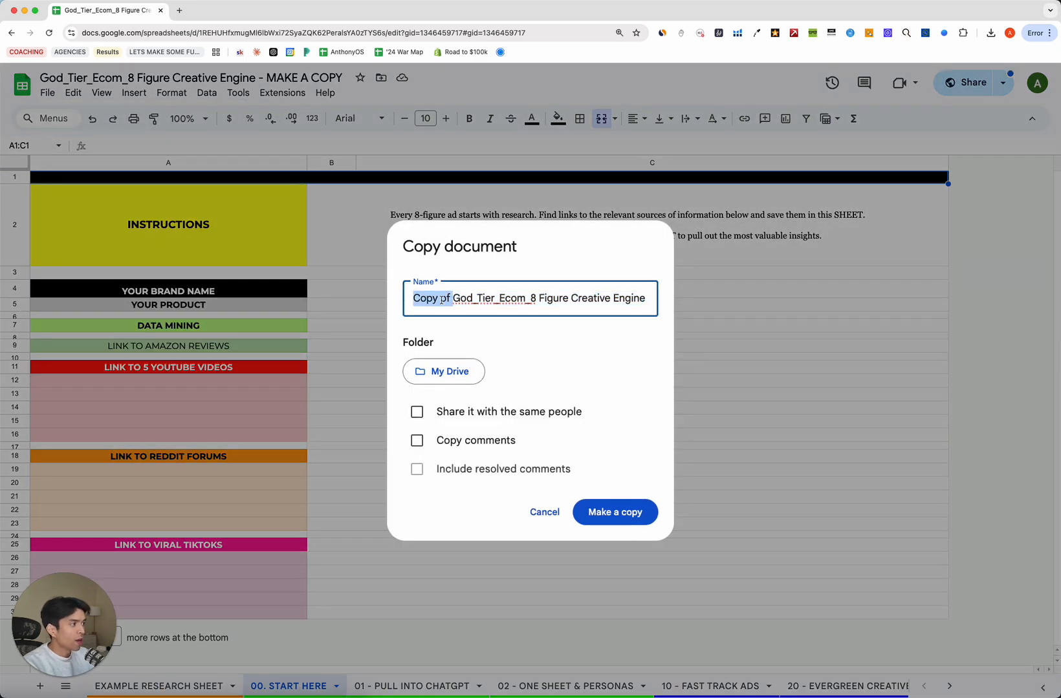
key(BackSpace)
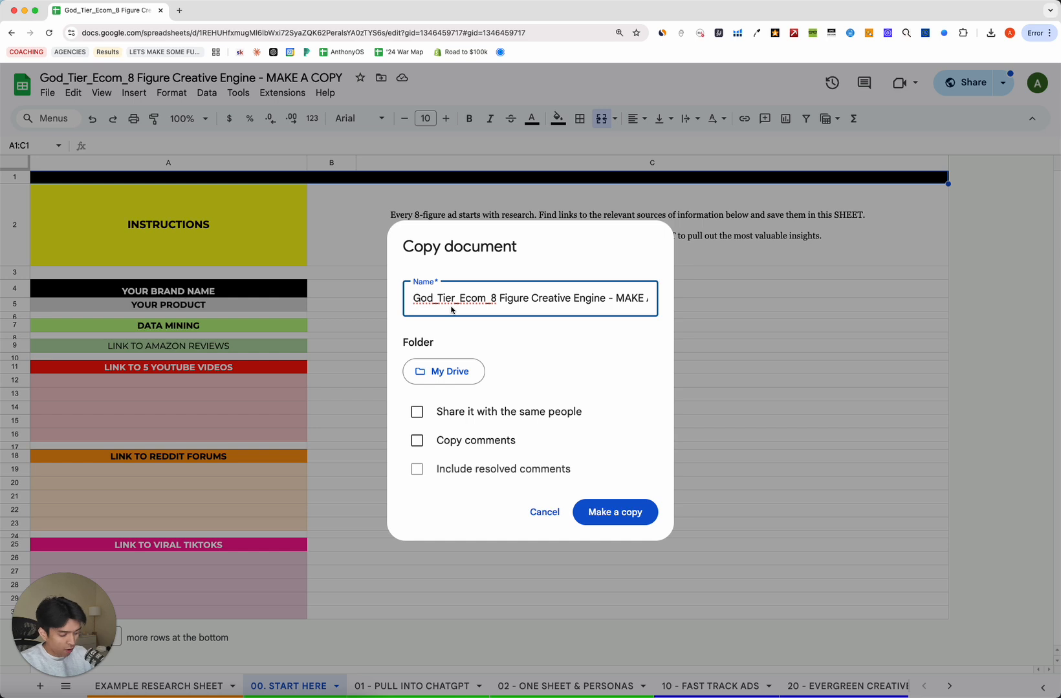
text(At)
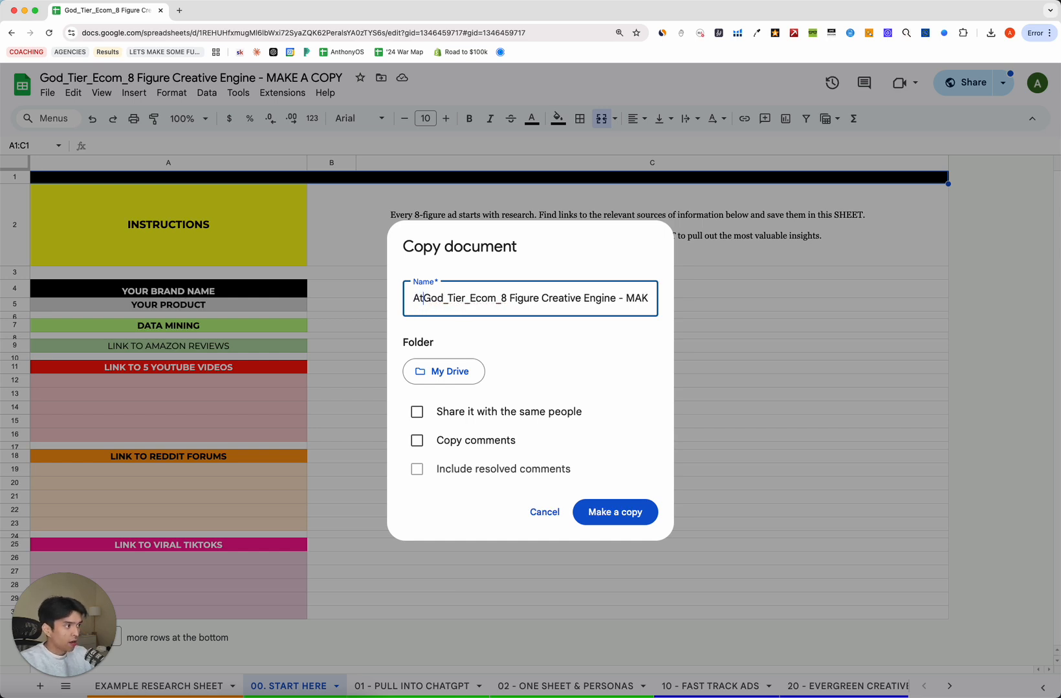
text(thony - )
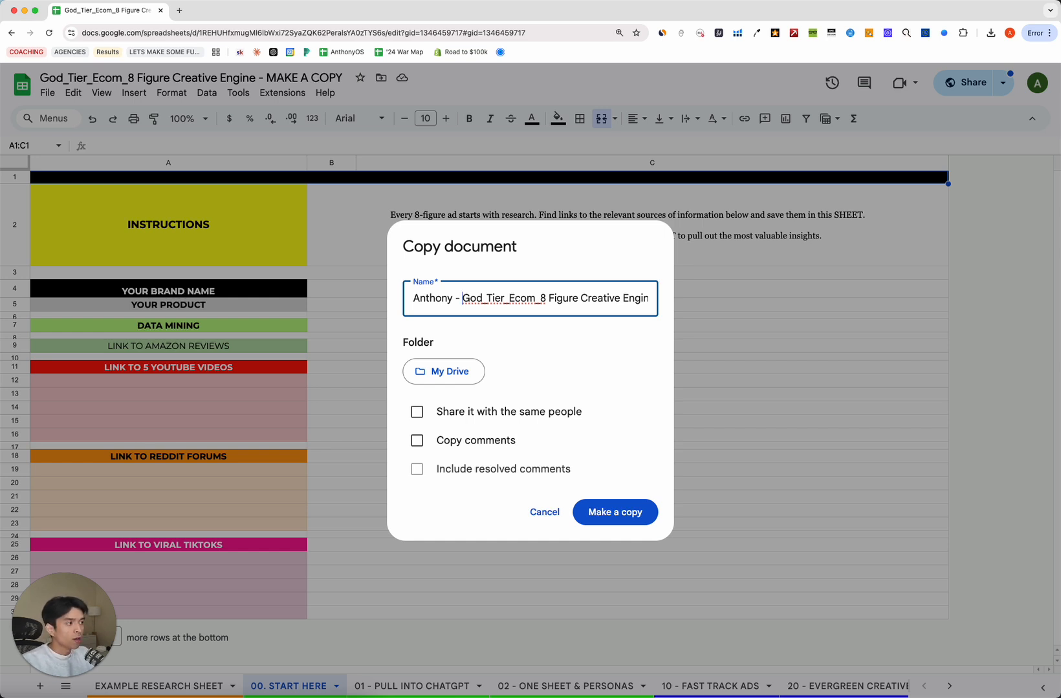
text(Collagen Masks -)
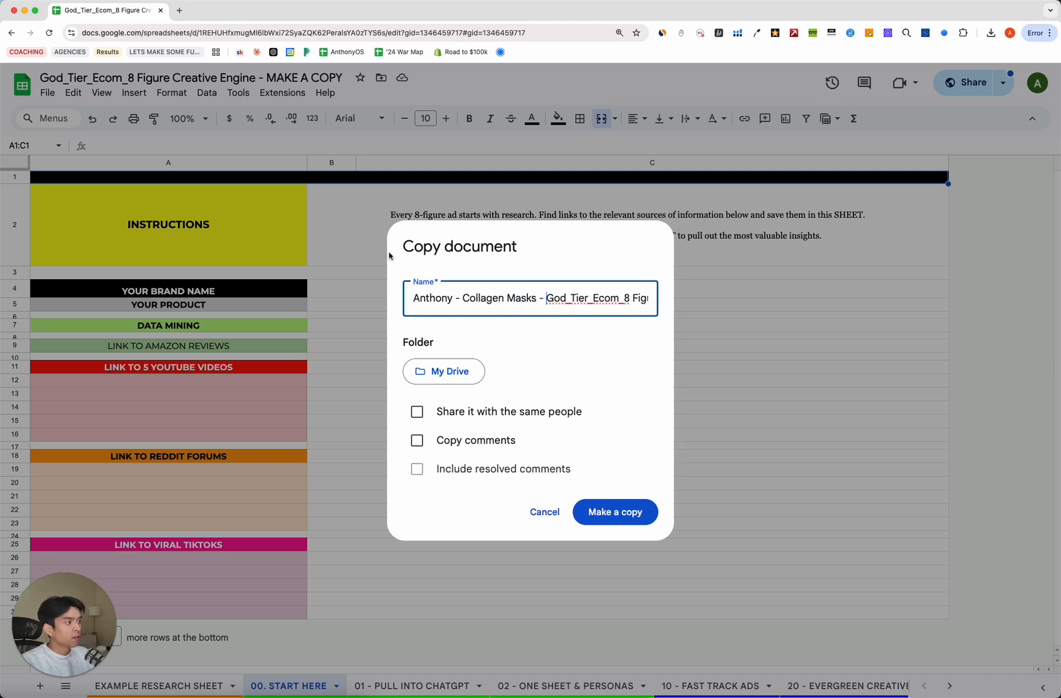
click(607, 514)
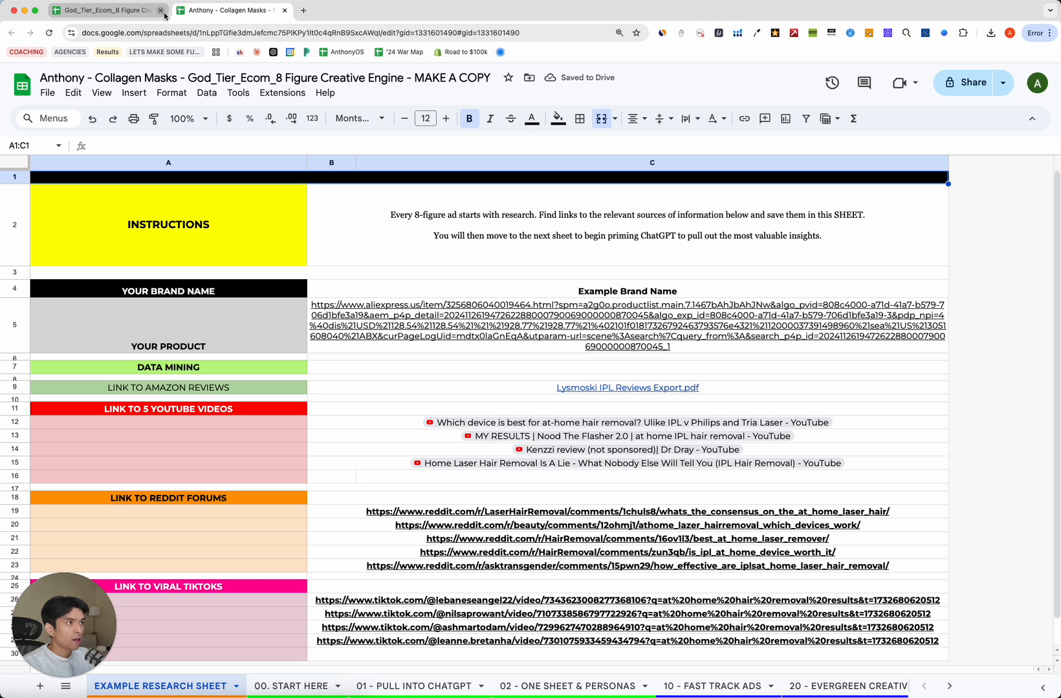
Close the original template tab and review the example product, brand and link rows.
click(160, 11)
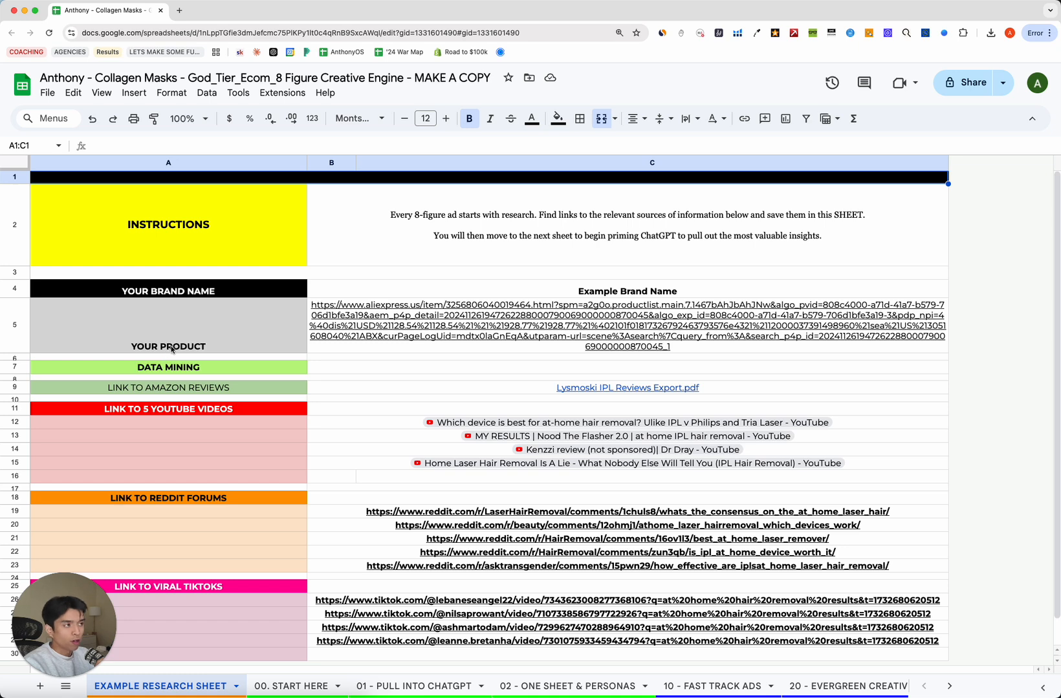
click(441, 335)
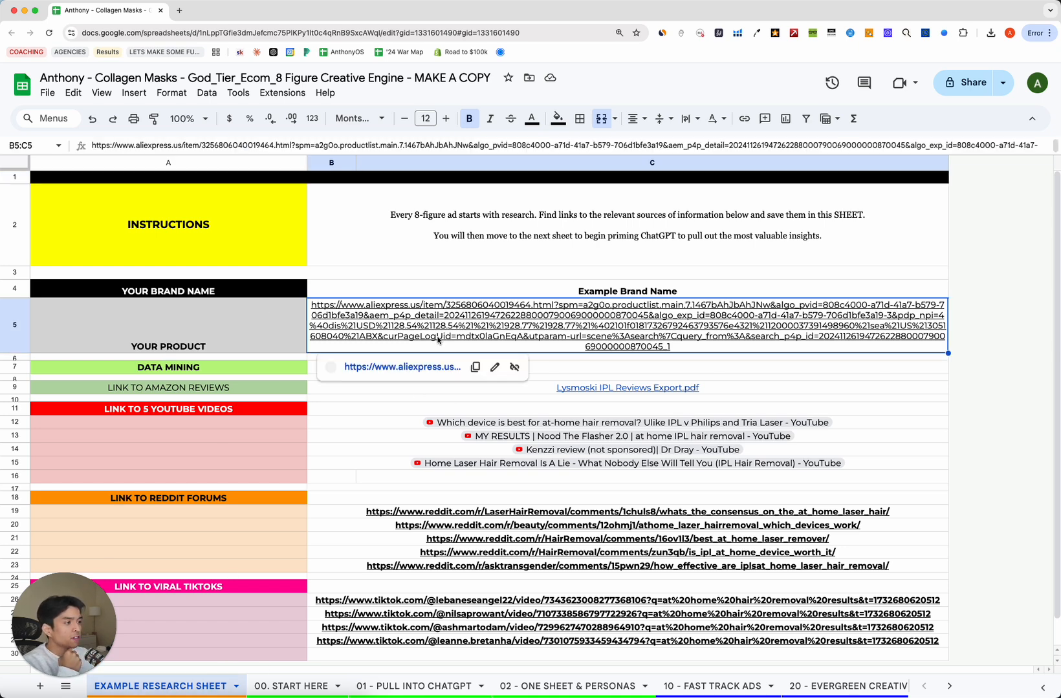
click(288, 326)
drag(439, 274, 386, 445)
click(278, 340)
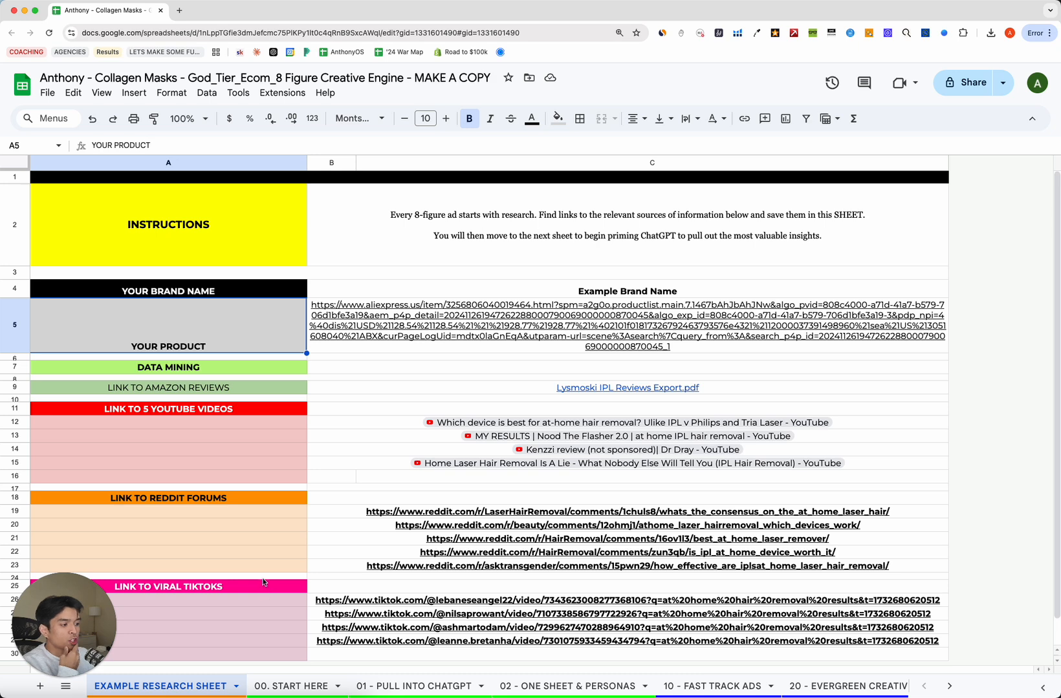
scroll(272, 556, down, 1)
scroll(291, 517, up, 1)
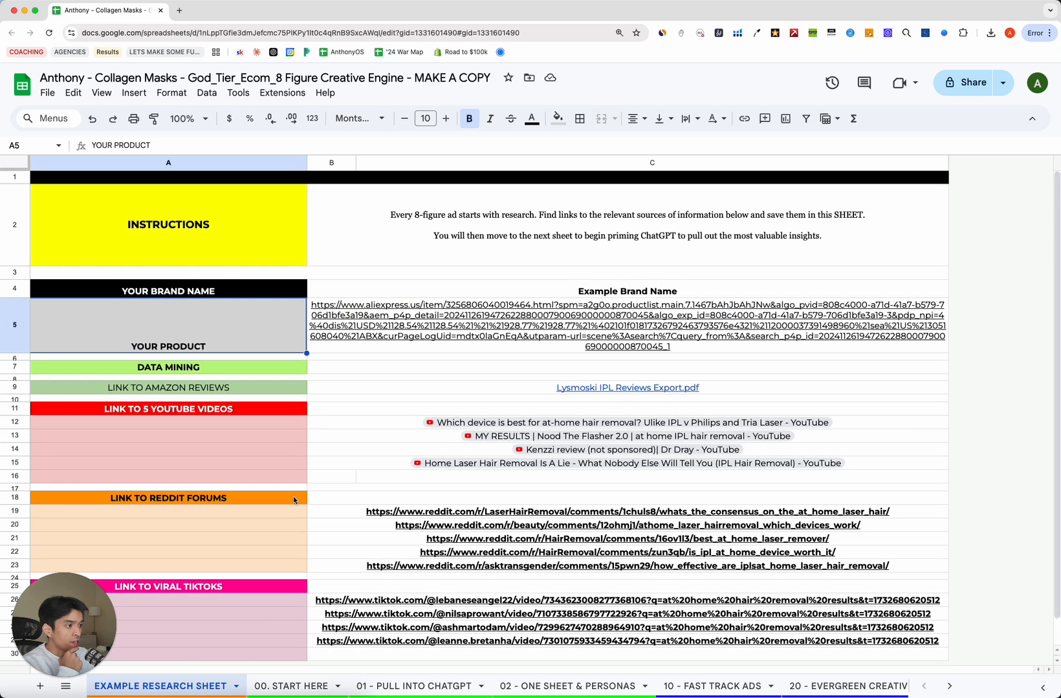
click(375, 291)
click(222, 332)
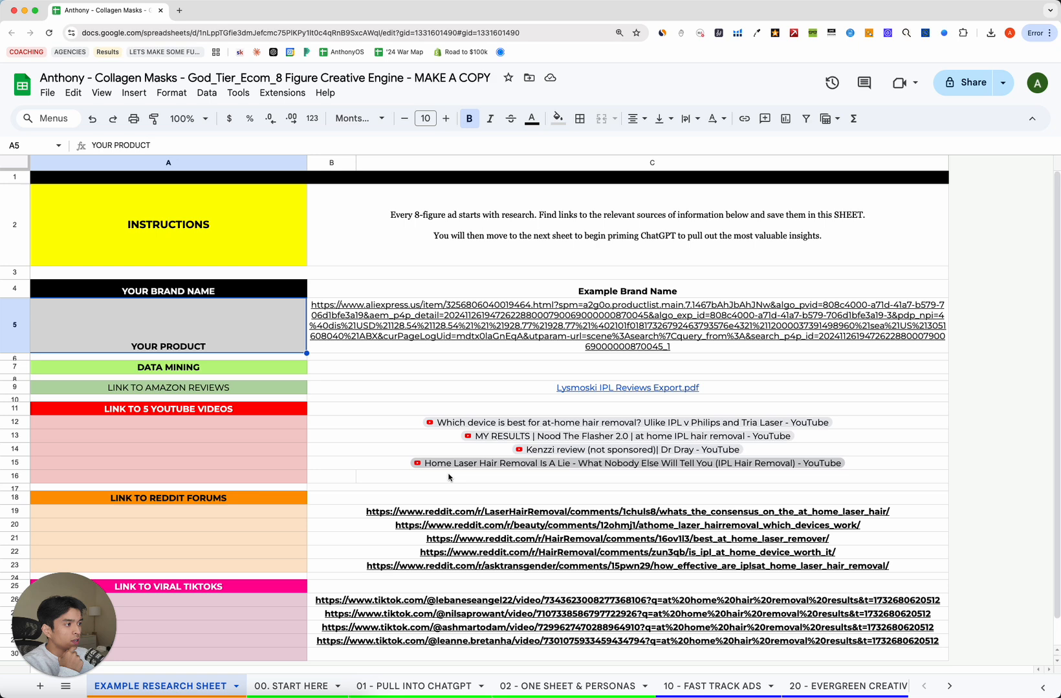
Go to the 00. START HERE sheet and look over its instructions and labels.
click(288, 685)
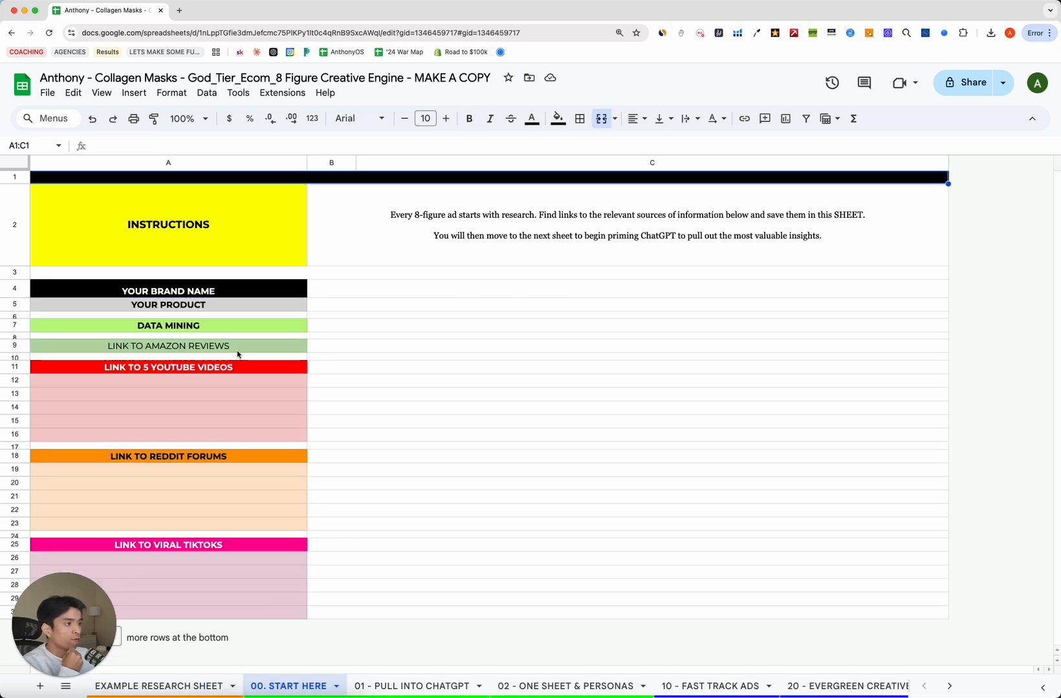
click(233, 325)
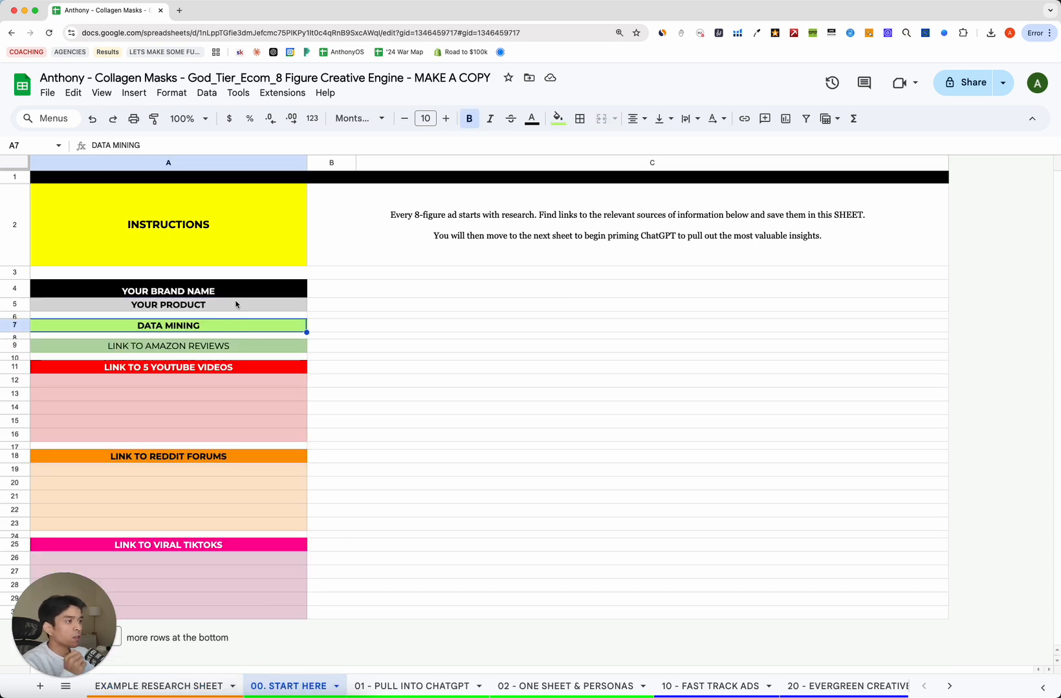
click(472, 237)
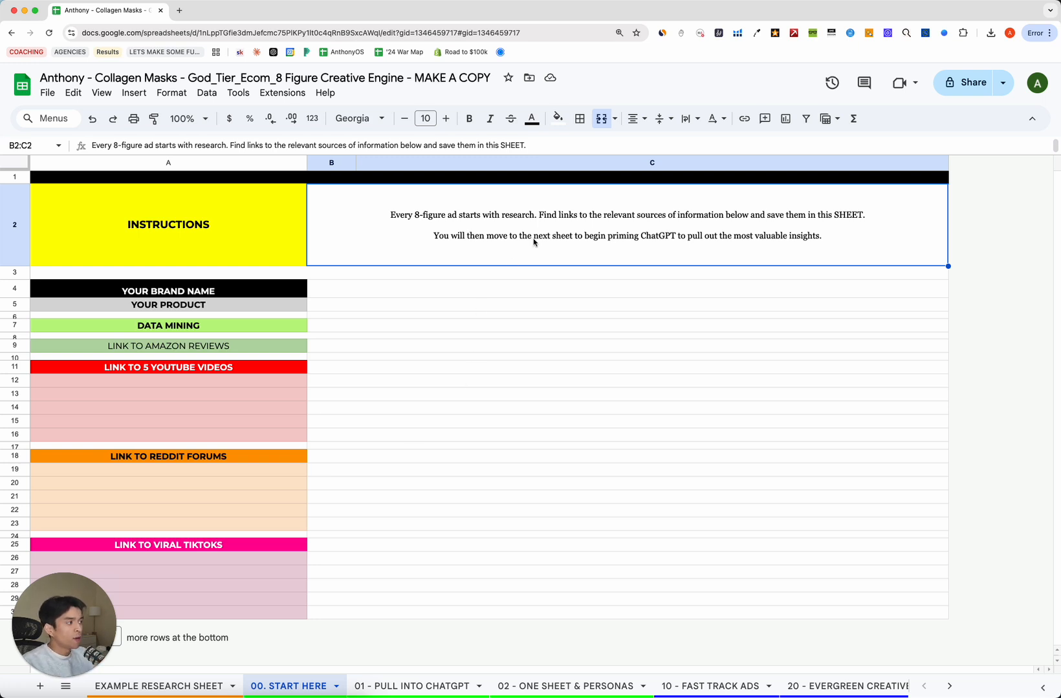
click(296, 276)
click(451, 261)
click(279, 260)
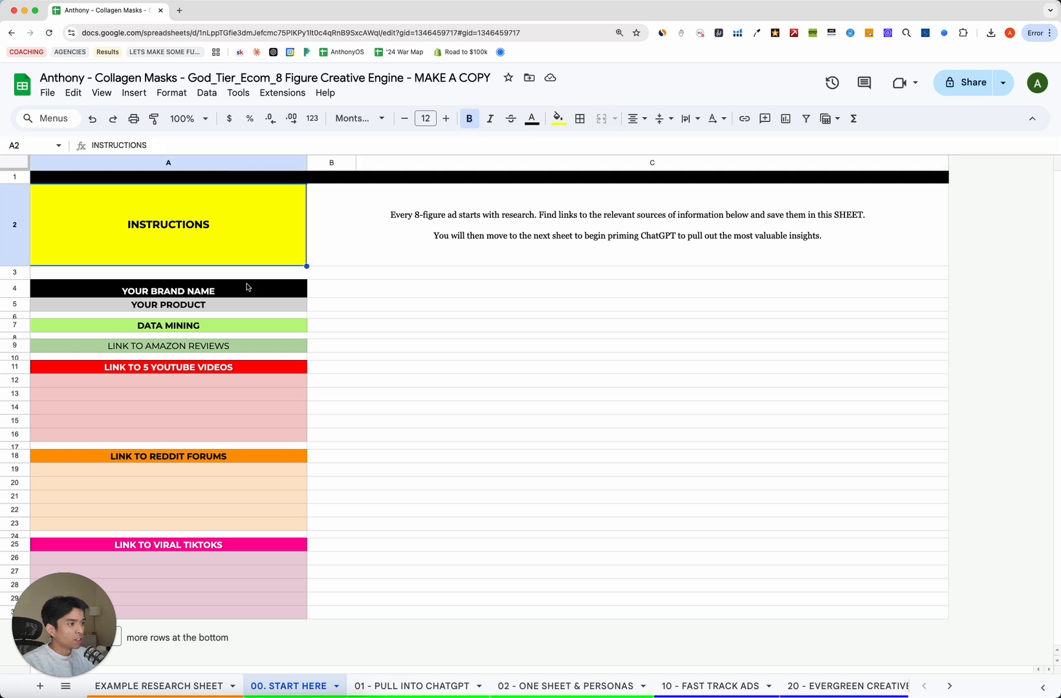
click(250, 286)
Enter Nakd as the brand name and Bio-Collagen Face Masks as the product.
click(396, 294)
click(284, 305)
click(333, 294)
text(Nakd)
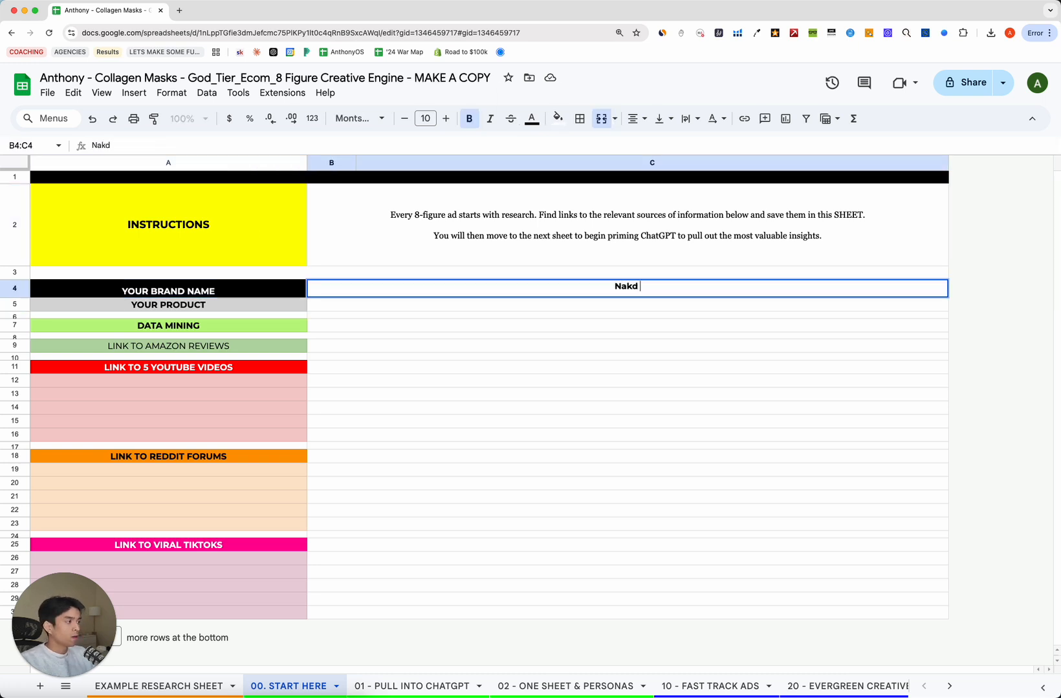
key(Return)
text(Bi)
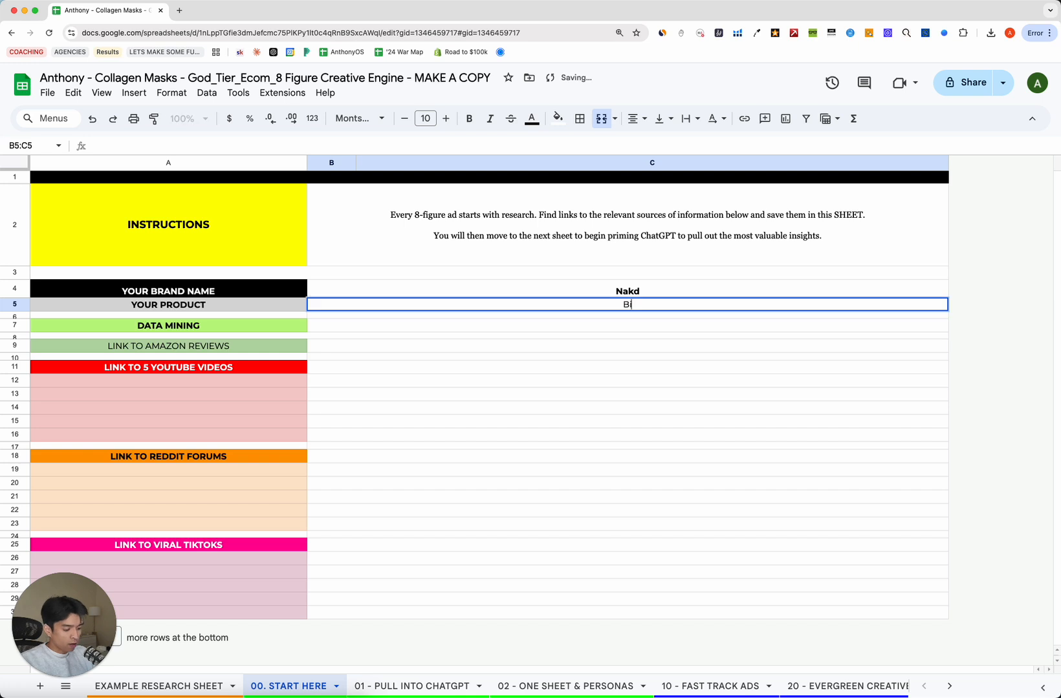
text(o-Collag)
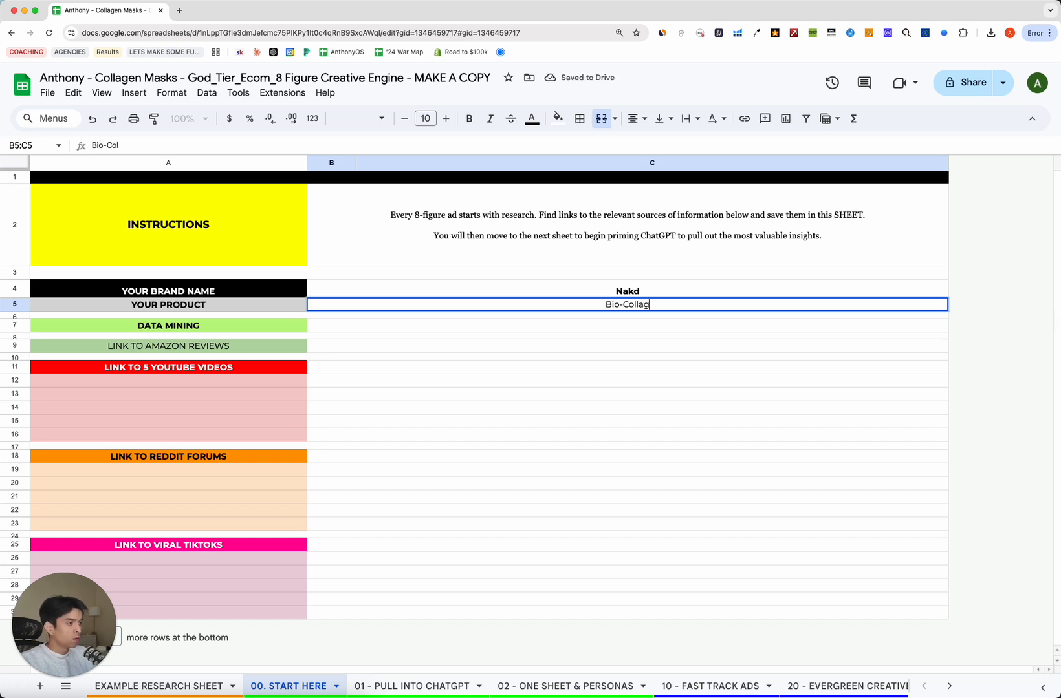
text(en Face Masks)
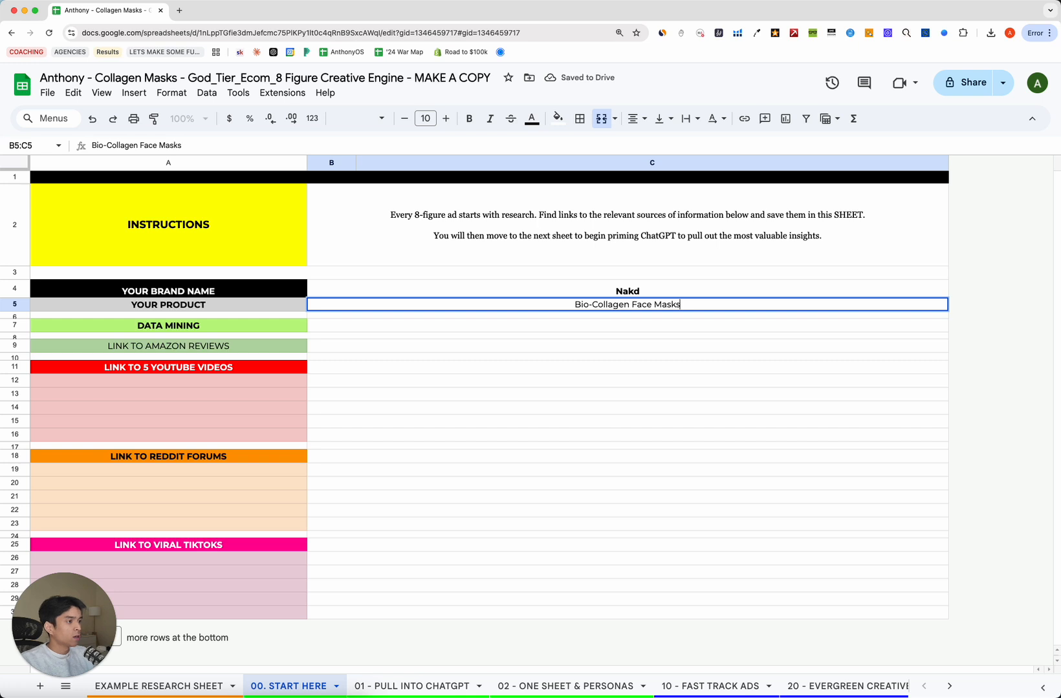
key(Return)
key(Up)
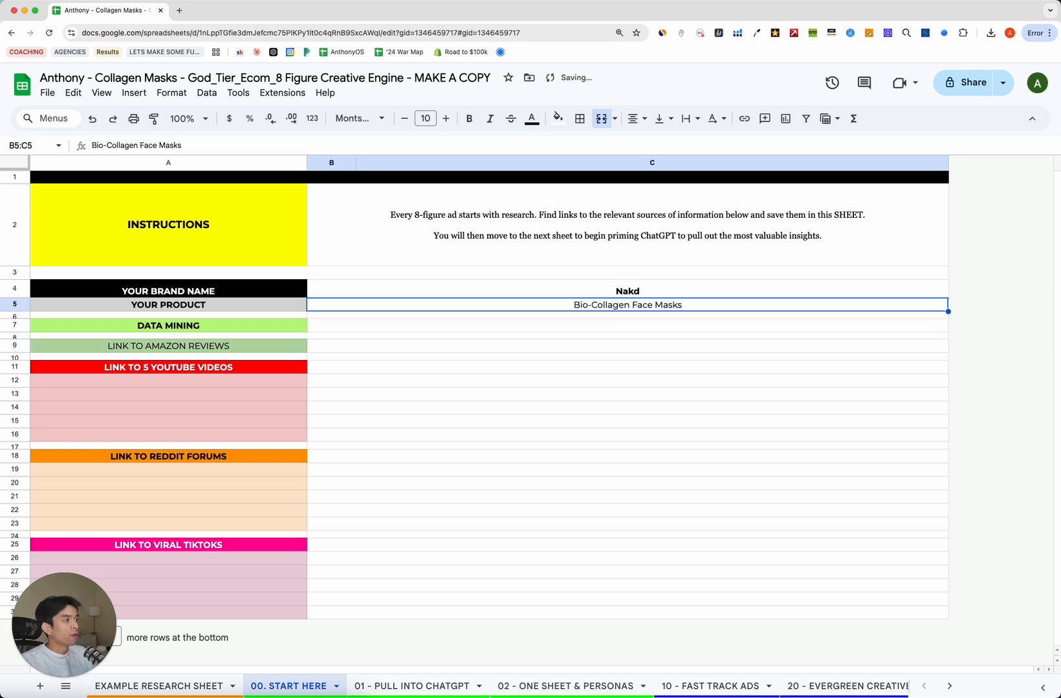
Search Amazon in a new tab for 'collagen face masks' and open the BIODANCE Bio-Collagen result.
click(180, 10)
text(amazon)
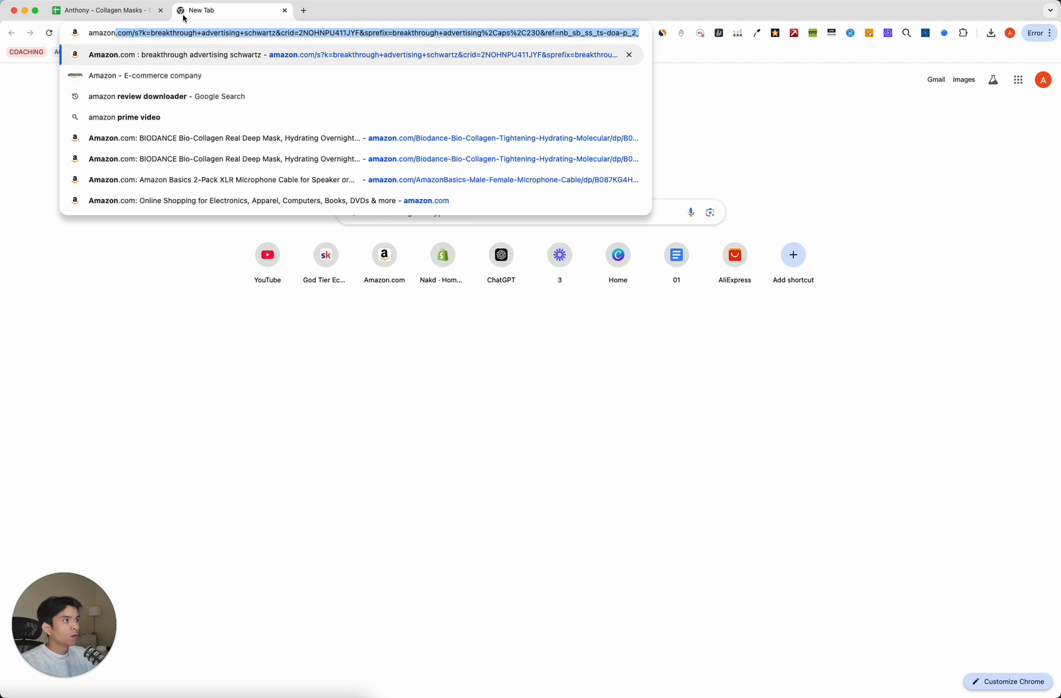
key(Return)
triple_click(289, 84)
text(bi ocoll)
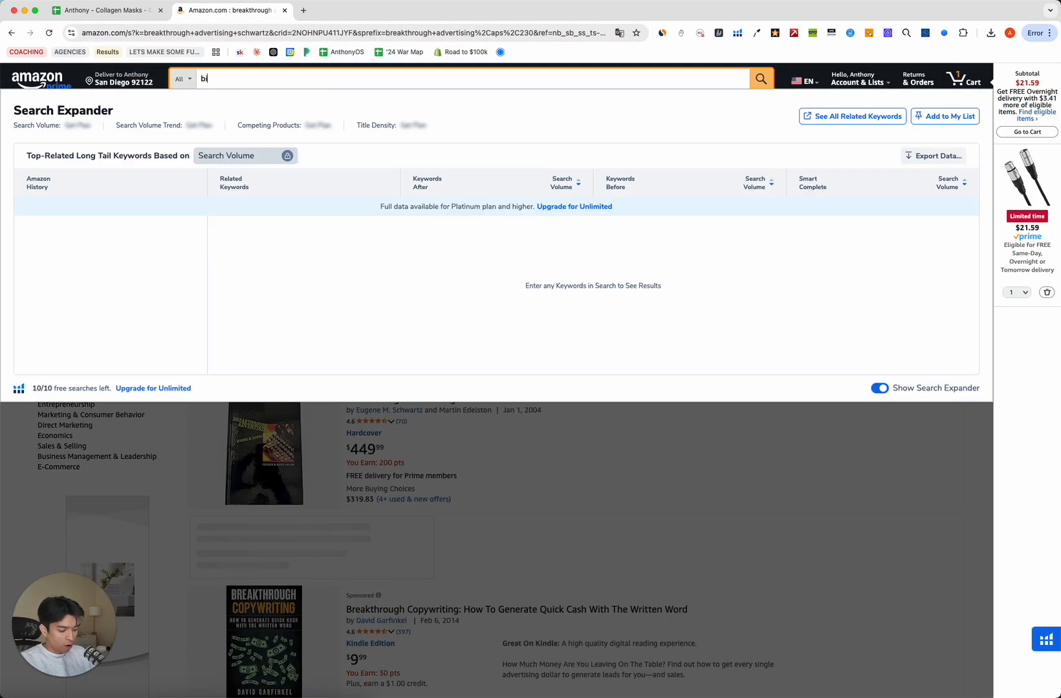
key(super+a)
text(collage)
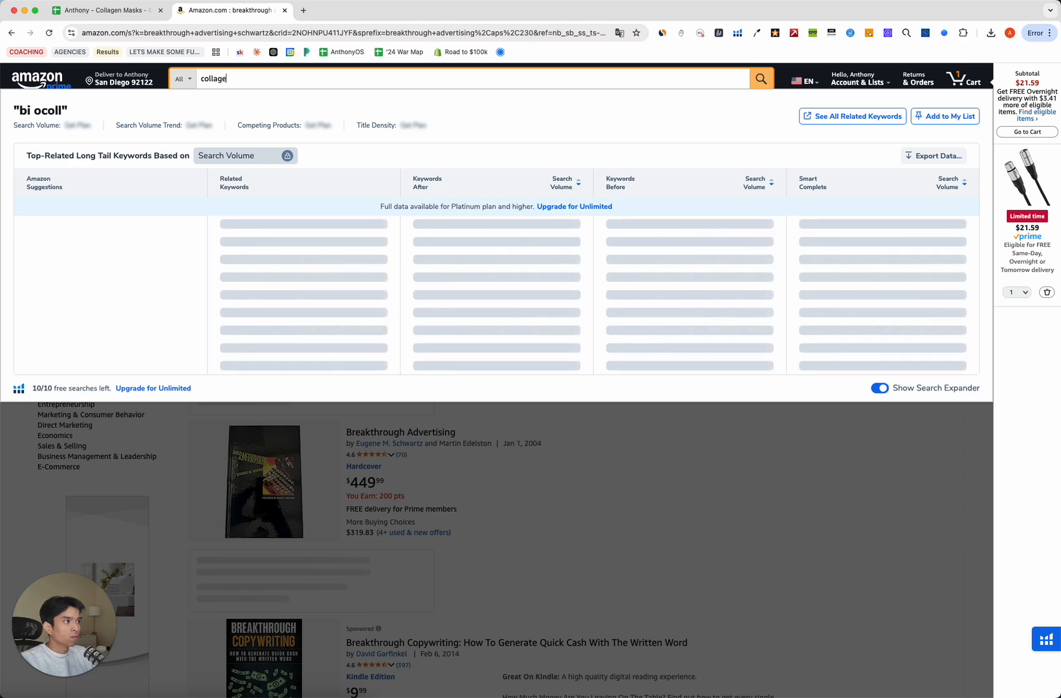
text(n face masks)
key(Return)
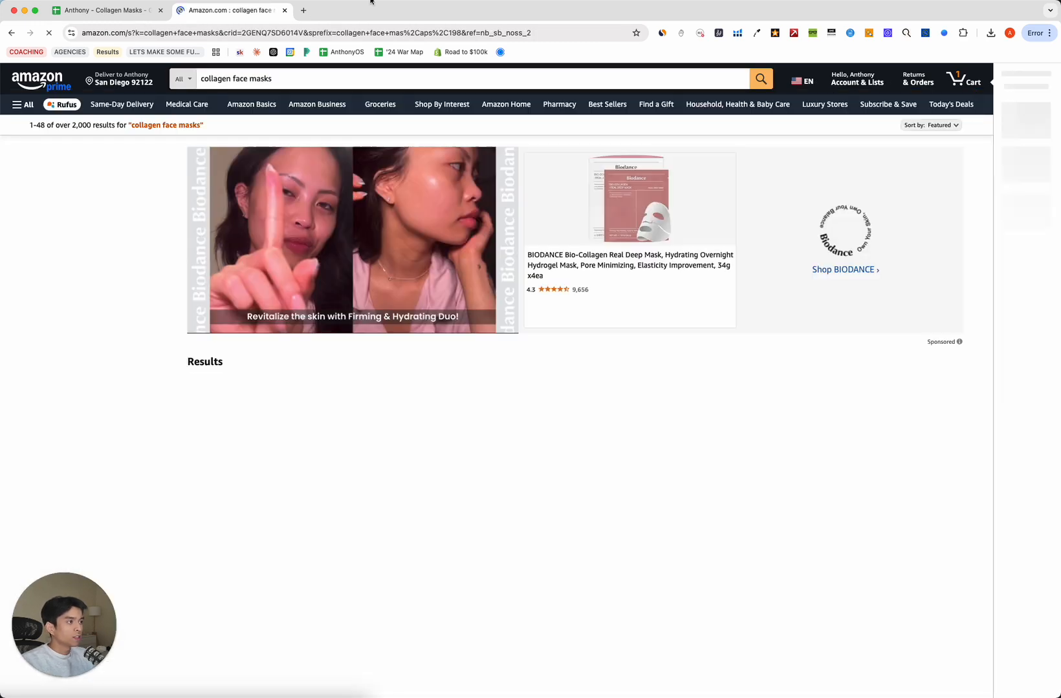
click(258, 484)
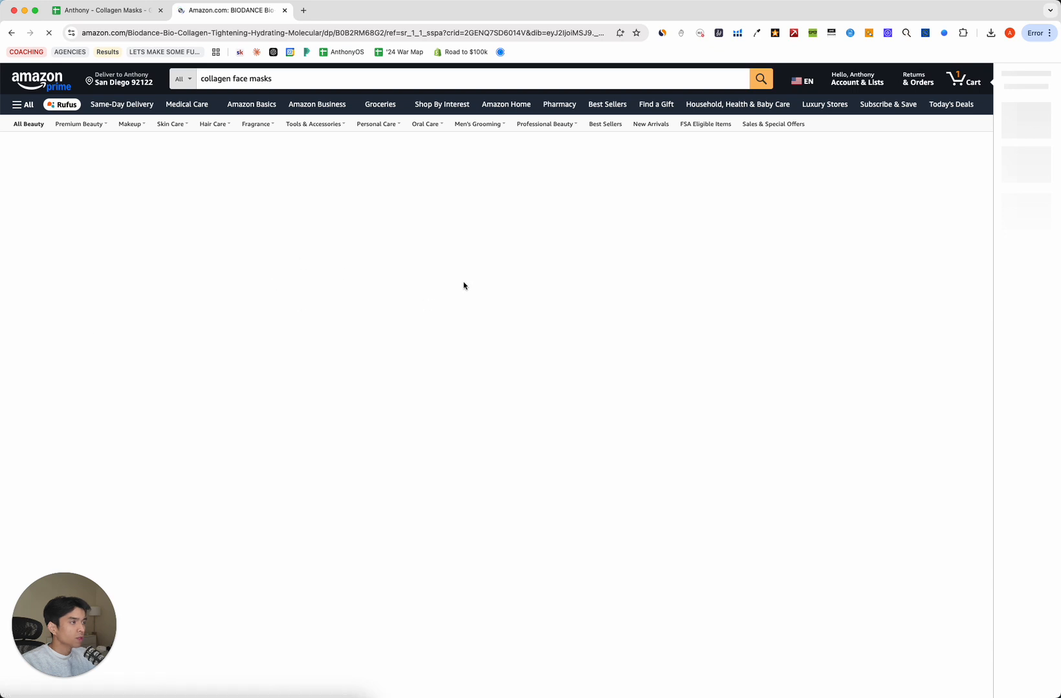
Link the Bio-Collagen Face Masks product cell to the copied Amazon product URL.
click(107, 10)
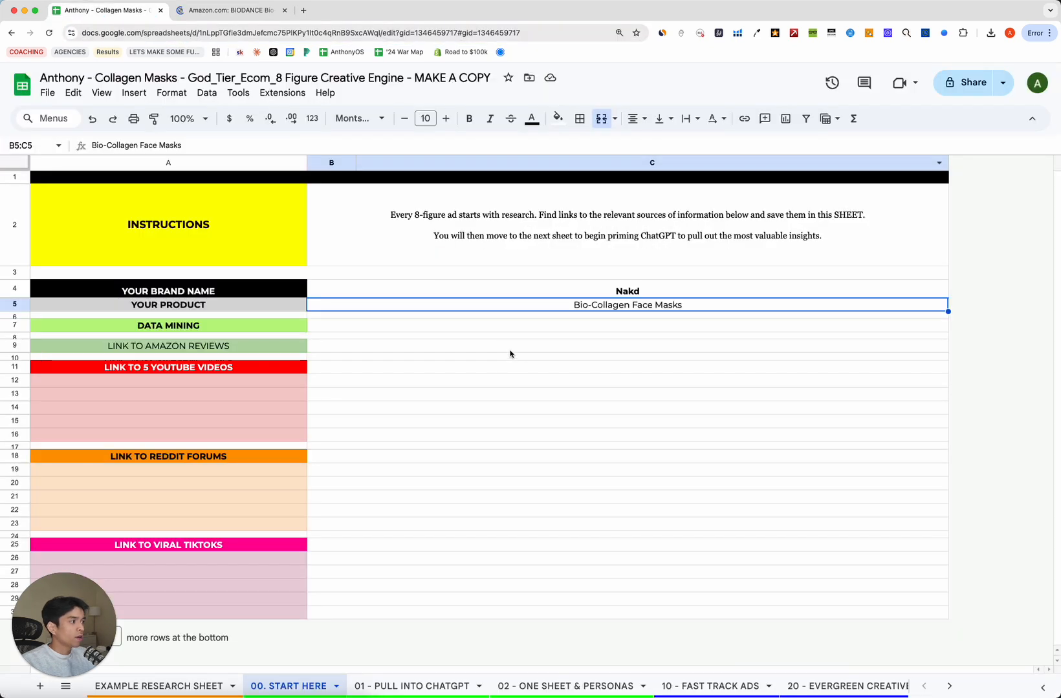
click(492, 325)
click(615, 305)
triple_click(614, 305)
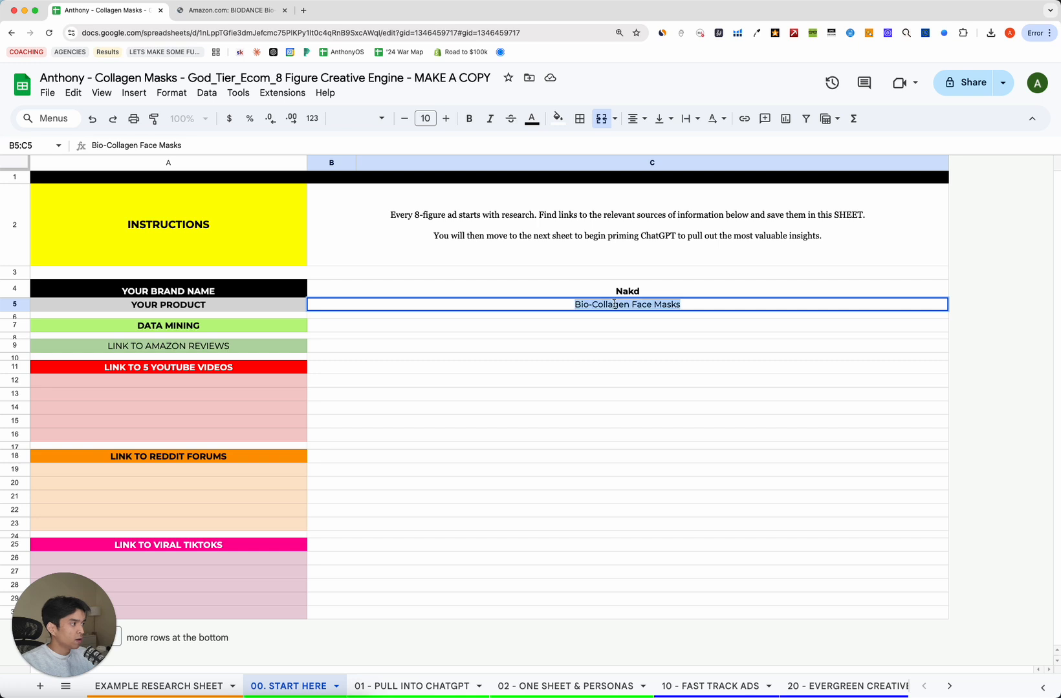
key(ctrl+k)
key(ctrl+v)
key(Return)
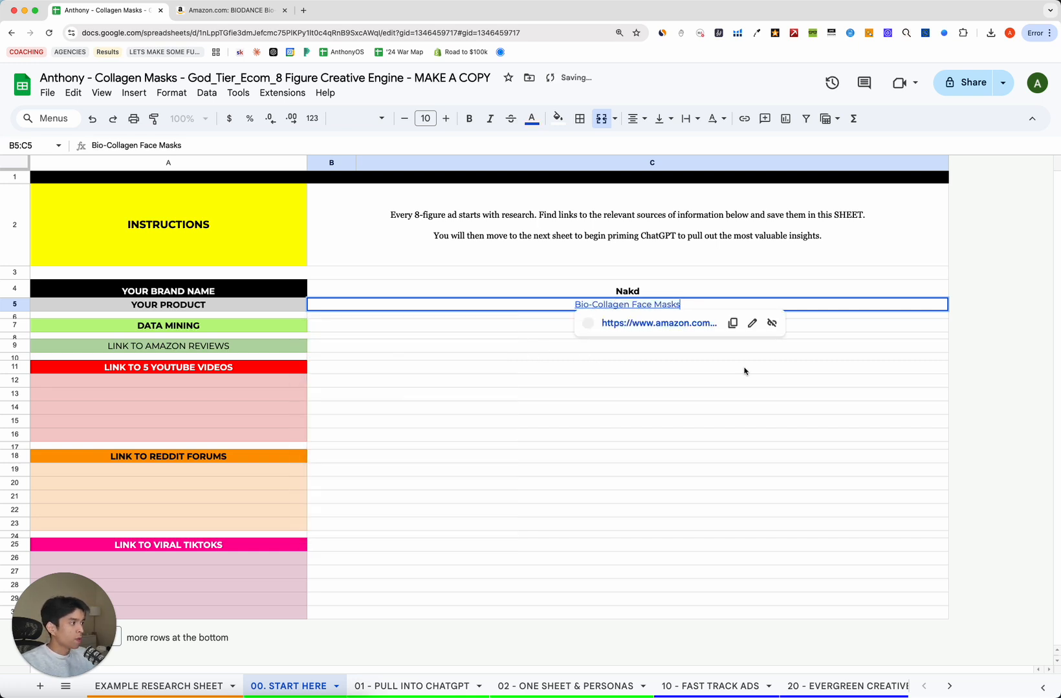
key(Up)
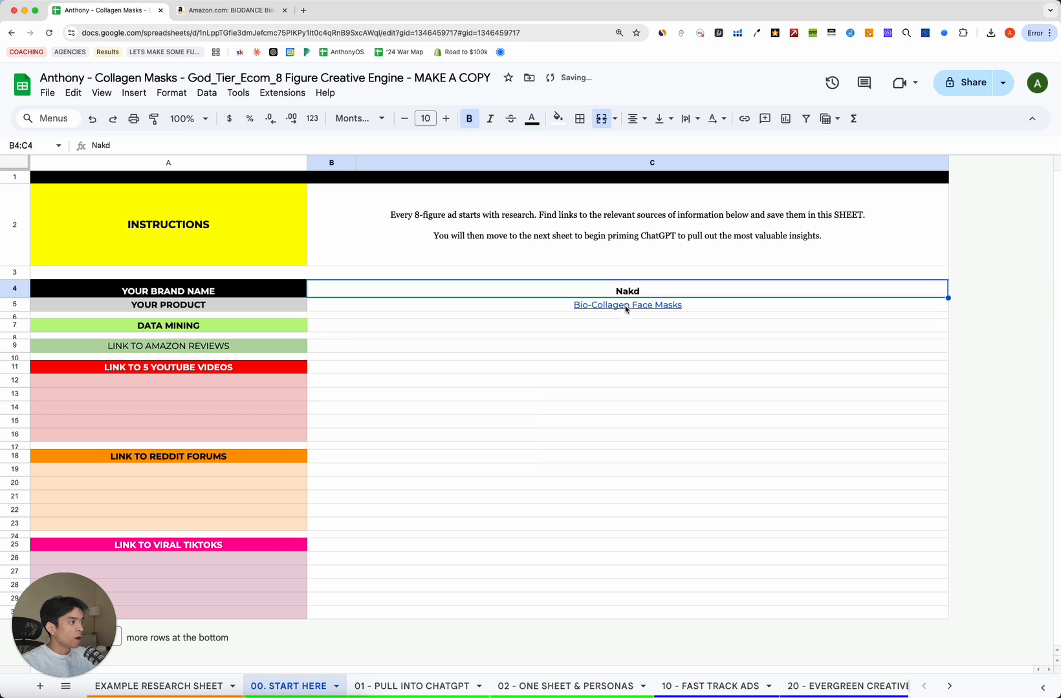
key(Down)
Select the LINK TO AMAZON REVIEWS row and its link cell.
click(575, 355)
click(448, 328)
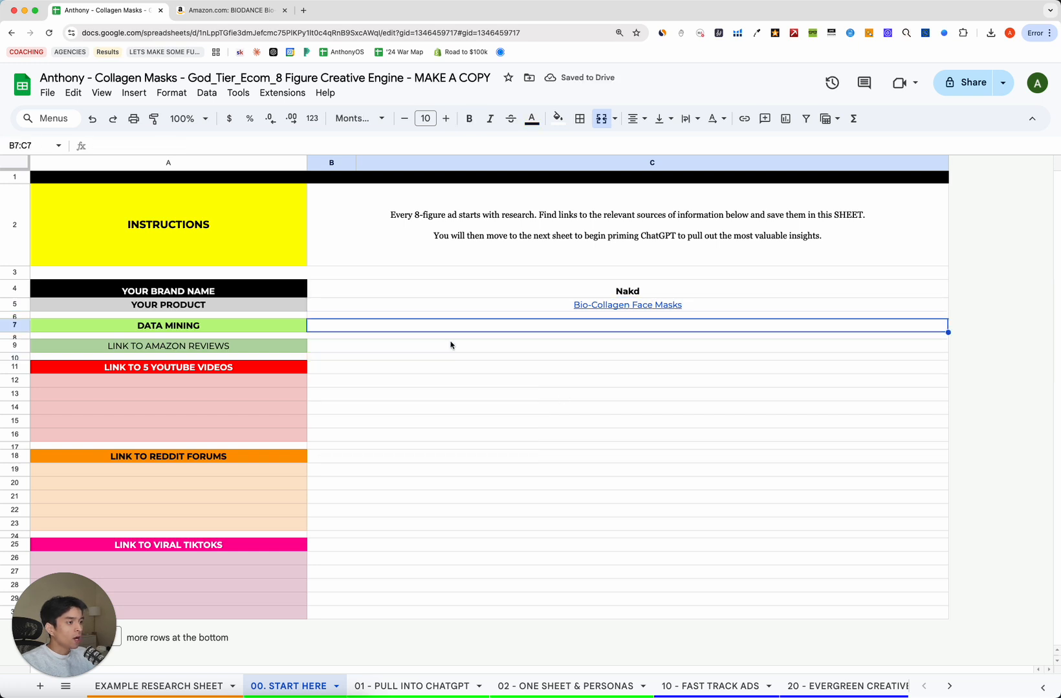
click(398, 347)
click(338, 328)
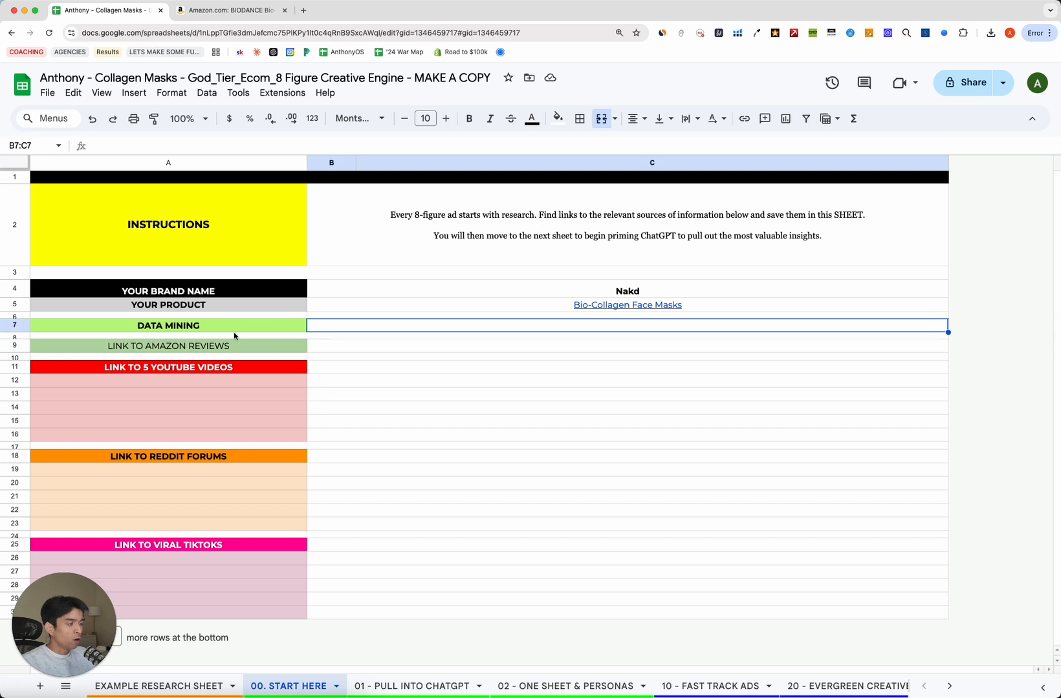
click(269, 347)
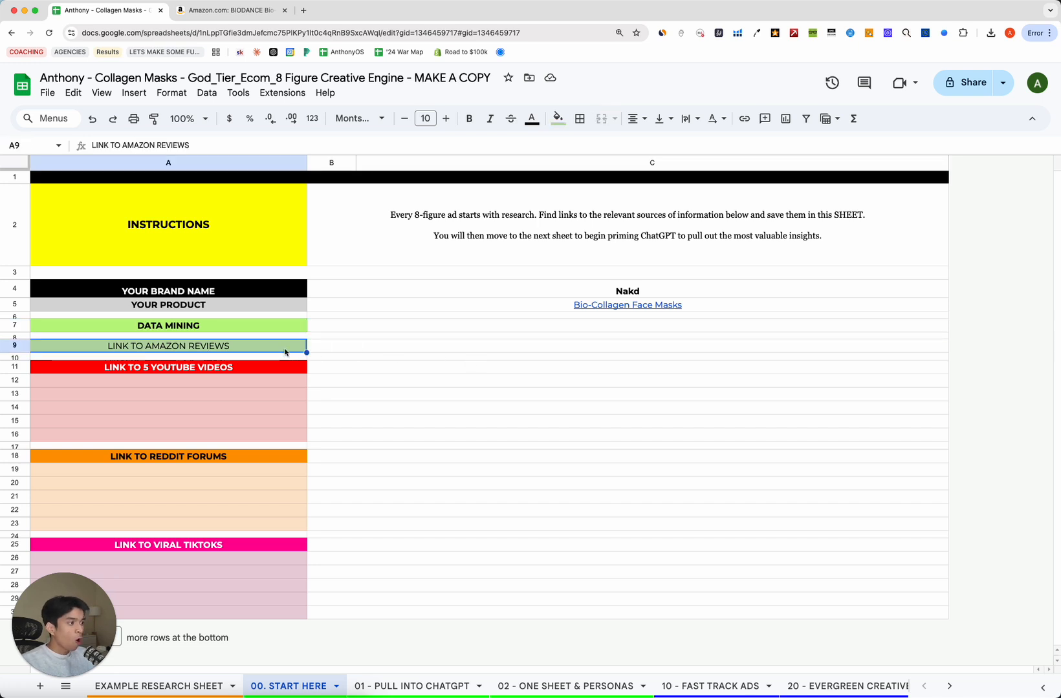
drag(285, 350, 417, 349)
click(417, 351)
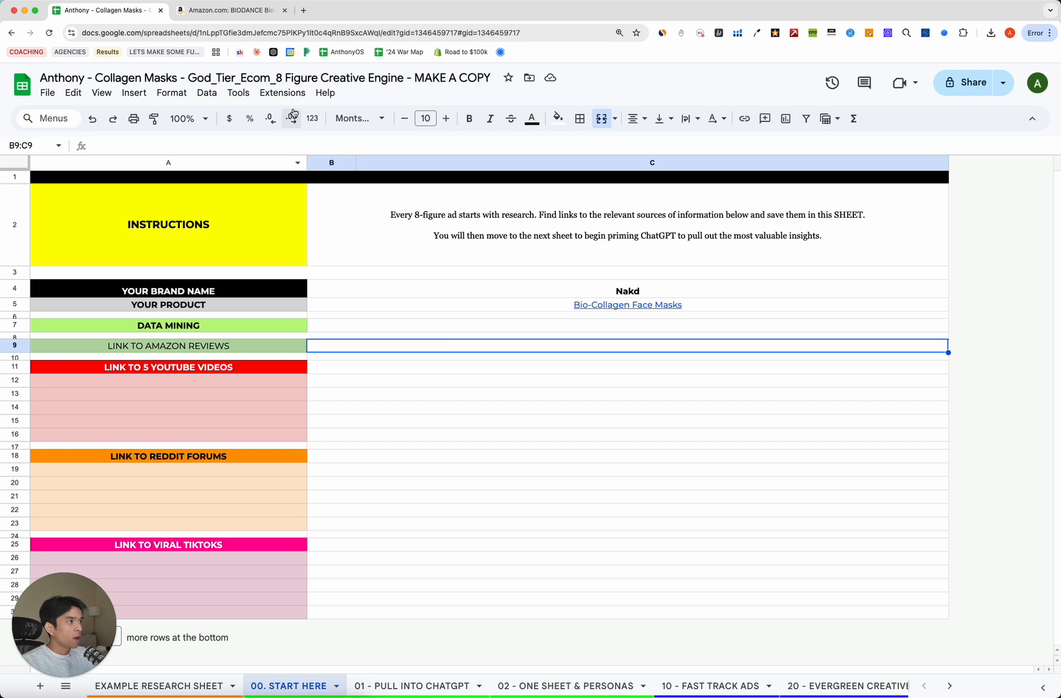
Browse the Extensions menu without choosing anything, then return to the Amazon reviews link cell.
click(282, 92)
mouse_move(409, 247)
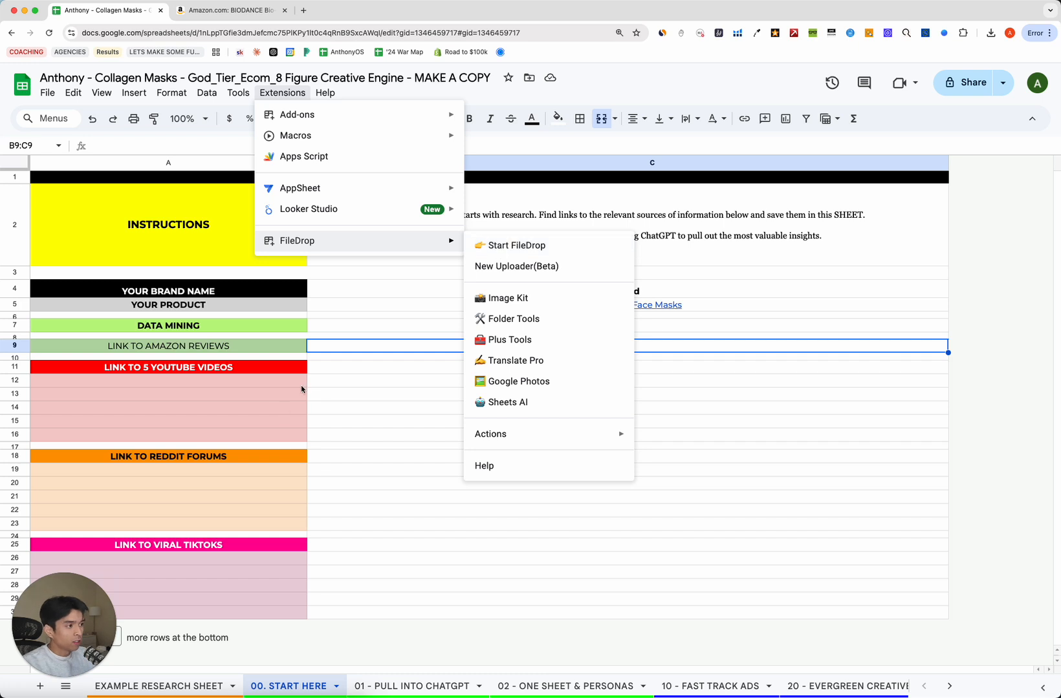
click(375, 353)
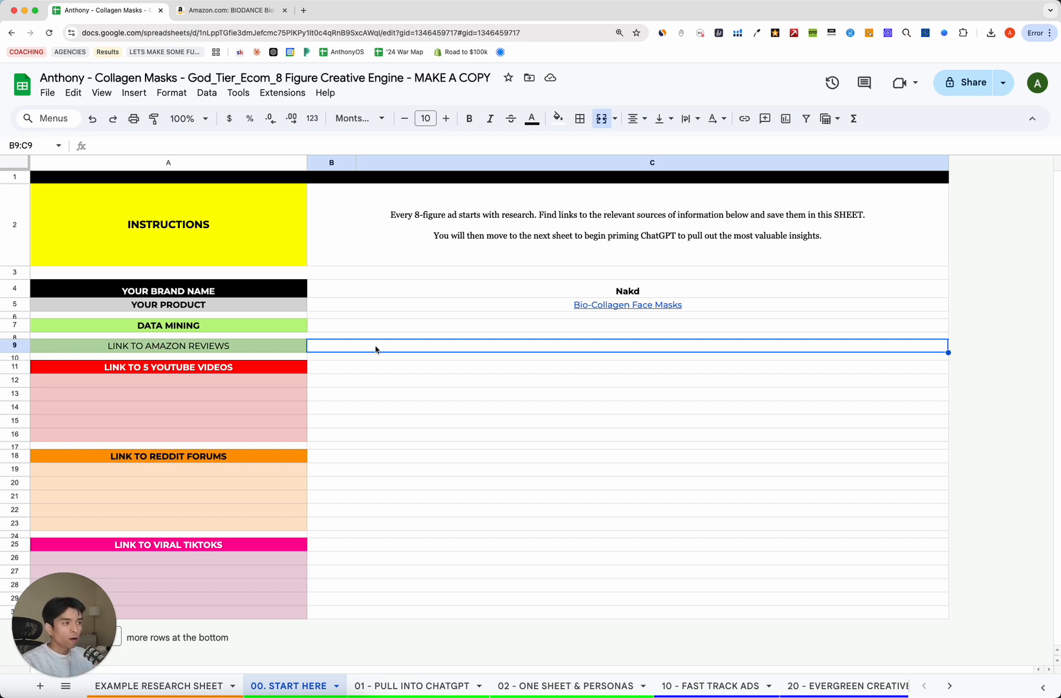
click(282, 93)
mouse_move(341, 248)
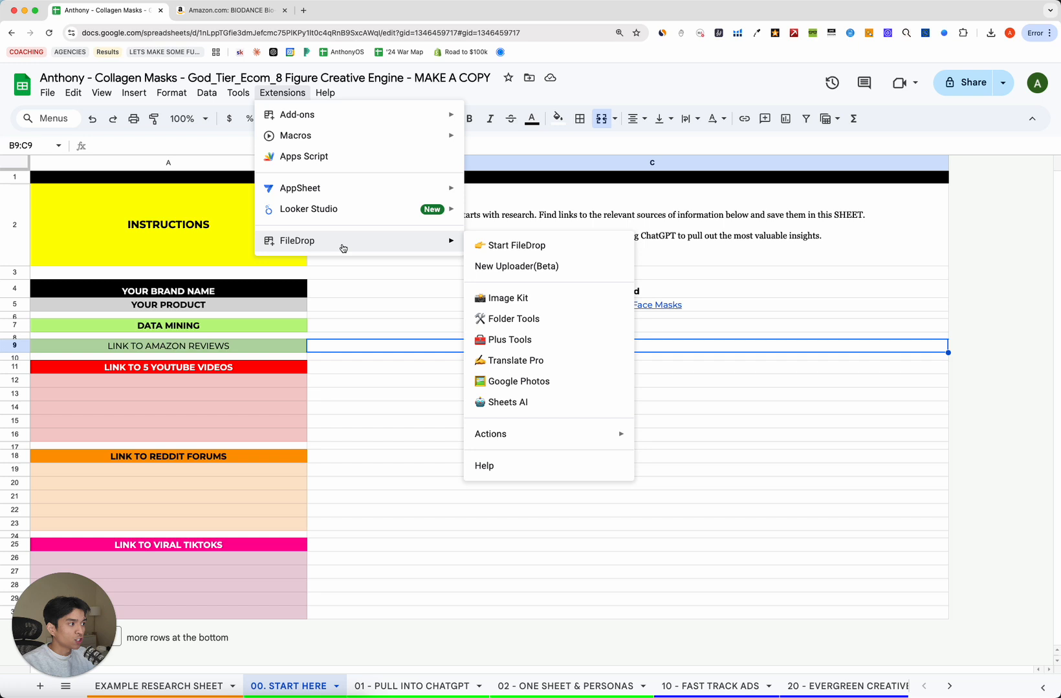
click(818, 359)
click(528, 335)
click(379, 346)
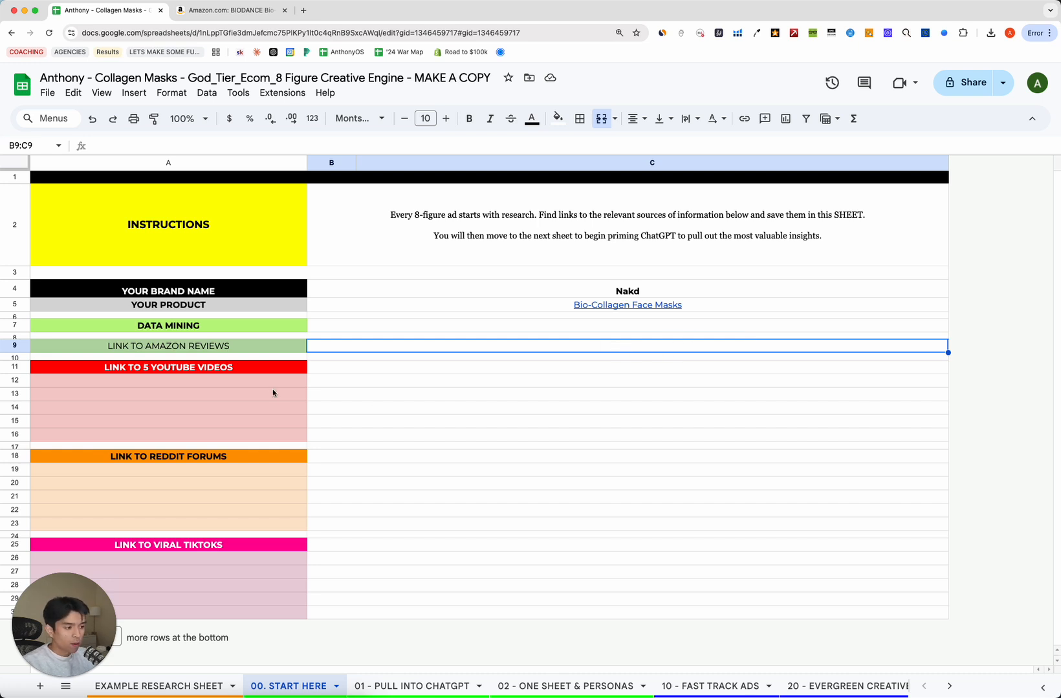
Launch Data Miner on the Amazon page, then Google 'data miner chrome extension' in a new tab.
key(ctrl+Tab)
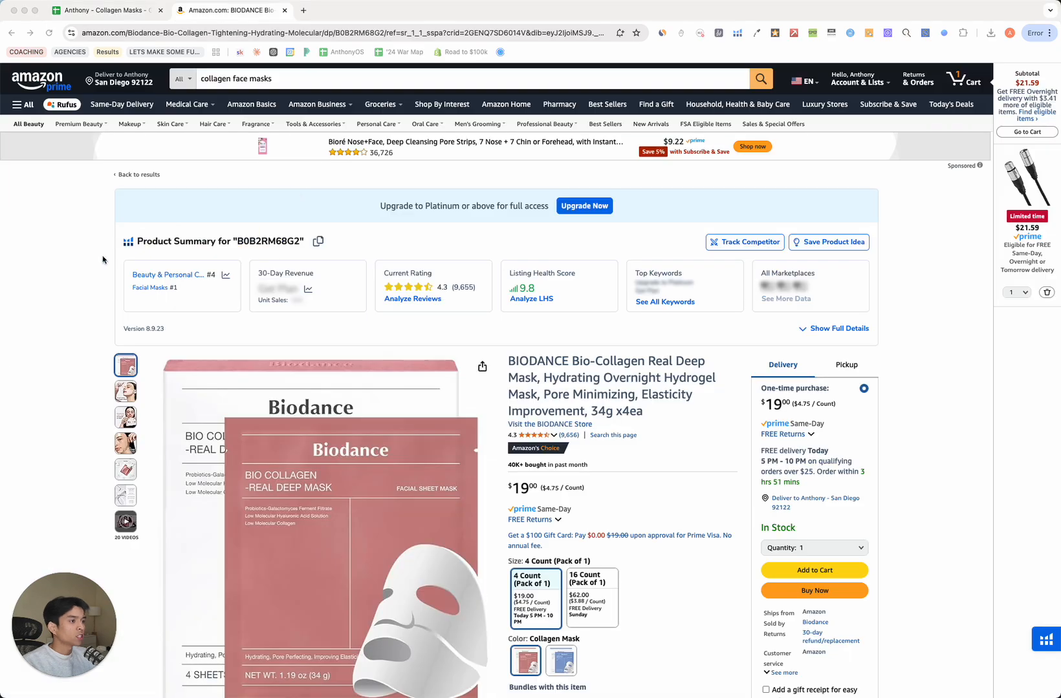
click(793, 33)
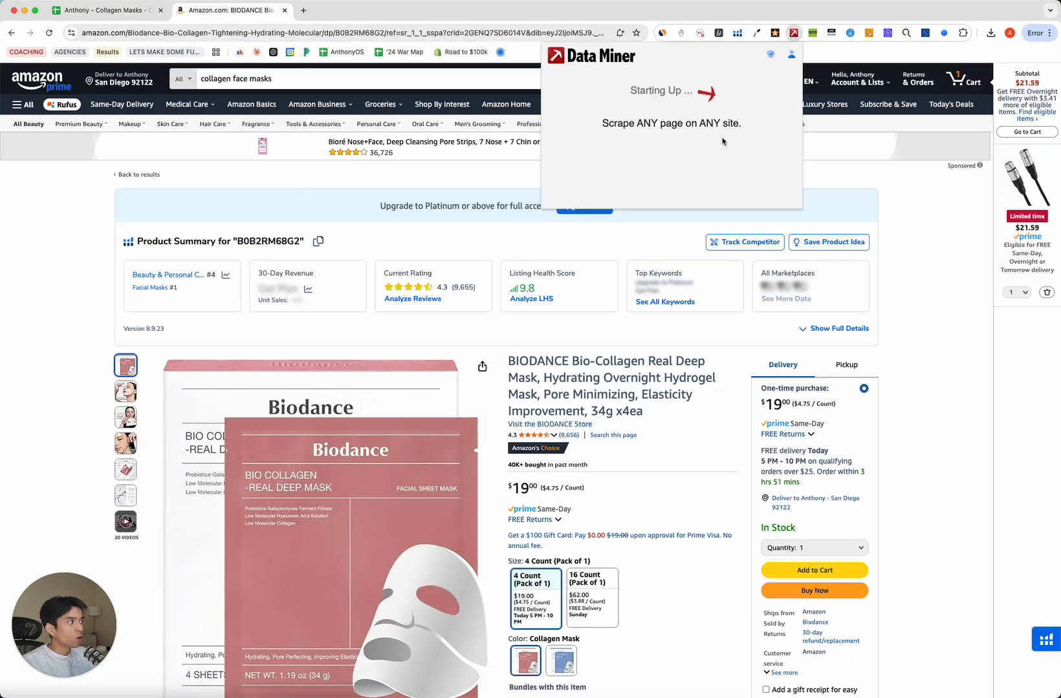
click(304, 11)
text(data miner a chorm)
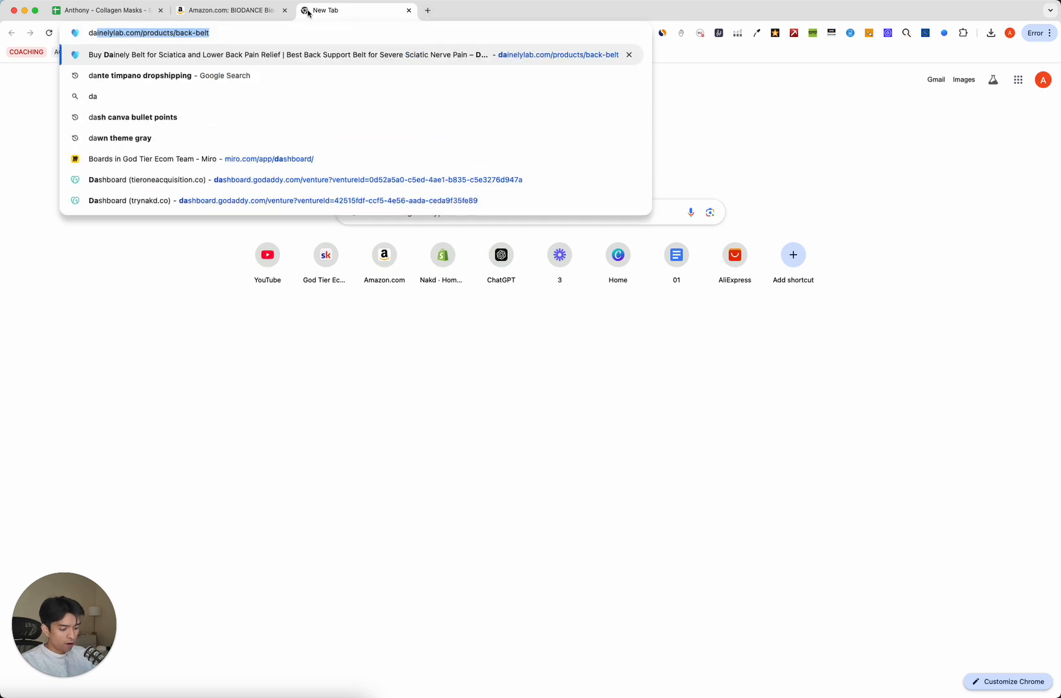
key(BackSpace)
key(BackSpace)
key(BackSpace)
key(BackSpace)
key(BackSpace)
key(BackSpace)
key(BackSpace)
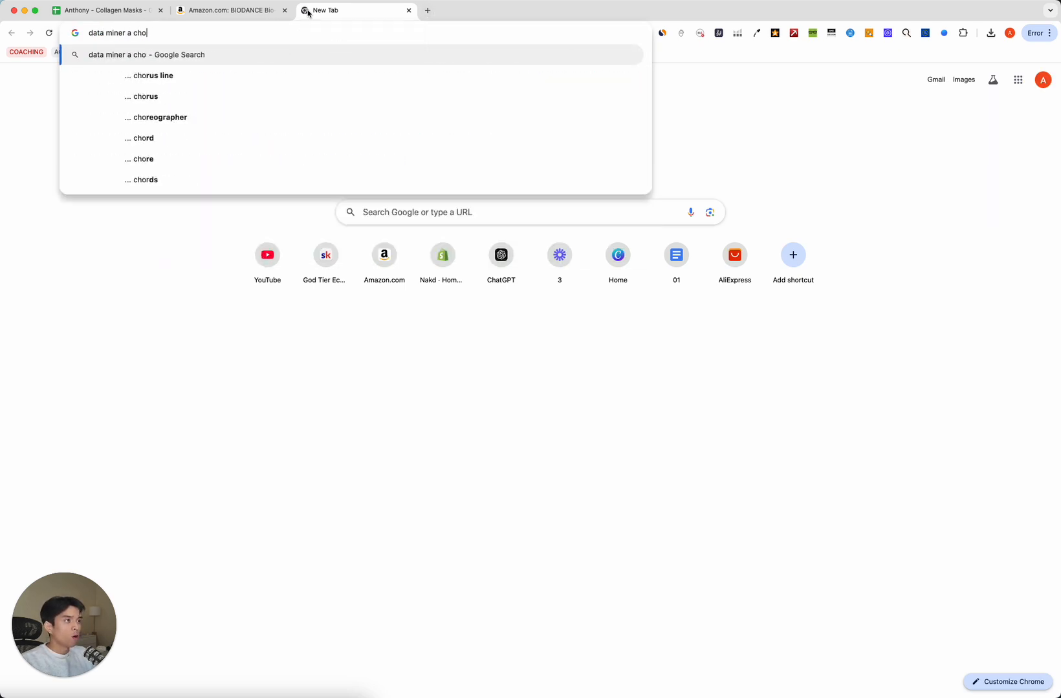
text(chrome extension)
key(Return)
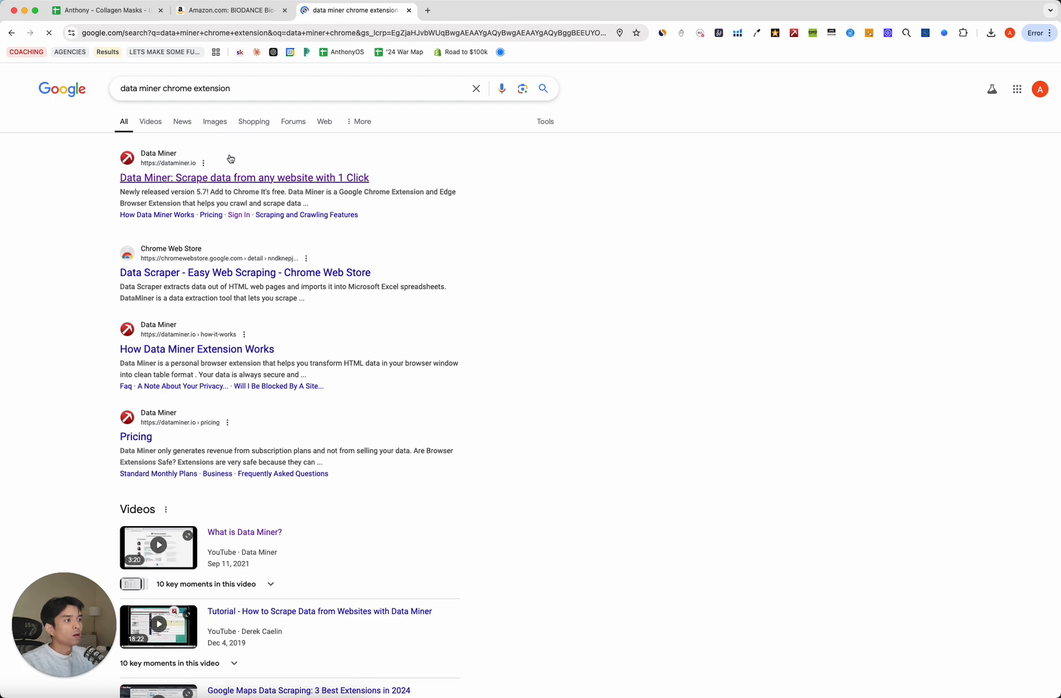
Open the Data Miner website result at dataminer.io, then return to the BIODANCE Amazon page.
click(366, 178)
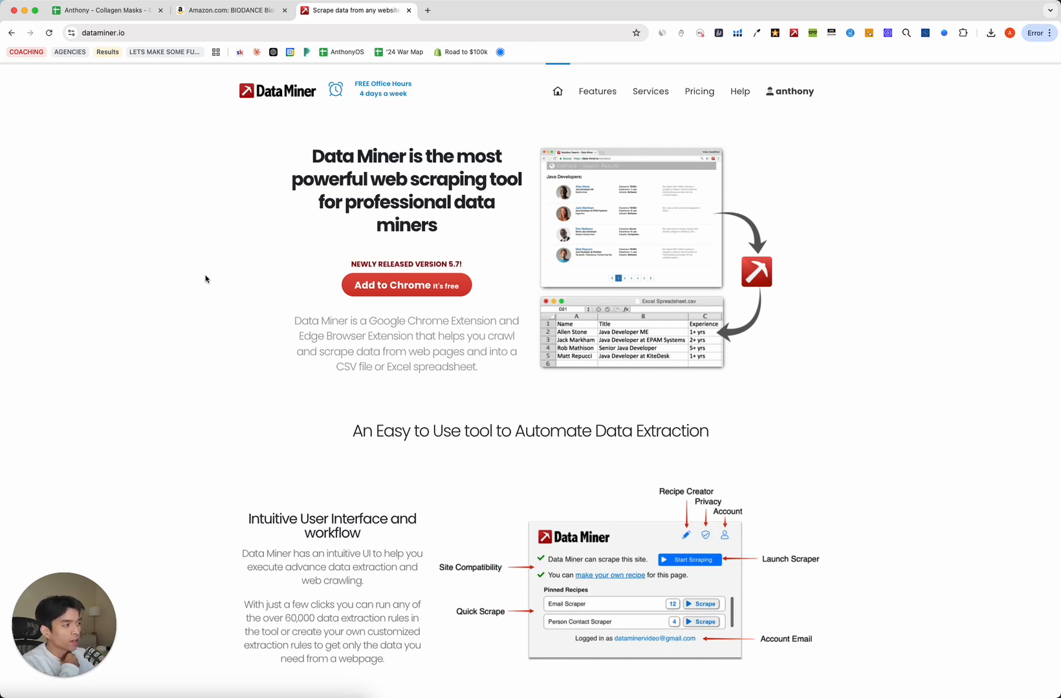
click(209, 10)
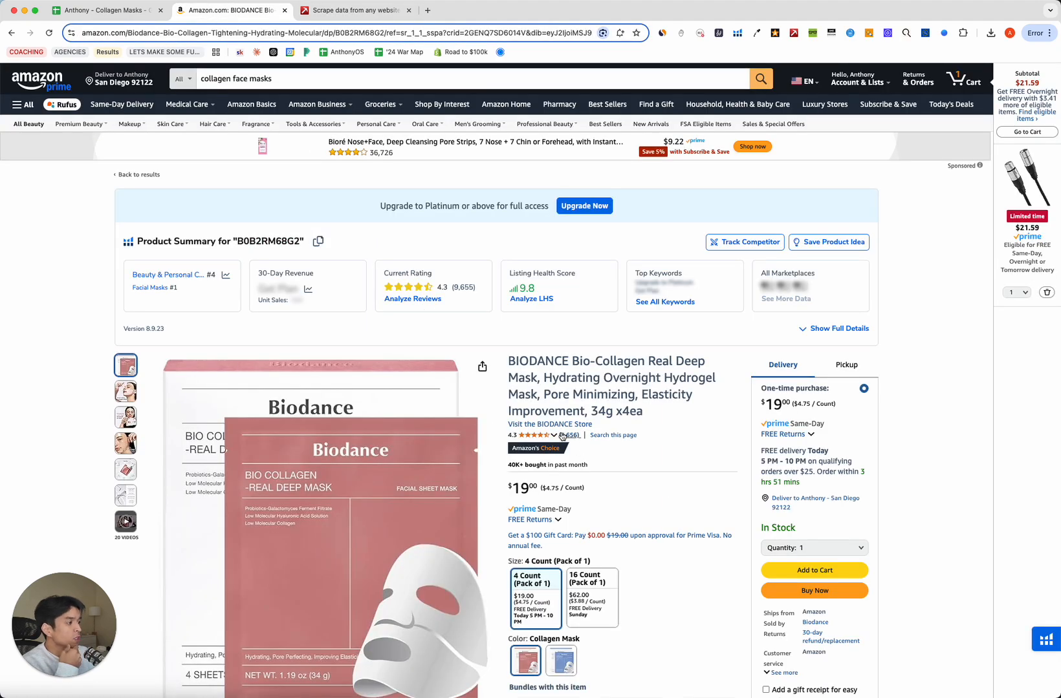
Filter the BIODANCE customer reviews to 5 stars only and bring up Data Miner's Amazon recipes.
click(589, 447)
scroll(590, 446, down, 15)
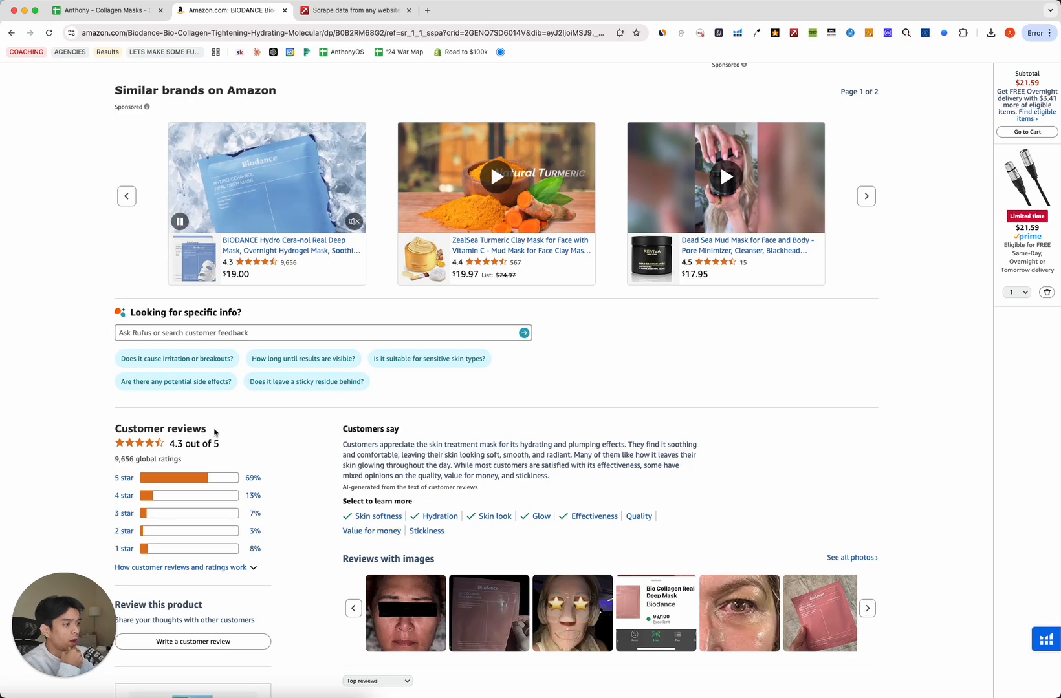
scroll(259, 388, down, 3)
click(253, 312)
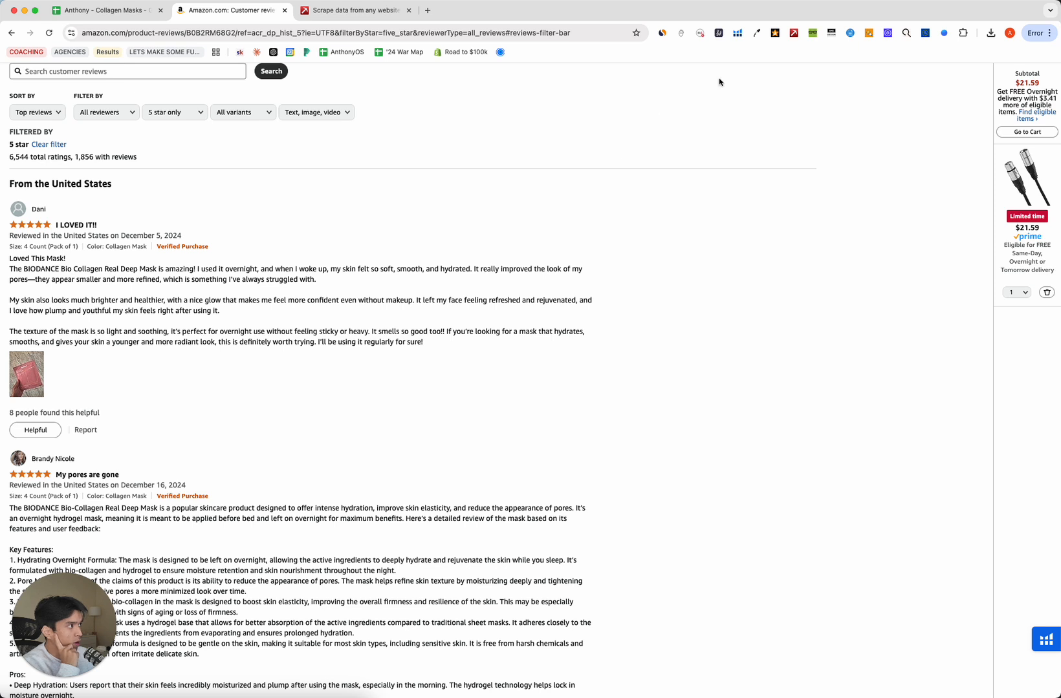
click(794, 32)
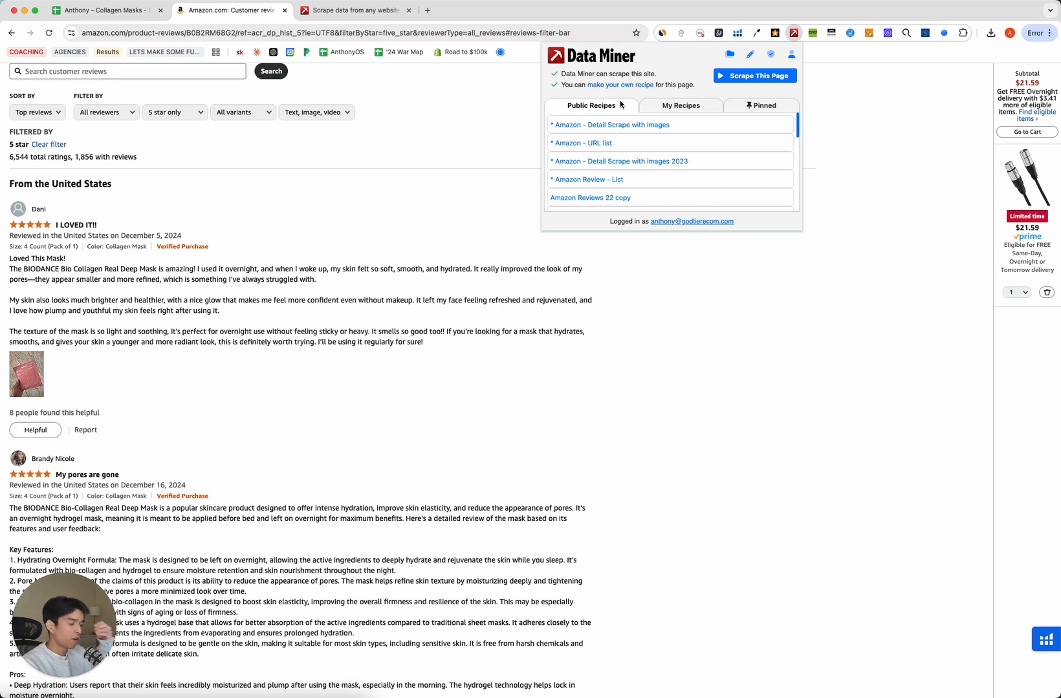
Preview the Amazon Detail Scrape, URL list, Review - List and other recipes, then close Data Miner.
click(697, 128)
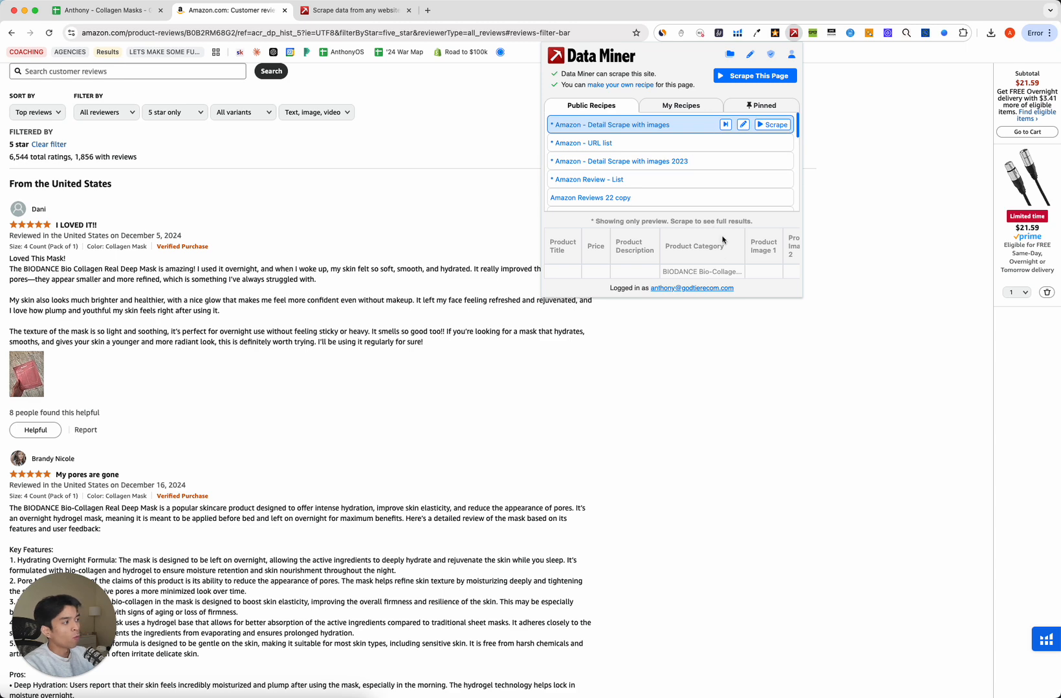
scroll(704, 266, right, 3)
click(674, 145)
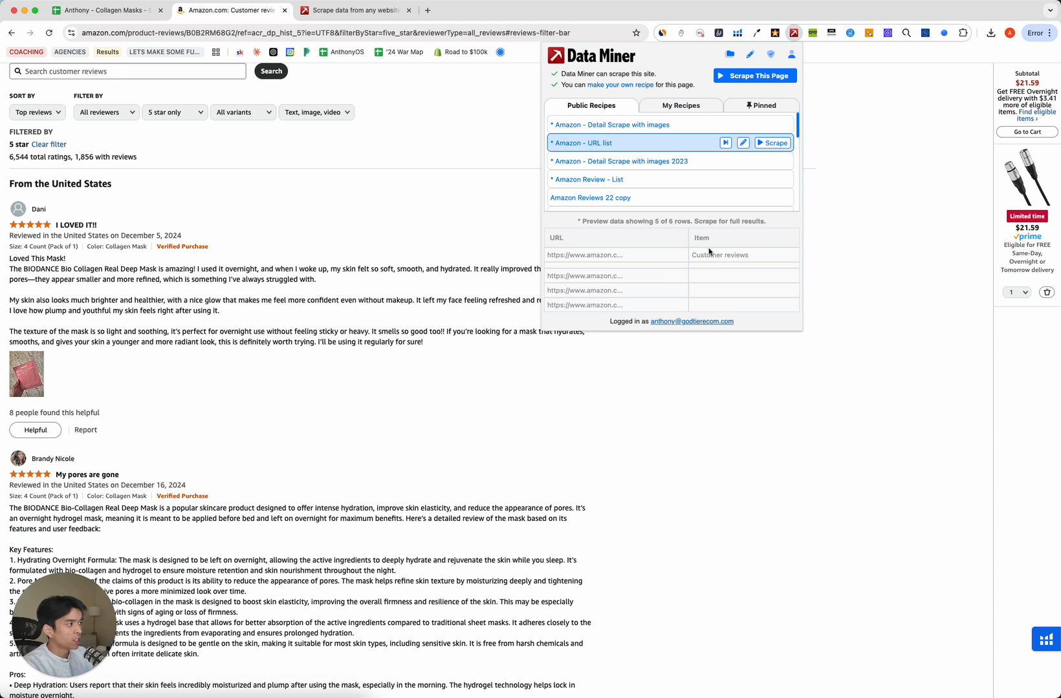
click(637, 182)
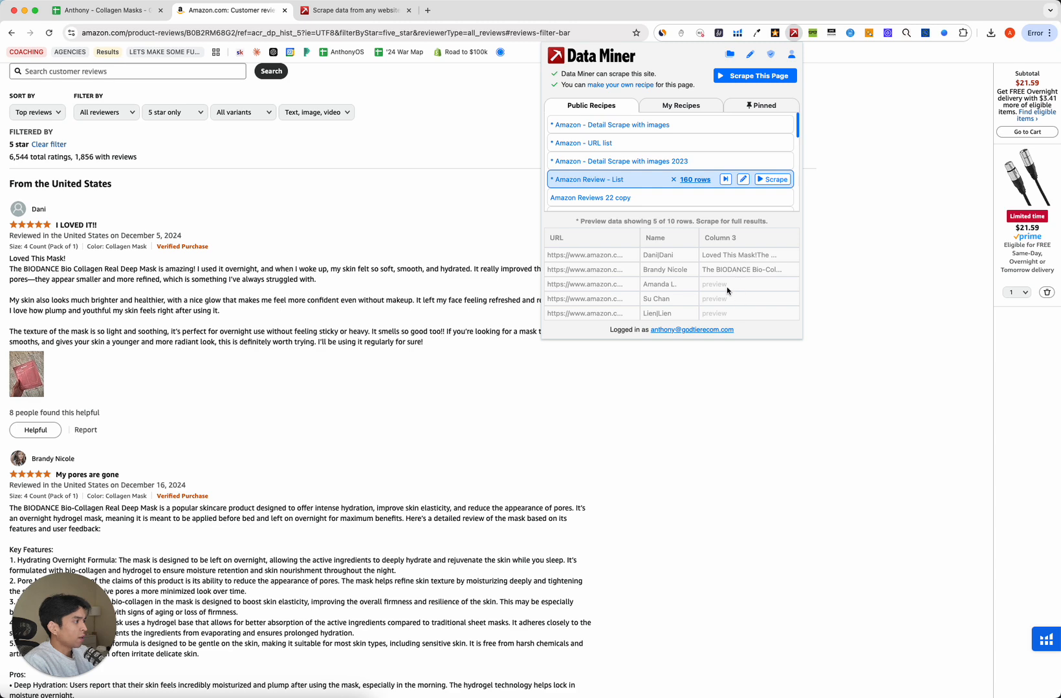
click(583, 198)
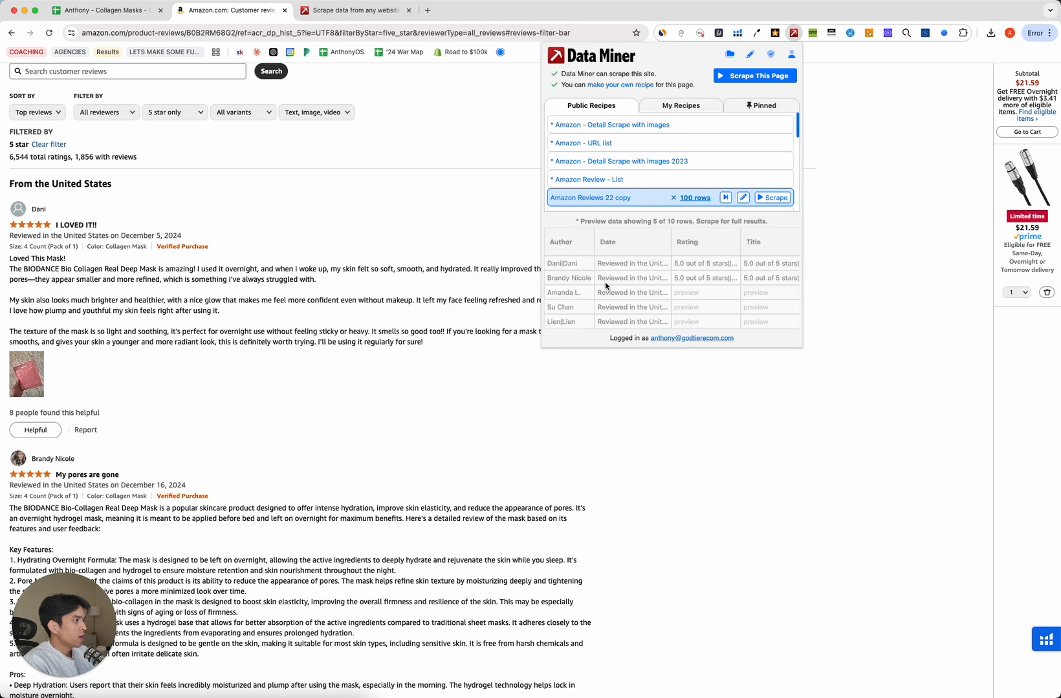
scroll(661, 275, right, 5)
scroll(662, 275, left, 5)
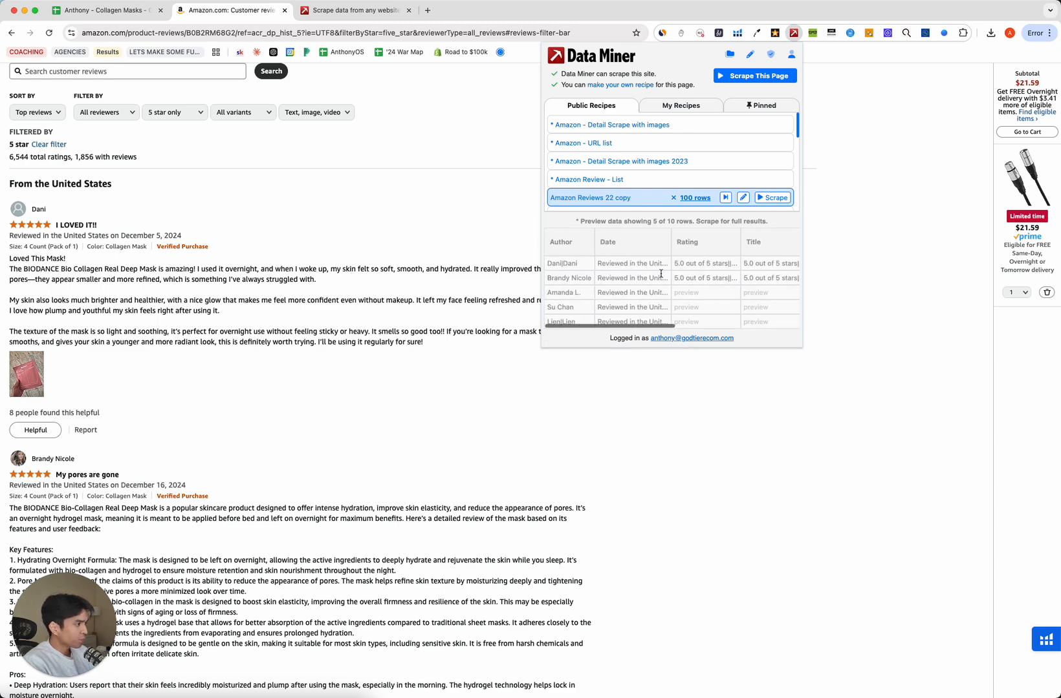
mouse_move(605, 188)
scroll(605, 188, down, 1)
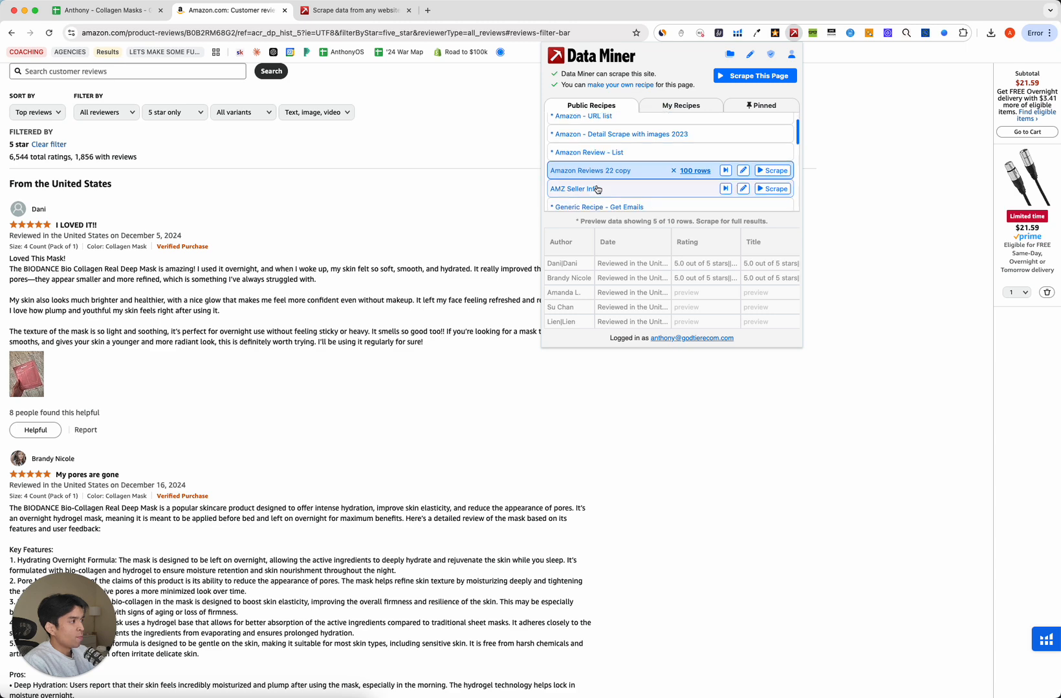
click(602, 190)
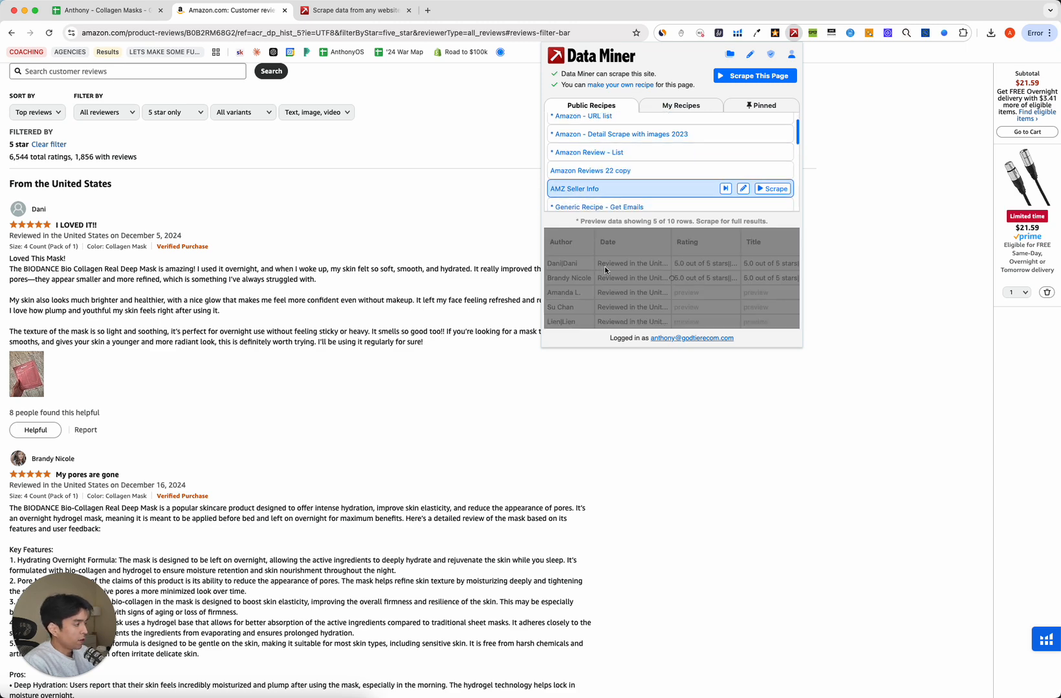
click(579, 207)
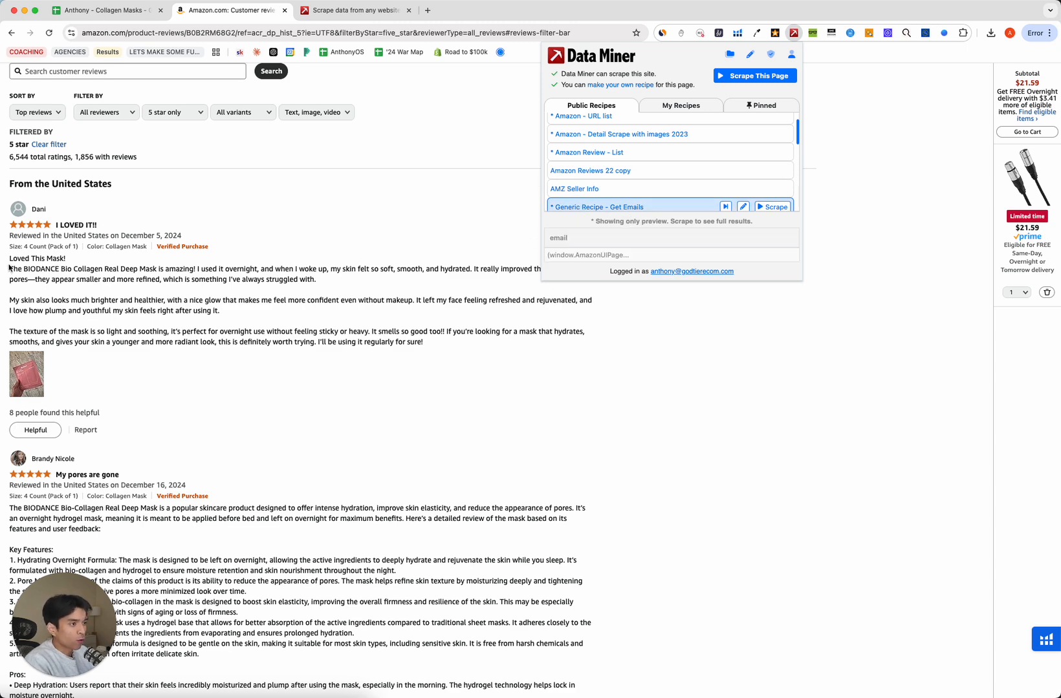
click(94, 226)
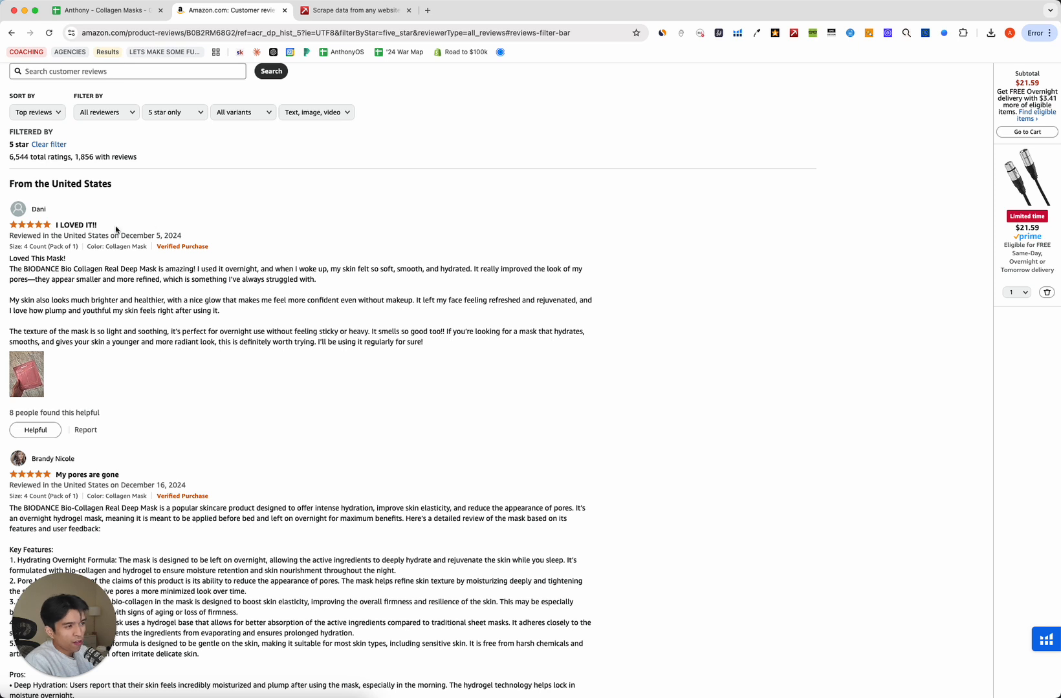
Reopen Data Miner on the 5-star reviews and scrape with the Amazon Review Page All Data recipe.
drag(8, 260, 571, 338)
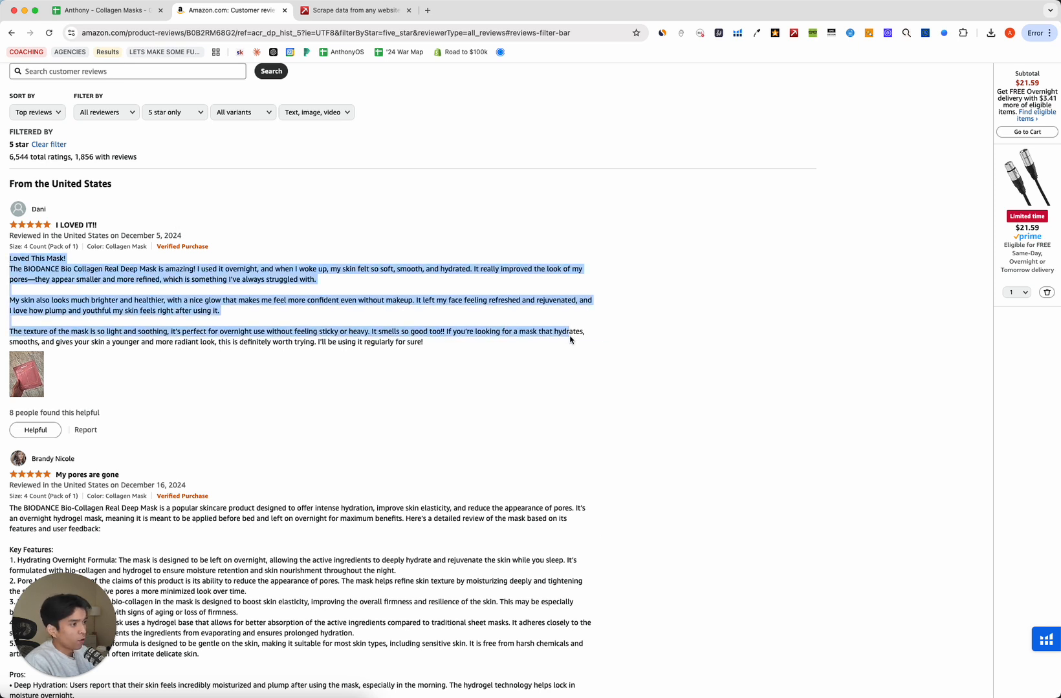
click(570, 339)
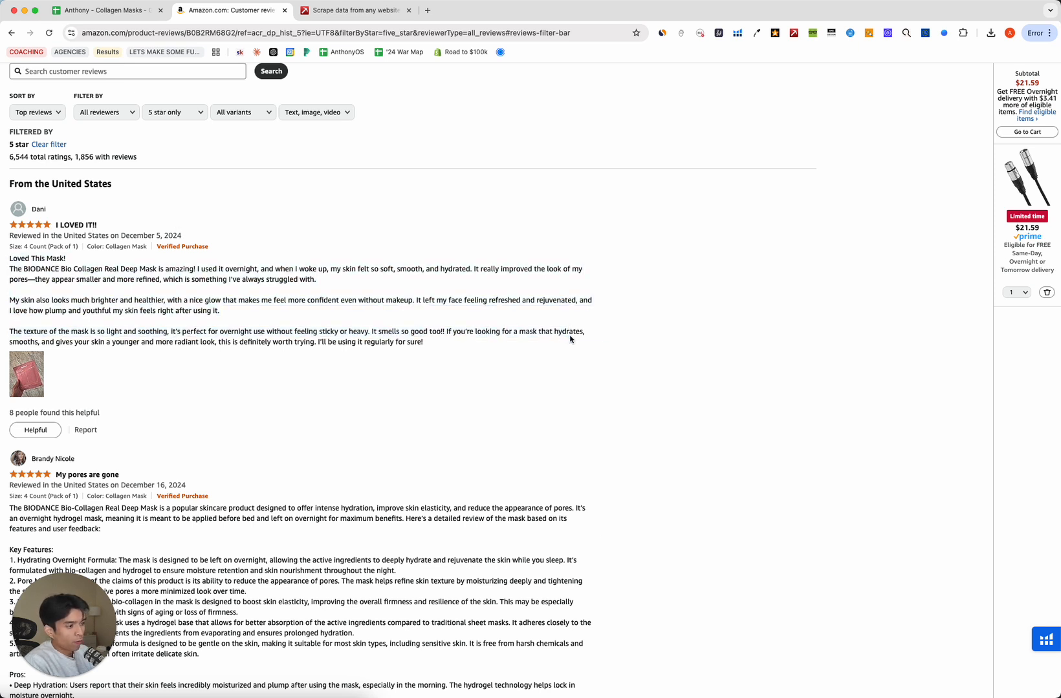
click(794, 33)
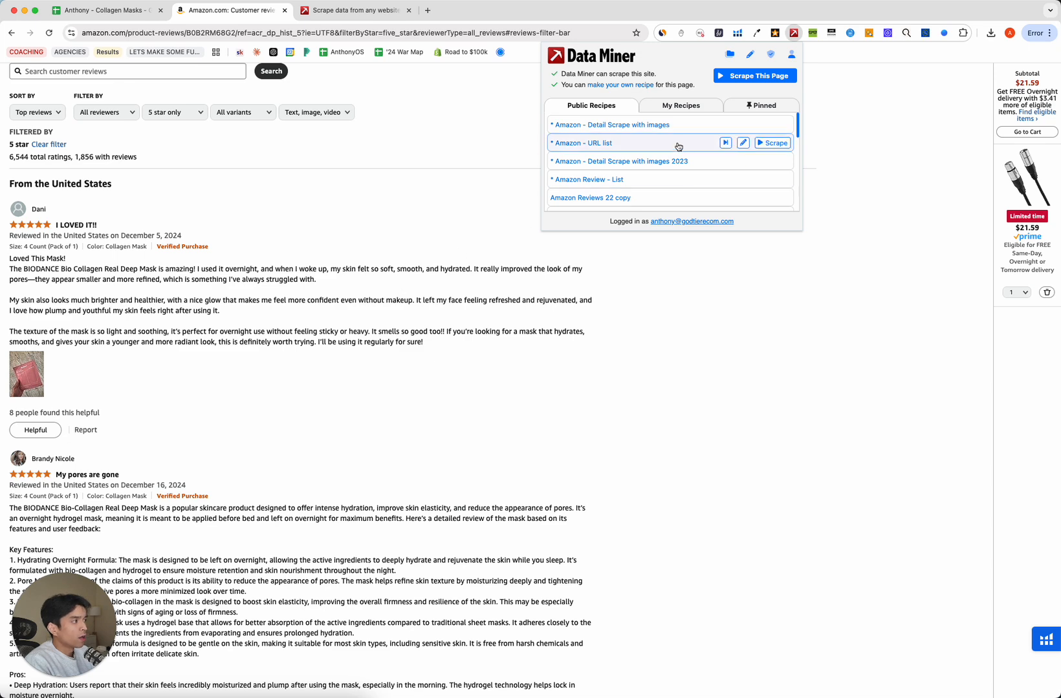
scroll(669, 162, down, 5)
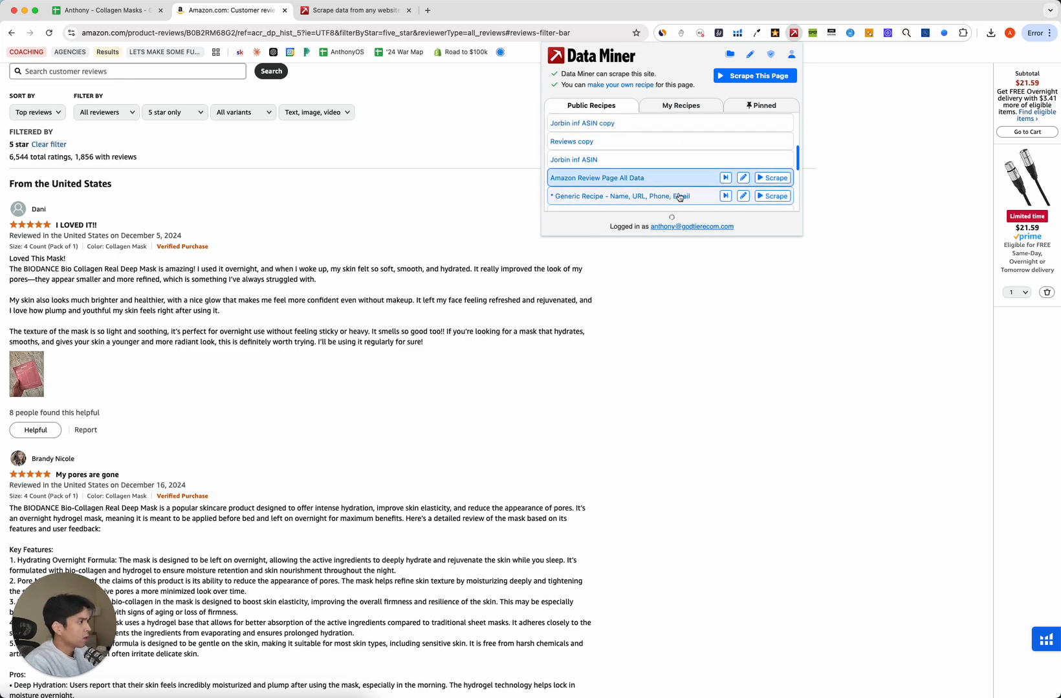
scroll(682, 197, down, 3)
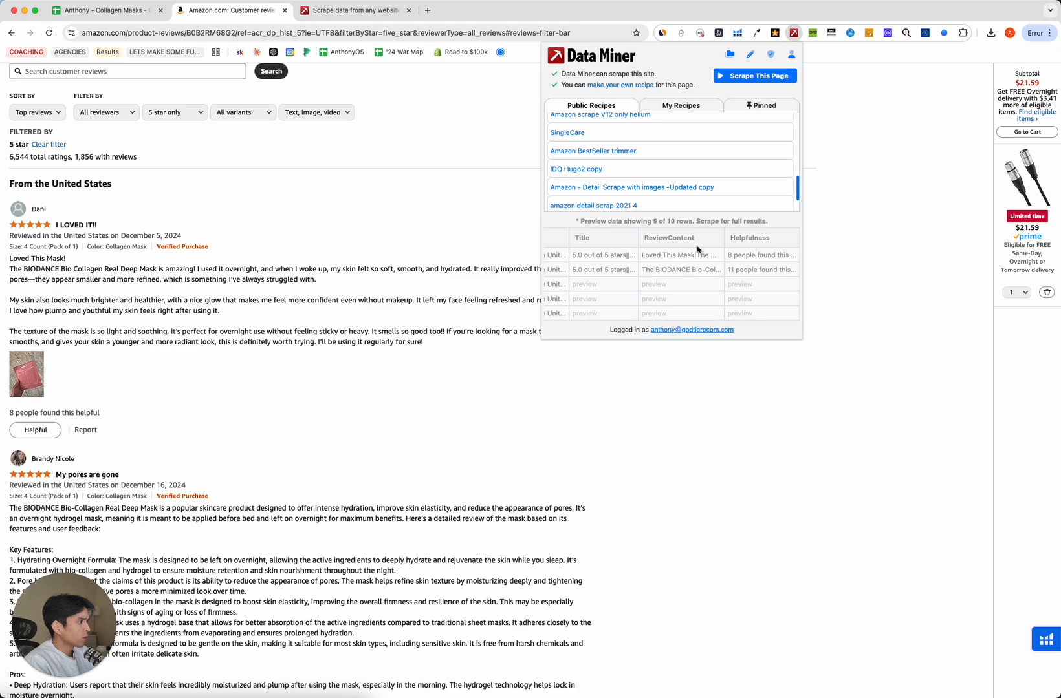
scroll(703, 182, down, 2)
scroll(791, 203, up, 10)
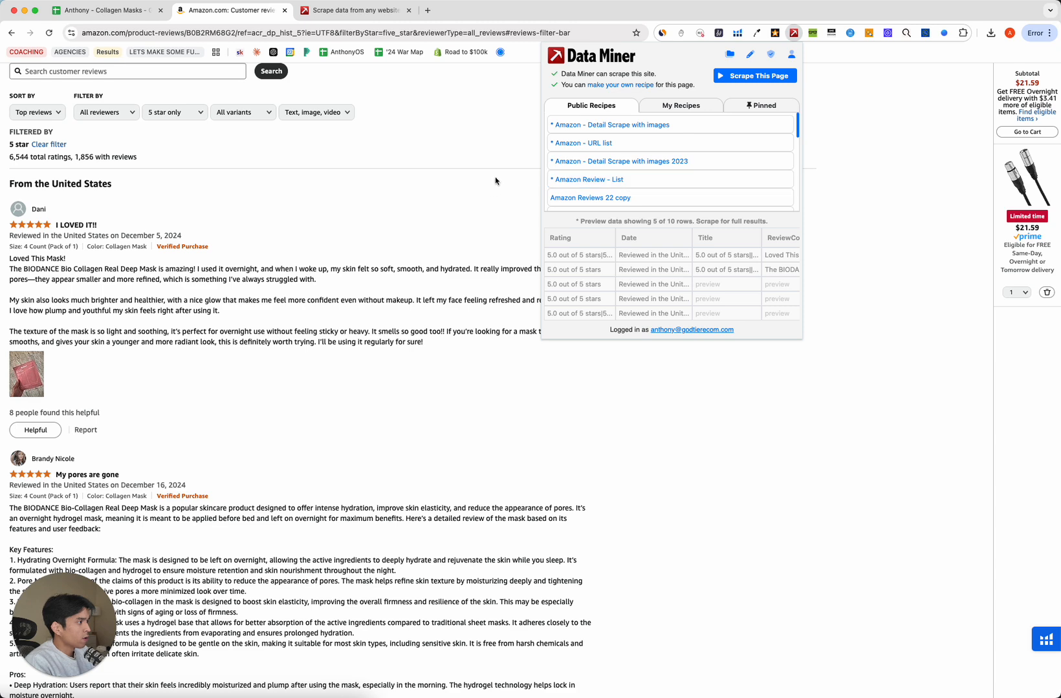
scroll(614, 178, down, 10)
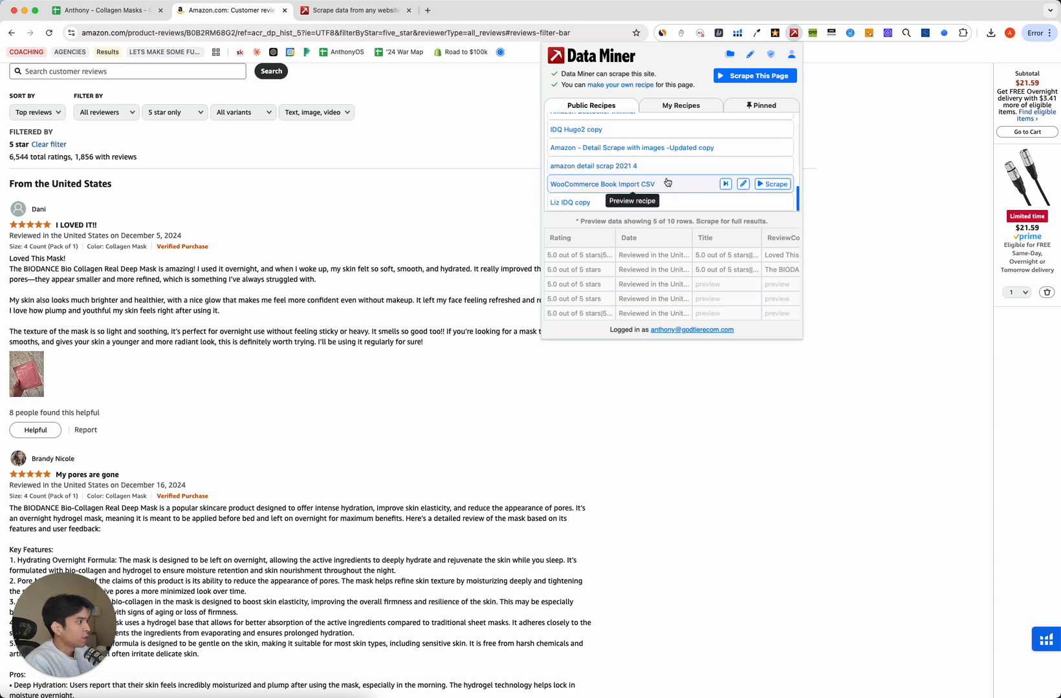
scroll(584, 162, up, 3)
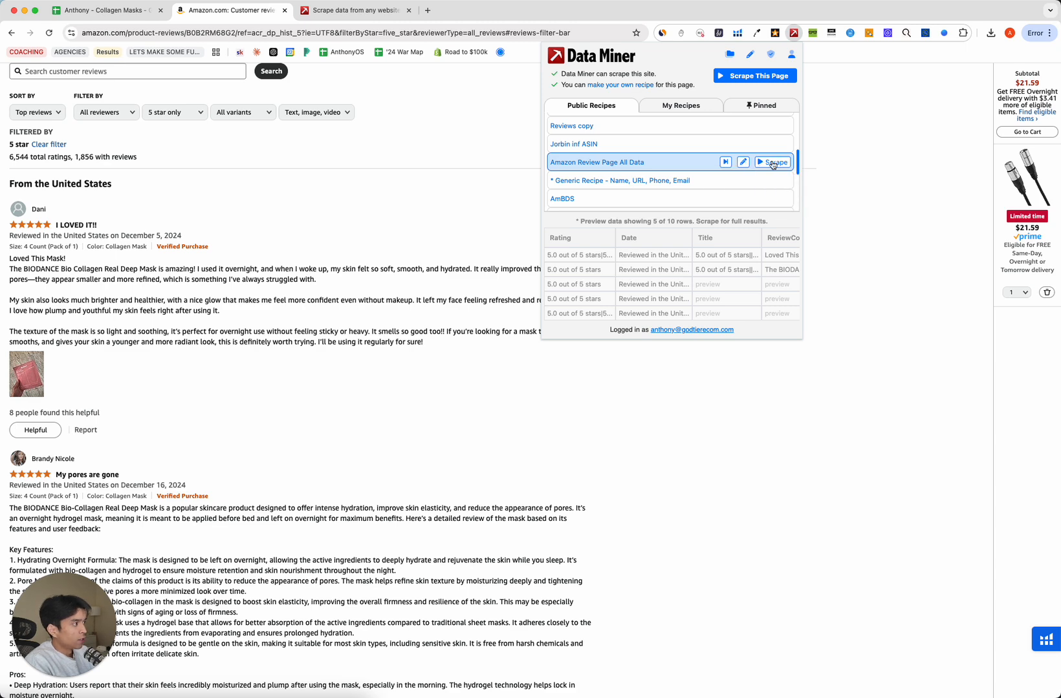
click(741, 165)
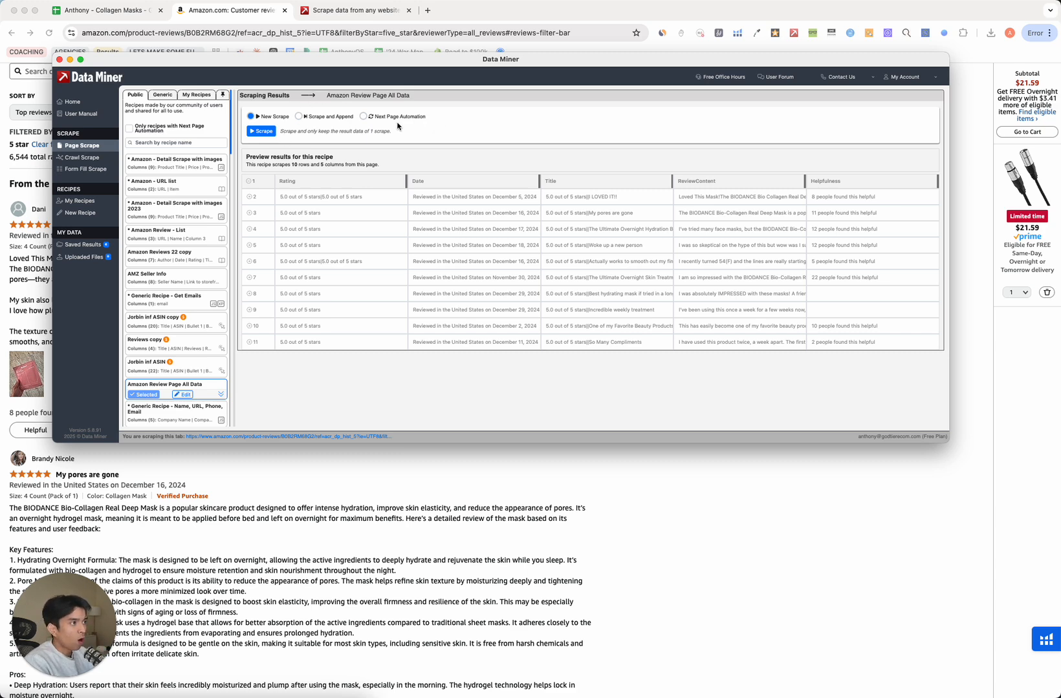
Choose Next Page Automation with 50 pages to scrape and a 6-second delay between pages.
click(364, 117)
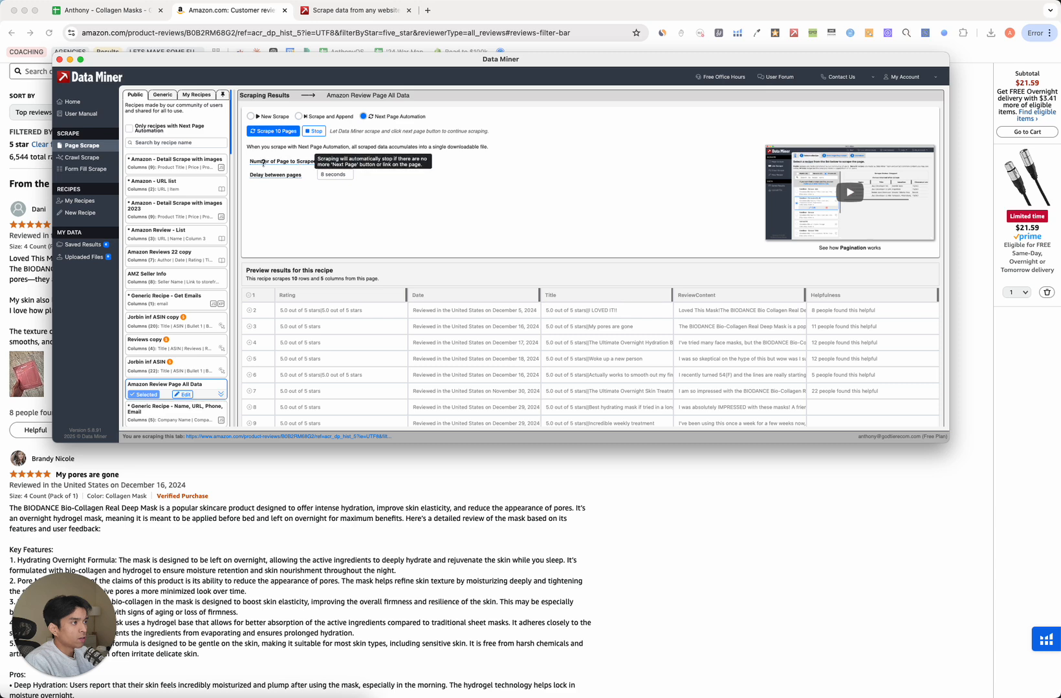
click(324, 162)
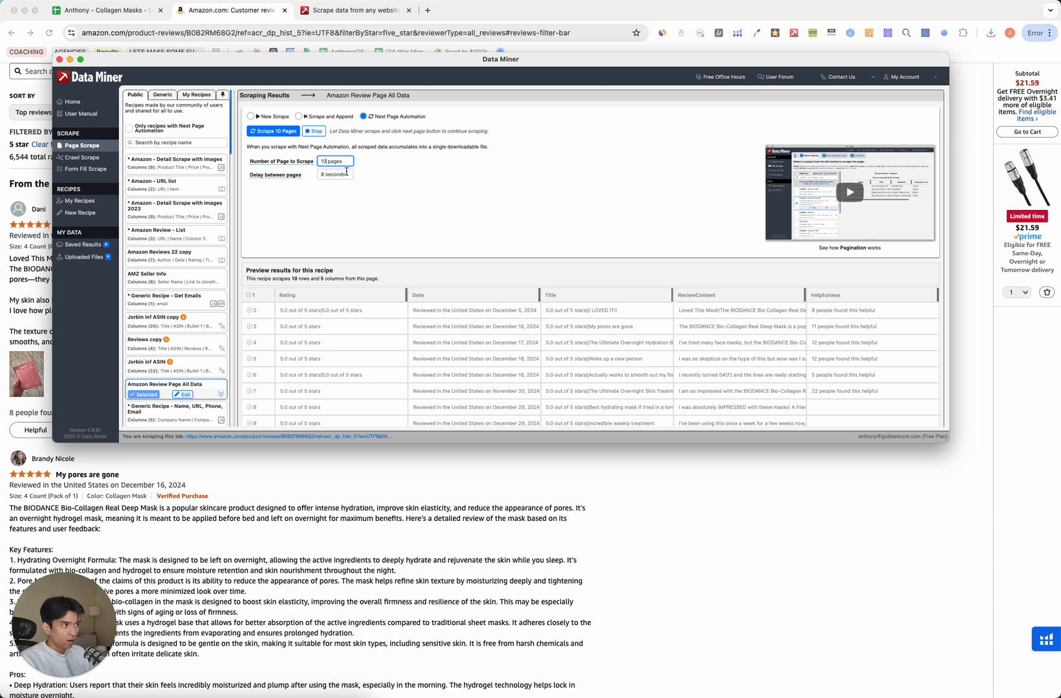
key(BackSpace)
key(BackSpace)
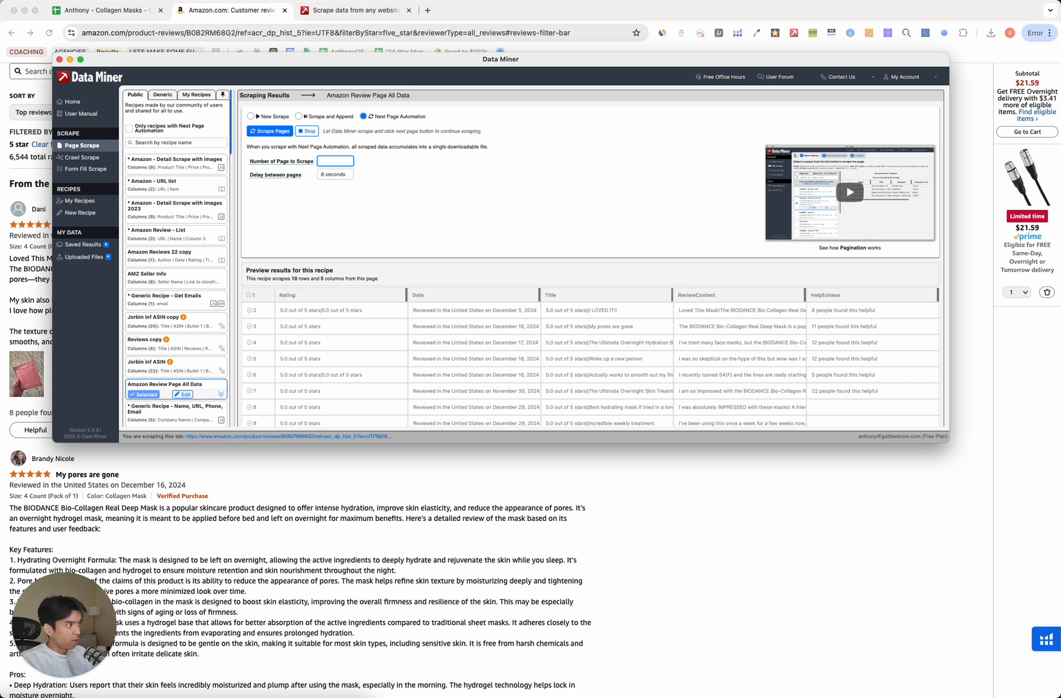
text(30 pages)
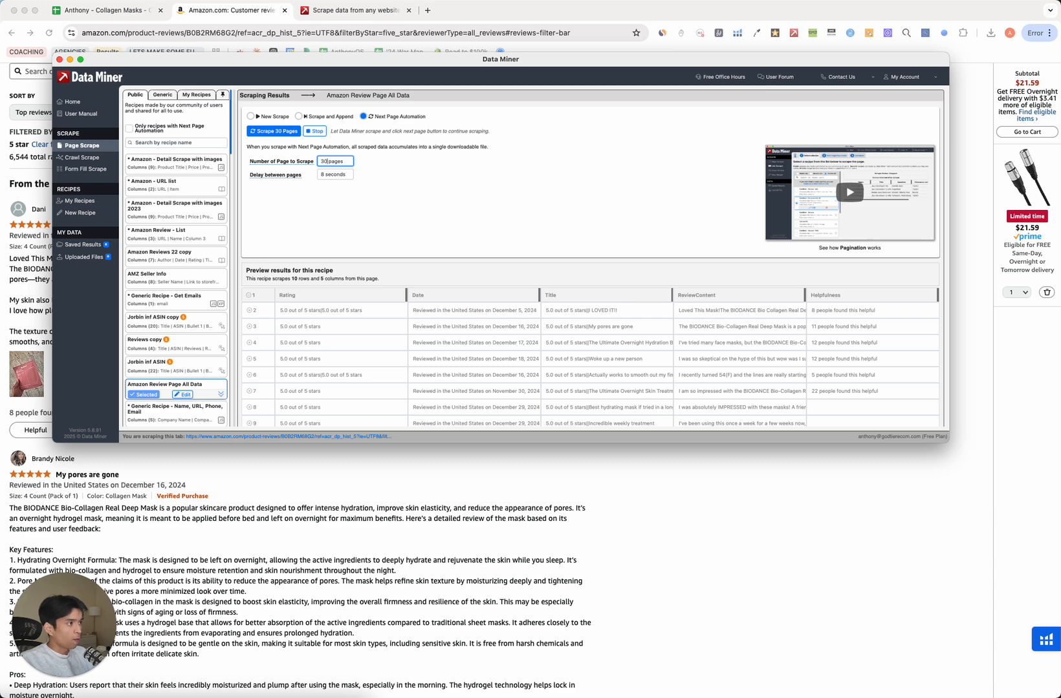
click(330, 175)
key(BackSpace)
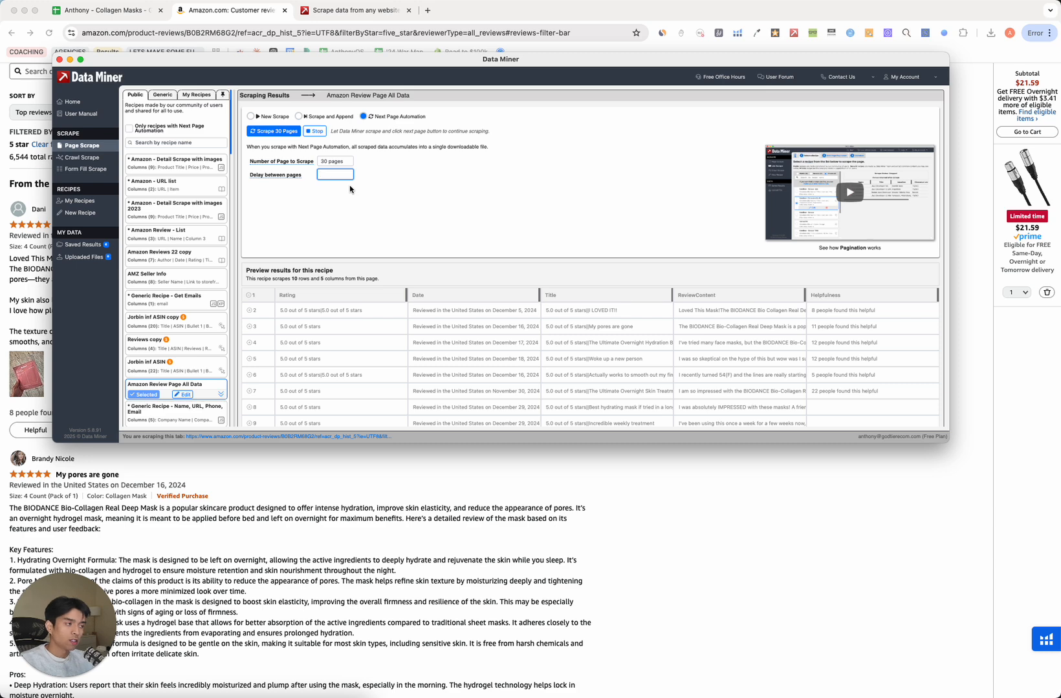
key(shift+Tab)
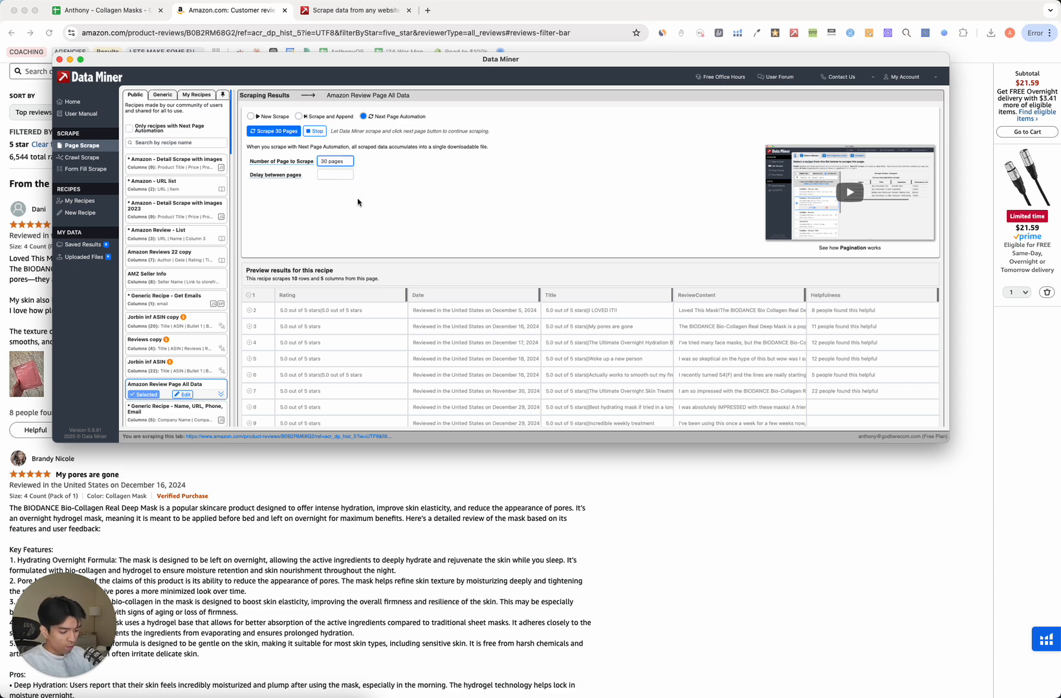
text(50)
key(Tab)
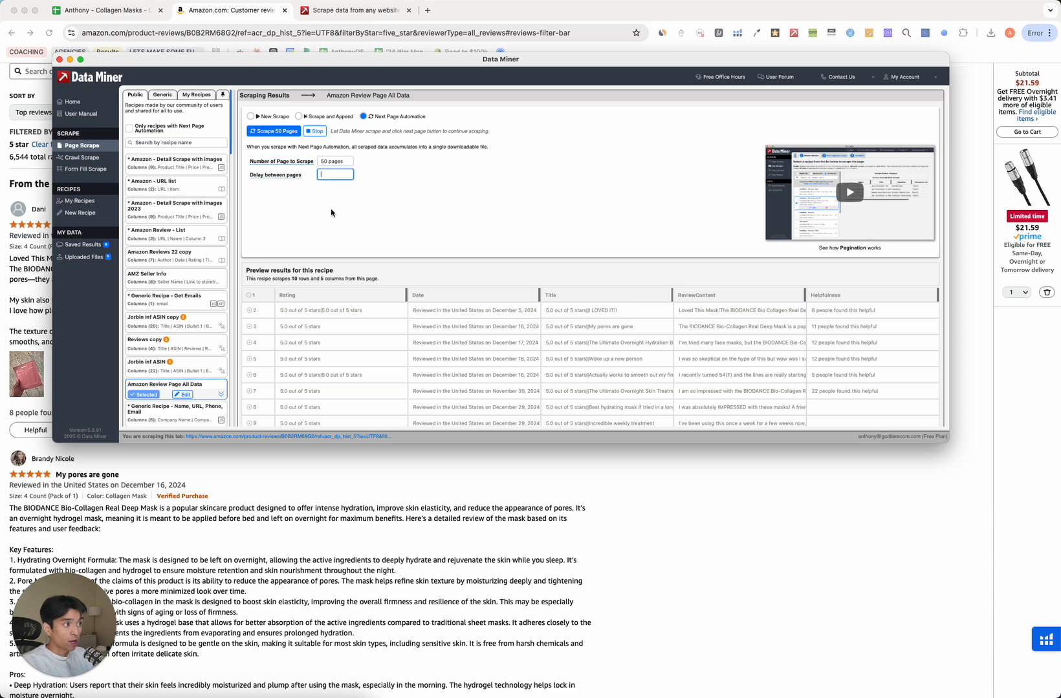
click(331, 212)
click(341, 175)
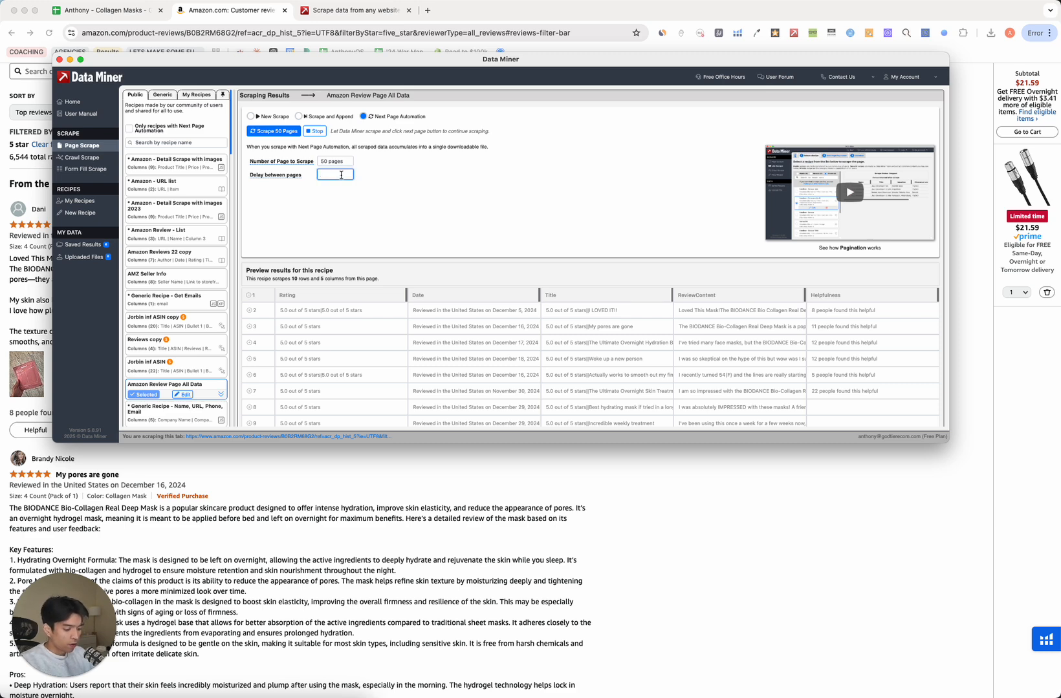
text(6 seconds)
click(363, 206)
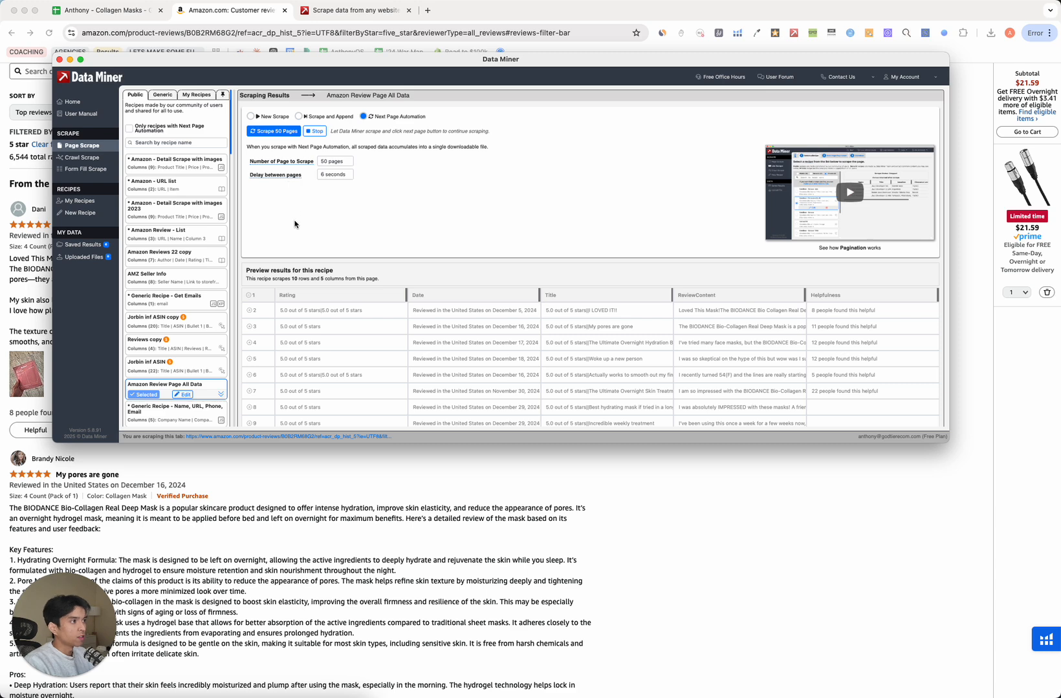
Start Data Miner's 50-page review scrape and move and shrink its window beside the reviews.
click(279, 132)
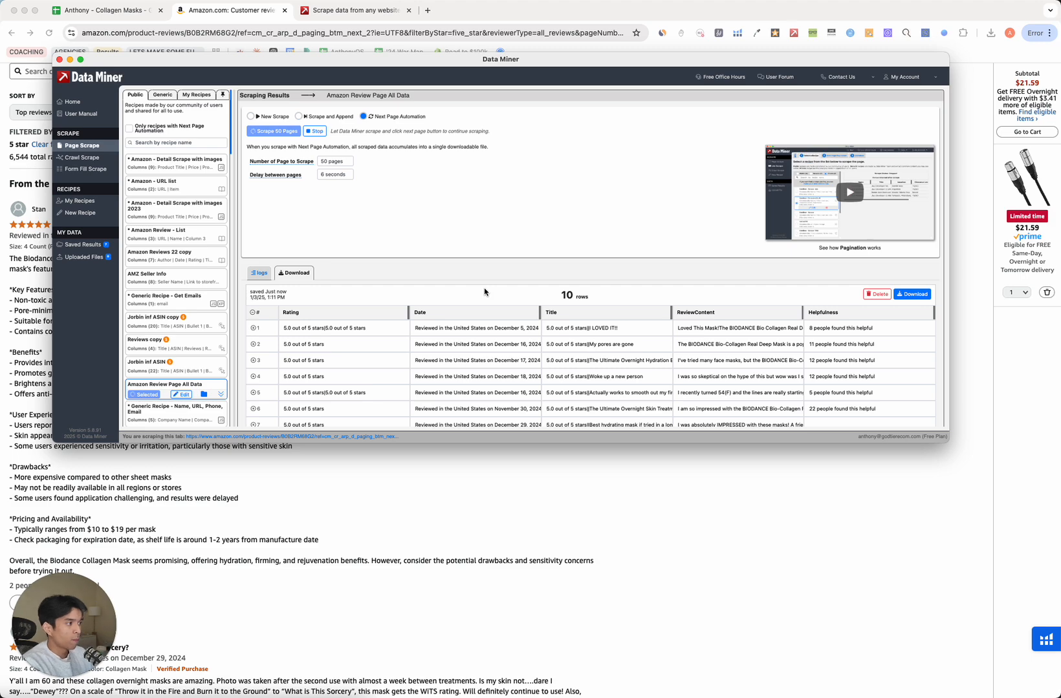
drag(574, 61, 613, 68)
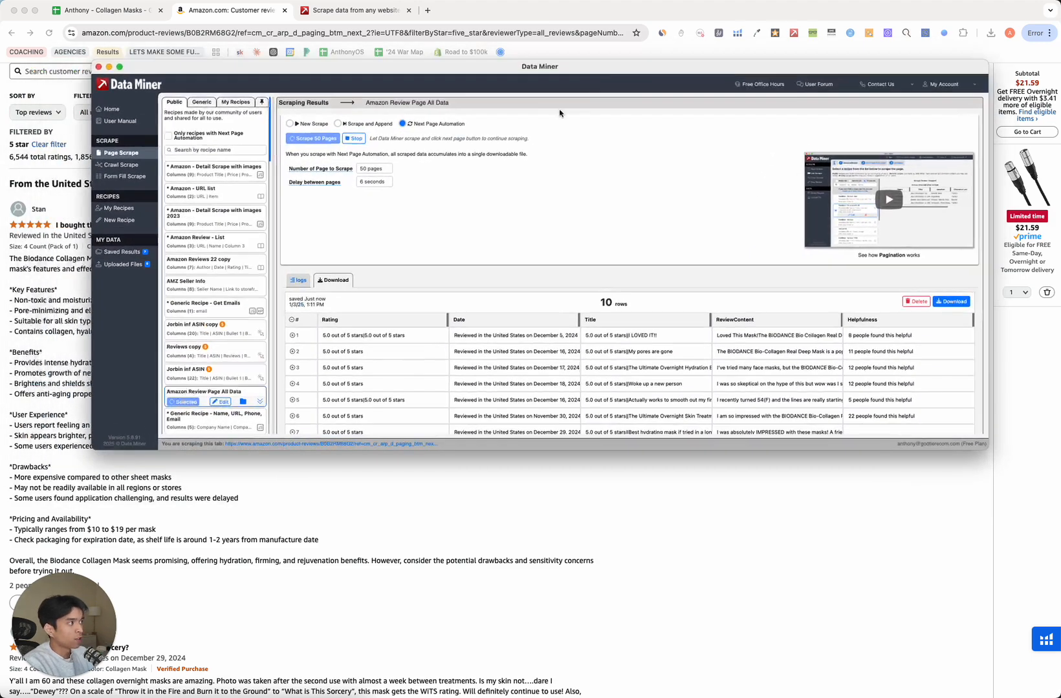
drag(94, 450, 417, 363)
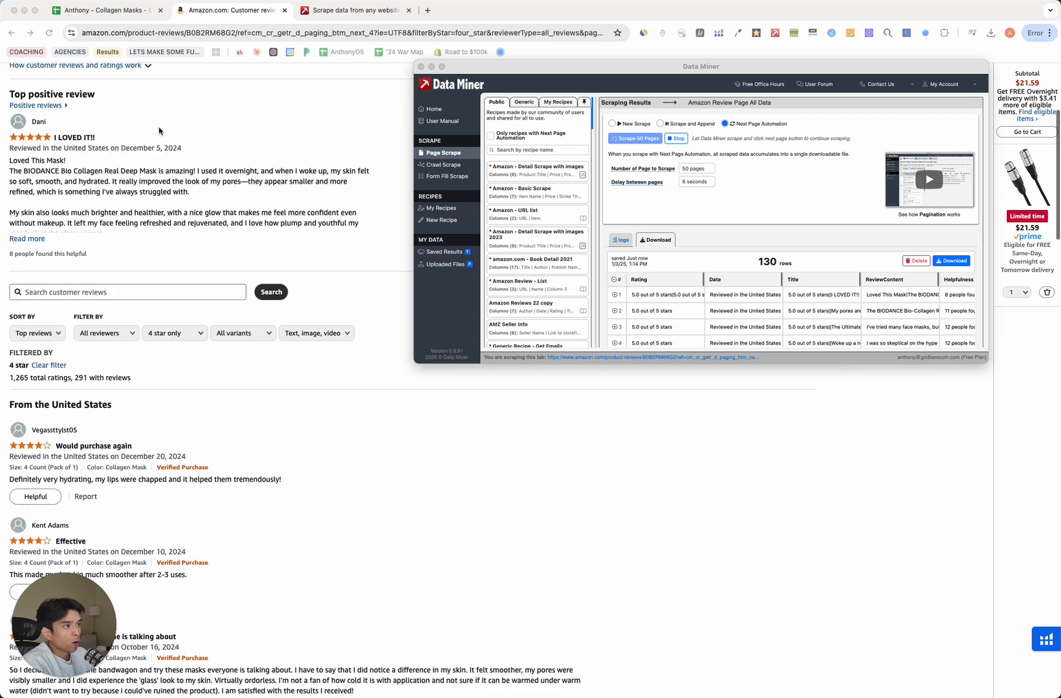
Scroll through the lower-star Amazon reviews while the scrape keeps paging.
scroll(160, 131, up, 3)
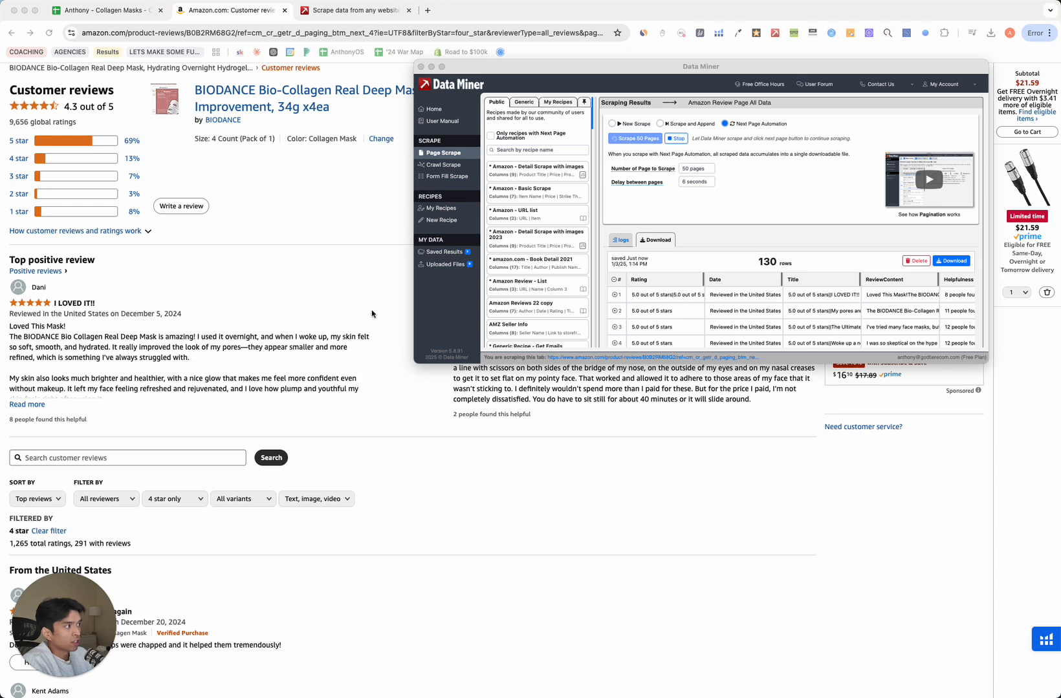
scroll(221, 288, down, 5)
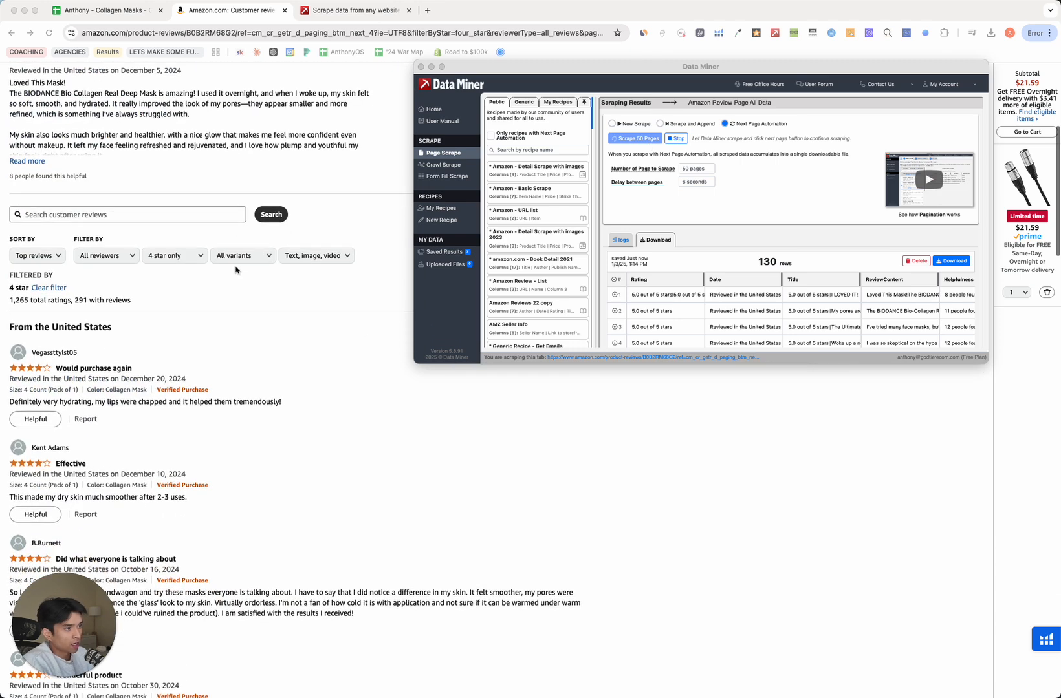
scroll(236, 269, down, 1)
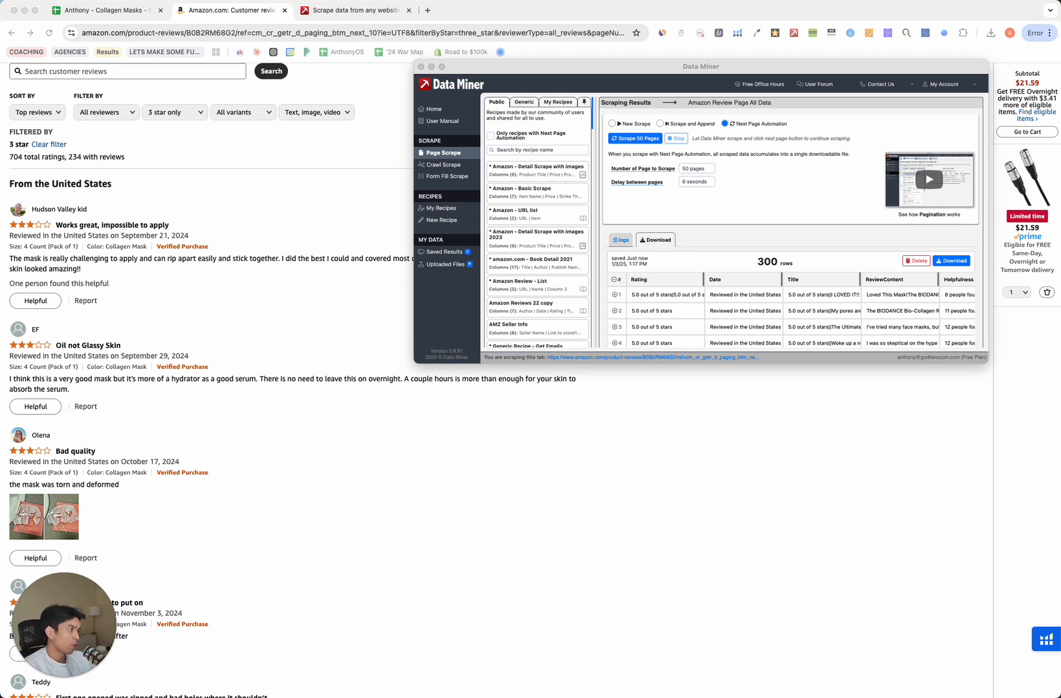
Review the 300 scraped rows in Data Miner, showing more rows per page.
scroll(193, 327, down, 4)
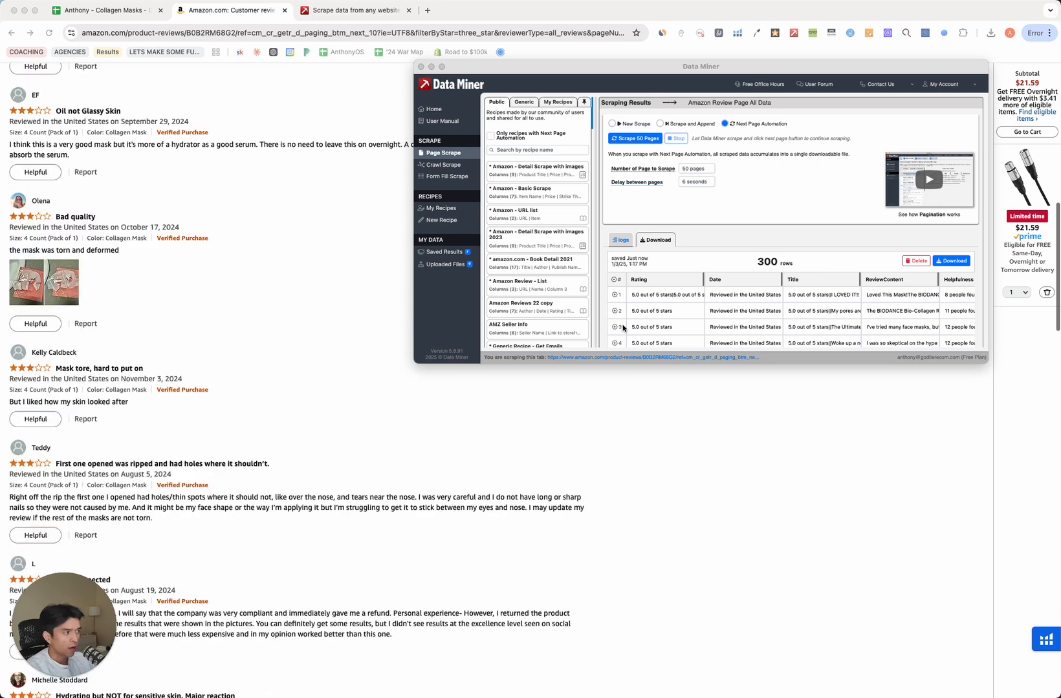
click(732, 258)
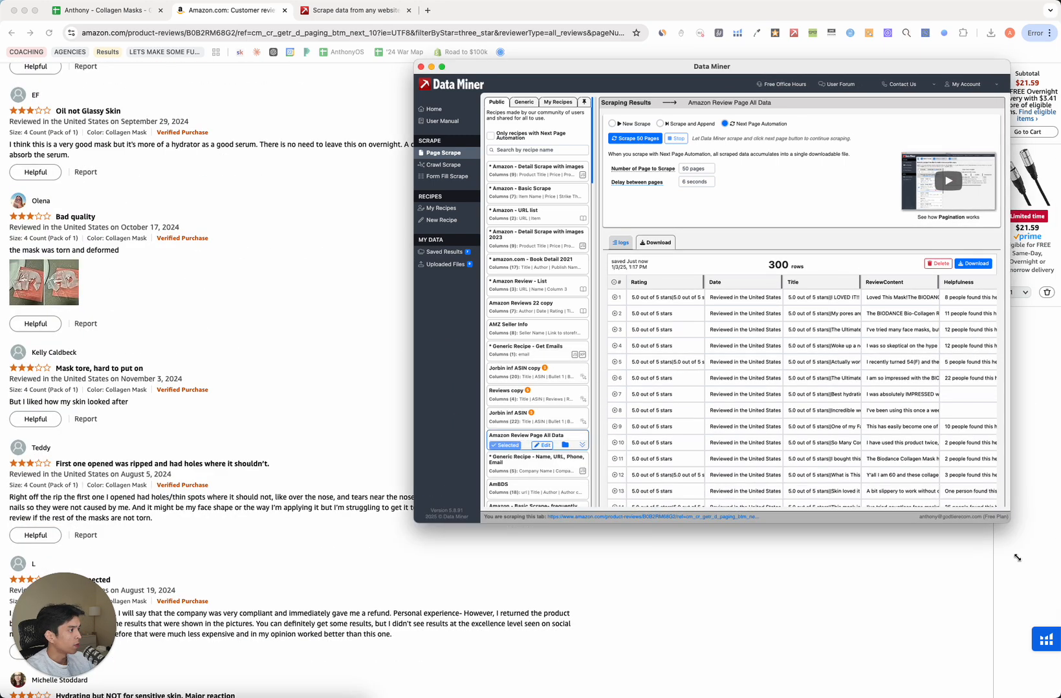
scroll(696, 449, down, 20)
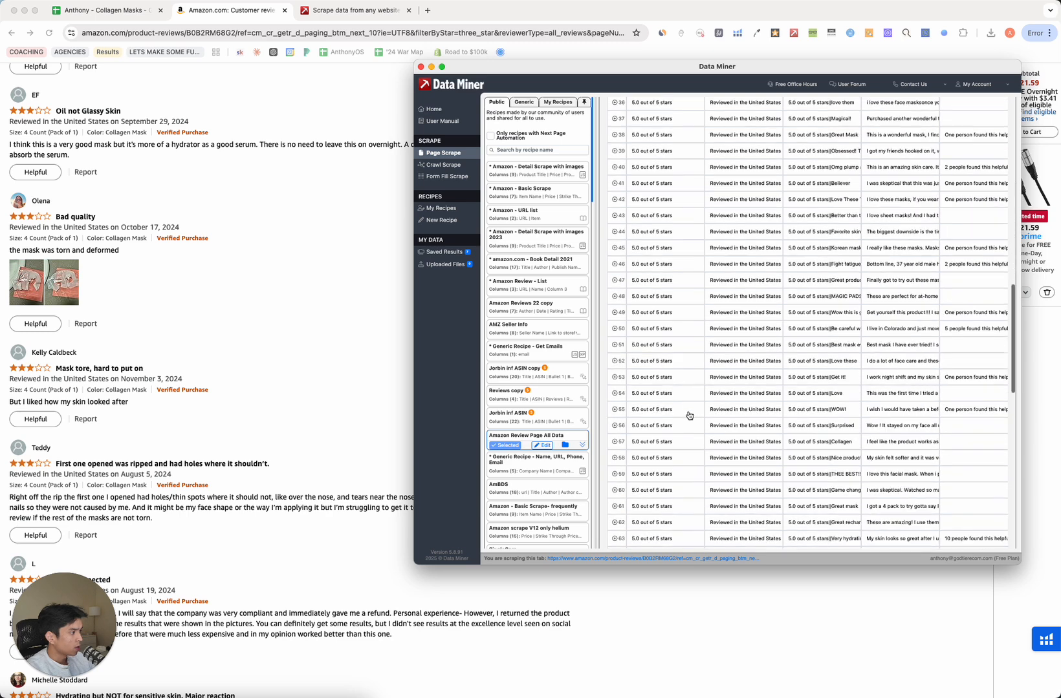
click(838, 522)
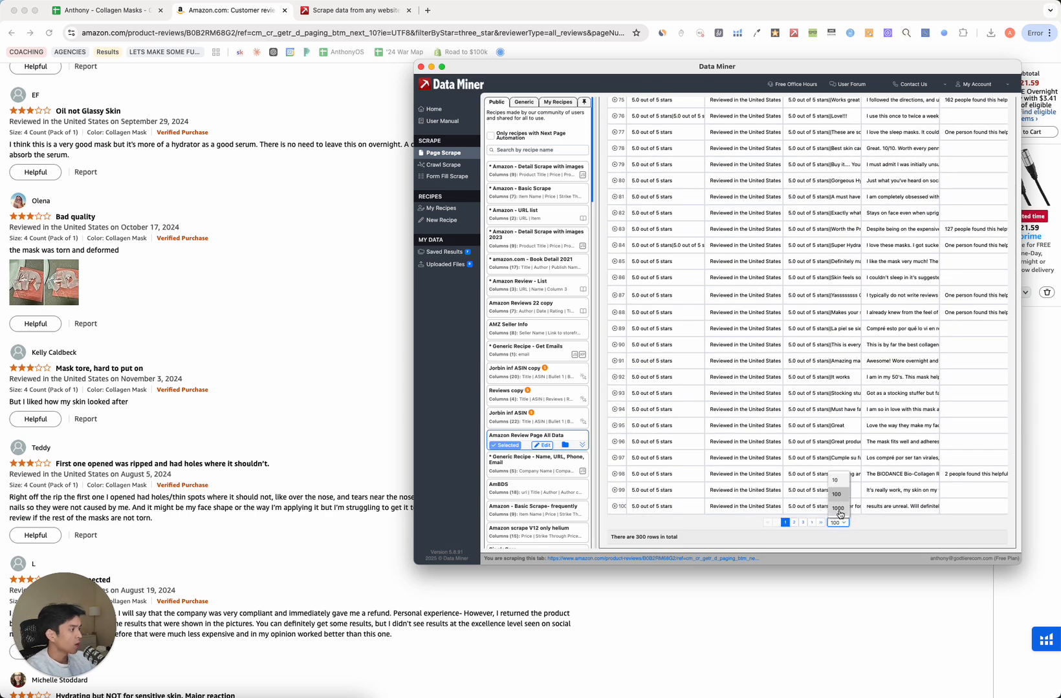
click(838, 506)
scroll(738, 493, down, 20)
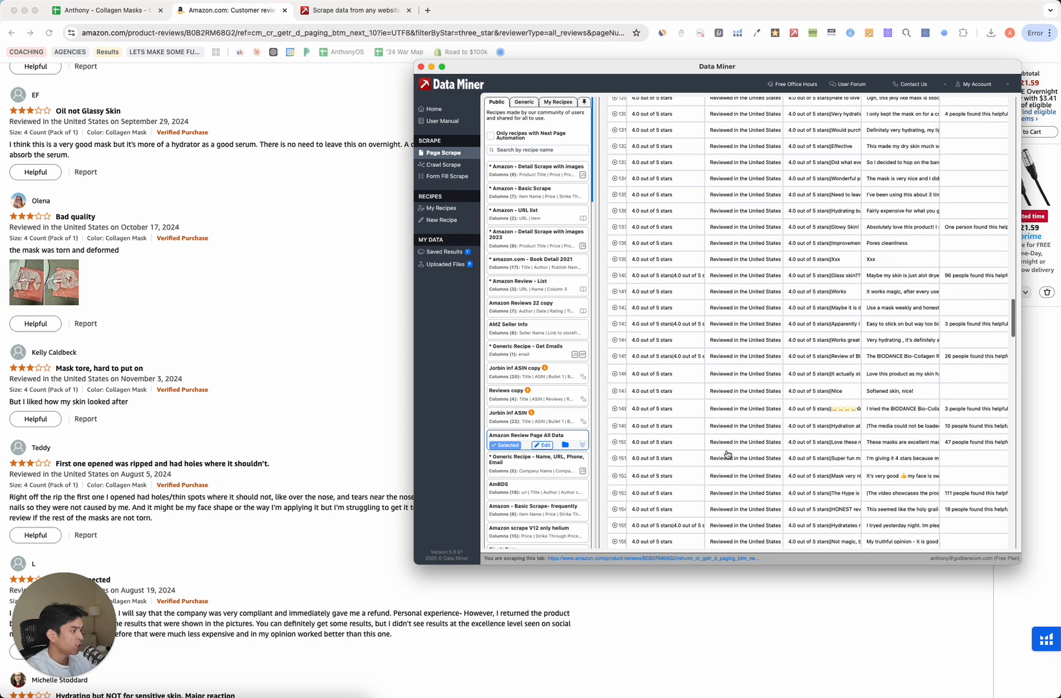
scroll(723, 441, up, 20)
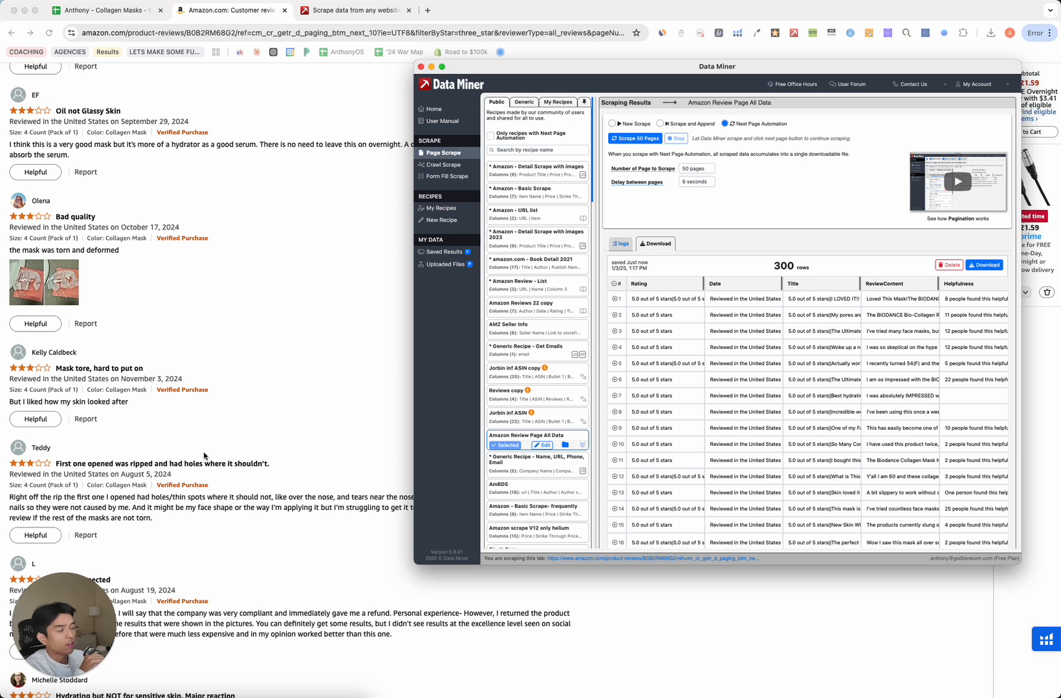
scroll(692, 377, down, 5)
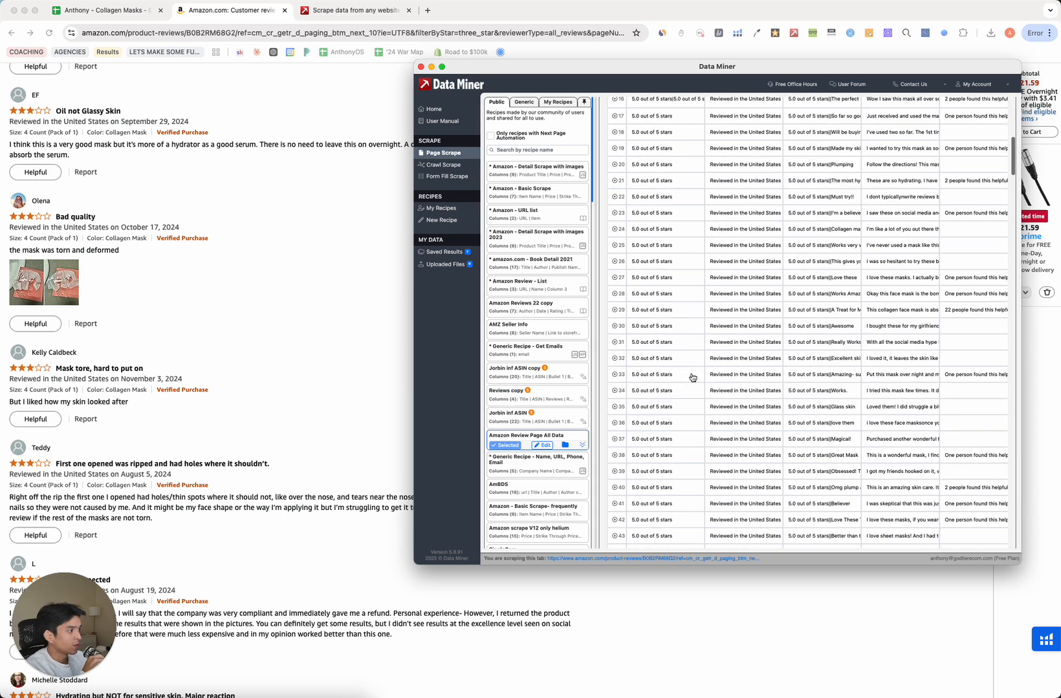
scroll(692, 378, down, 5)
Return to the Amazon reviews, then bring Data Miner back, shift it left, and scroll results to top.
click(251, 299)
scroll(253, 300, up, 10)
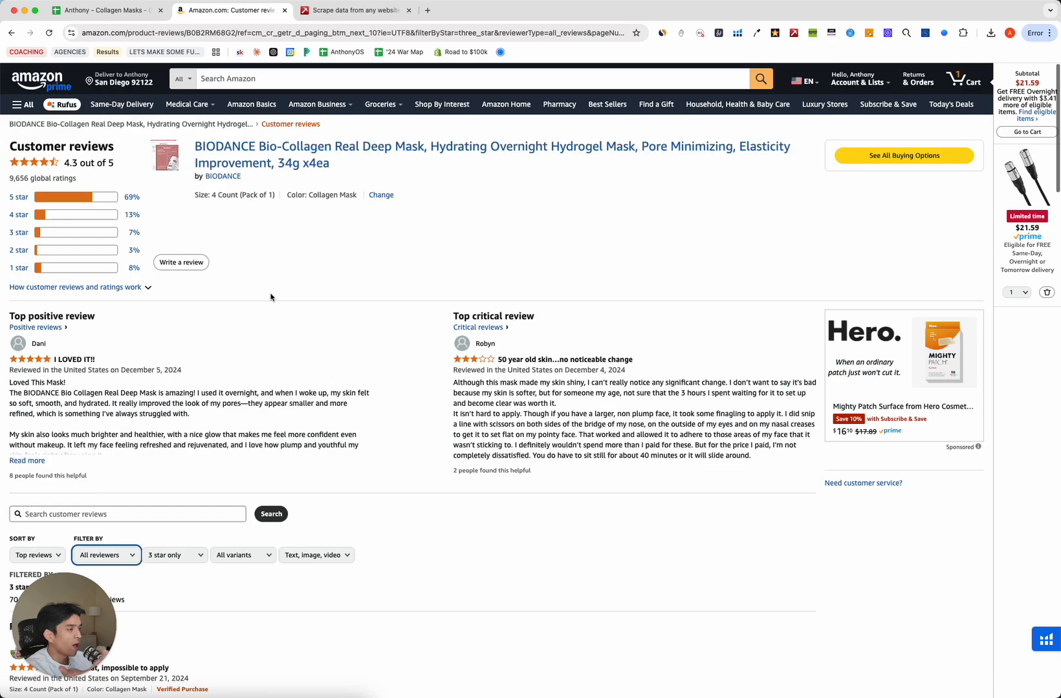
click(287, 296)
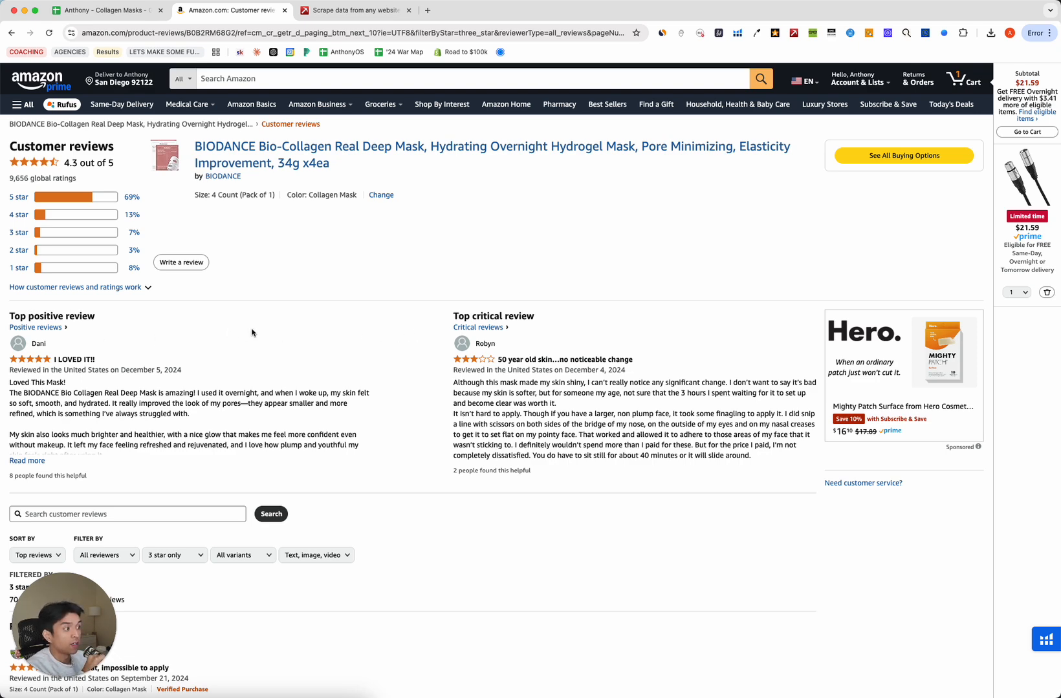
drag(316, 311, 372, 230)
click(360, 300)
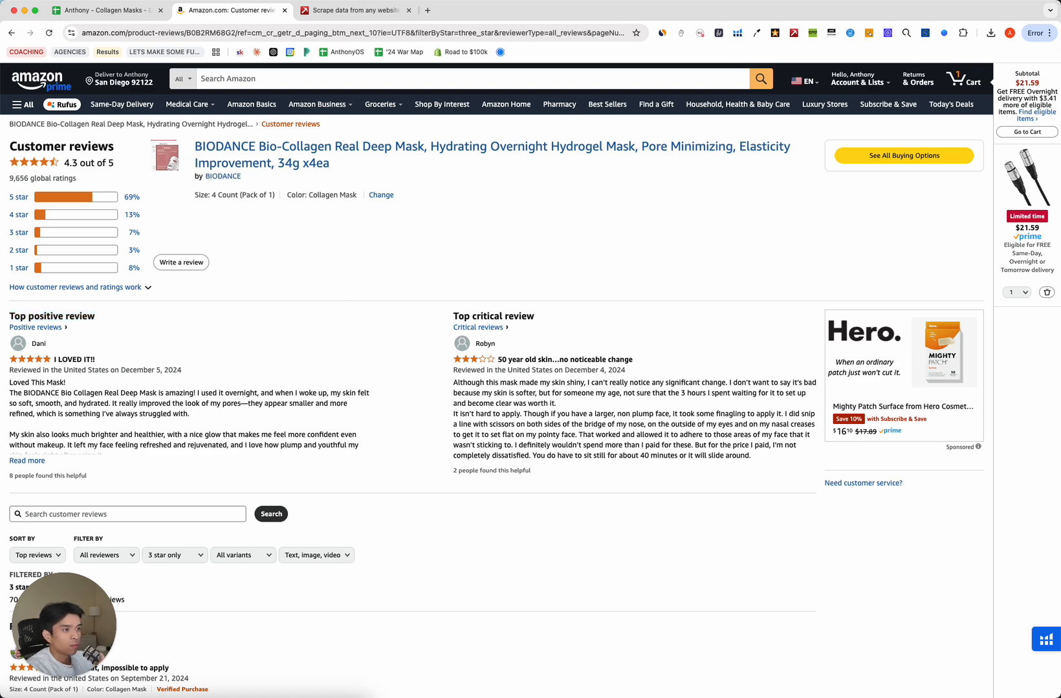
key(super+grave)
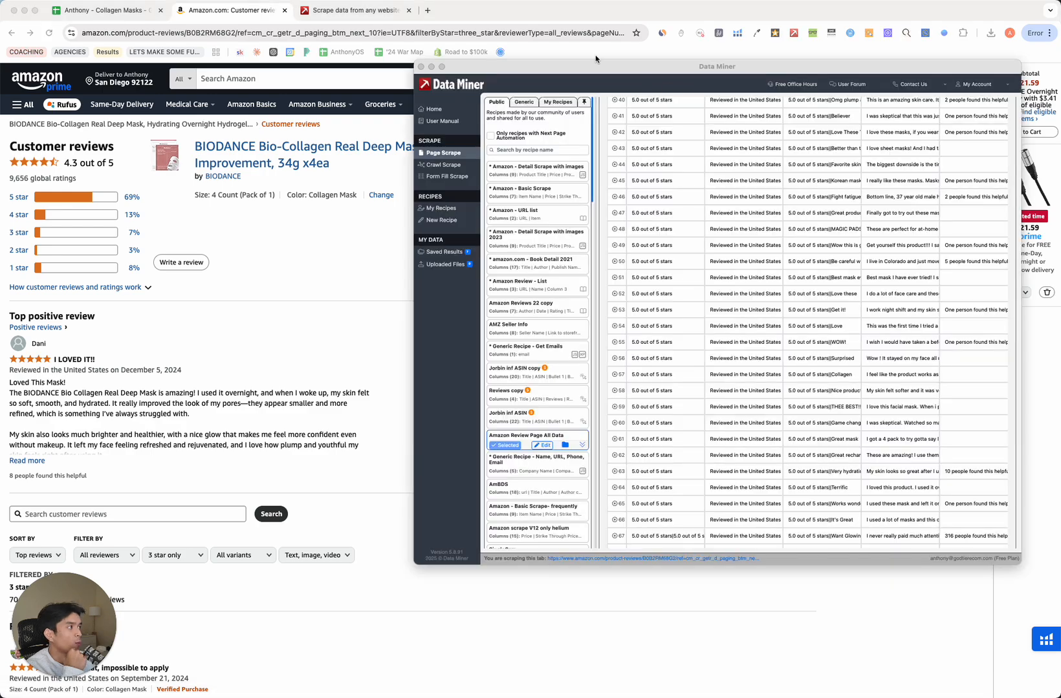
drag(598, 72, 375, 60)
scroll(541, 269, up, 20)
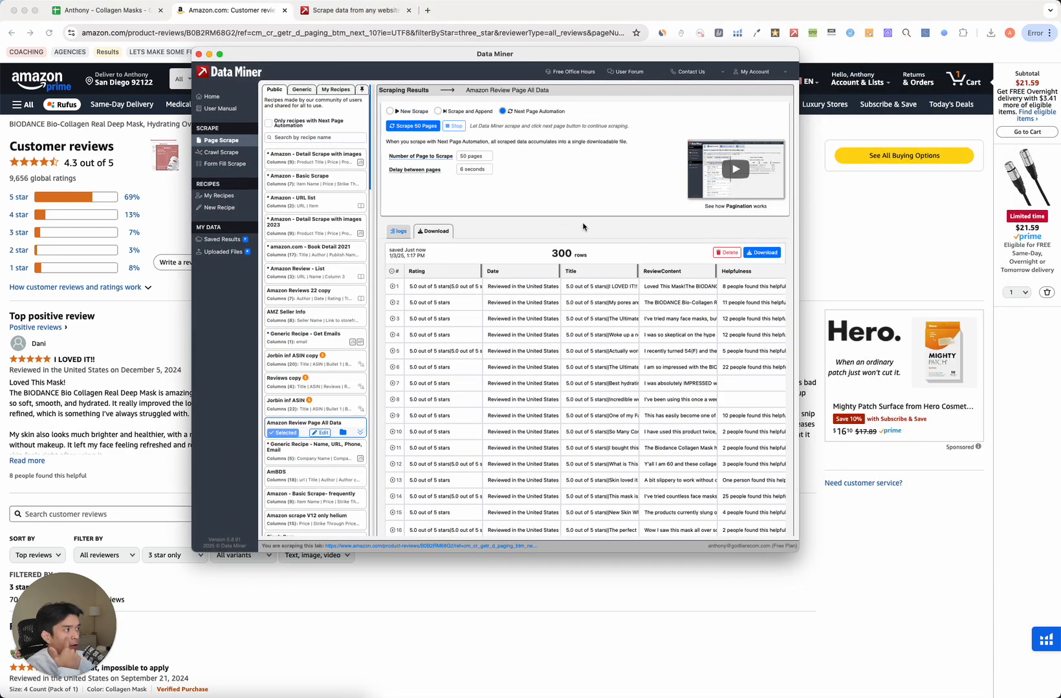
Save the scraped reviews as a CSV file and bring the Downloads folder into view.
click(764, 253)
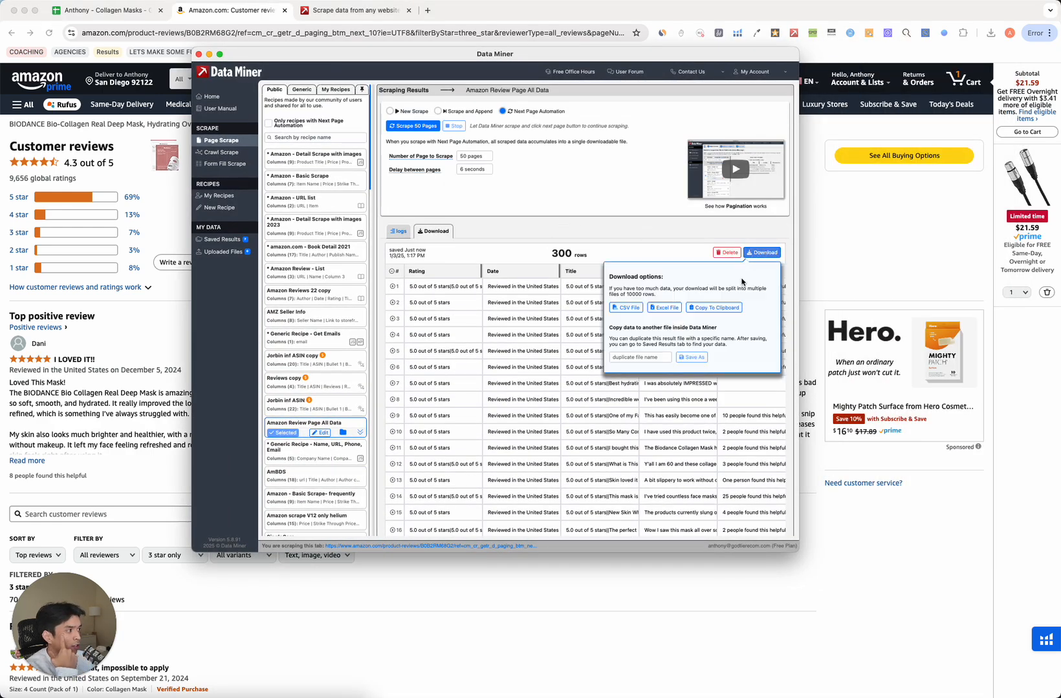
click(629, 311)
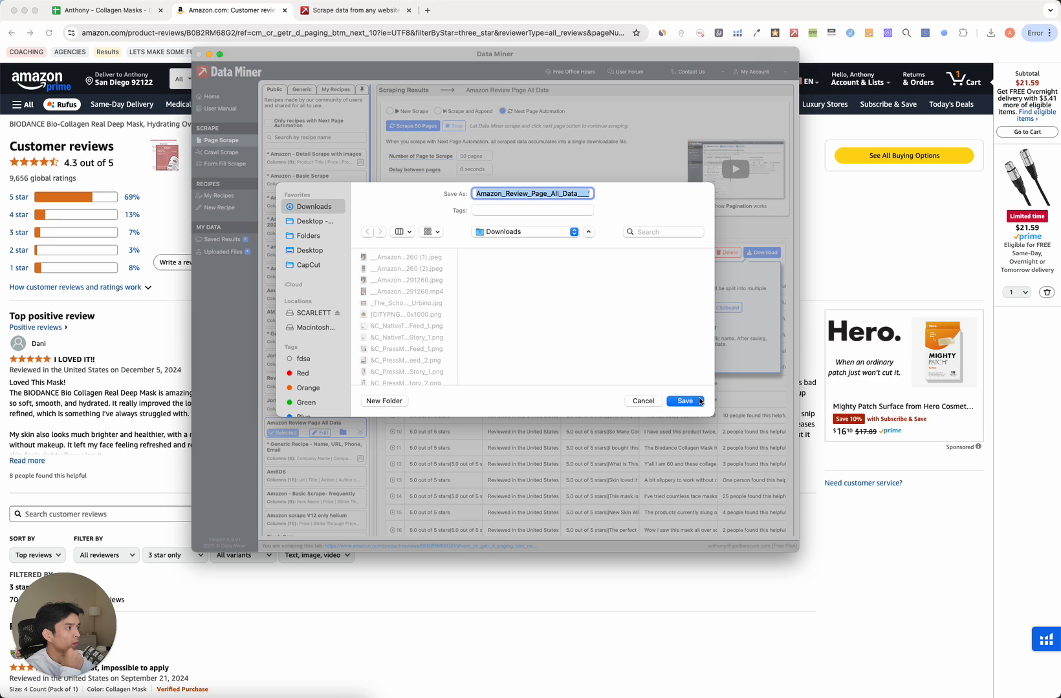
click(700, 400)
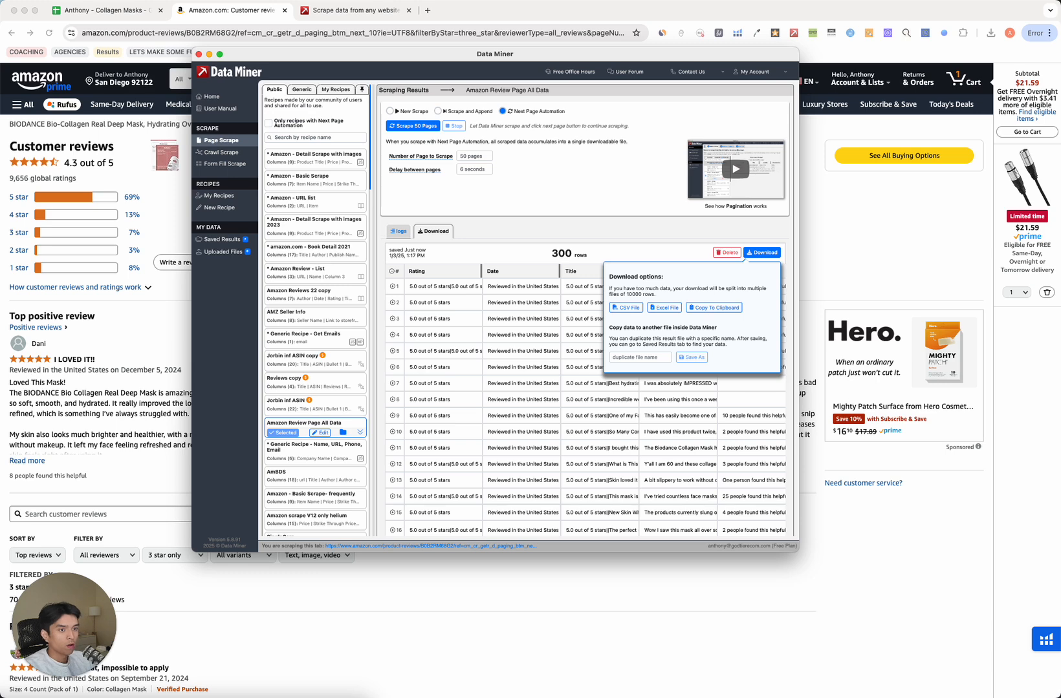
drag(0, 332, 325, 235)
Open the downloaded reviews CSV in Numbers.
right_click(324, 270)
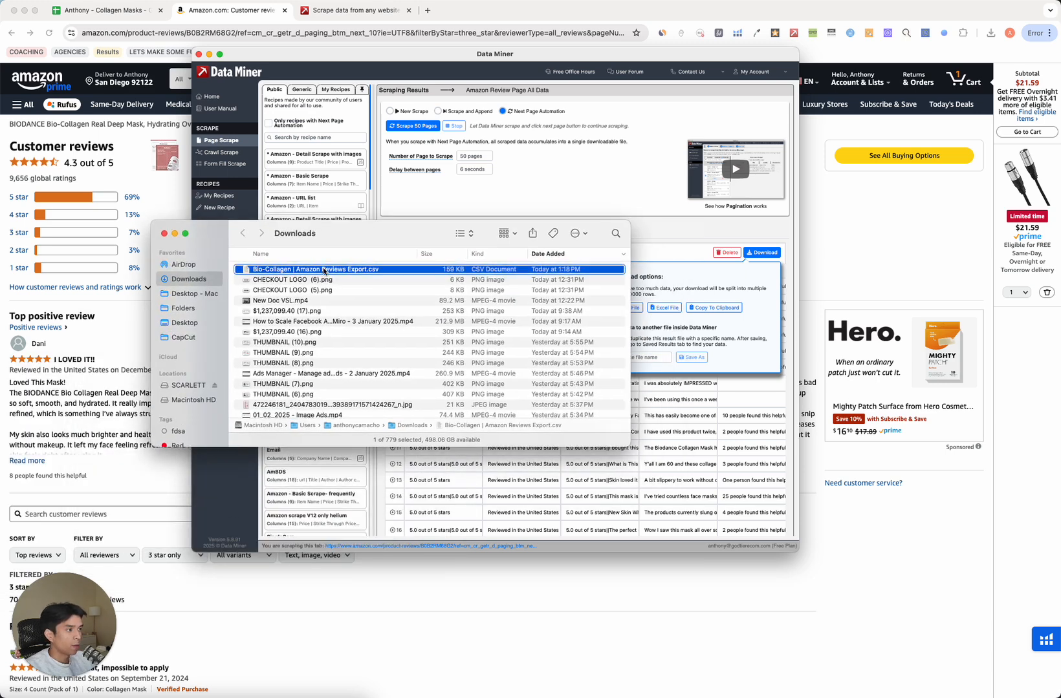
mouse_move(392, 289)
click(569, 285)
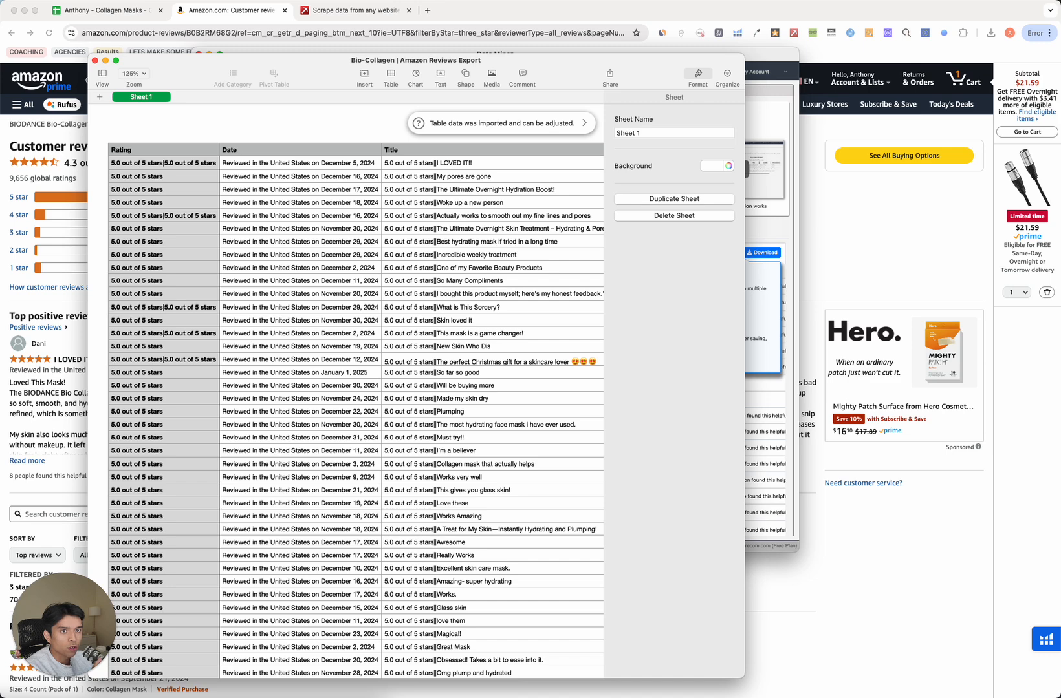
Export it as the PDF 'Bio-Collagen | Amazon Reviews Export' to Downloads and close Numbers.
click(137, 198)
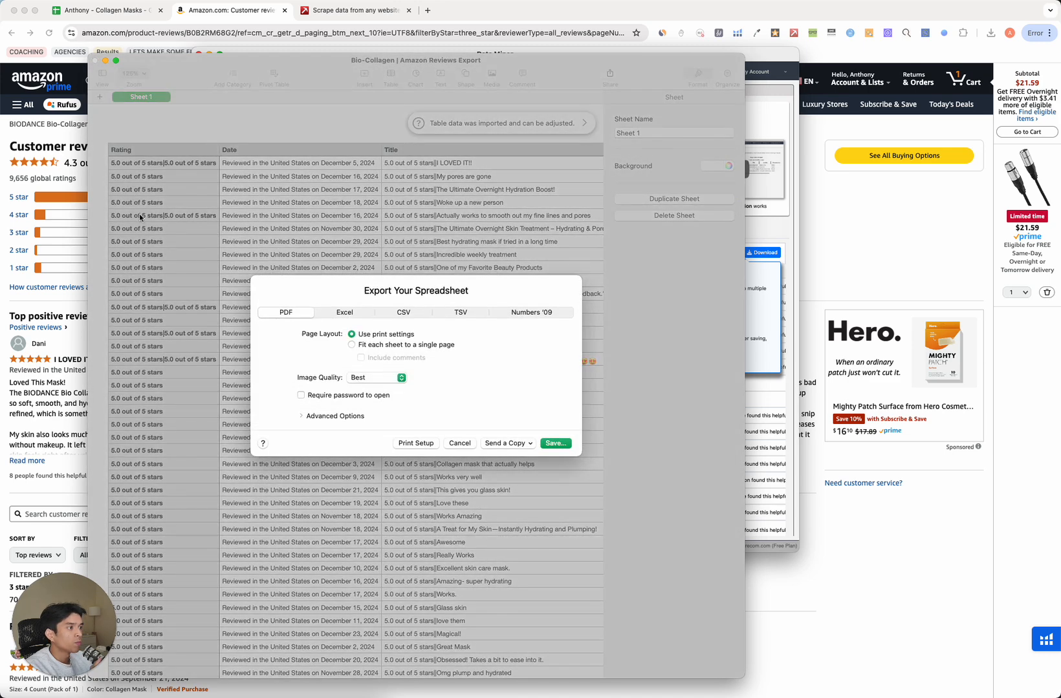
click(557, 444)
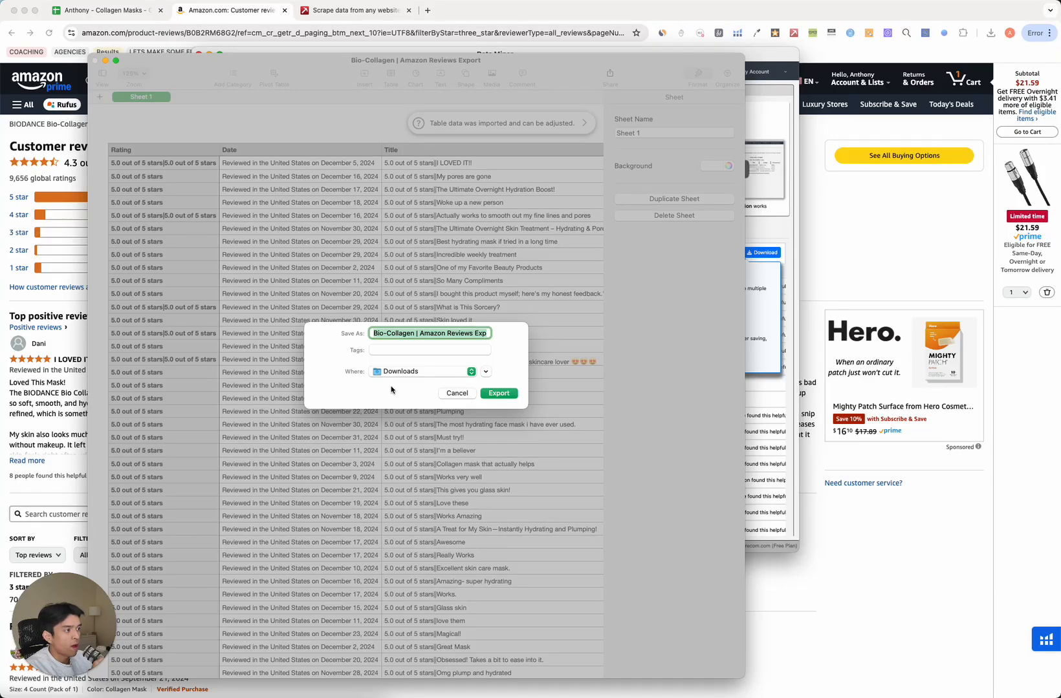
click(503, 394)
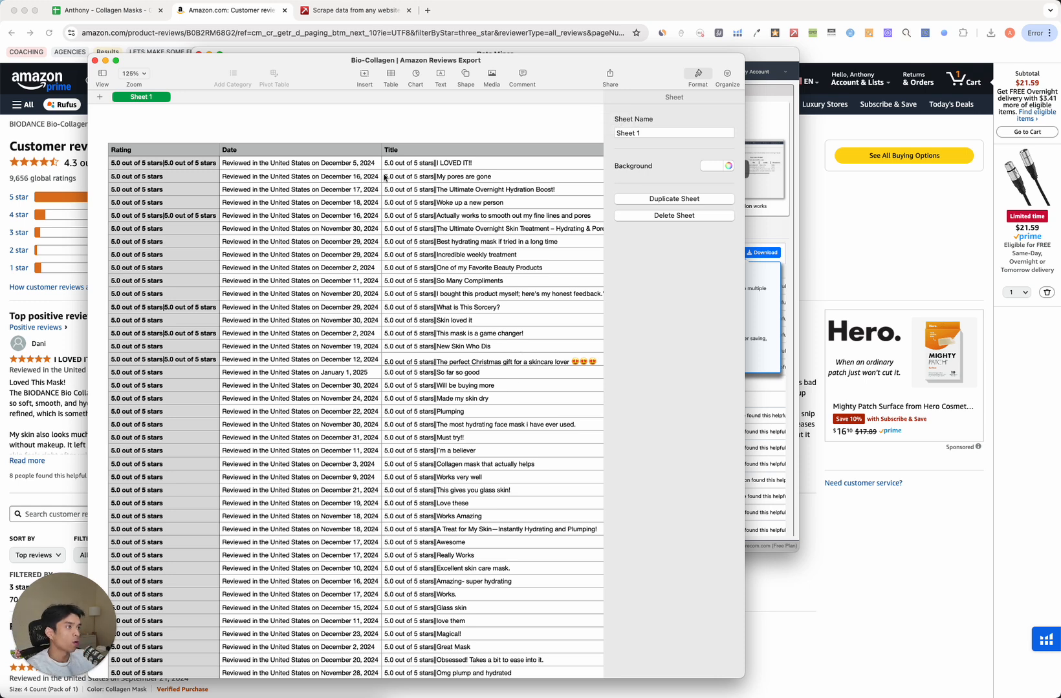
drag(169, 62, 170, 63)
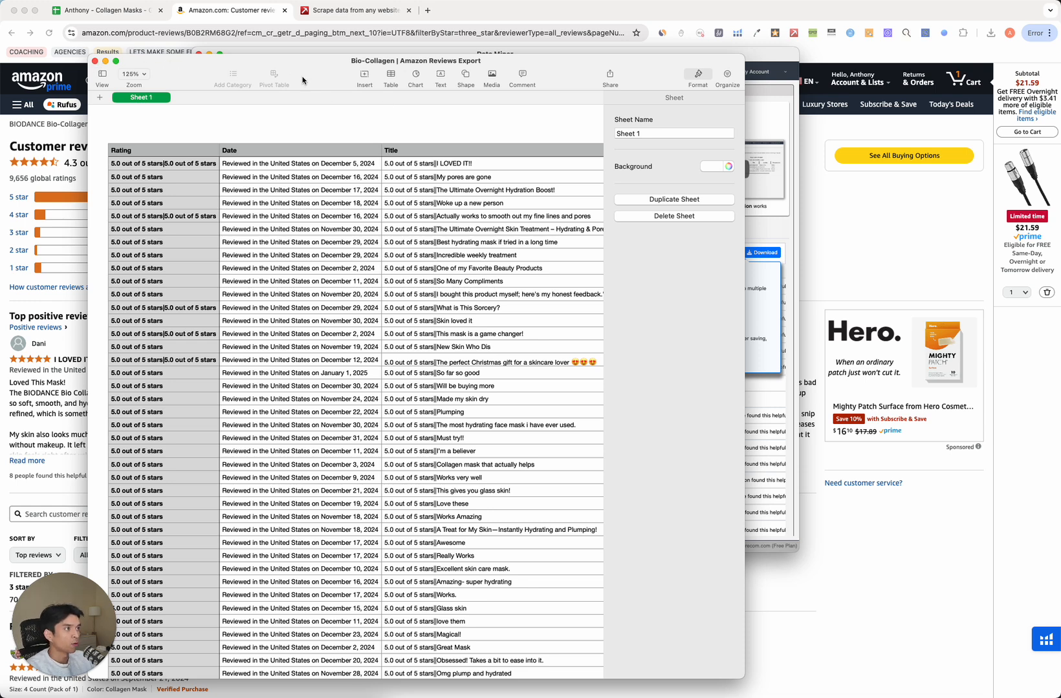
click(95, 62)
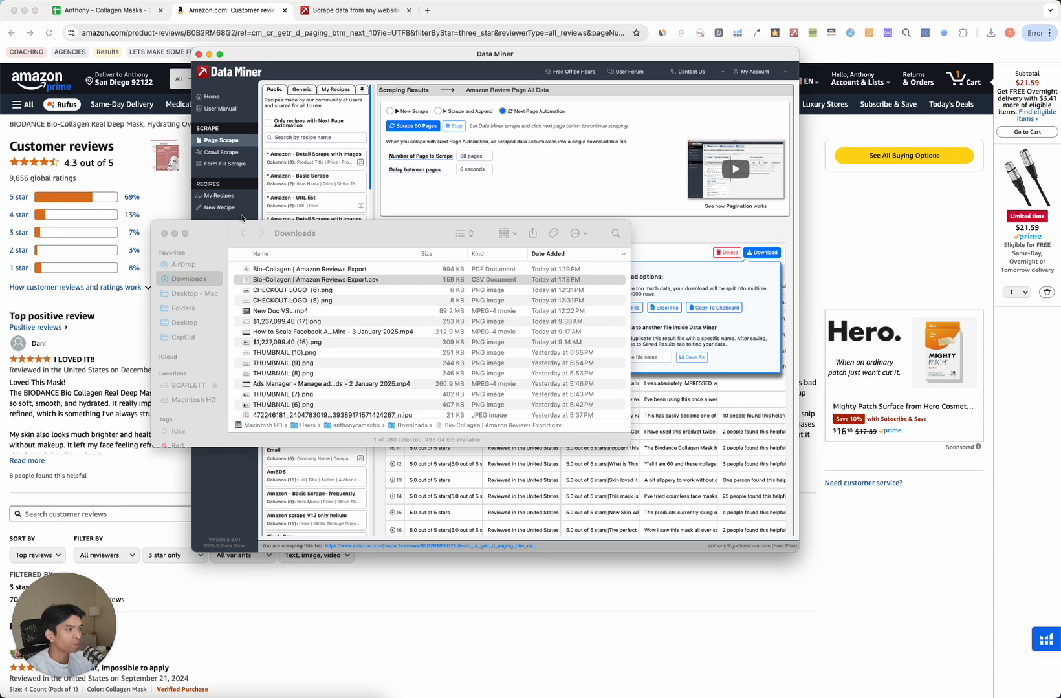
In the research sheet, select the Amazon reviews link cell B9:C9 and start FileDrop.
click(126, 143)
click(133, 10)
click(491, 385)
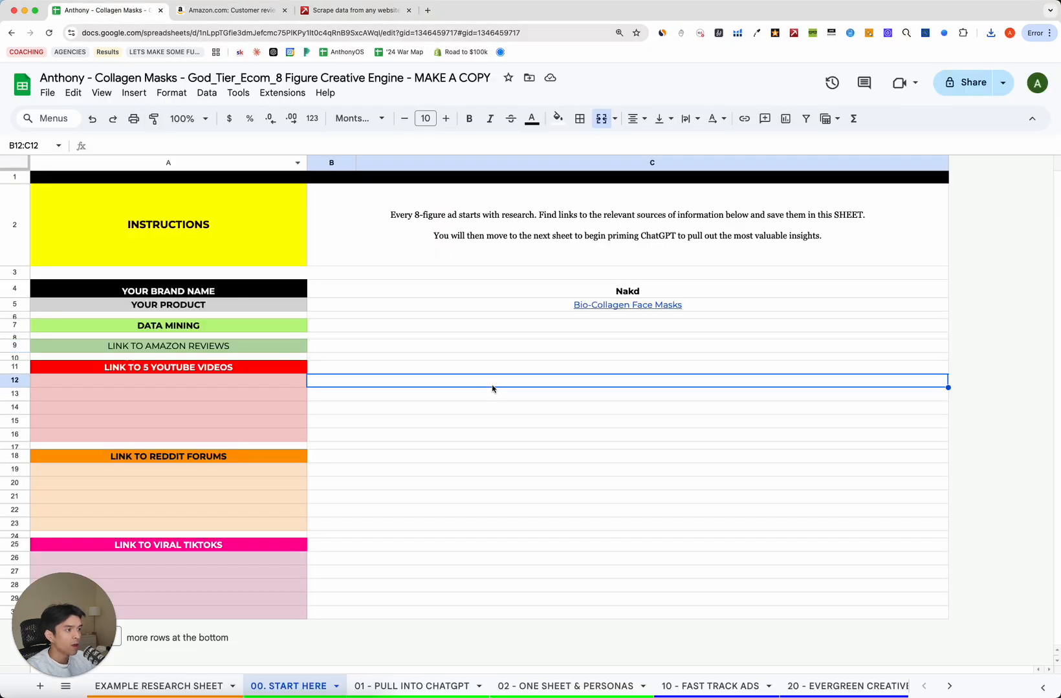
click(332, 350)
click(197, 348)
click(345, 353)
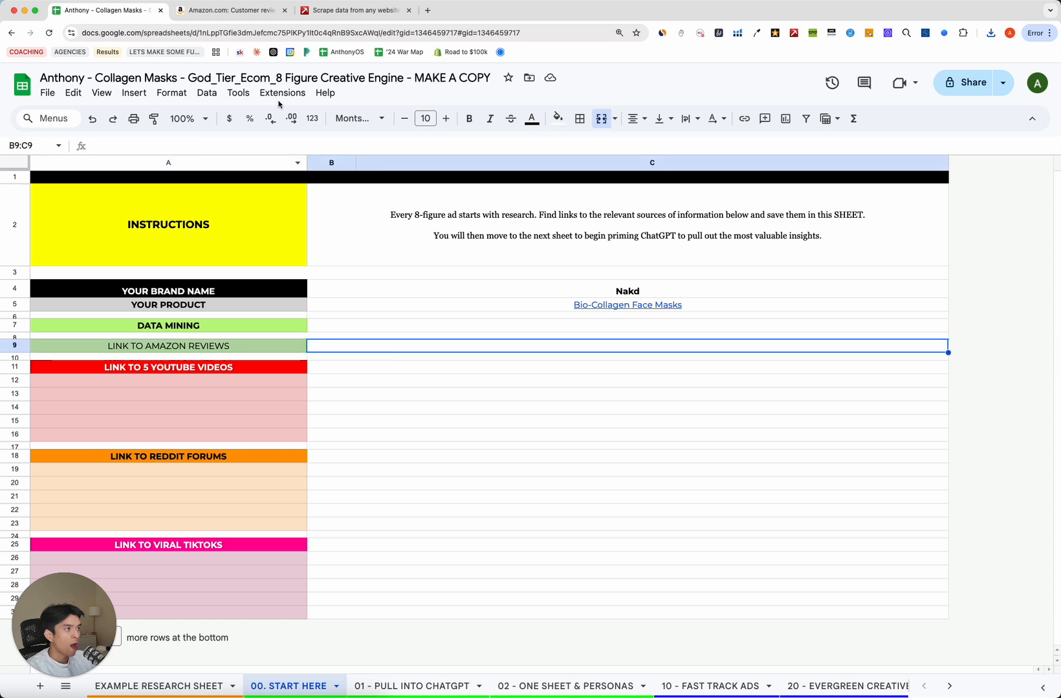
click(282, 94)
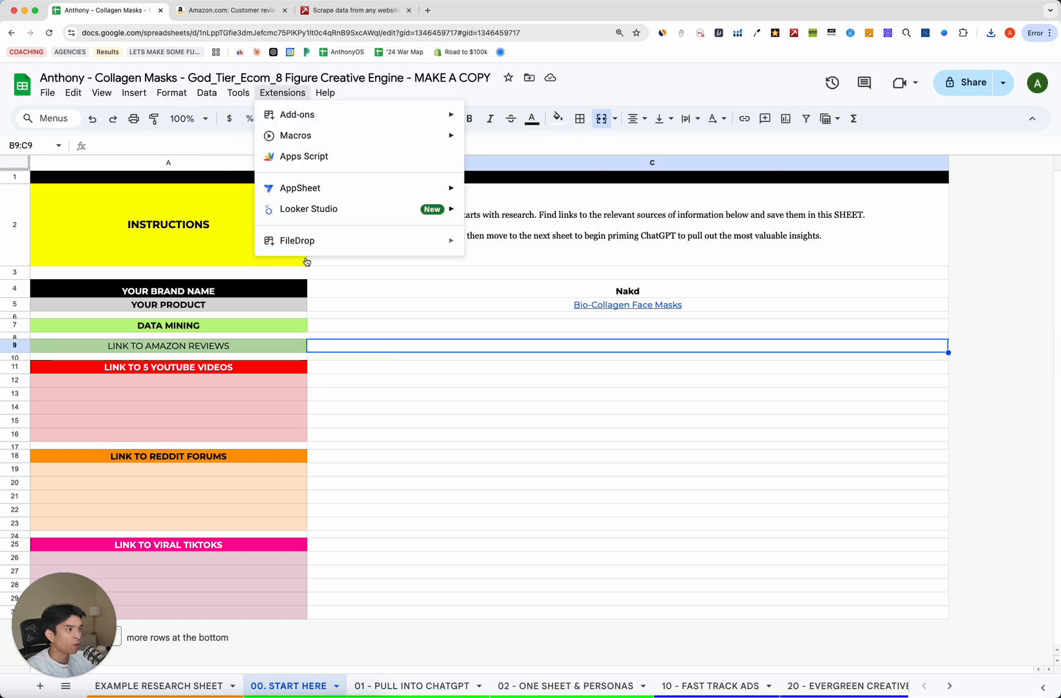
mouse_move(331, 244)
click(520, 247)
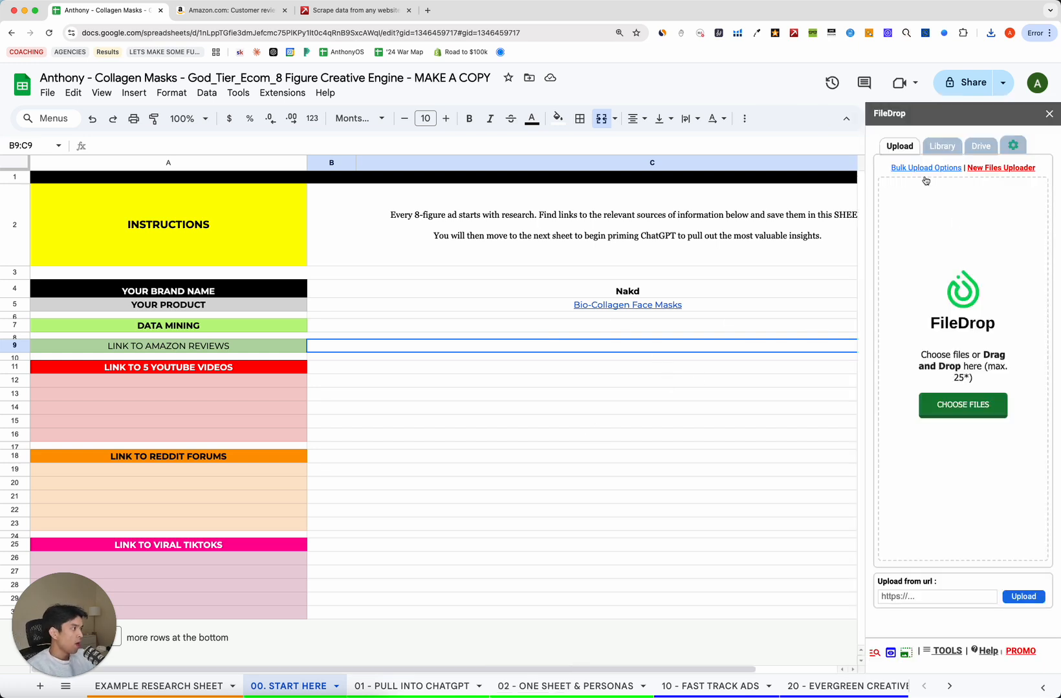
Upload the Bio-Collagen | Amazon Reviews Export PDF through FileDrop and check its uploaded files library.
click(961, 410)
click(355, 247)
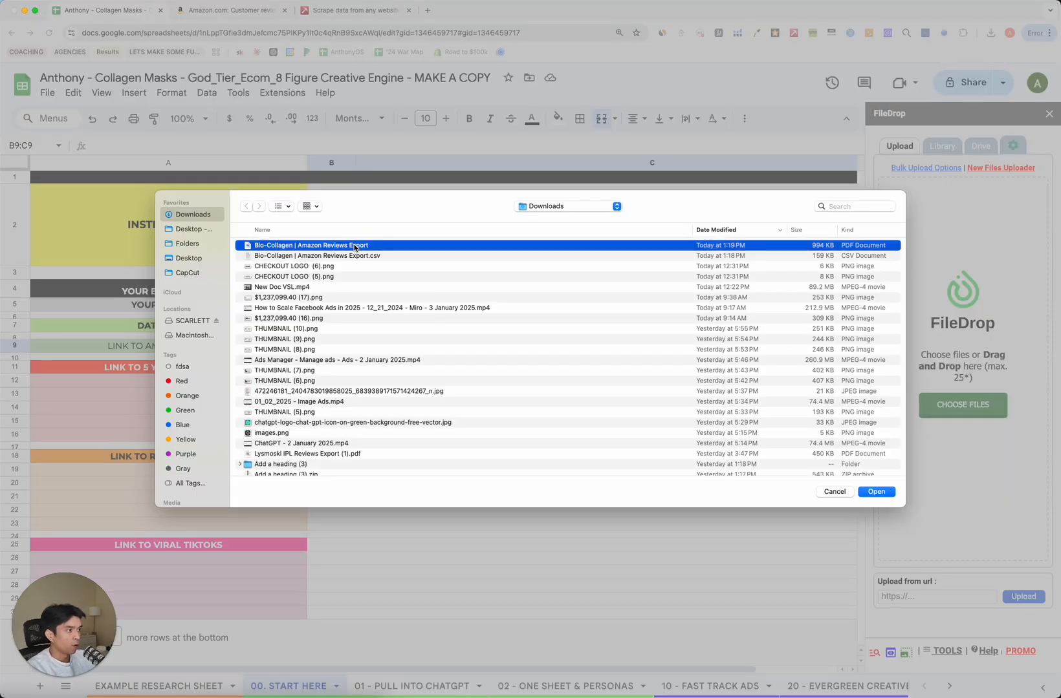
double_click(354, 248)
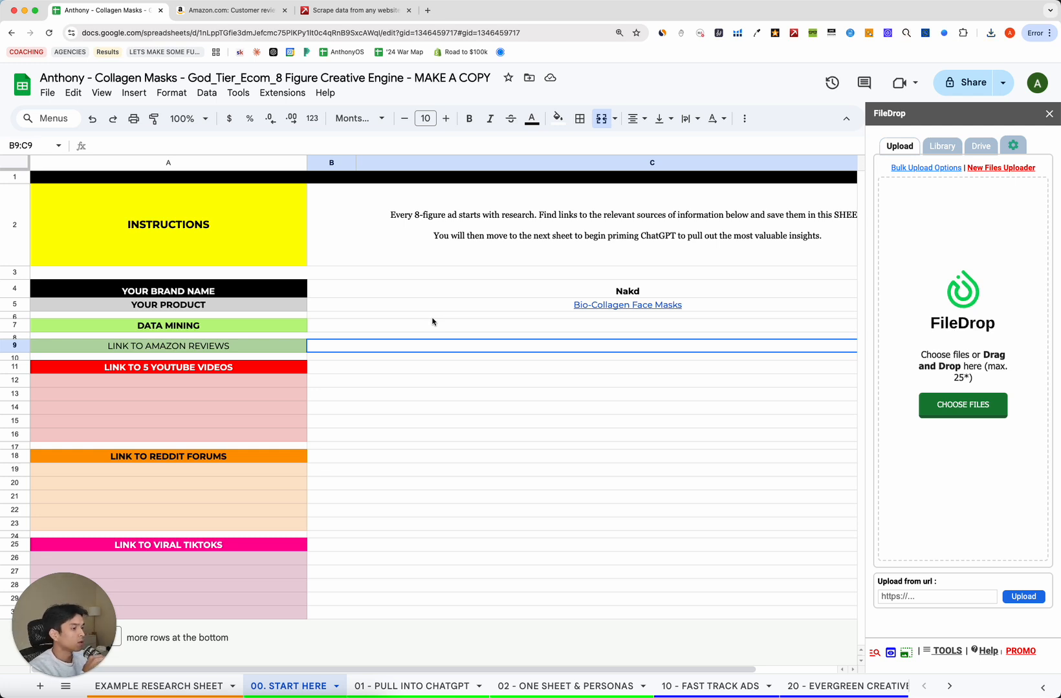
click(957, 402)
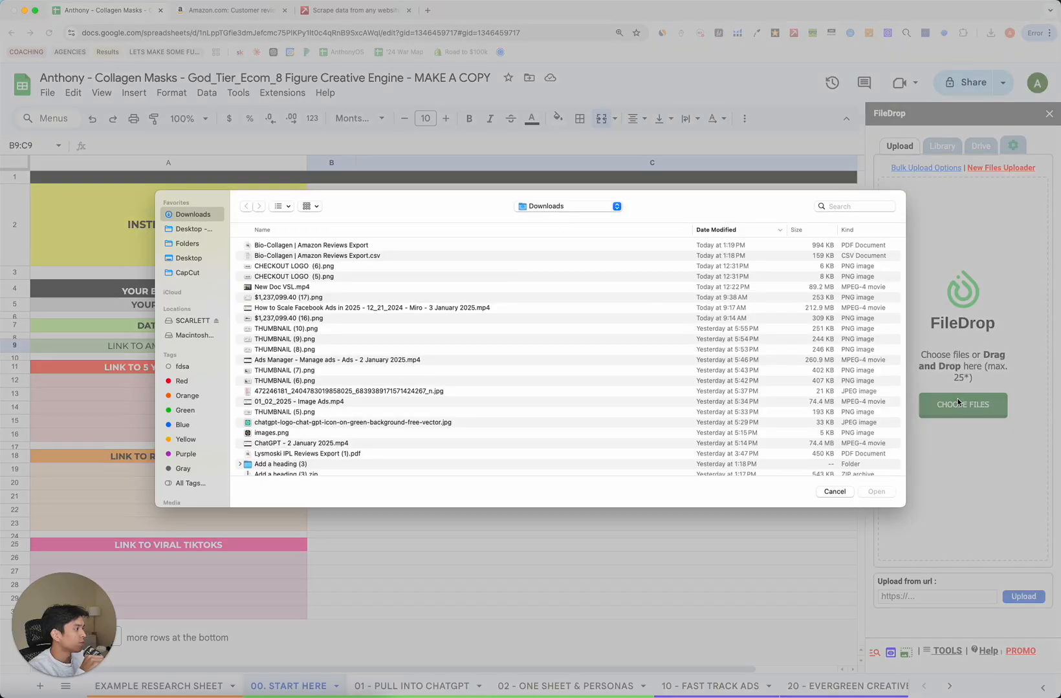
double_click(469, 245)
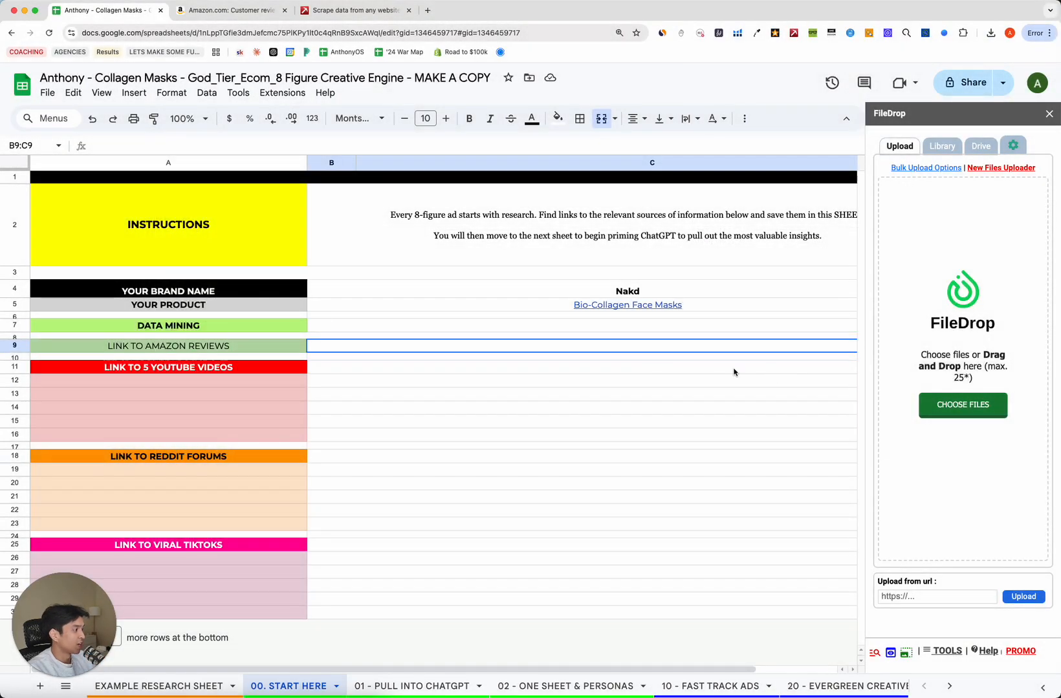
click(935, 150)
click(895, 150)
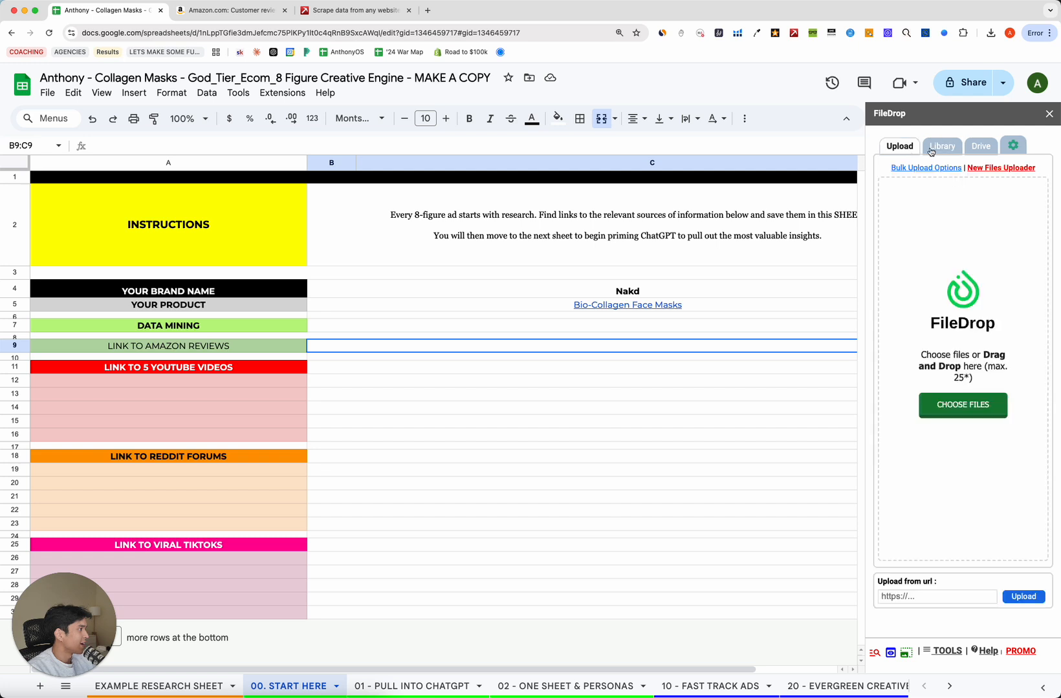
click(934, 149)
click(900, 148)
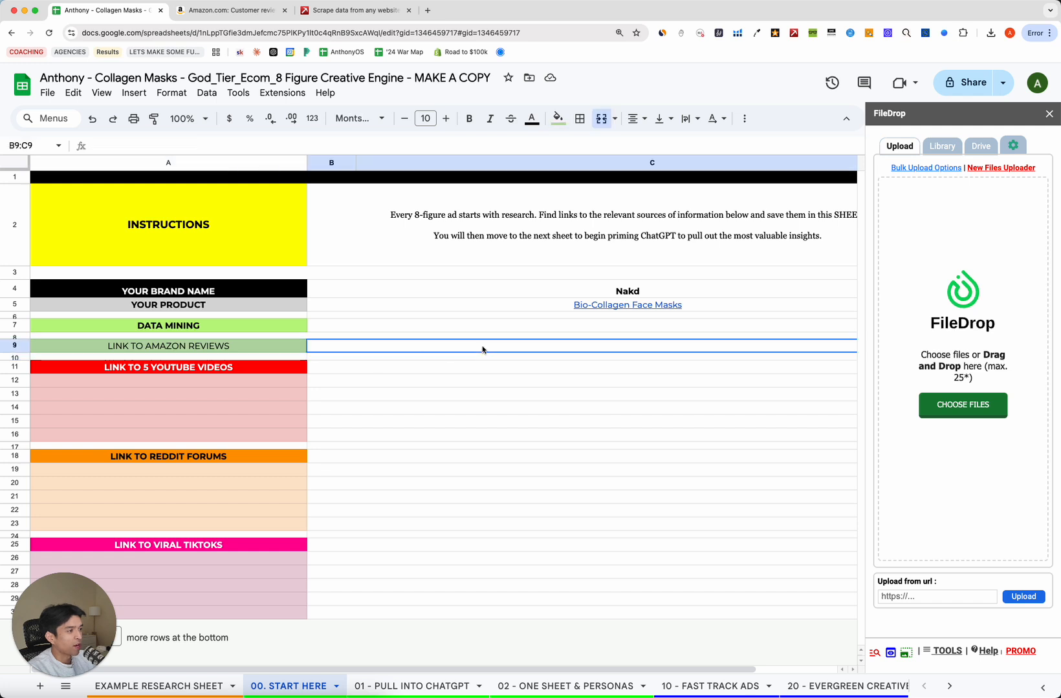
Open a new tab, then return to the sheet and select the YouTube videos row.
click(427, 11)
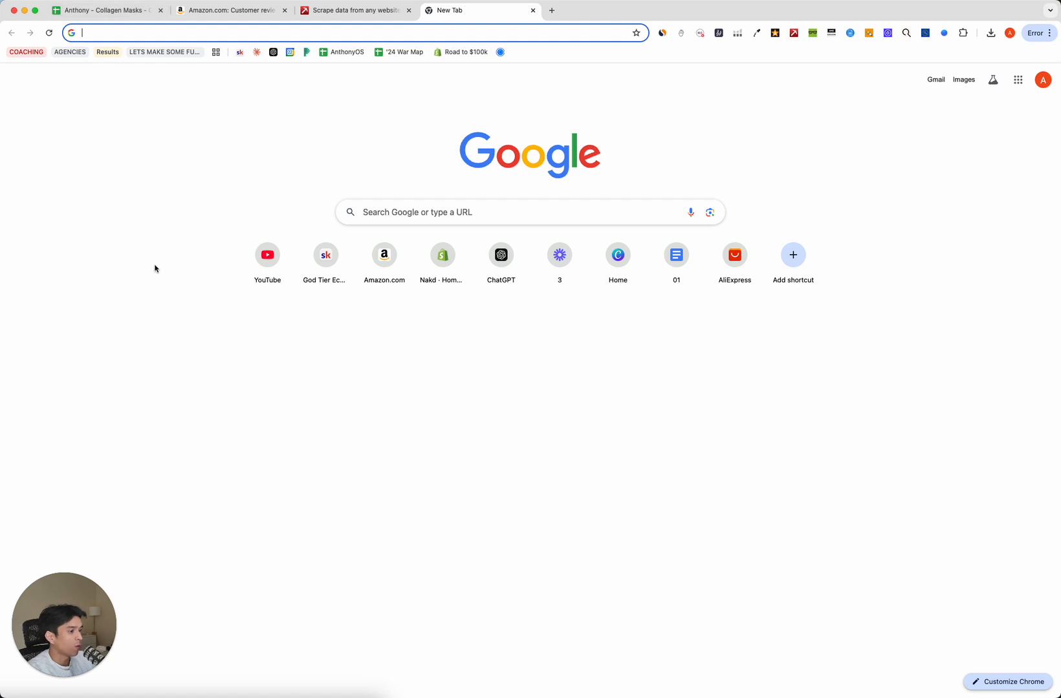
click(108, 9)
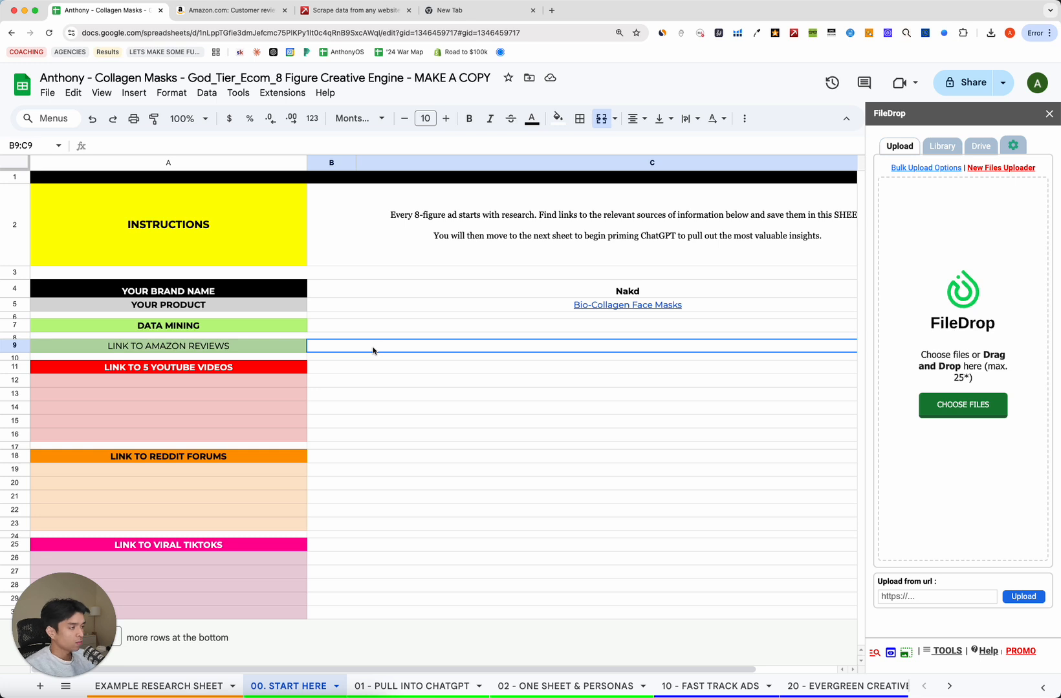
click(277, 352)
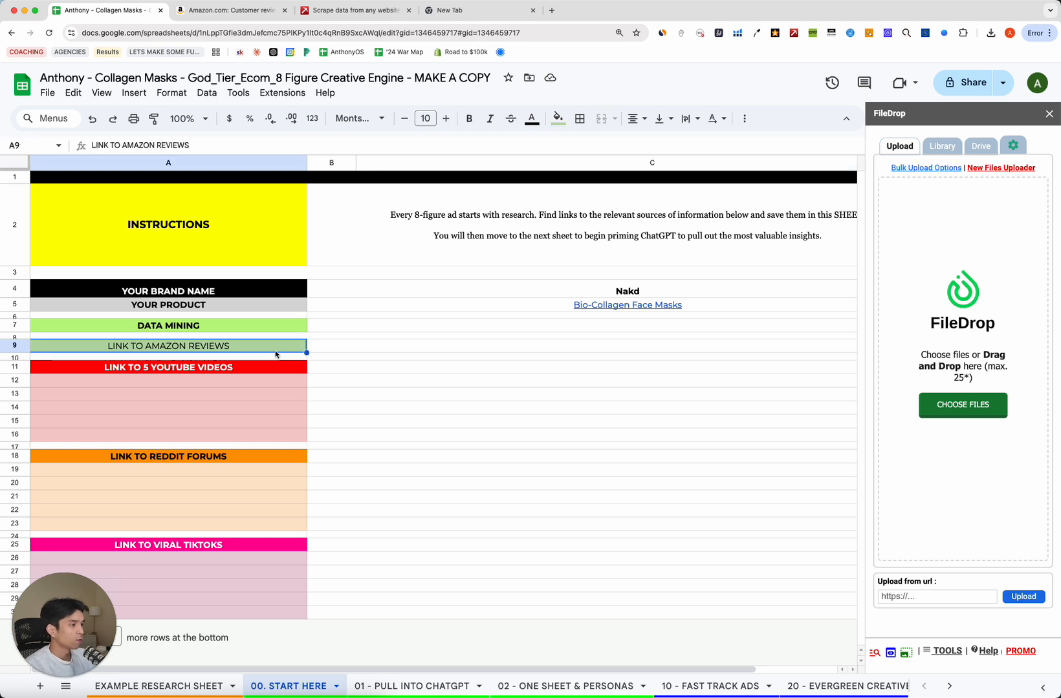
click(419, 368)
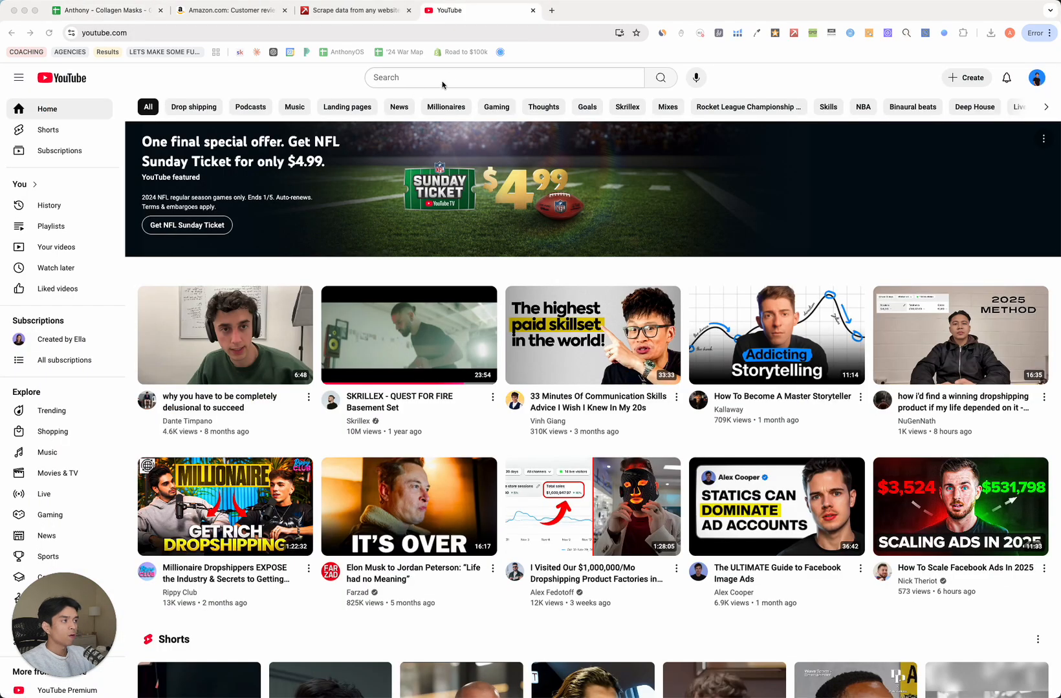
Search YouTube for 'bio collagen masks'.
click(444, 76)
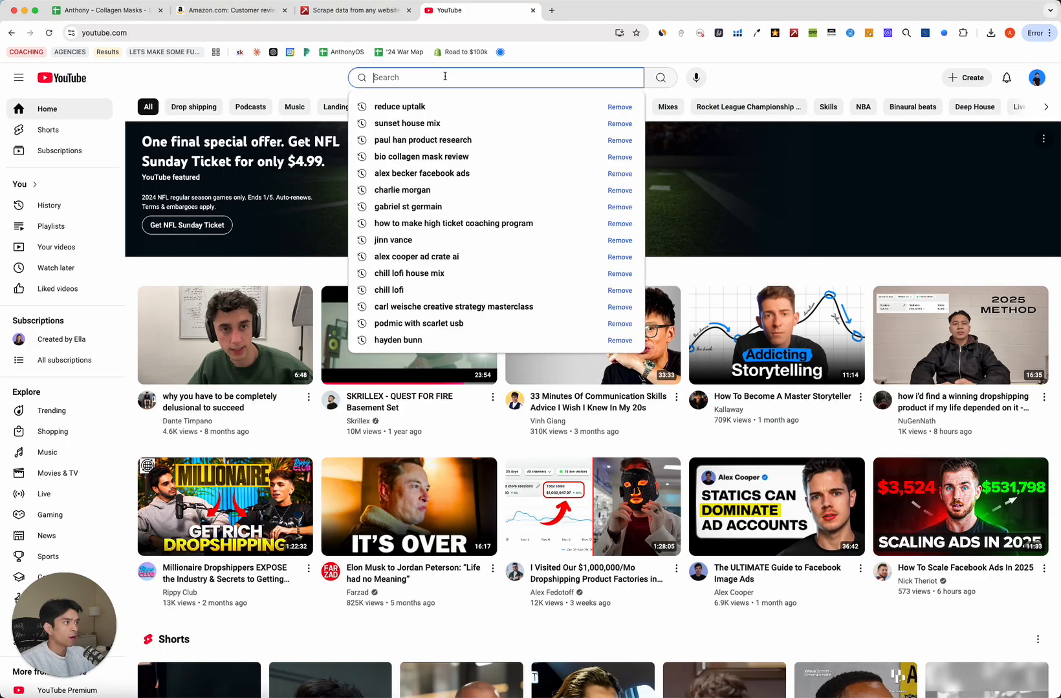
text(bio collagen mas)
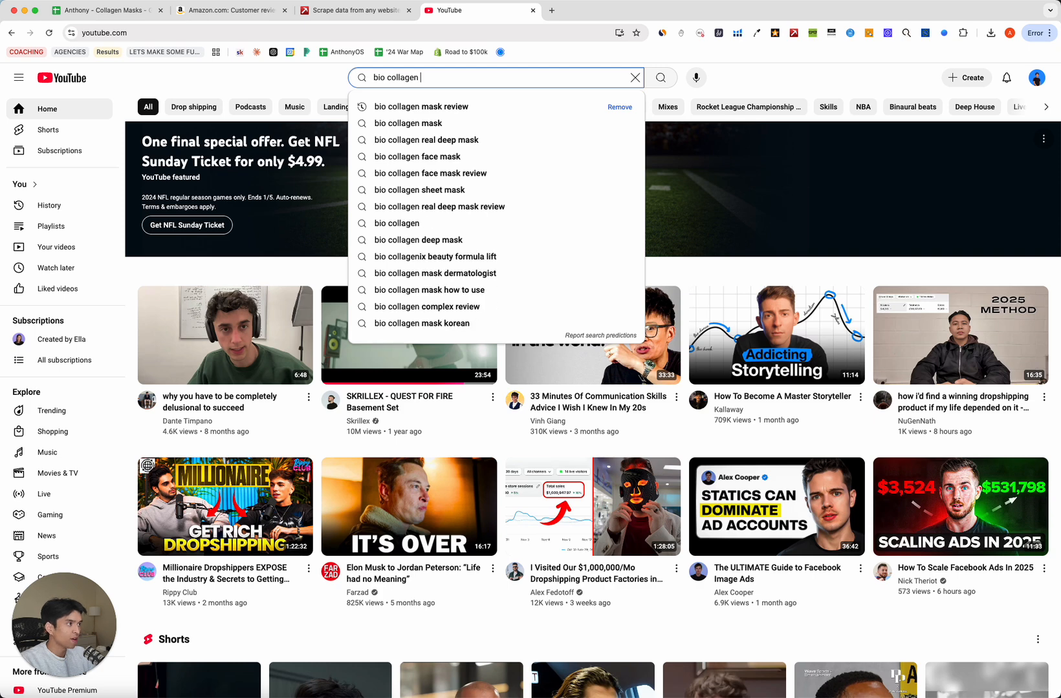
text(ks)
key(Return)
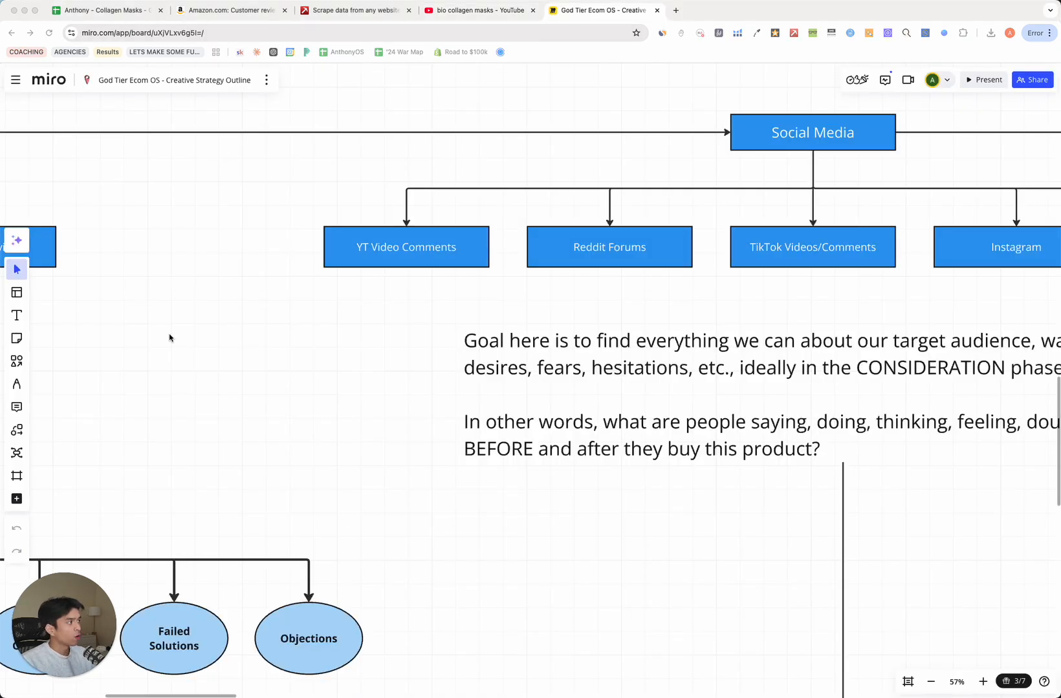
scroll(169, 338, left, 15)
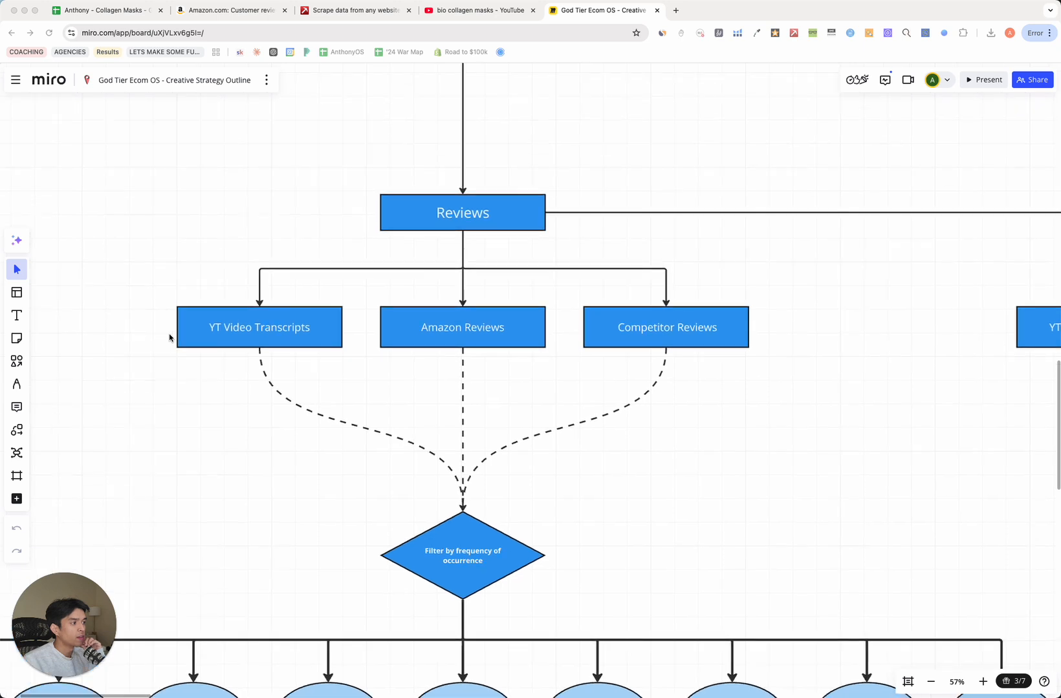
click(375, 236)
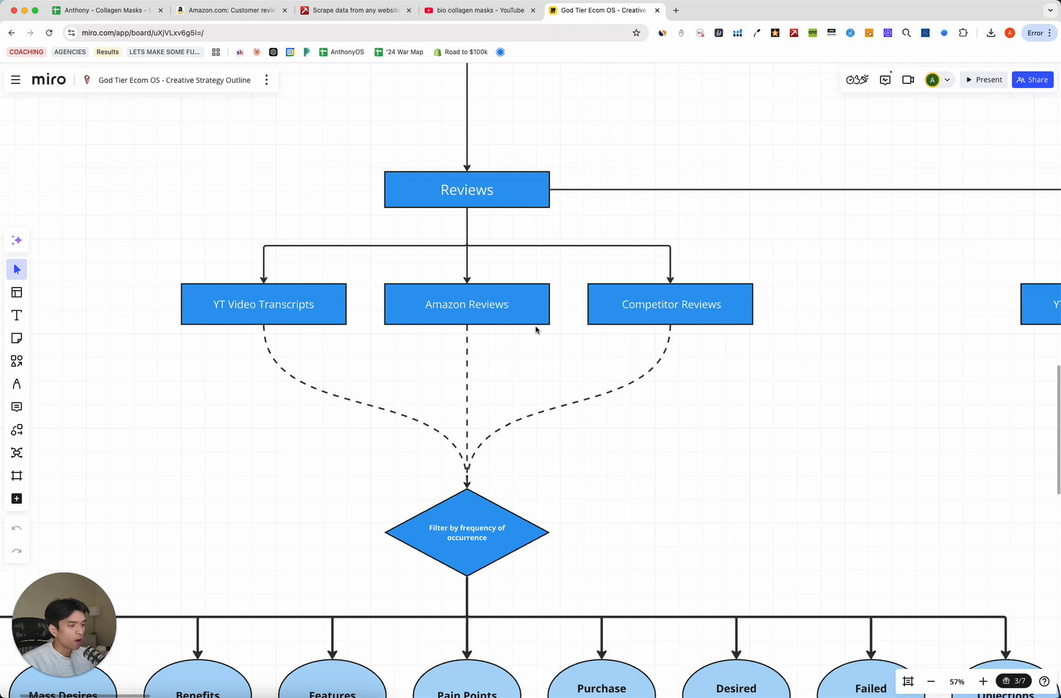
scroll(535, 330, right, 15)
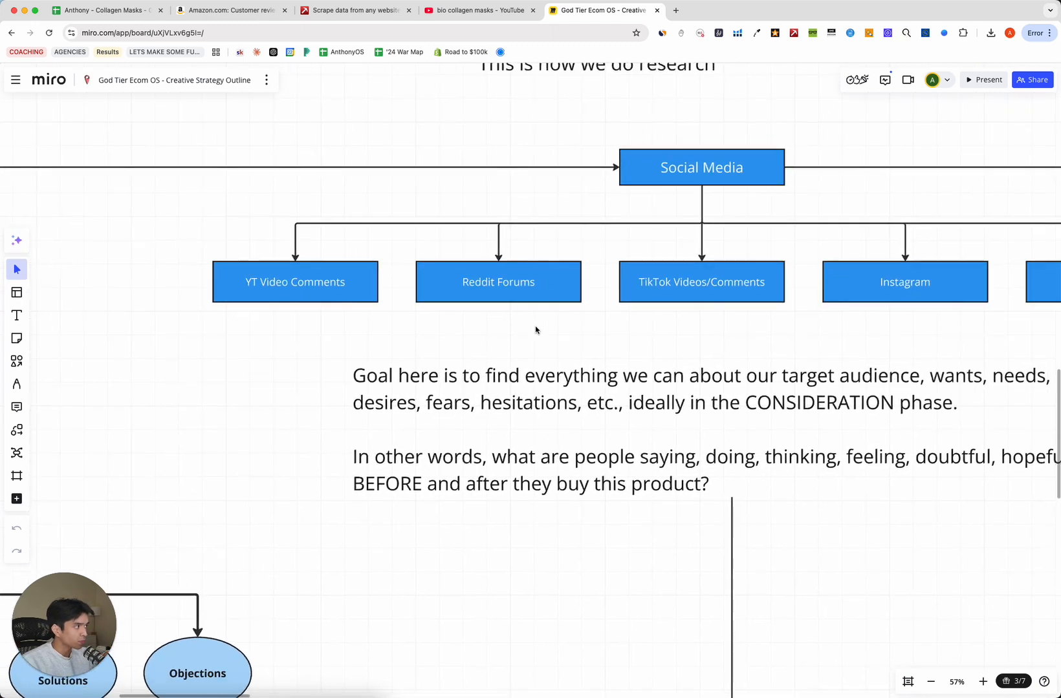
scroll(535, 330, right, 3)
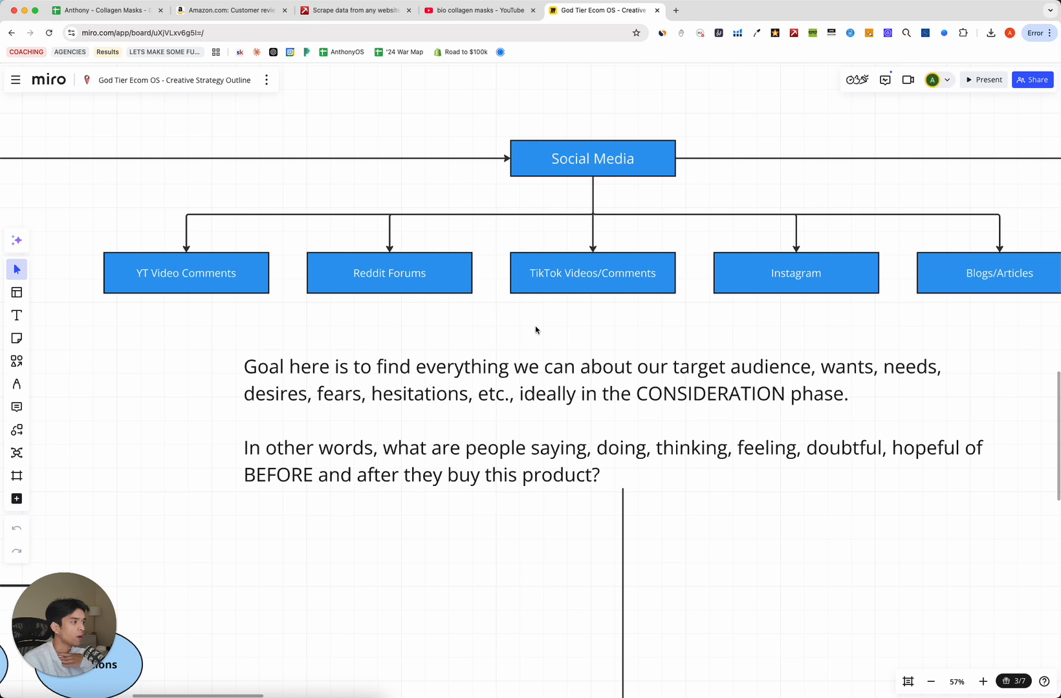
scroll(535, 330, right, 3)
scroll(535, 329, left, 3)
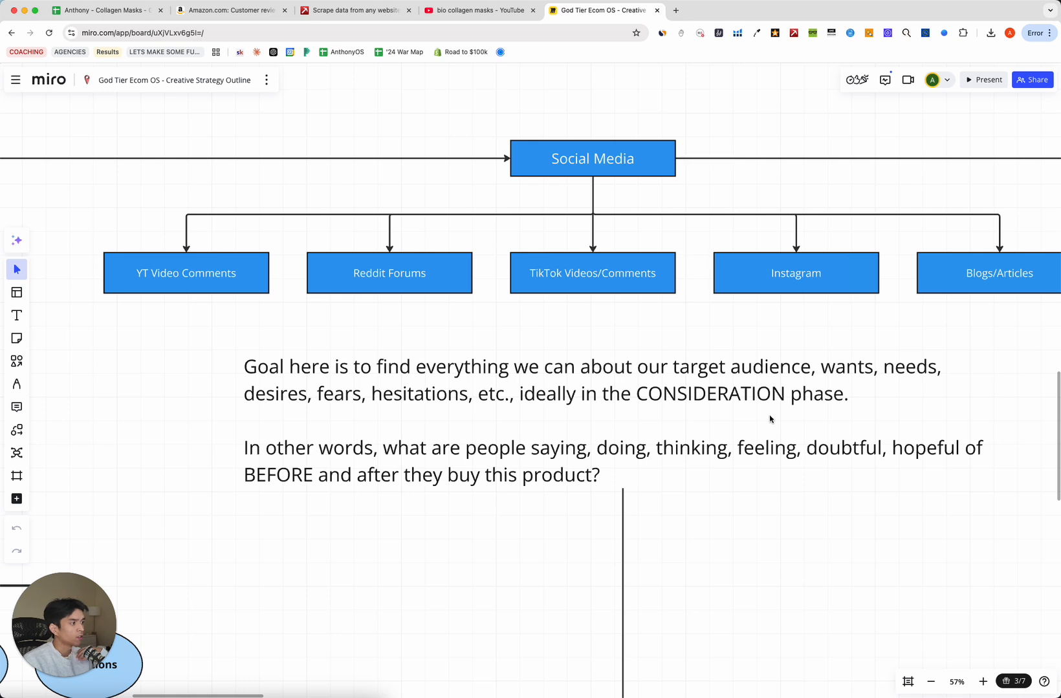
scroll(769, 420, down, 5)
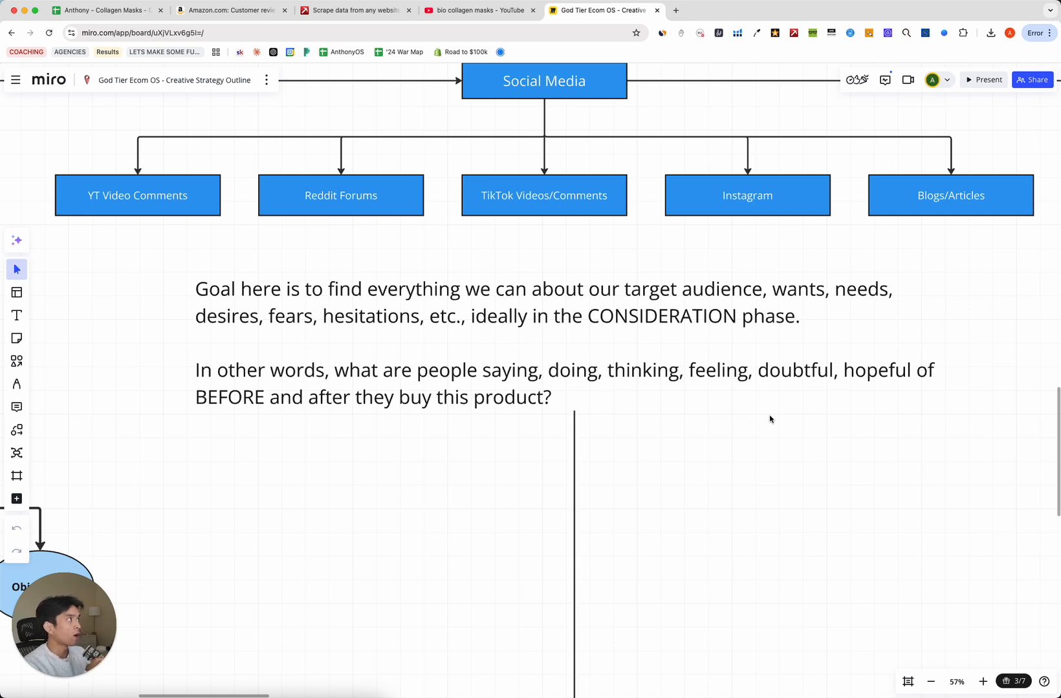
Open the first 'bio collagen masks' result in a new tab.
click(485, 11)
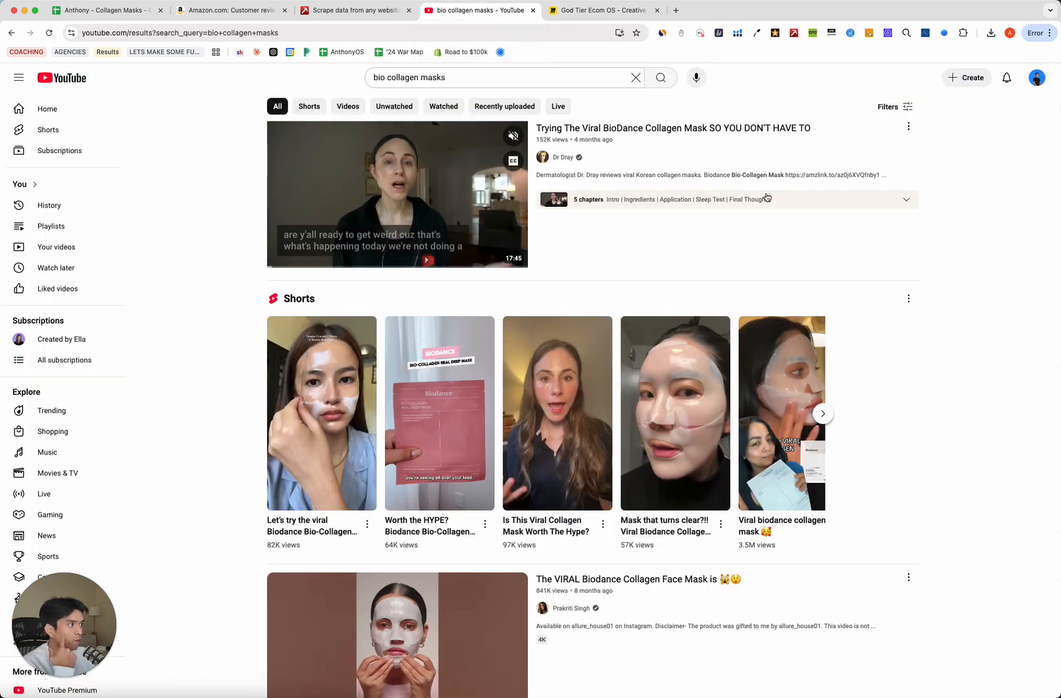
click(520, 75)
click(277, 76)
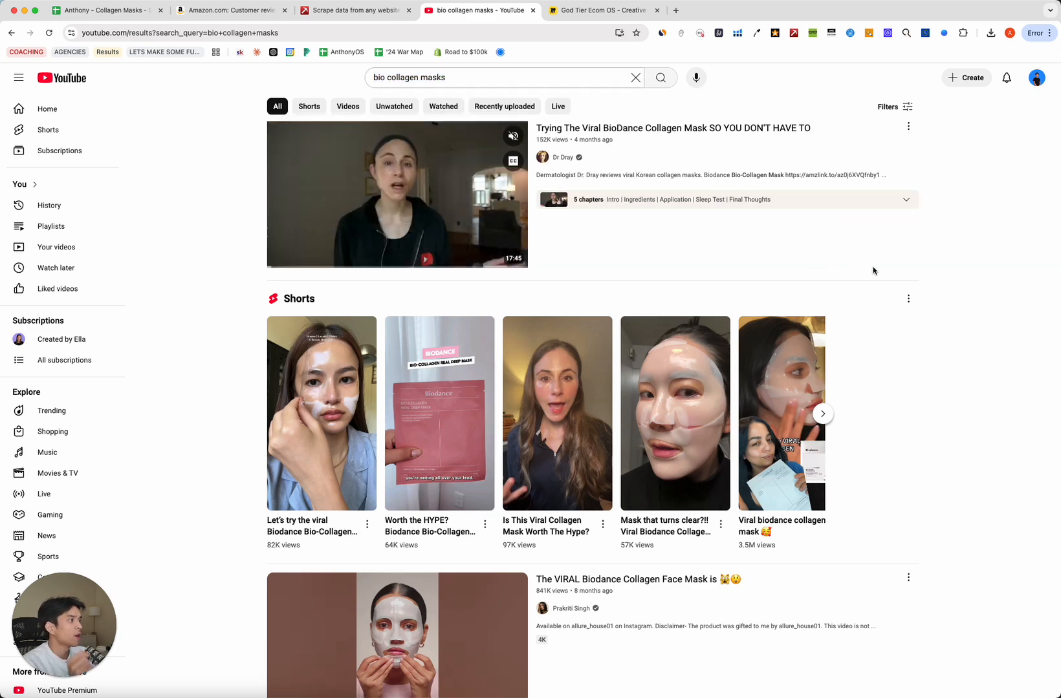
right_click(703, 128)
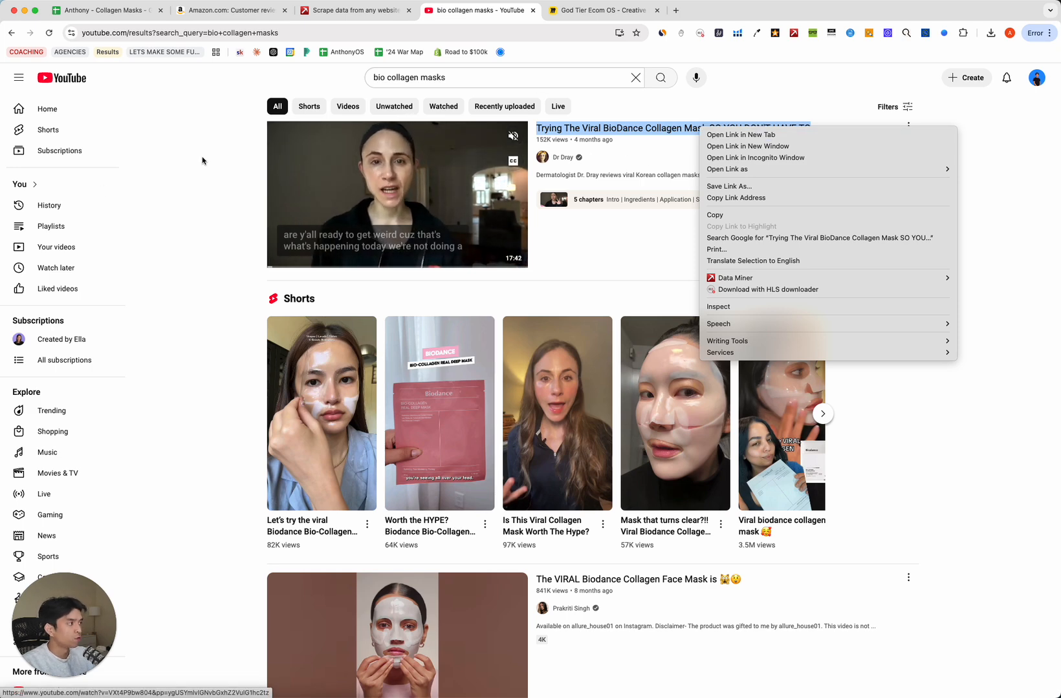
right_click(743, 135)
right_click(743, 131)
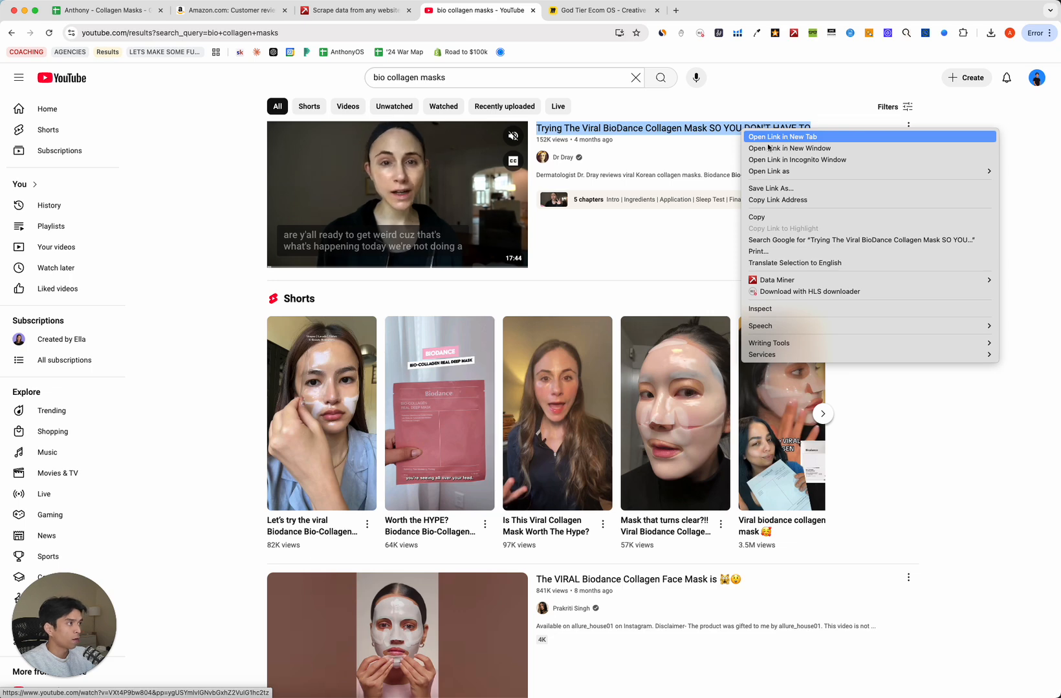
click(786, 138)
Switch to the BioDance collagen mask video, pause and mute it, and skim its page.
click(595, 11)
key(space)
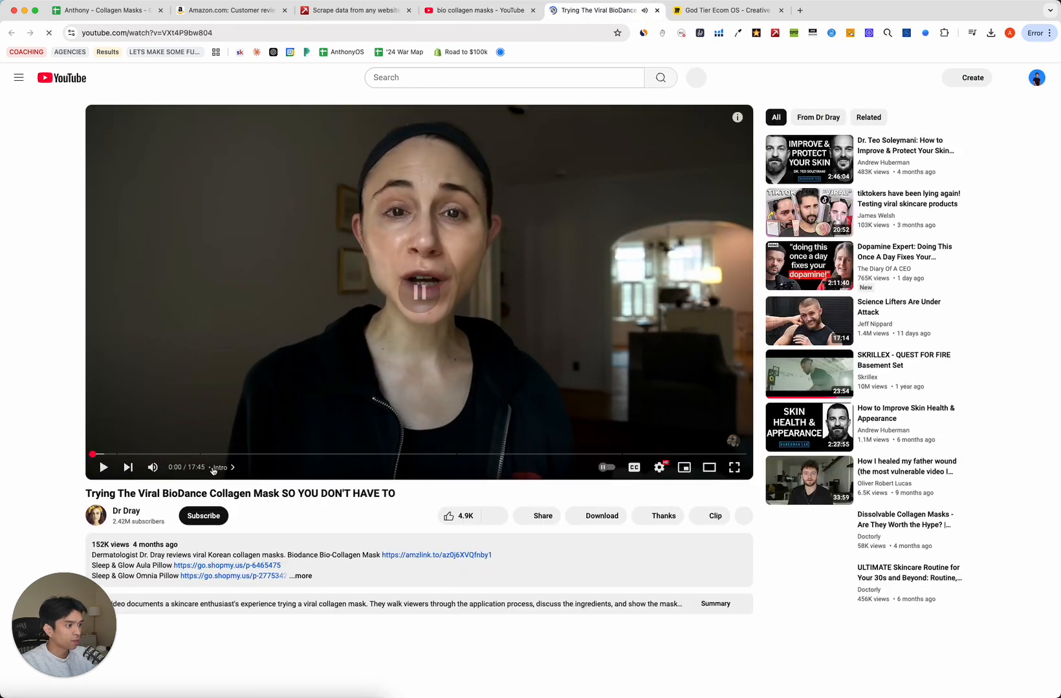
click(152, 467)
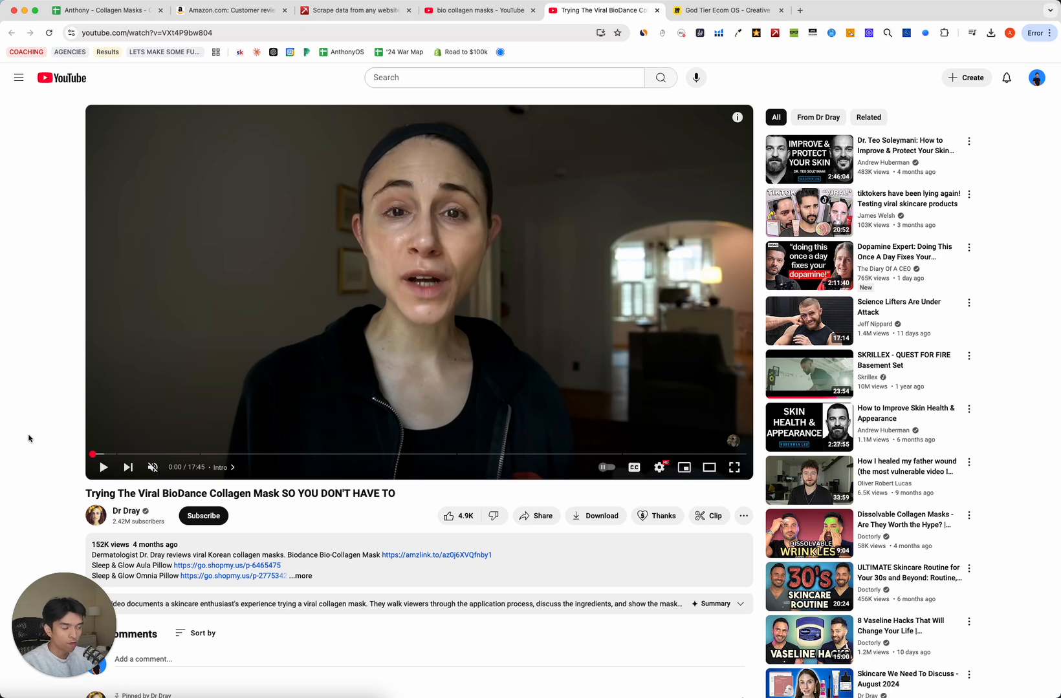
scroll(45, 410, down, 10)
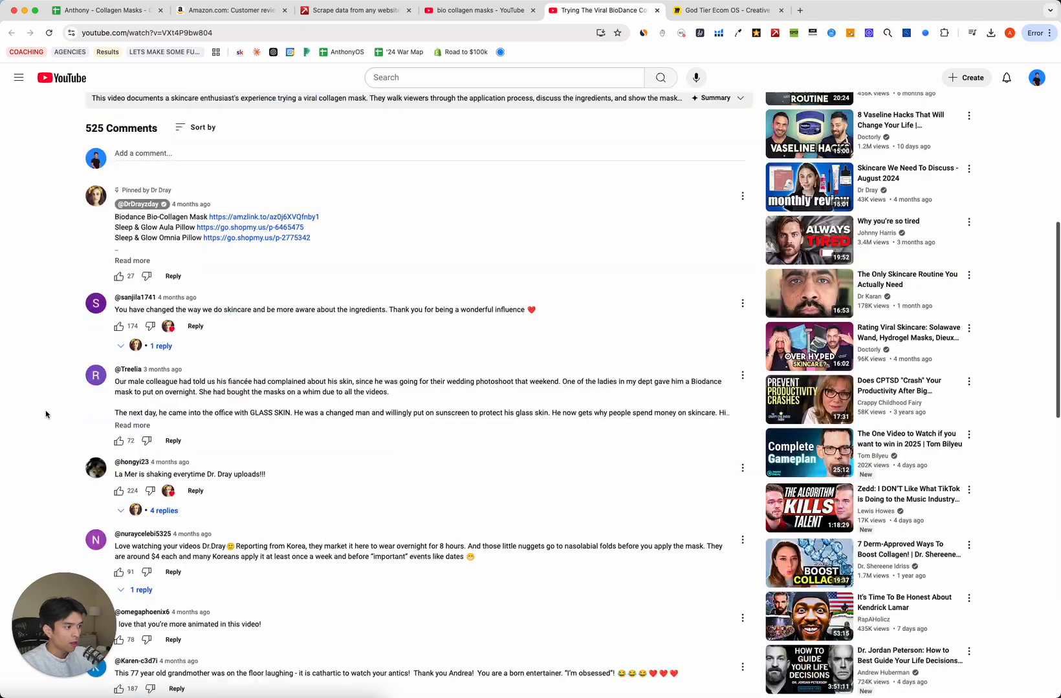
scroll(45, 414, down, 15)
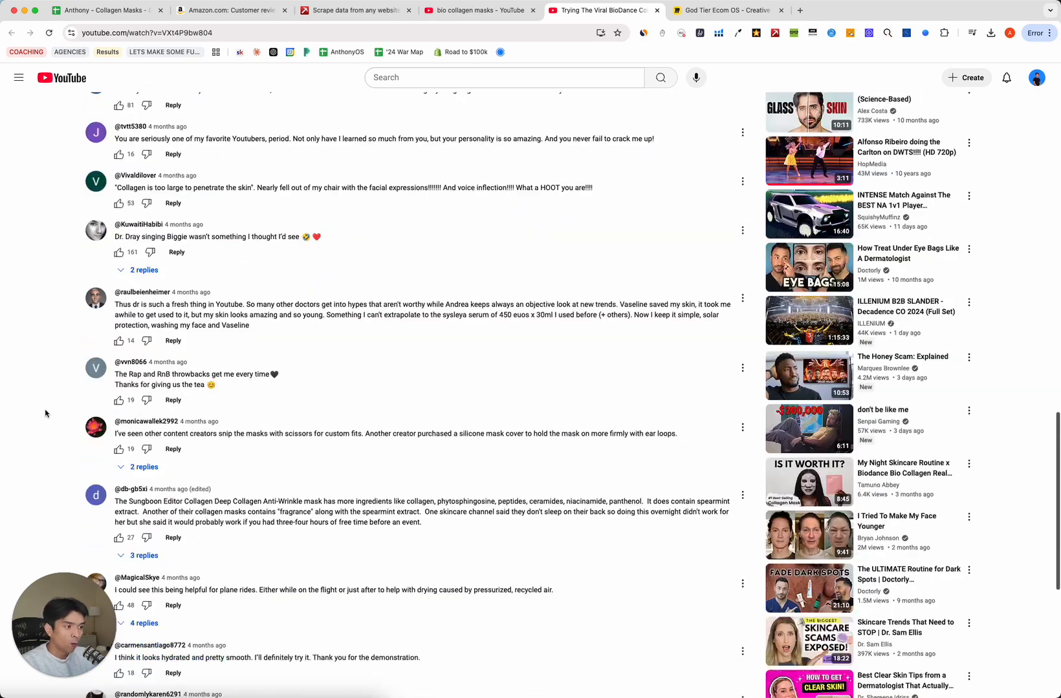
scroll(45, 414, up, 20)
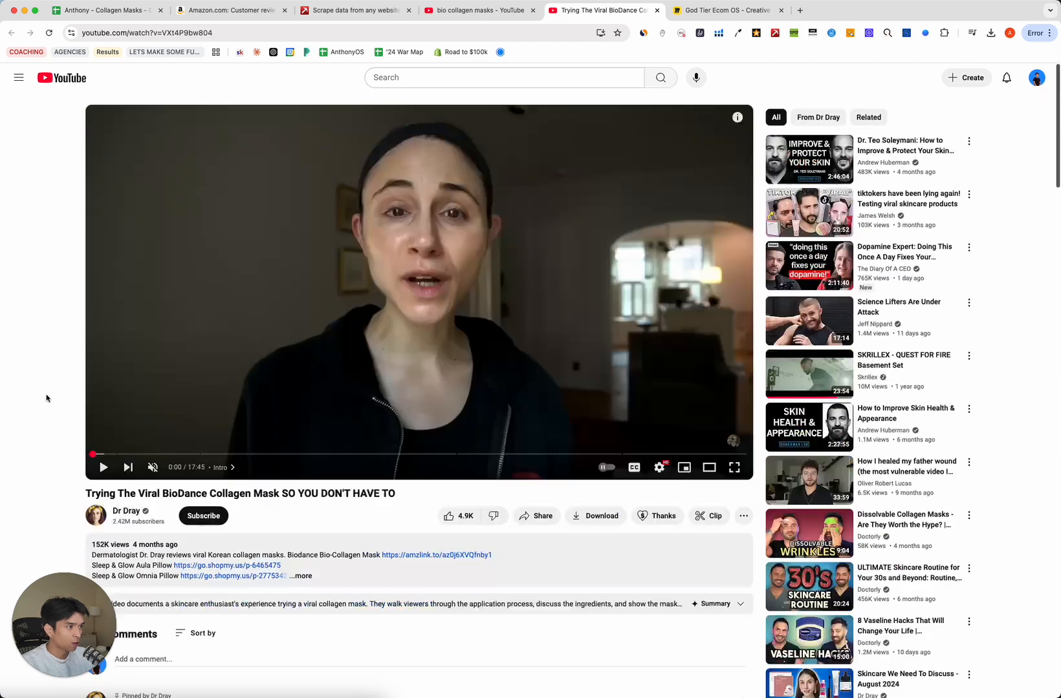
Paste the video's link into cell B12 as a video chip, then return to the search results.
key(super+l)
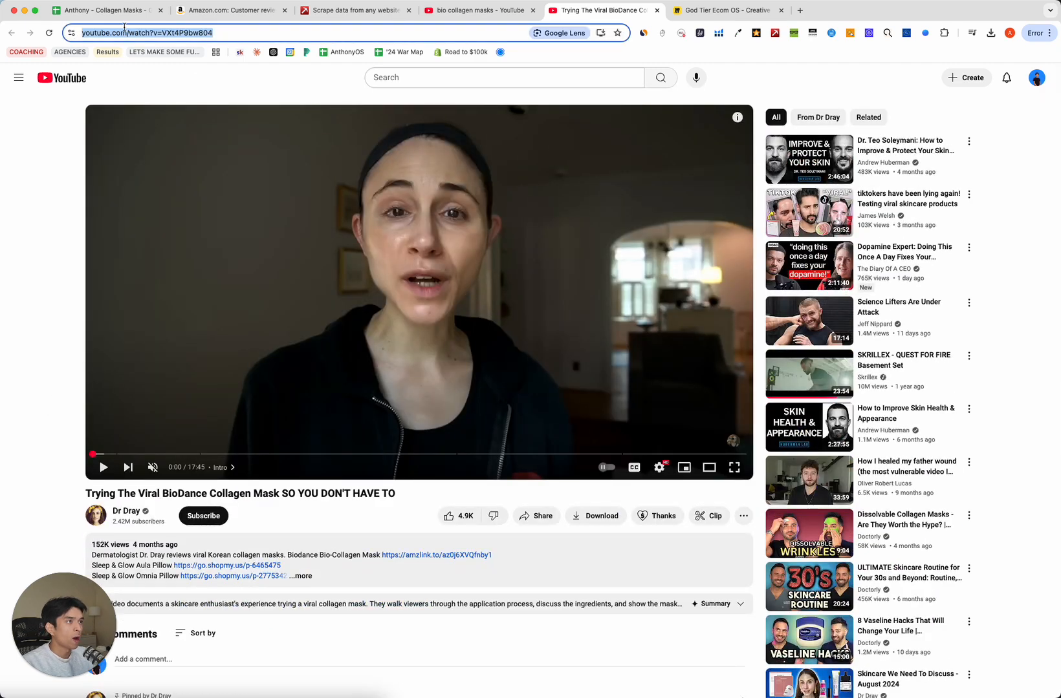
key(super+c)
click(106, 10)
click(380, 385)
key(super+v)
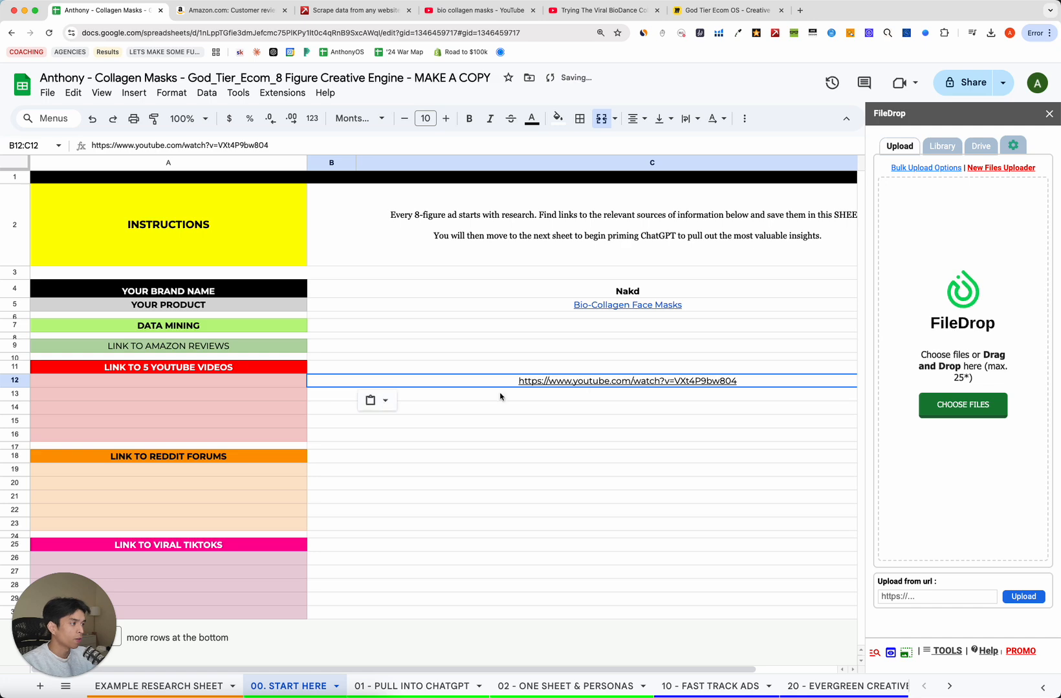
click(537, 362)
click(256, 396)
click(595, 405)
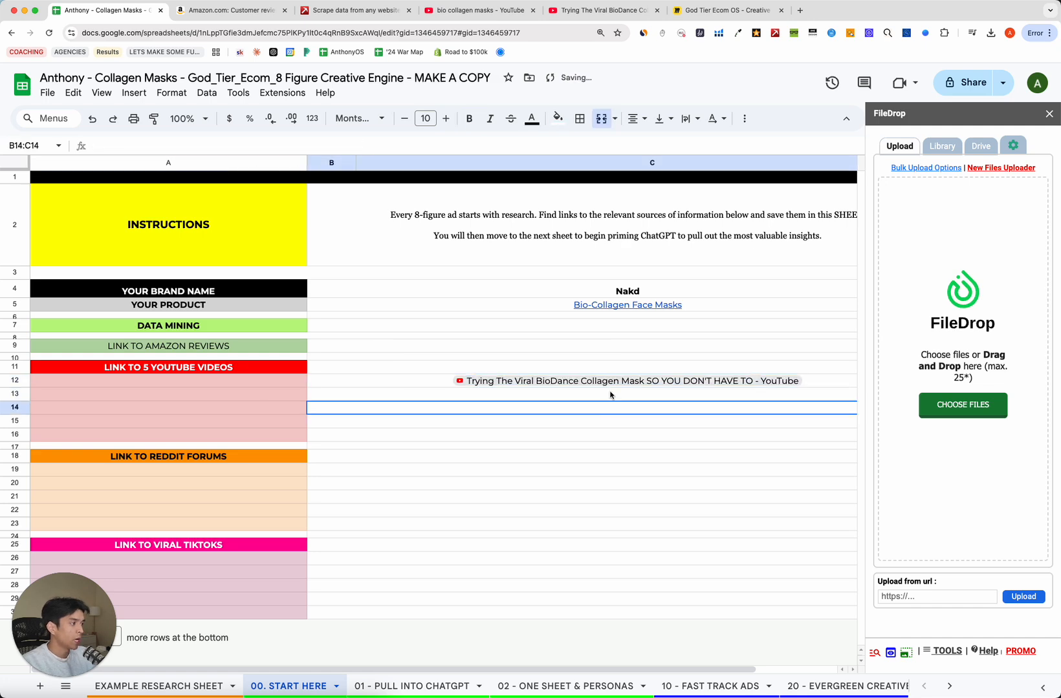
click(608, 11)
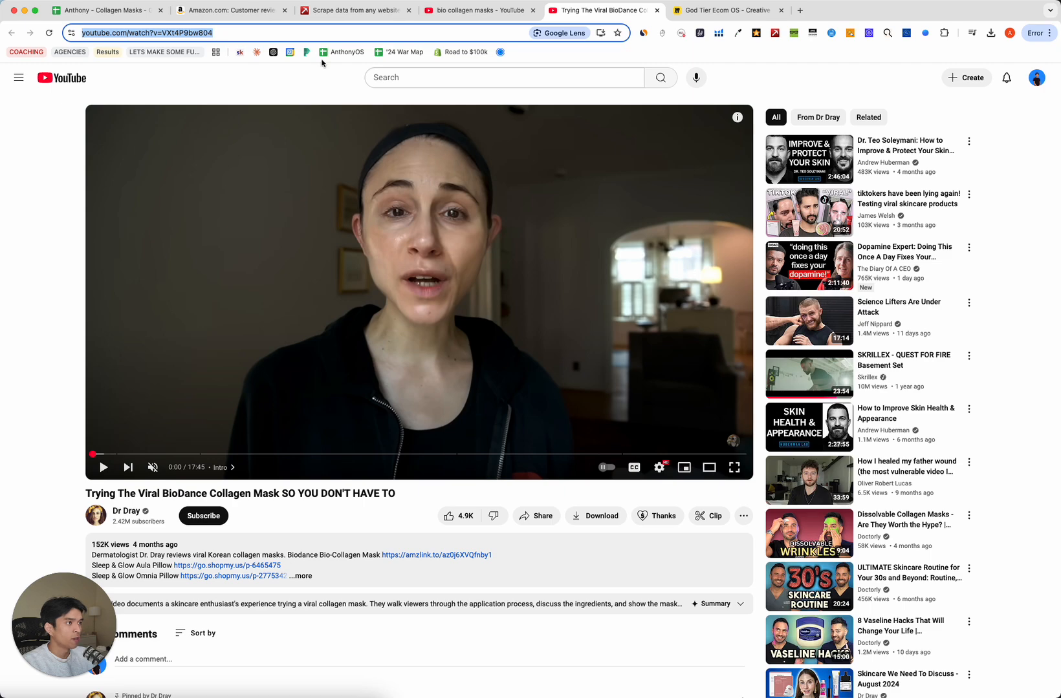
key(ctrl+shift+Tab)
Scroll for more Biodance reviews and skip the 'Worth the Hype?' video ahead to 1:47.
scroll(227, 245, down, 7)
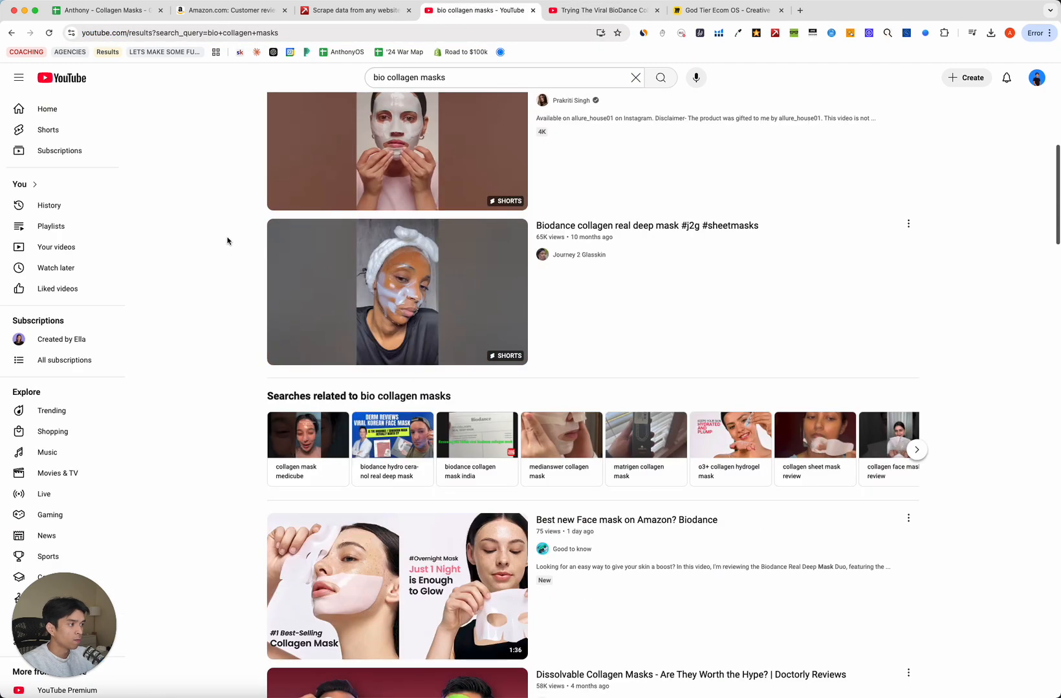
scroll(227, 241, down, 5)
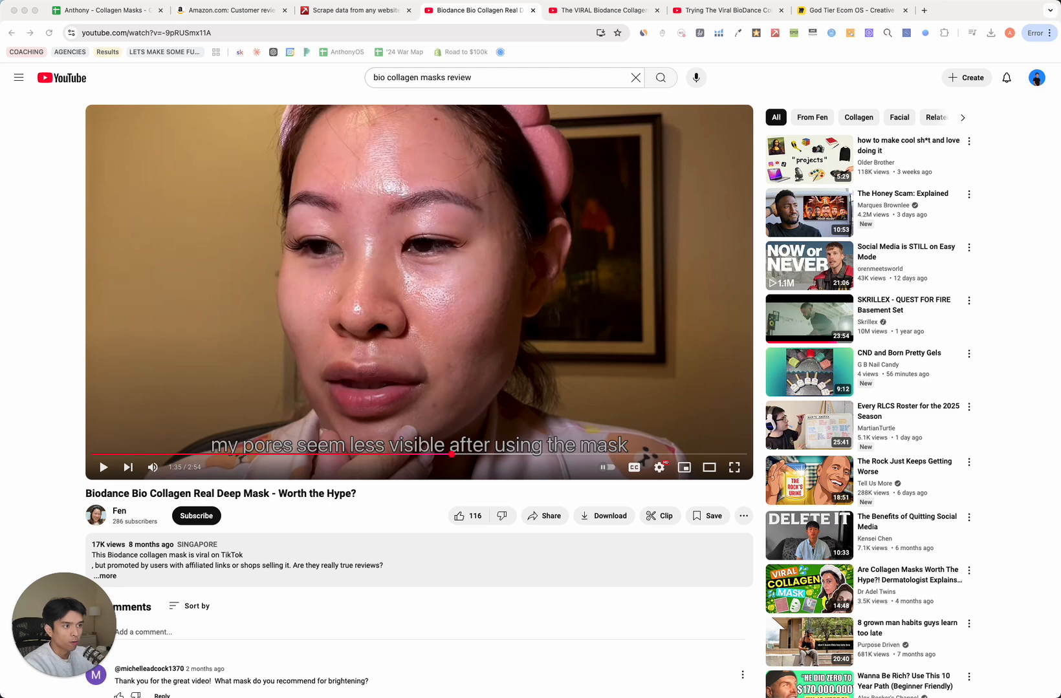
click(73, 490)
drag(66, 498, 367, 495)
click(366, 494)
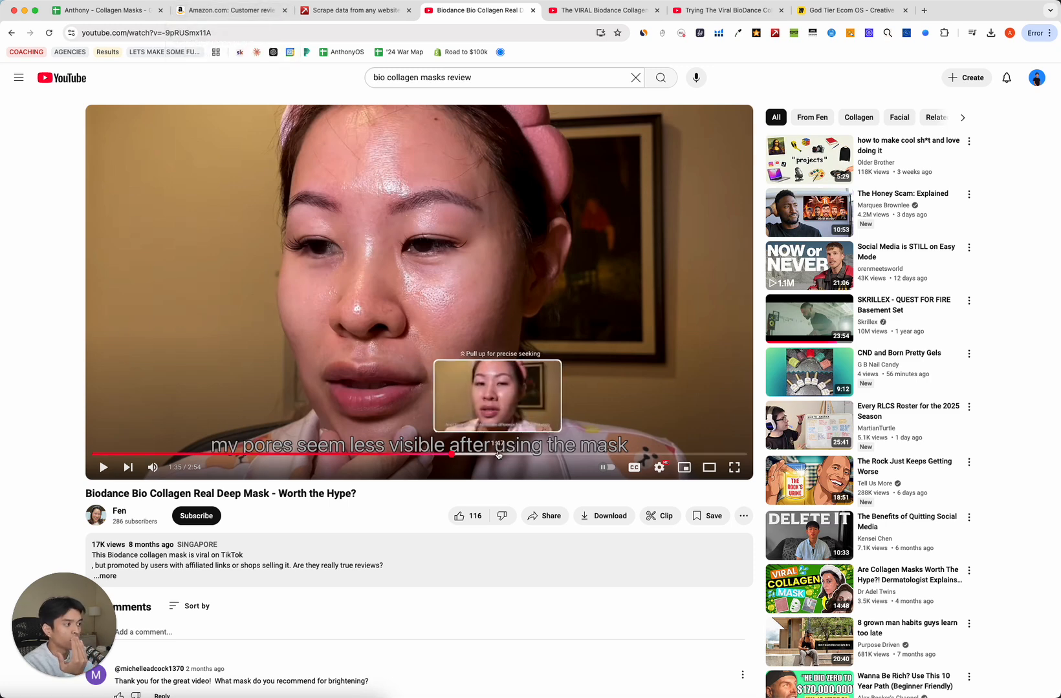
click(497, 455)
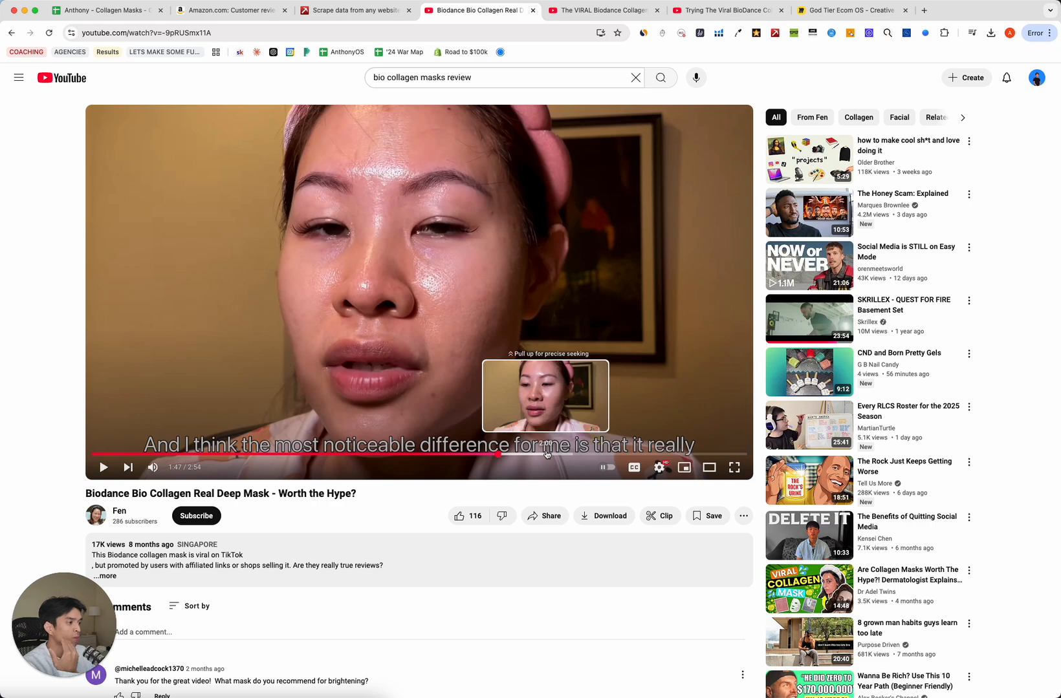
Skim the three-star reviews on the Amazon customer reviews page.
click(230, 10)
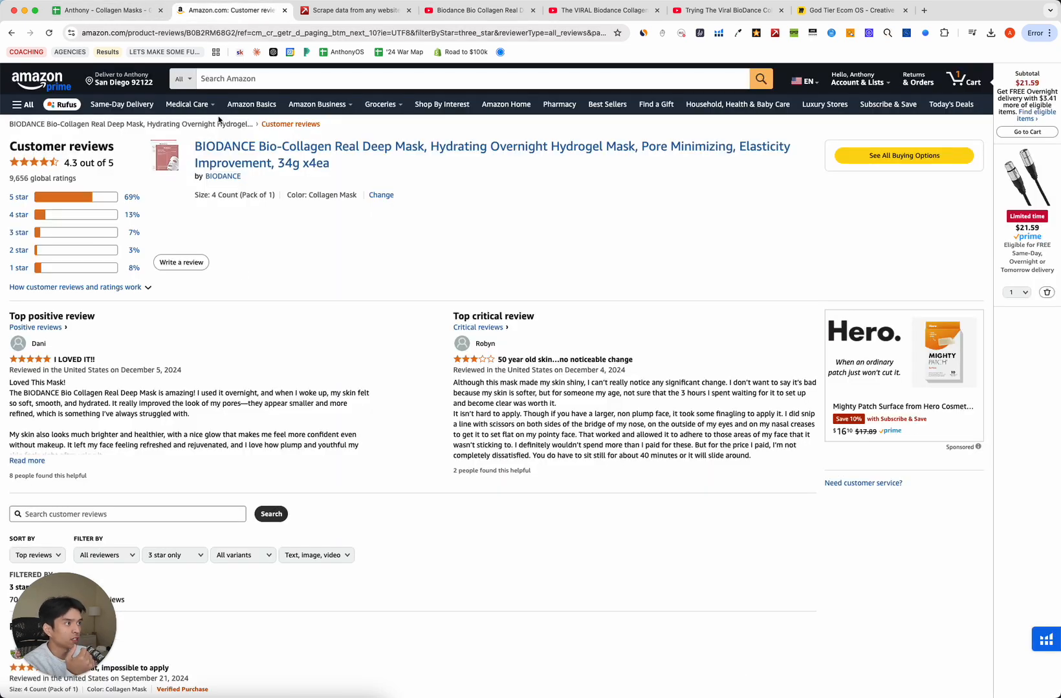
scroll(291, 342, down, 4)
scroll(302, 328, down, 20)
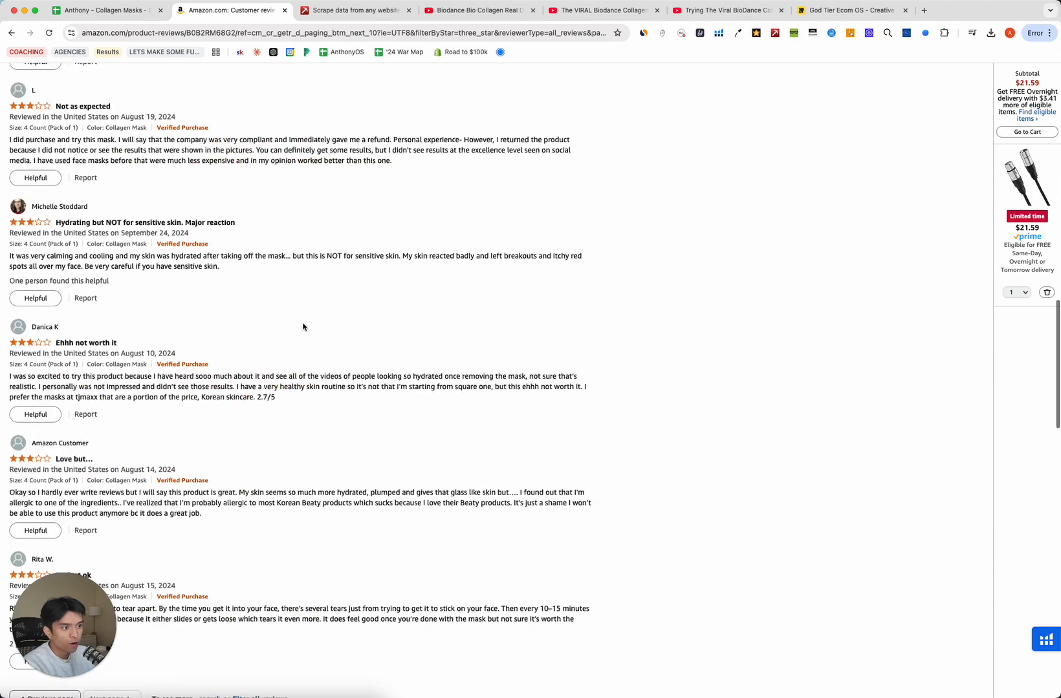
scroll(190, 271, up, 20)
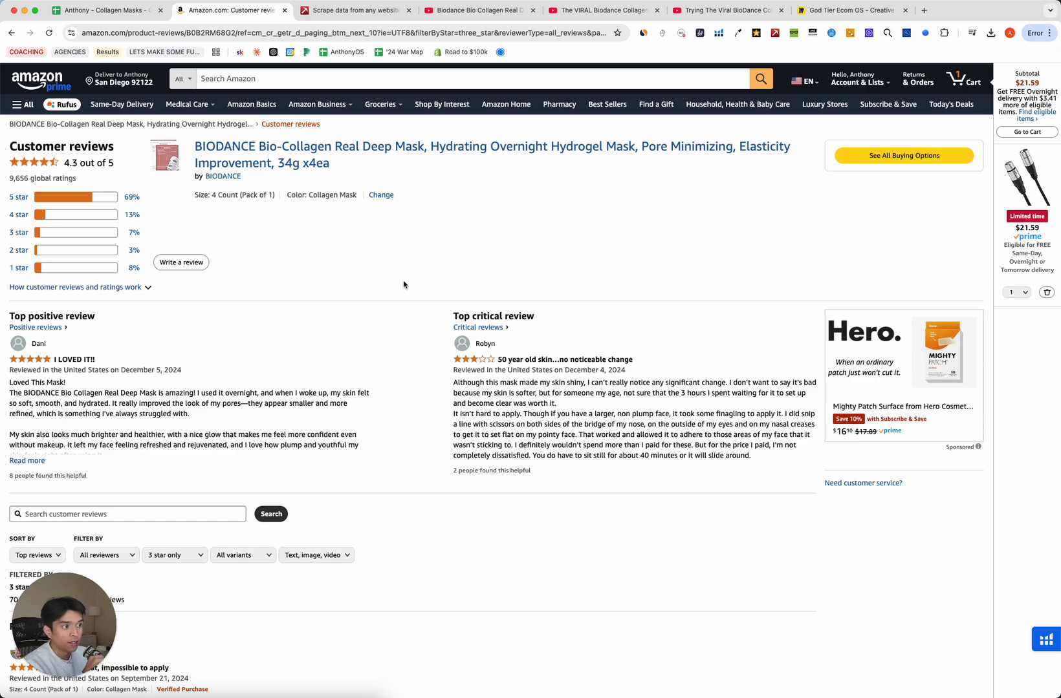
scroll(304, 417, down, 6)
scroll(142, 336, up, 7)
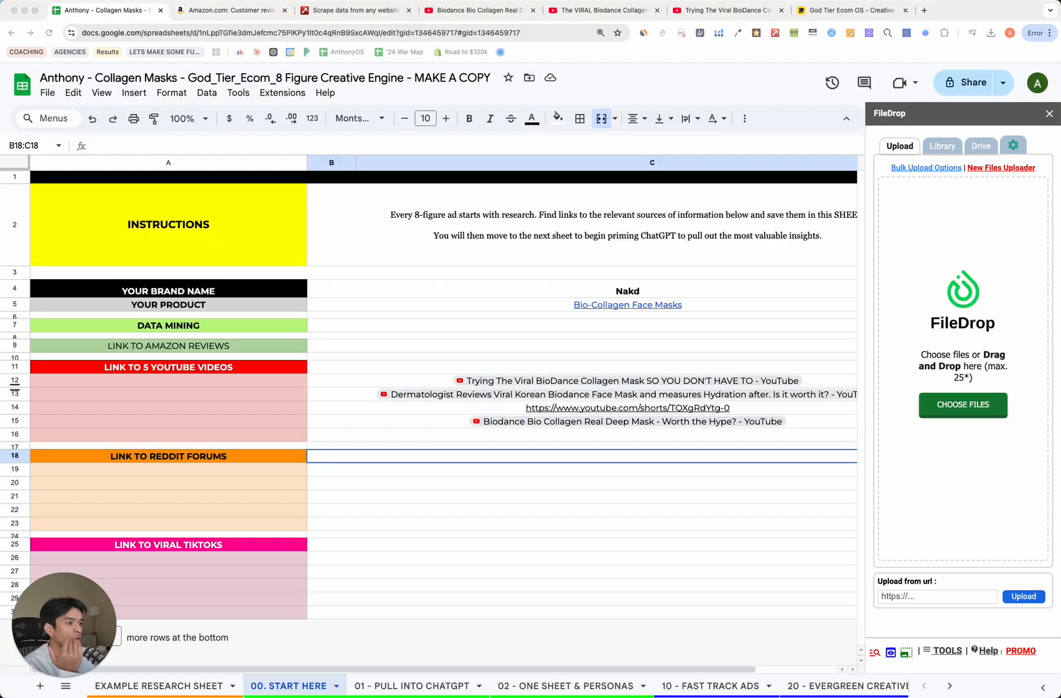
Close the three YouTube video tabs and open a blank new tab.
click(532, 10)
click(532, 11)
click(533, 10)
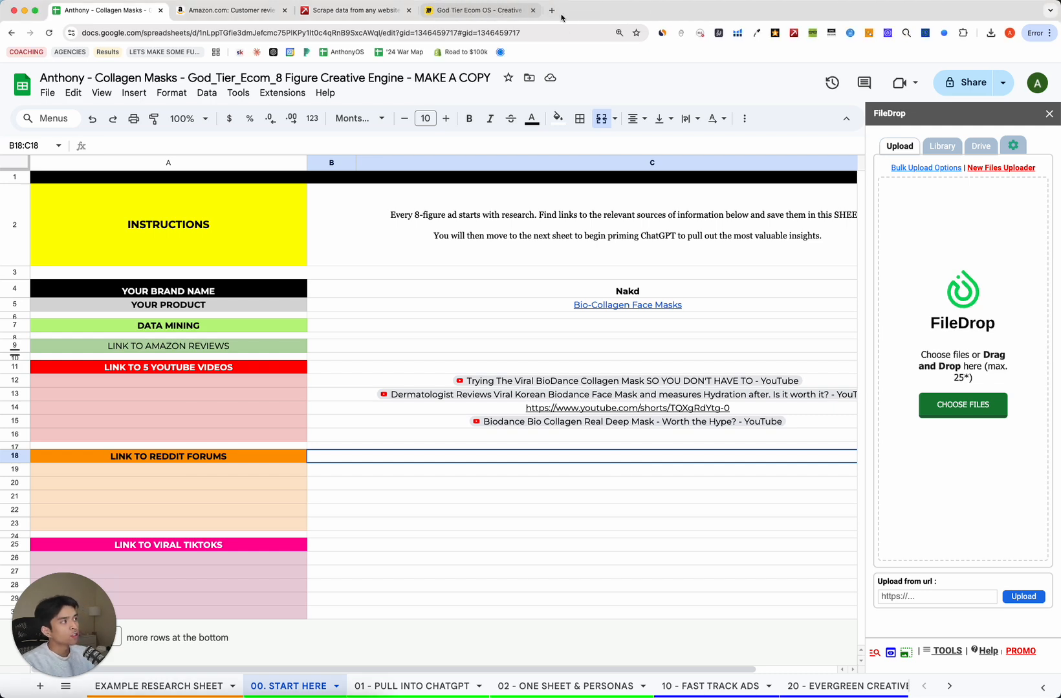
click(551, 11)
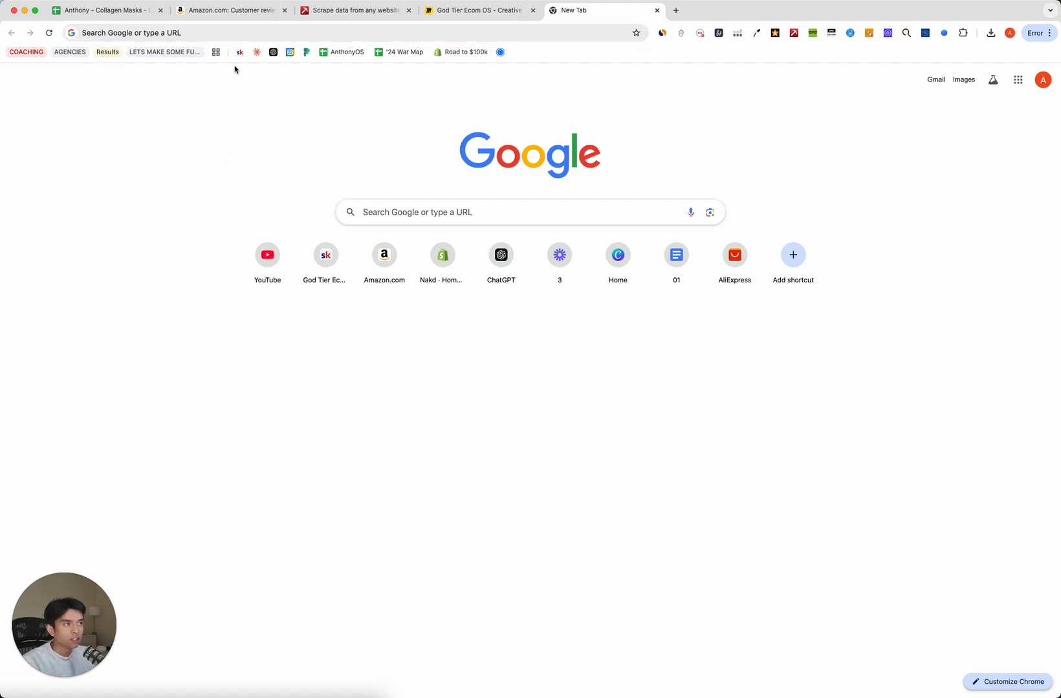
Google 'bio collagen masks reddit' and open the r/SkincareAddiction thread about the viral Biodance mask.
click(239, 33)
text(bio)
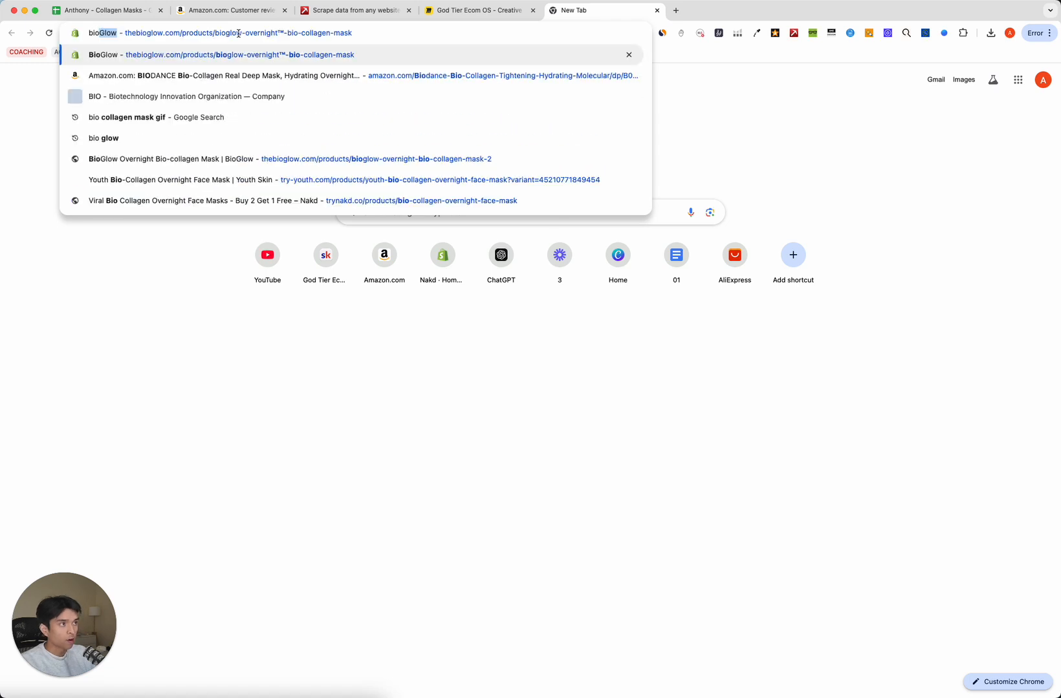
text( collagen masks reddit)
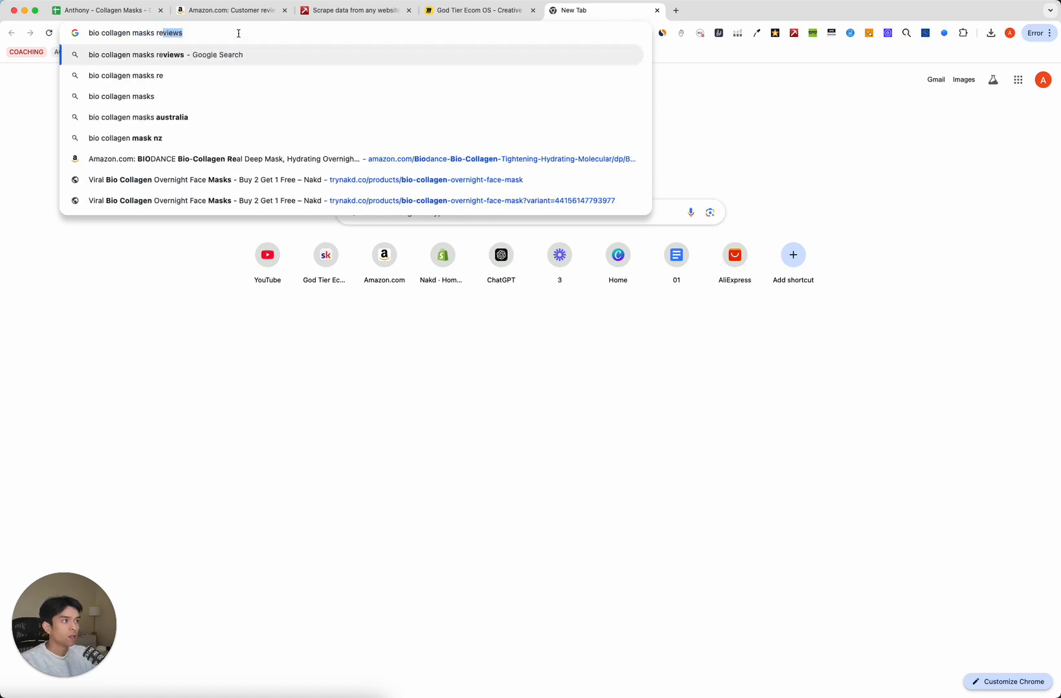
key(Return)
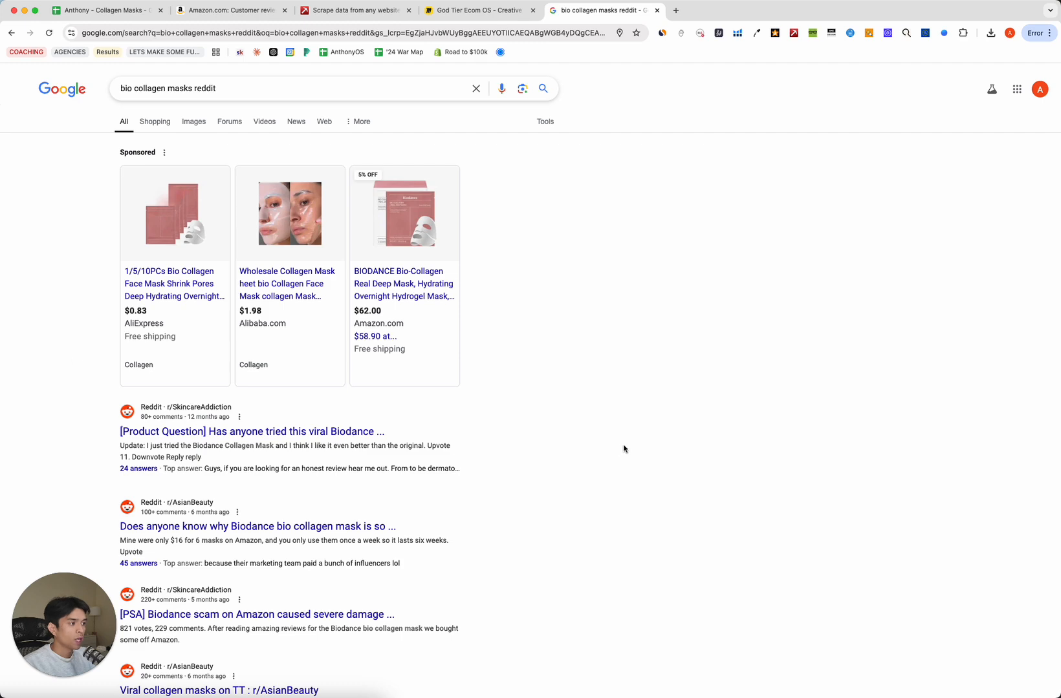
scroll(95, 431, down, 5)
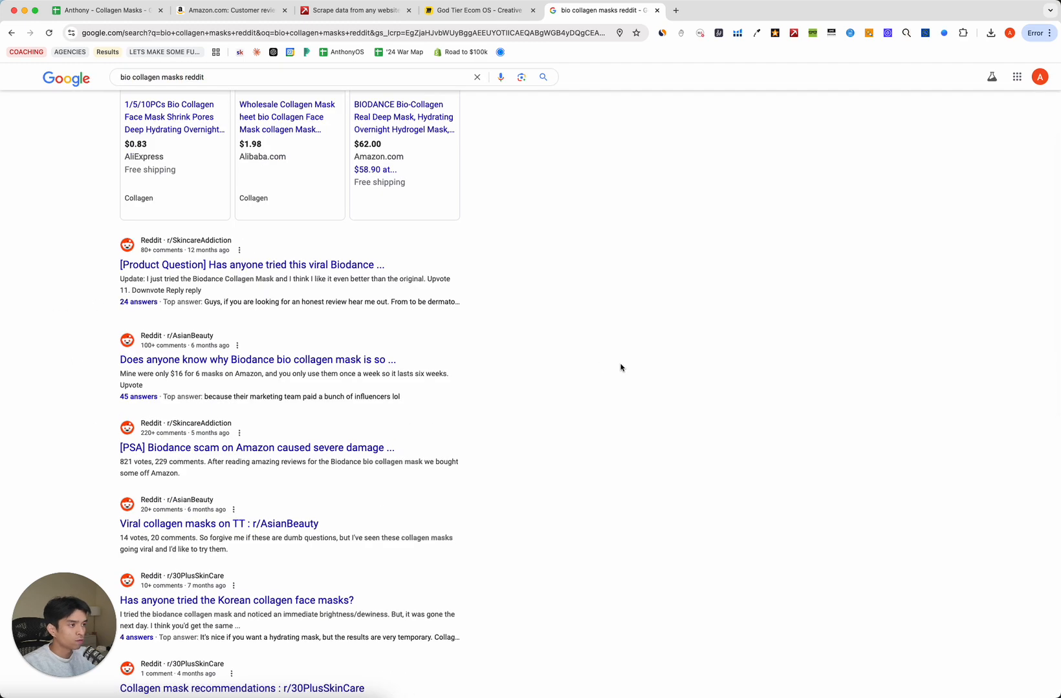
click(315, 266)
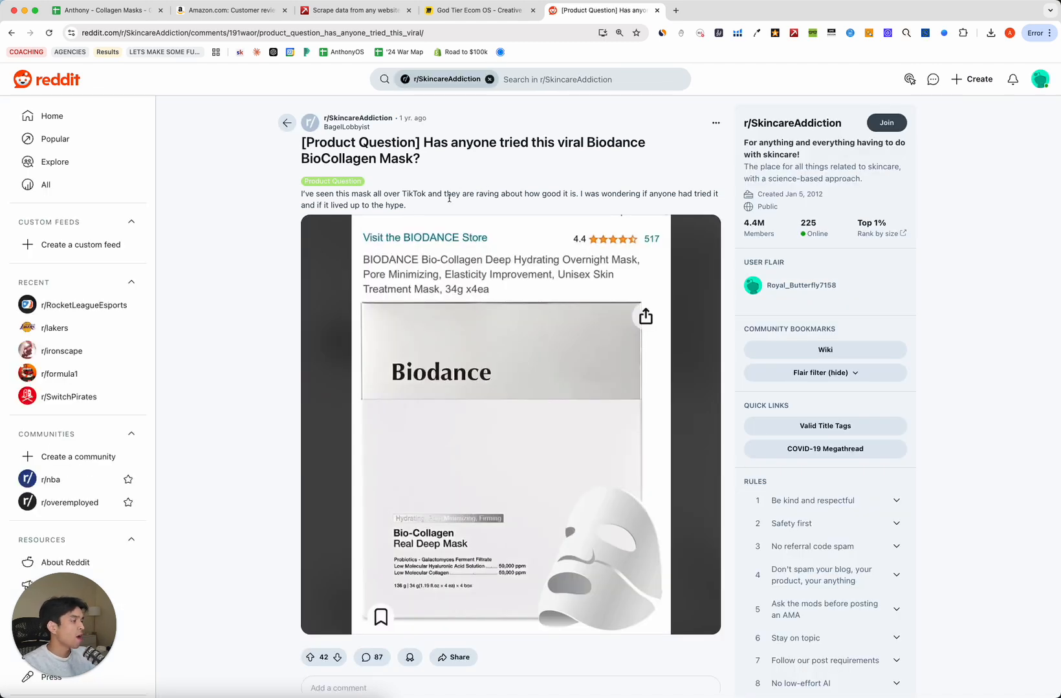
Read through the r/SkincareAddiction thread, highlighting the comment praising overnight results.
click(280, 195)
scroll(280, 196, down, 10)
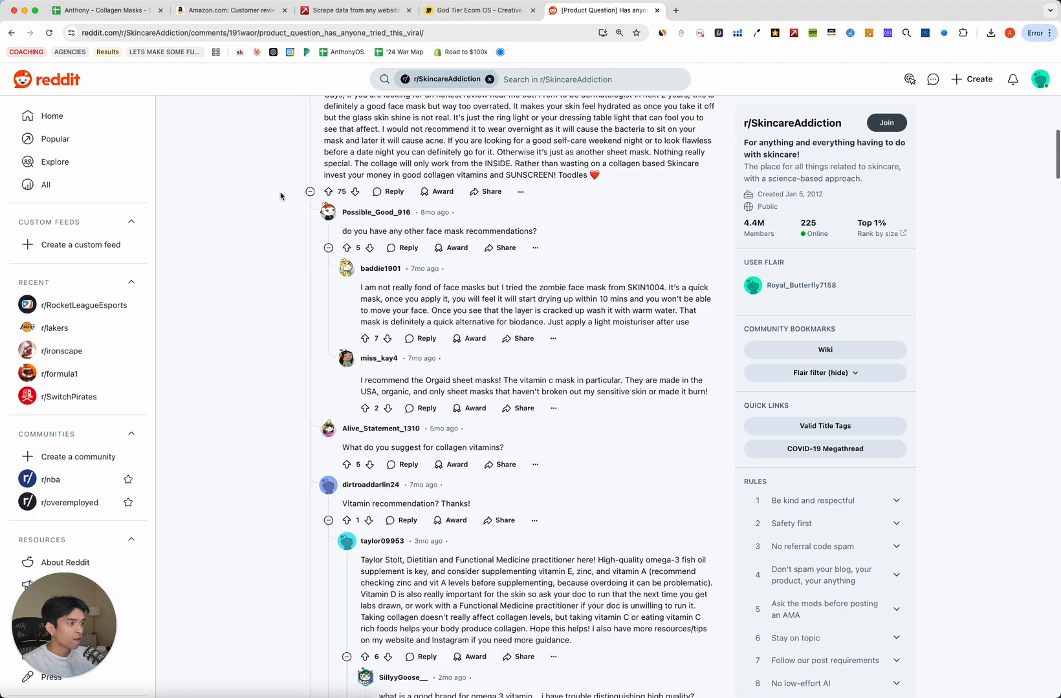
scroll(301, 167, up, 15)
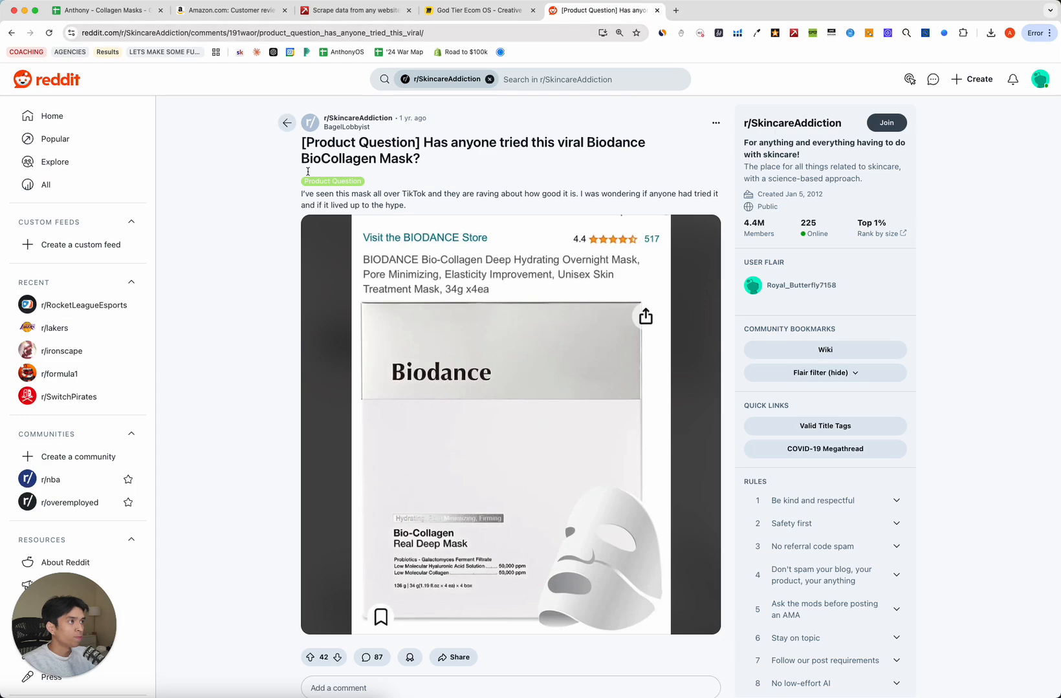
scroll(308, 172, down, 15)
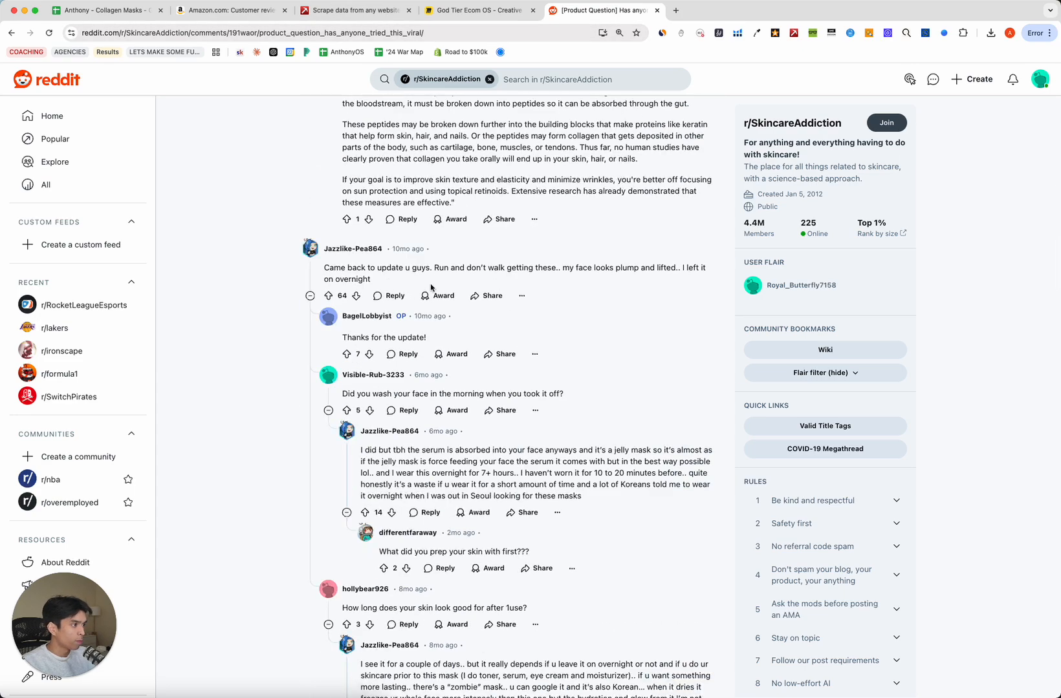
drag(425, 267, 482, 294)
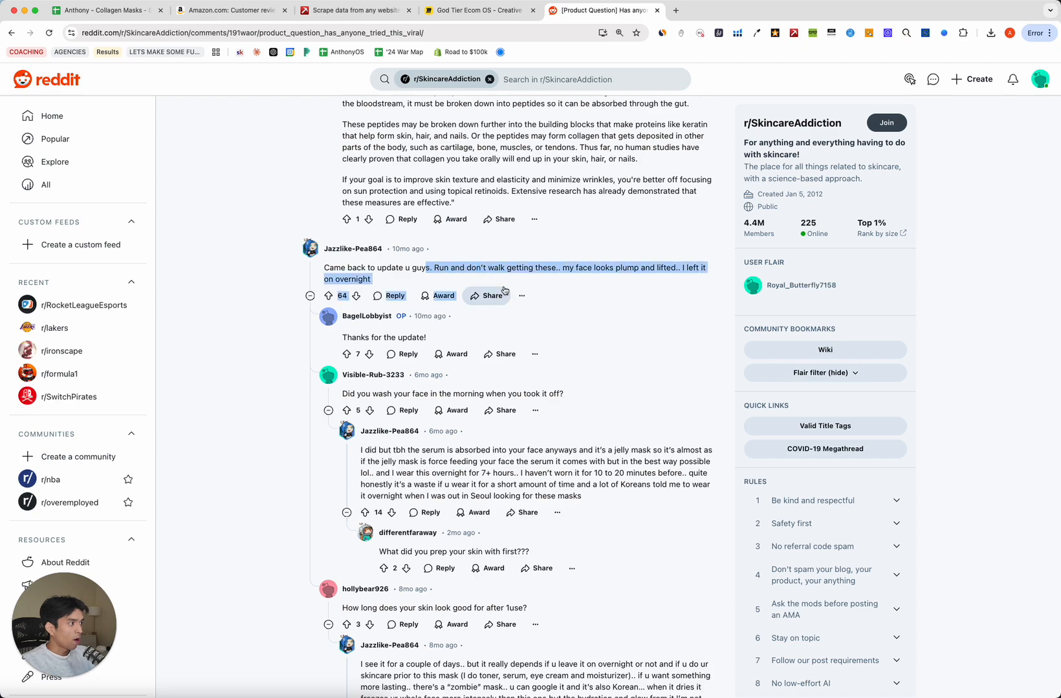
click(584, 278)
scroll(331, 335, down, 5)
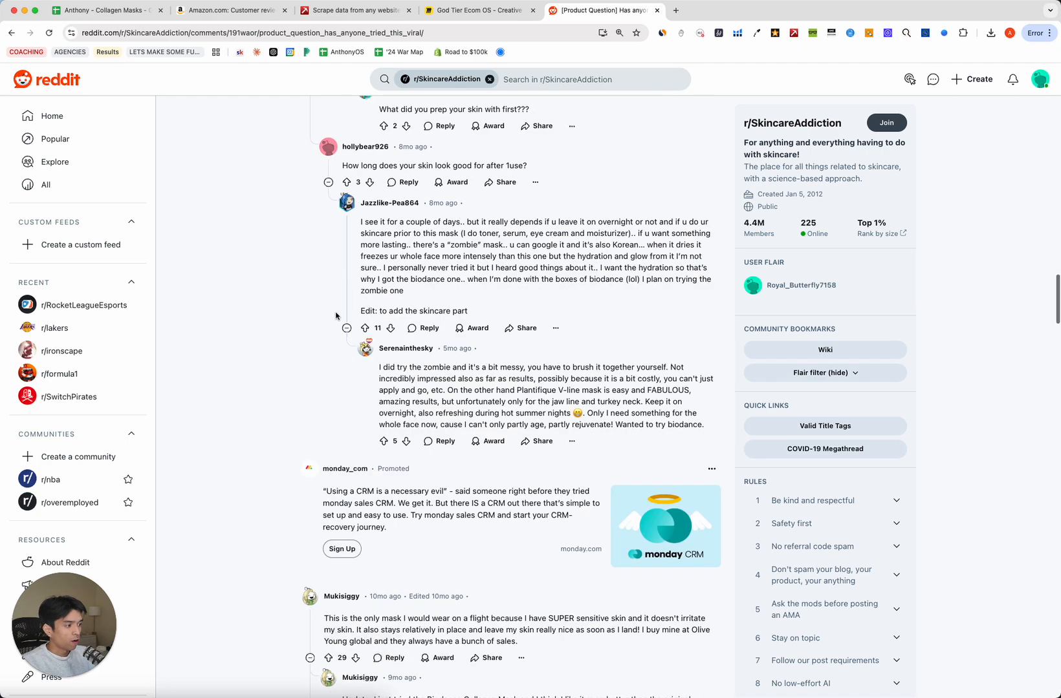
scroll(289, 174, up, 15)
Paste the thread's web address into row 19 of the research sheet's Reddit forums section.
click(277, 33)
click(110, 10)
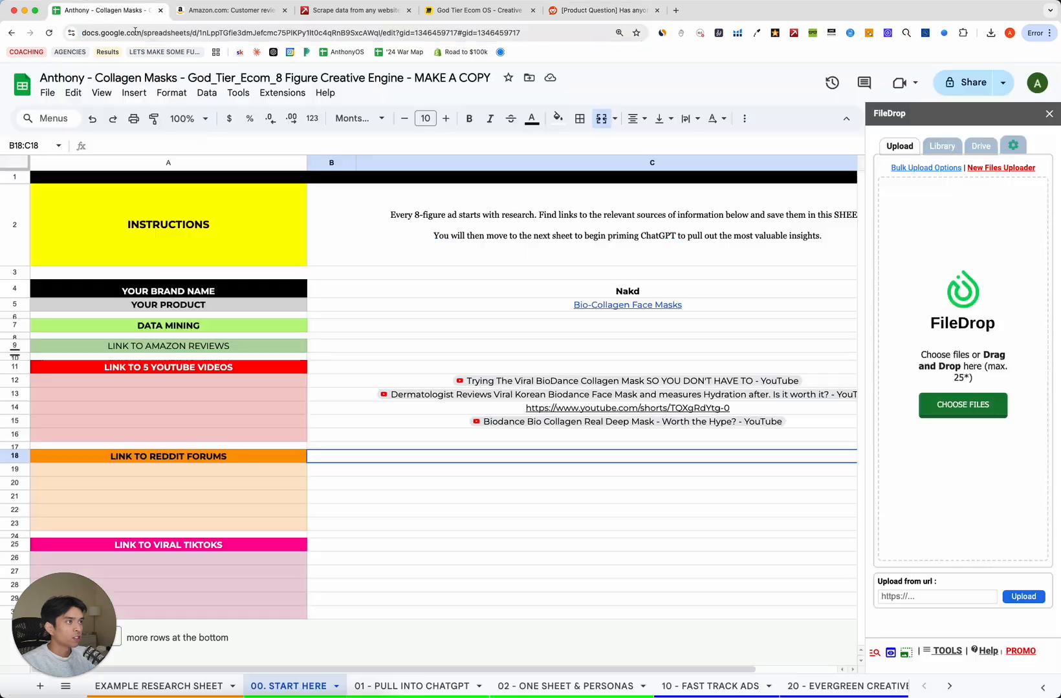
click(418, 471)
key(super+v)
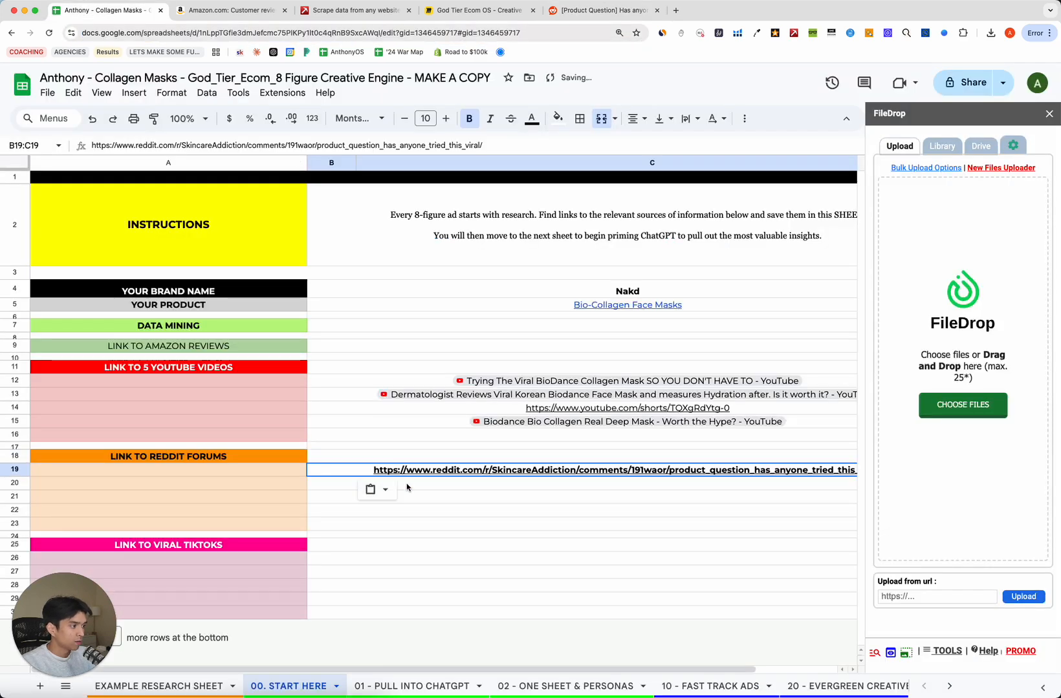
click(524, 483)
click(602, 10)
Open the r/AsianBeauty thread on Biodance's popularity from the search results and scroll through it.
click(12, 32)
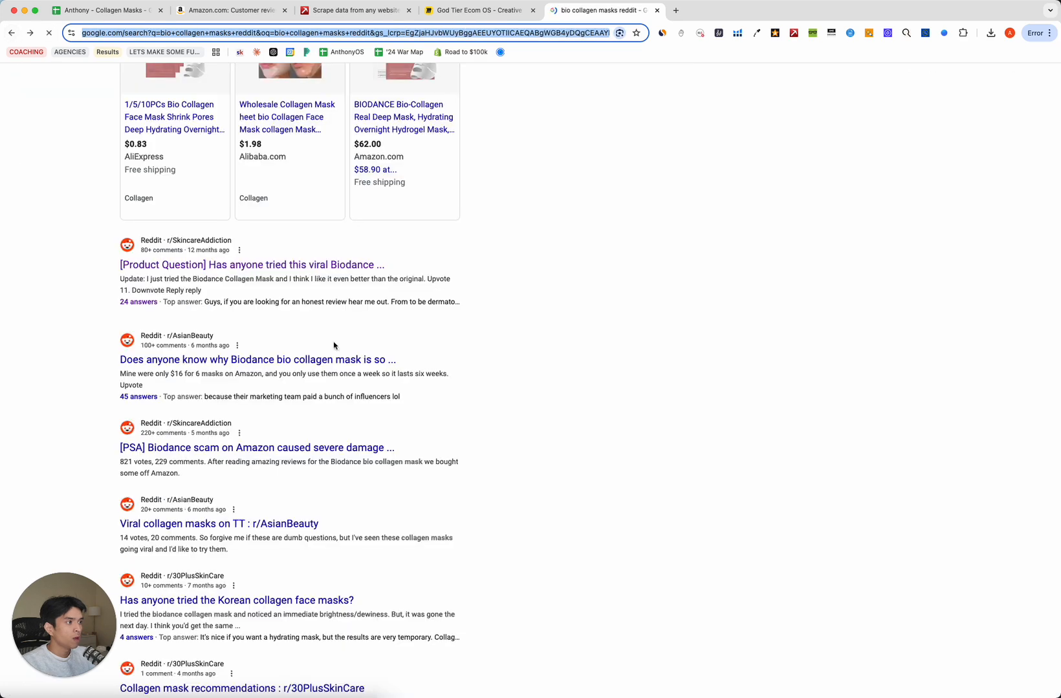
click(331, 355)
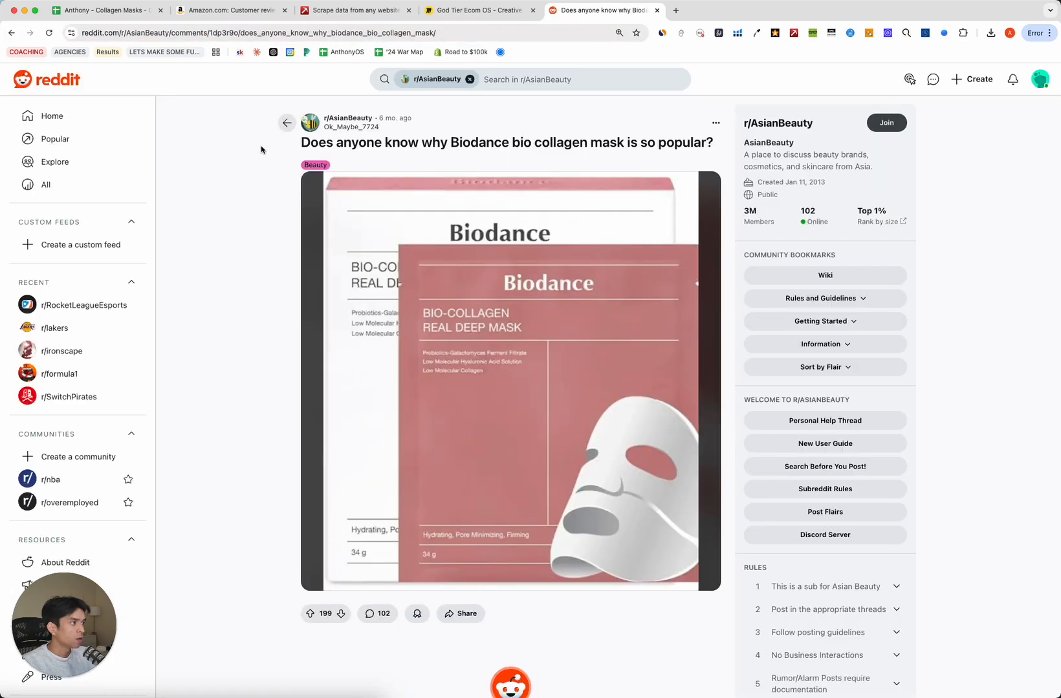
drag(264, 149, 719, 143)
scroll(443, 457, down, 7)
scroll(447, 411, down, 10)
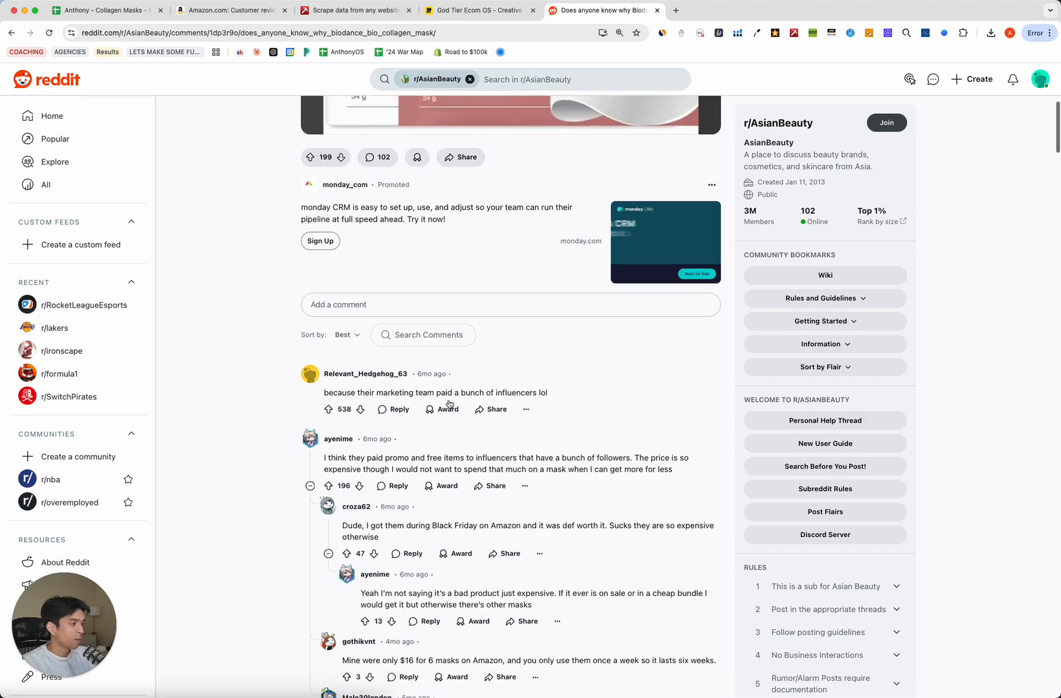
scroll(449, 402, down, 15)
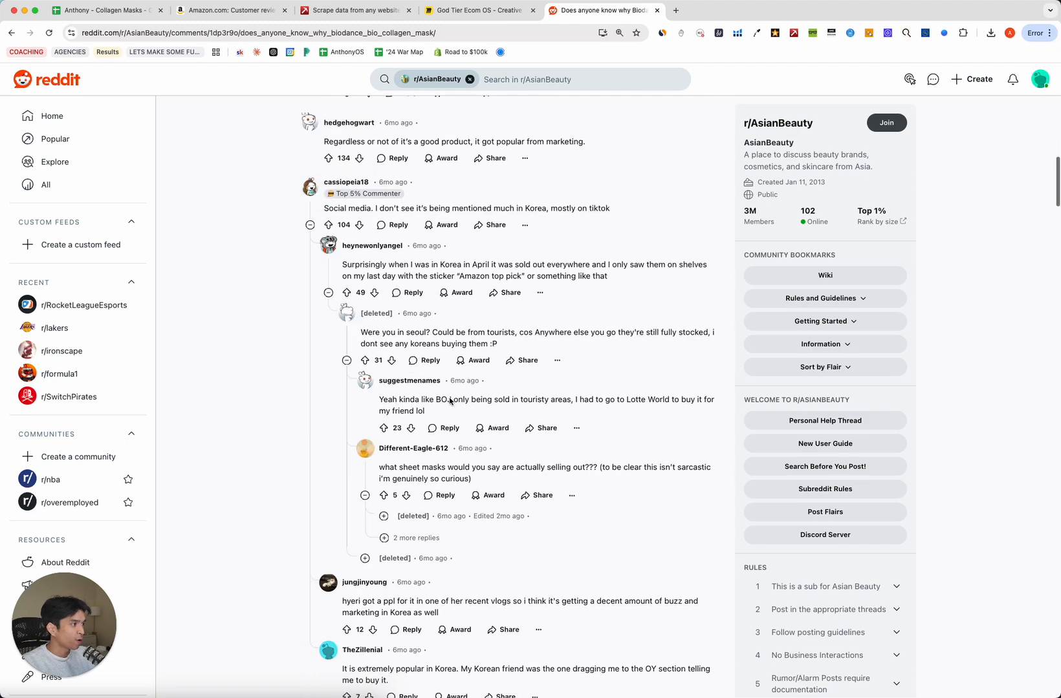
scroll(451, 400, down, 15)
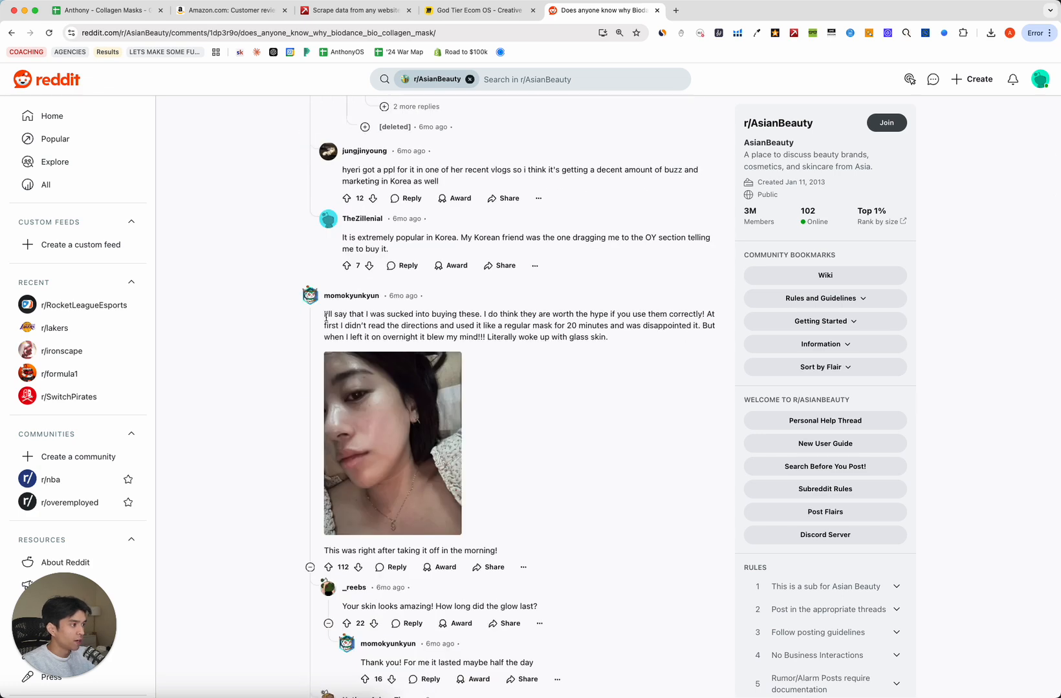
Highlight the glass-skin overnight and ignoring-the-directions comments, and expand the collapsed glass-skin comment.
mouse_move(331, 313)
mouse_down()
mouse_move(660, 341)
mouse_move(334, 321)
mouse_up()
click(663, 346)
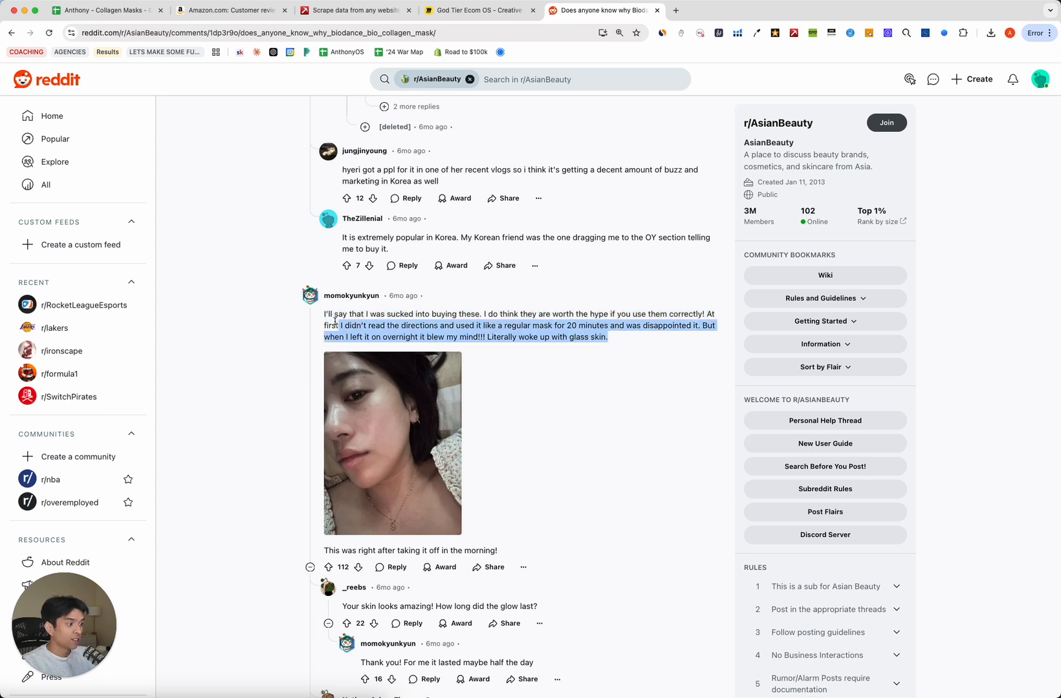
click(622, 464)
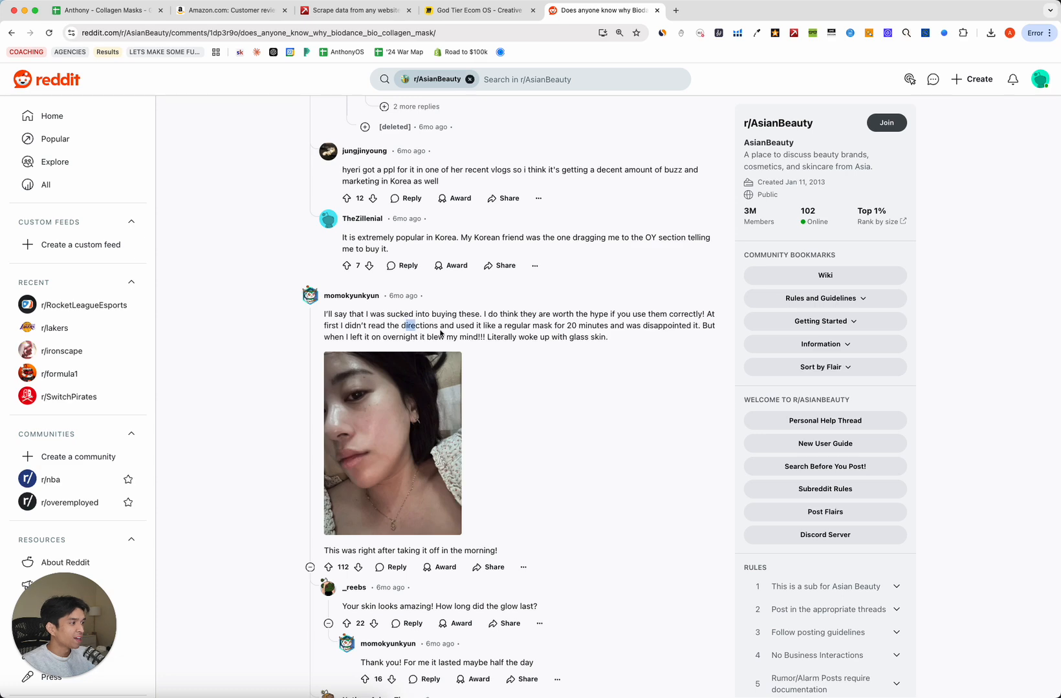
drag(441, 332, 350, 296)
click(596, 336)
click(461, 302)
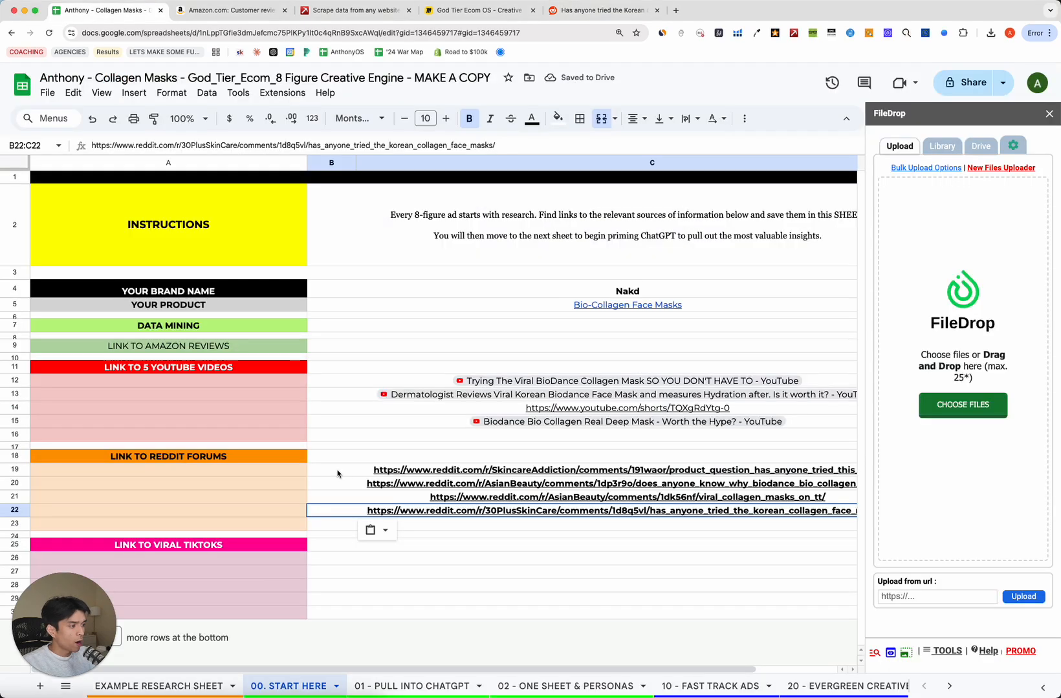
click(337, 473)
Select the four Reddit links in rows 19–22, then the empty TikTok link range B25:C29.
click(210, 472)
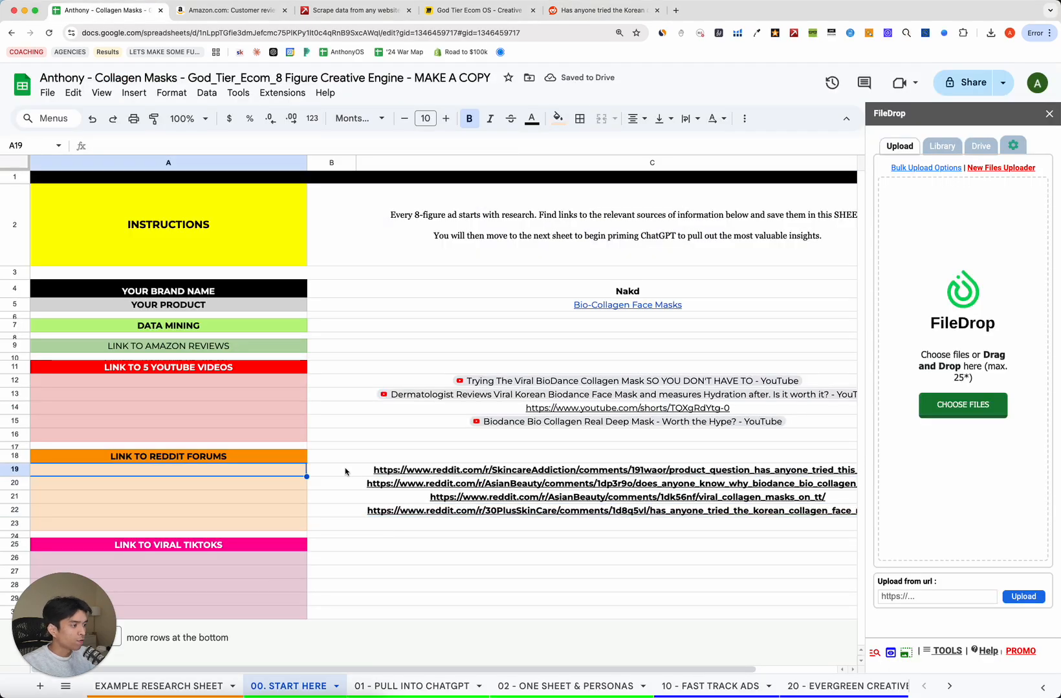
drag(344, 472, 331, 511)
click(288, 509)
click(254, 508)
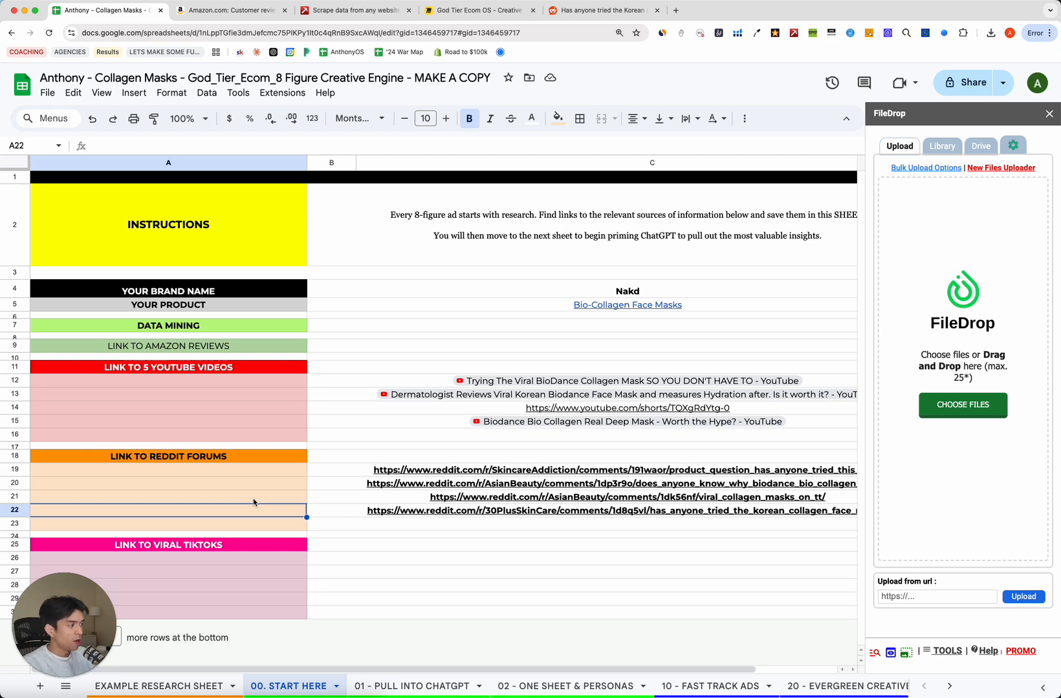
click(312, 501)
click(315, 525)
click(138, 529)
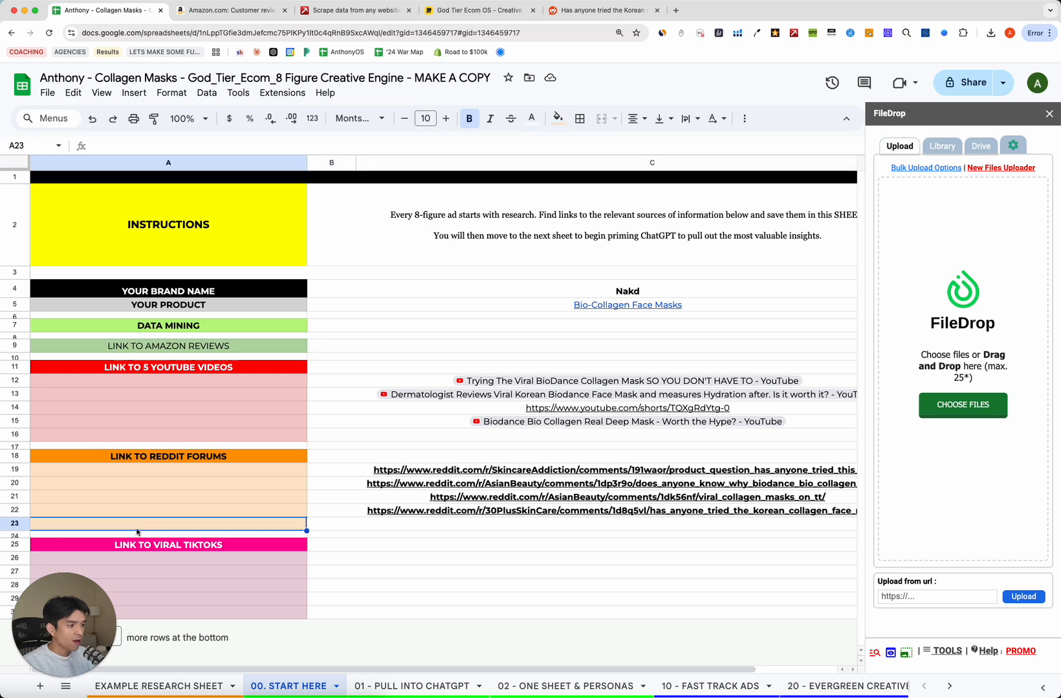
click(230, 515)
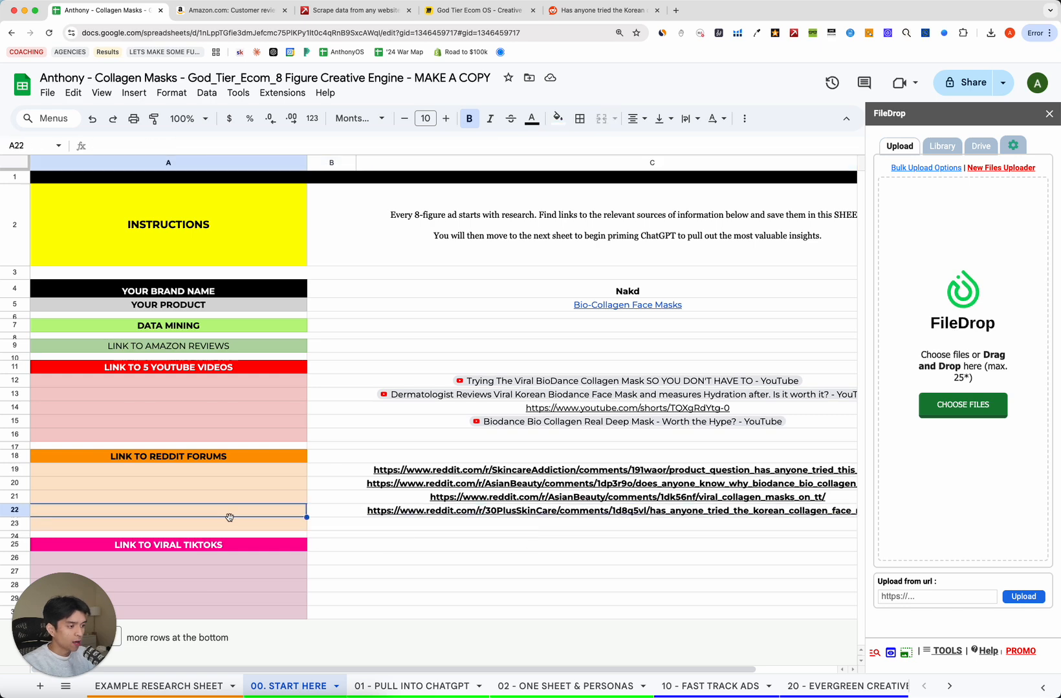
click(209, 406)
click(242, 525)
drag(394, 551, 377, 575)
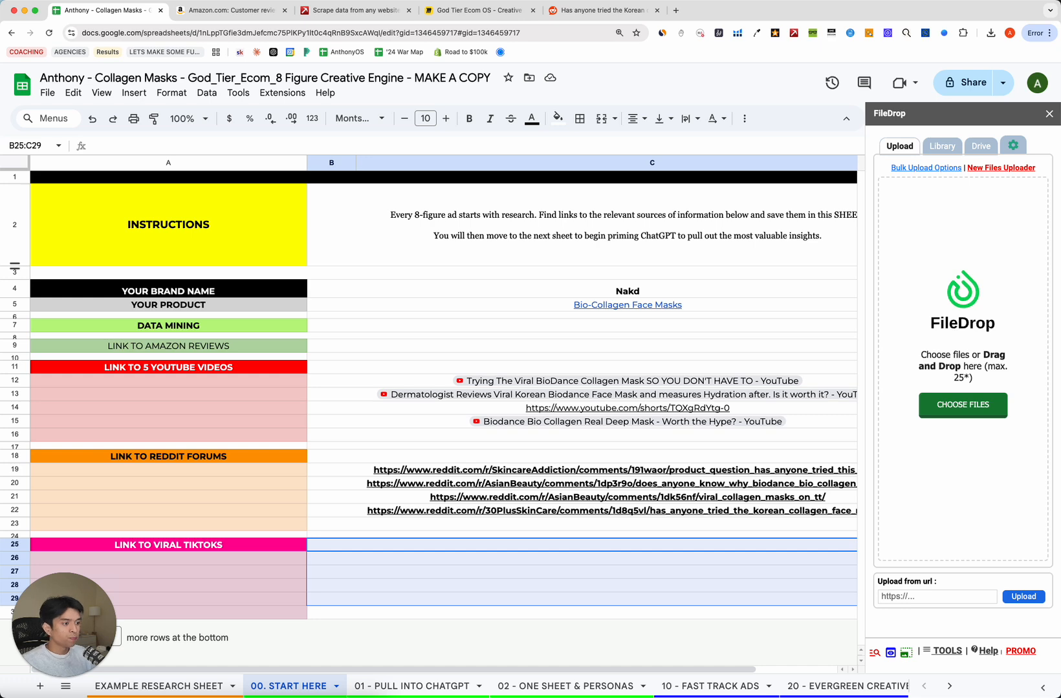
Search TikTok for 'biodance collagen mask' and scroll the comments on the dermatologist's hydration-test video.
click(450, 559)
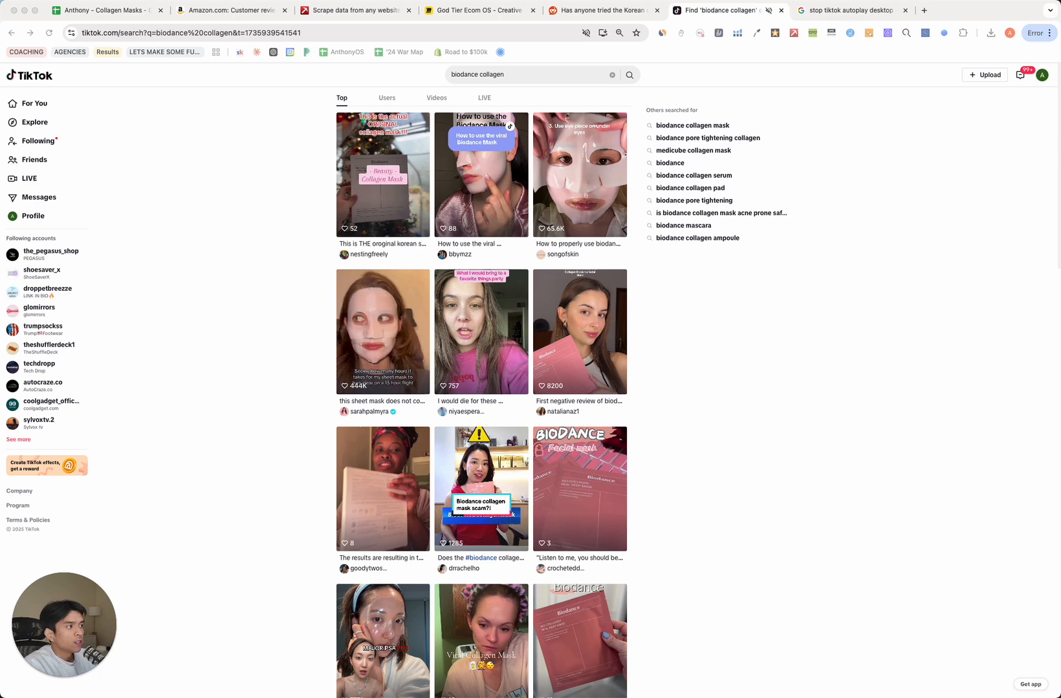
click(256, 308)
click(528, 73)
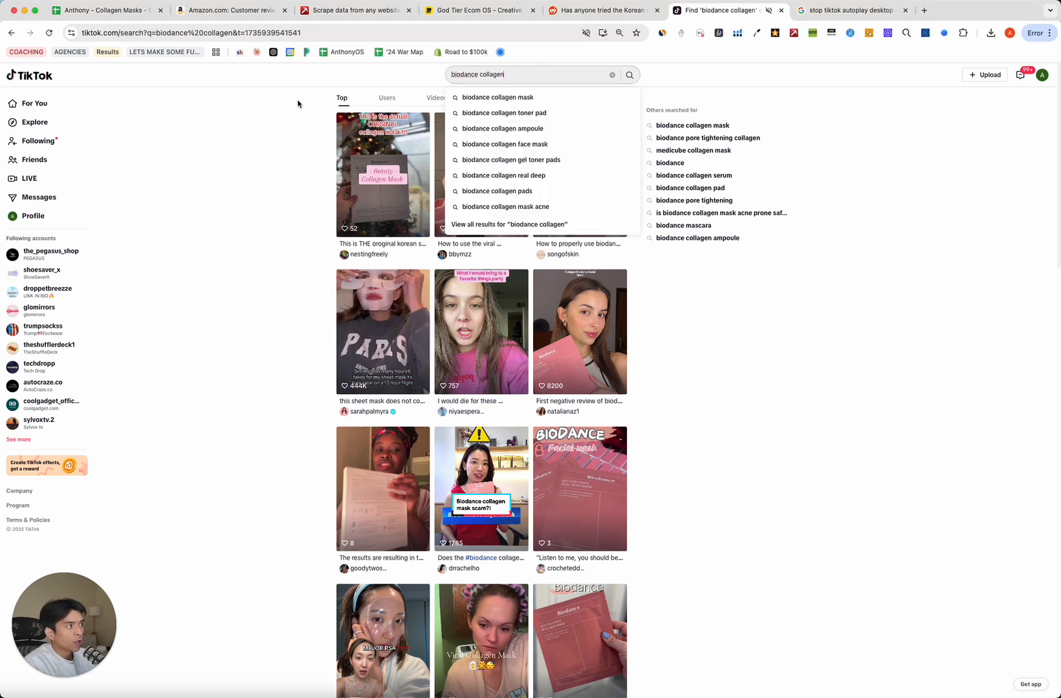
click(489, 98)
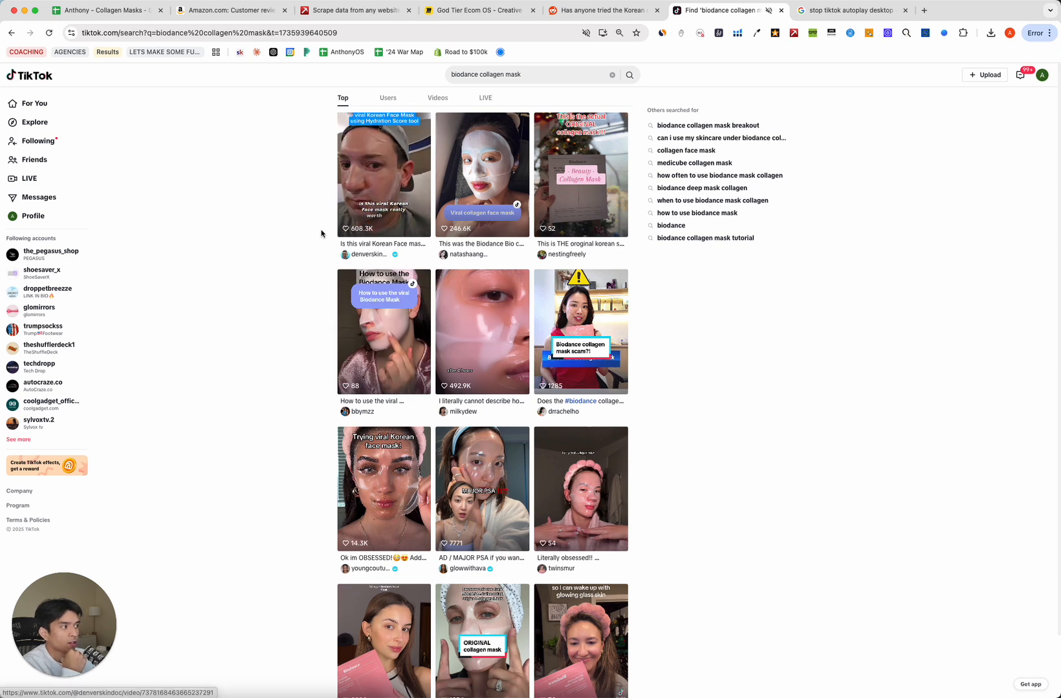
click(340, 209)
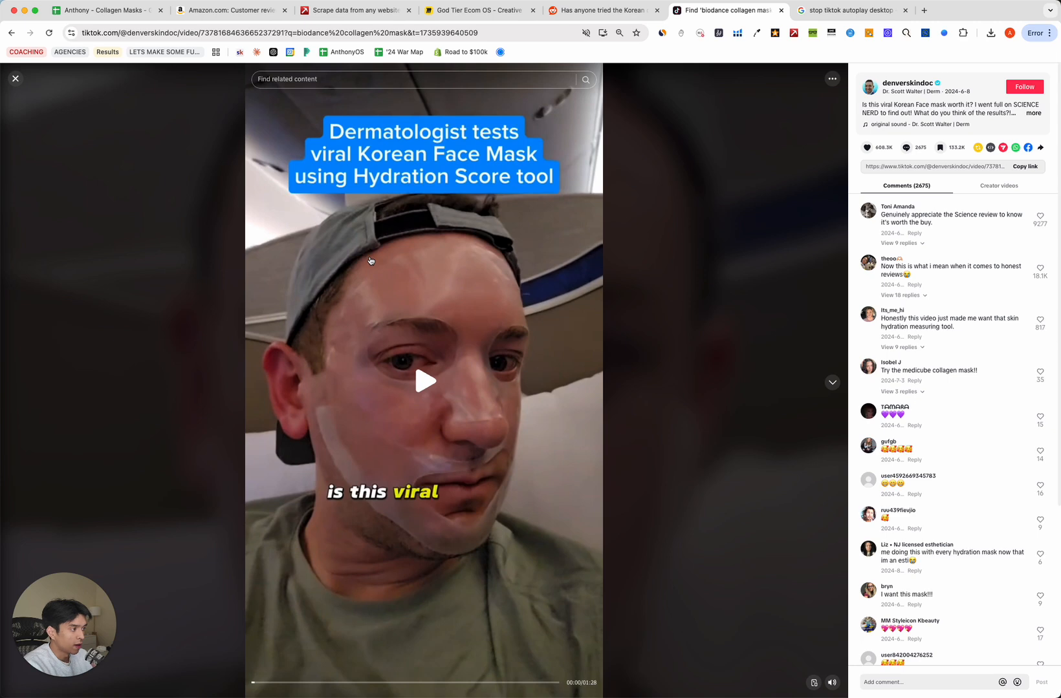
scroll(960, 422, down, 5)
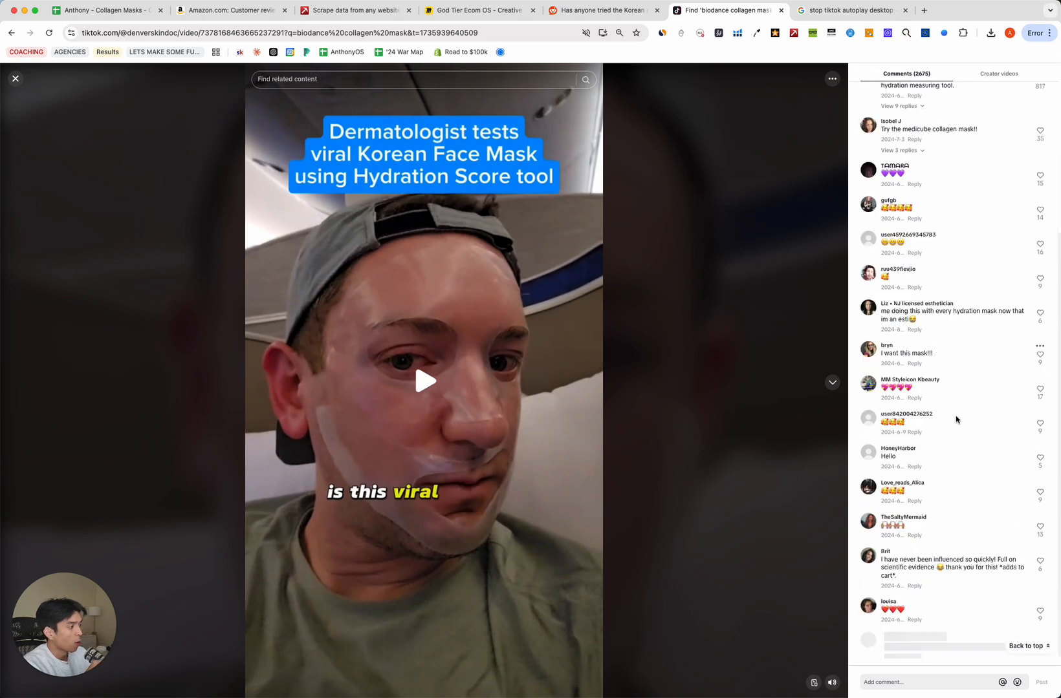
scroll(943, 412, down, 15)
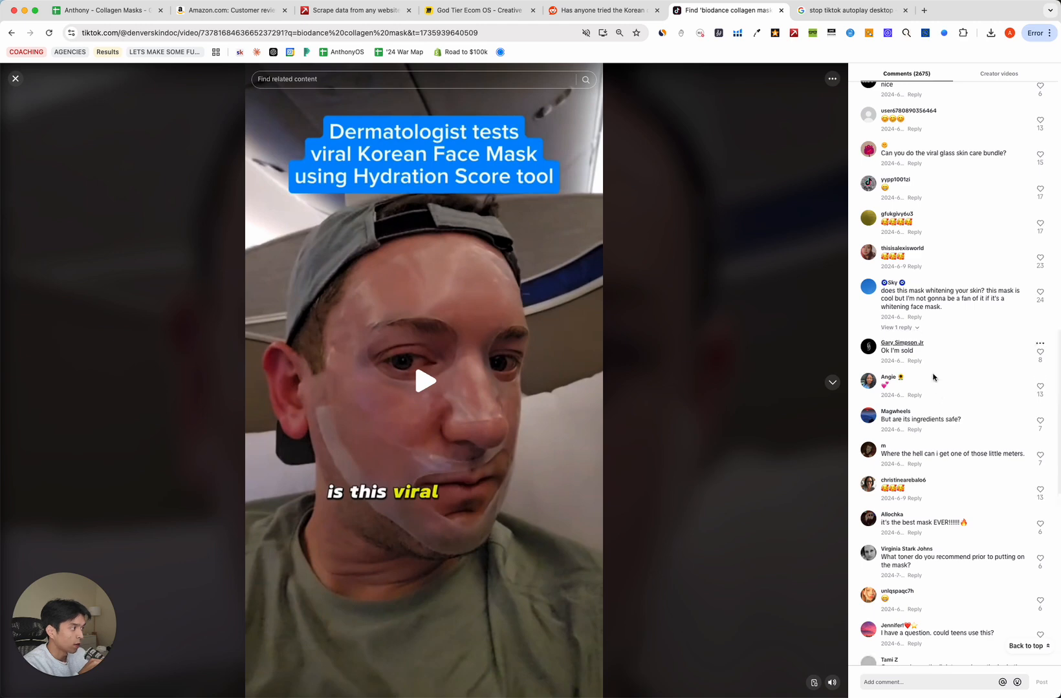
scroll(932, 394, down, 4)
scroll(918, 379, down, 10)
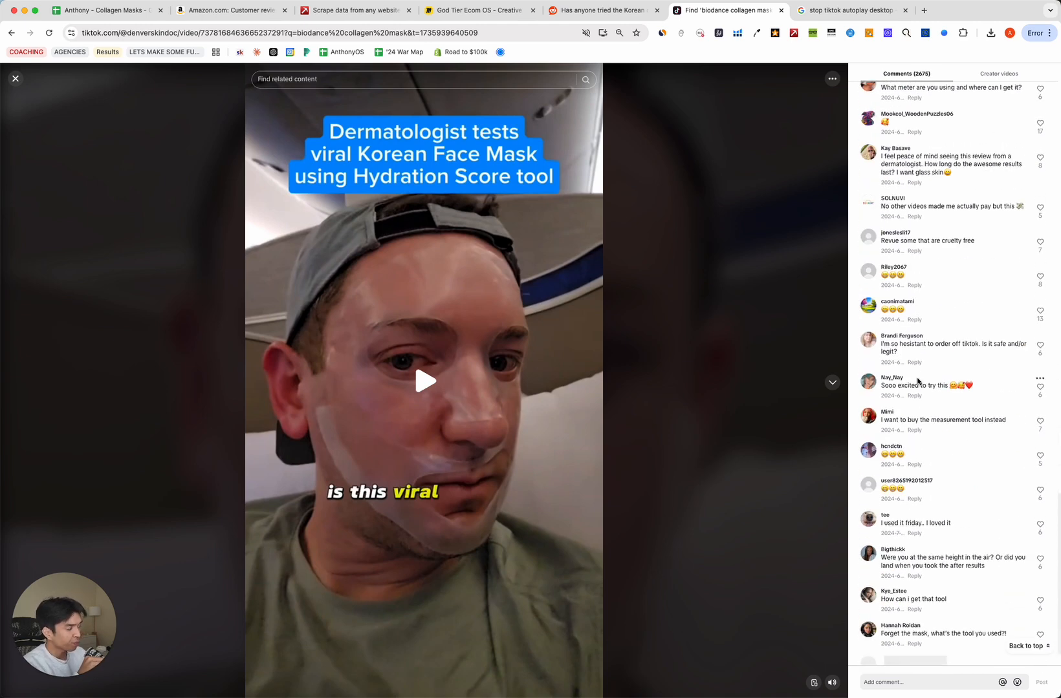
Check the question text of the Korean collagen masks Reddit post, then close the TikTok video.
click(615, 10)
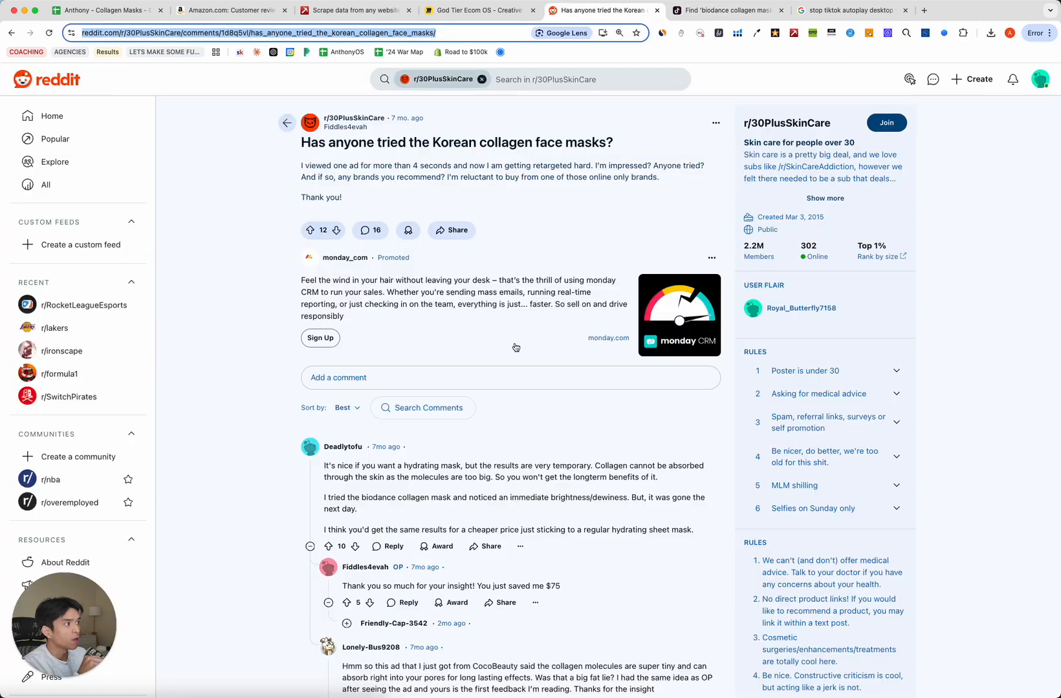
drag(295, 145, 592, 208)
click(536, 192)
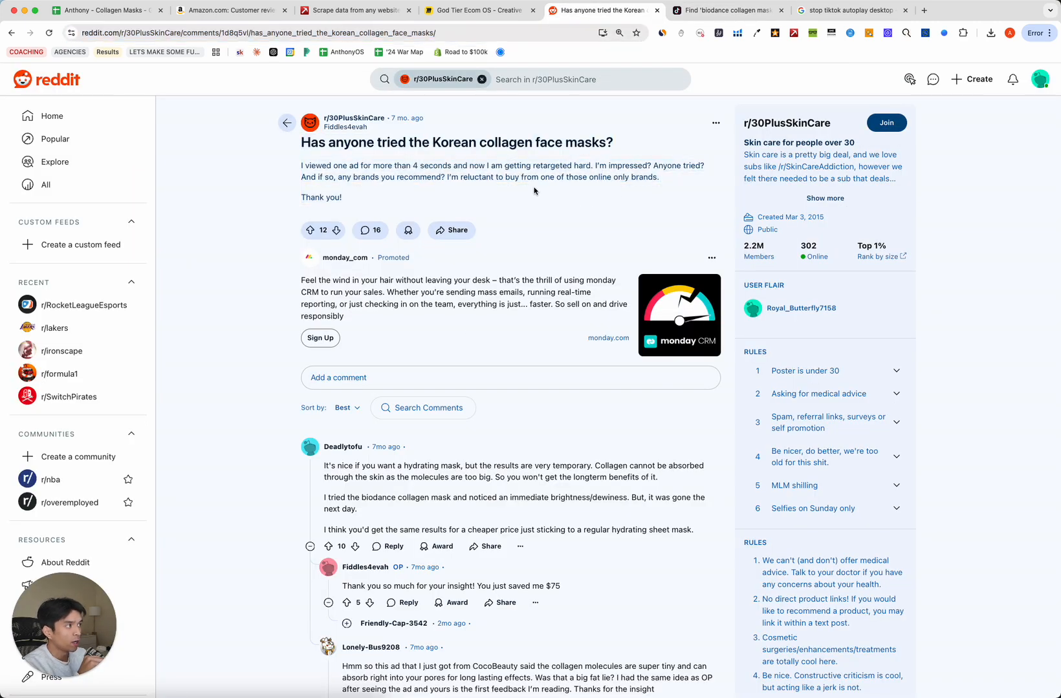
click(711, 11)
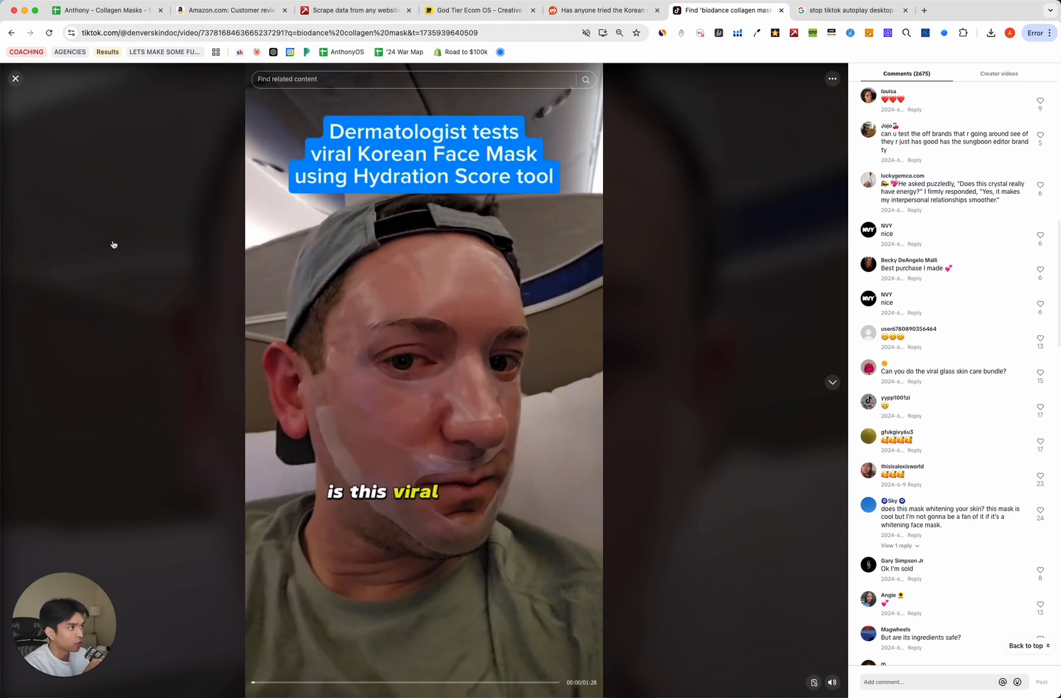
click(16, 79)
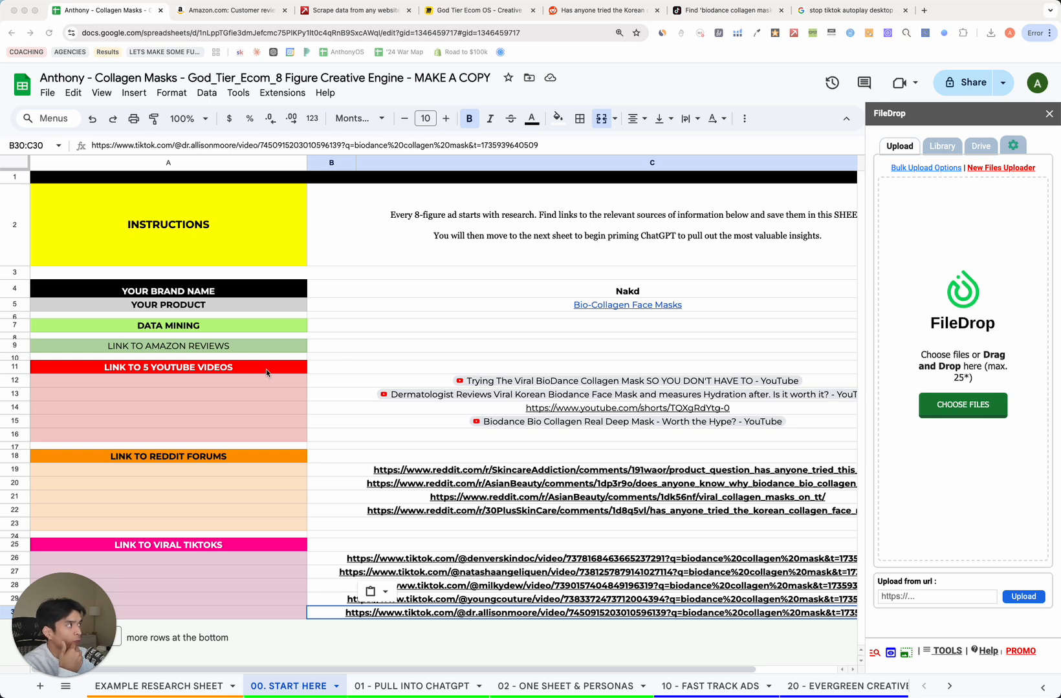
Return to the TikTok search results for biodance collagen mask videos.
click(711, 14)
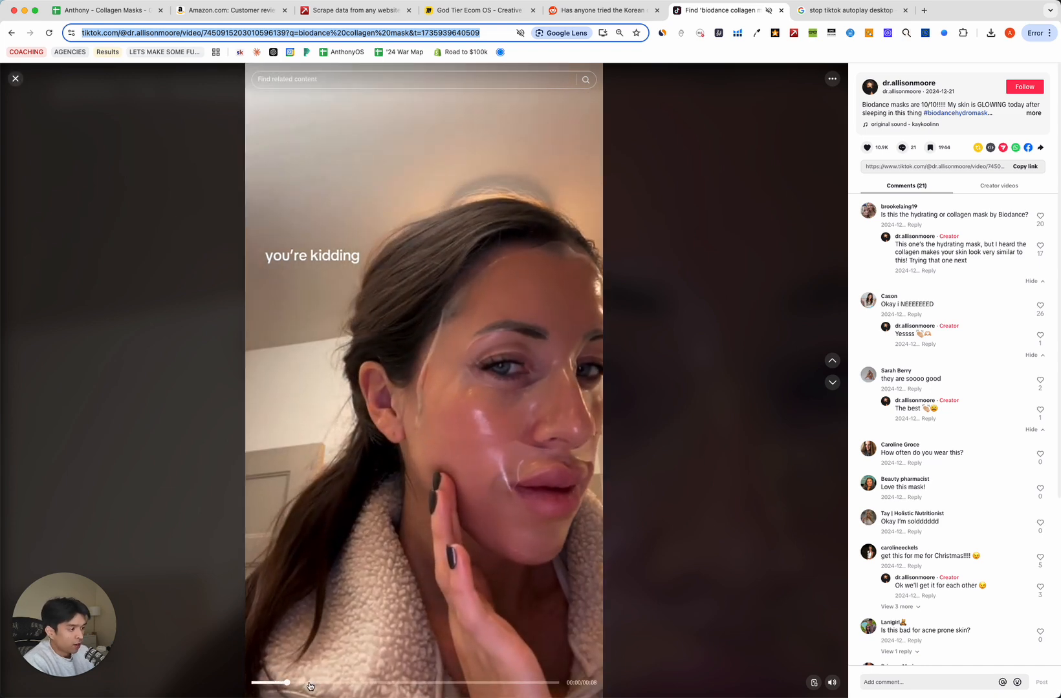
Watch the milkydew overnight mask video, skipping ahead to the after-wearing skin results.
click(16, 79)
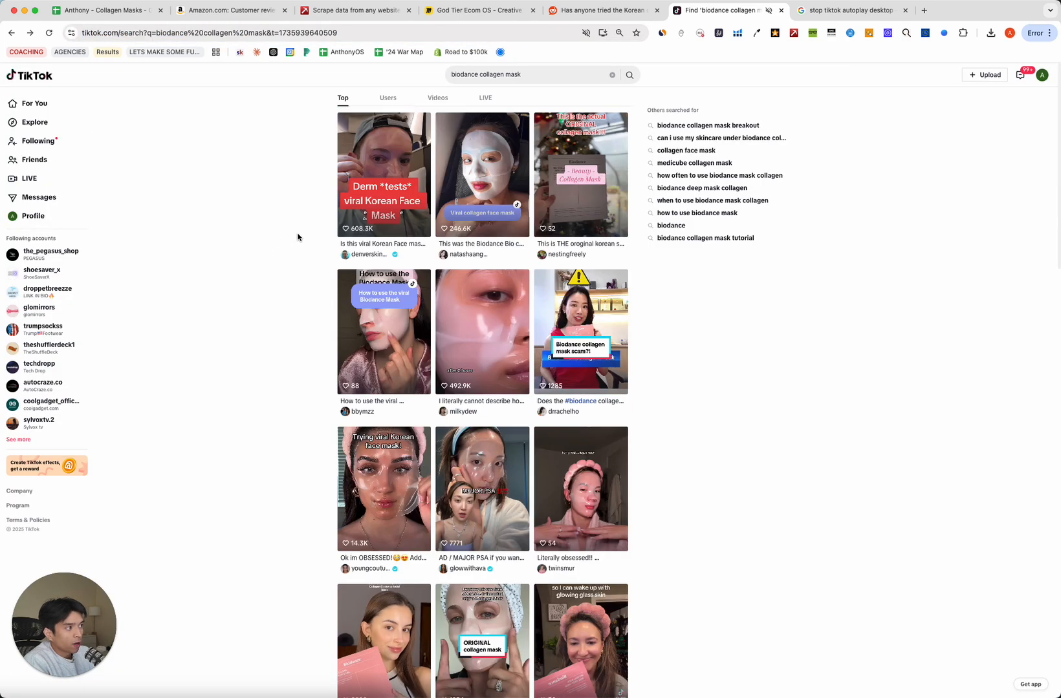
click(471, 315)
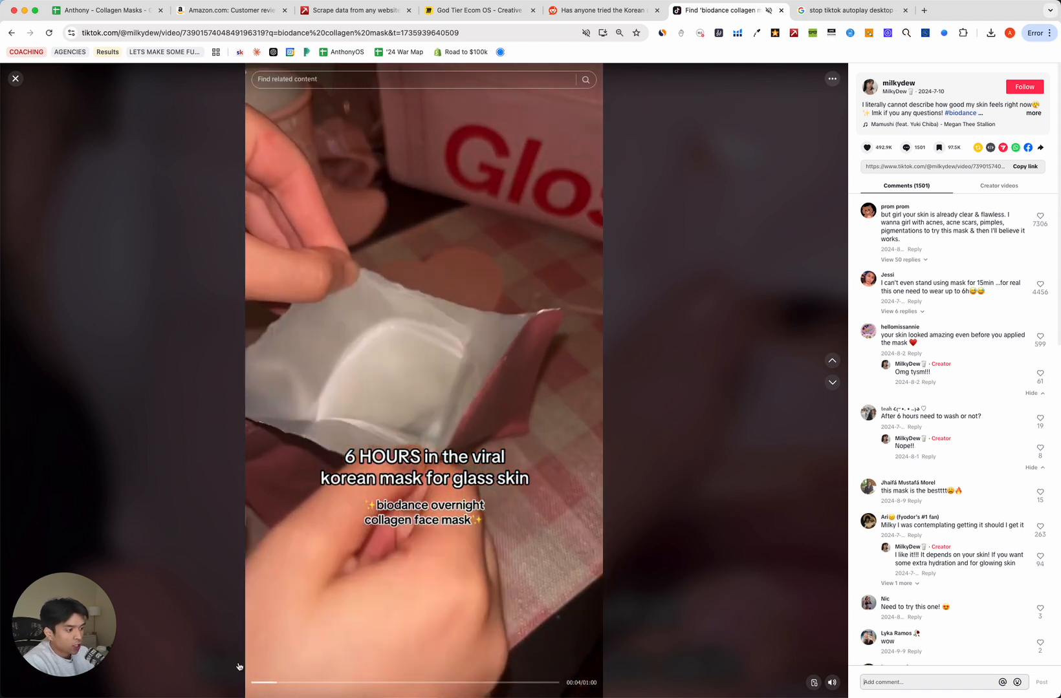
click(253, 684)
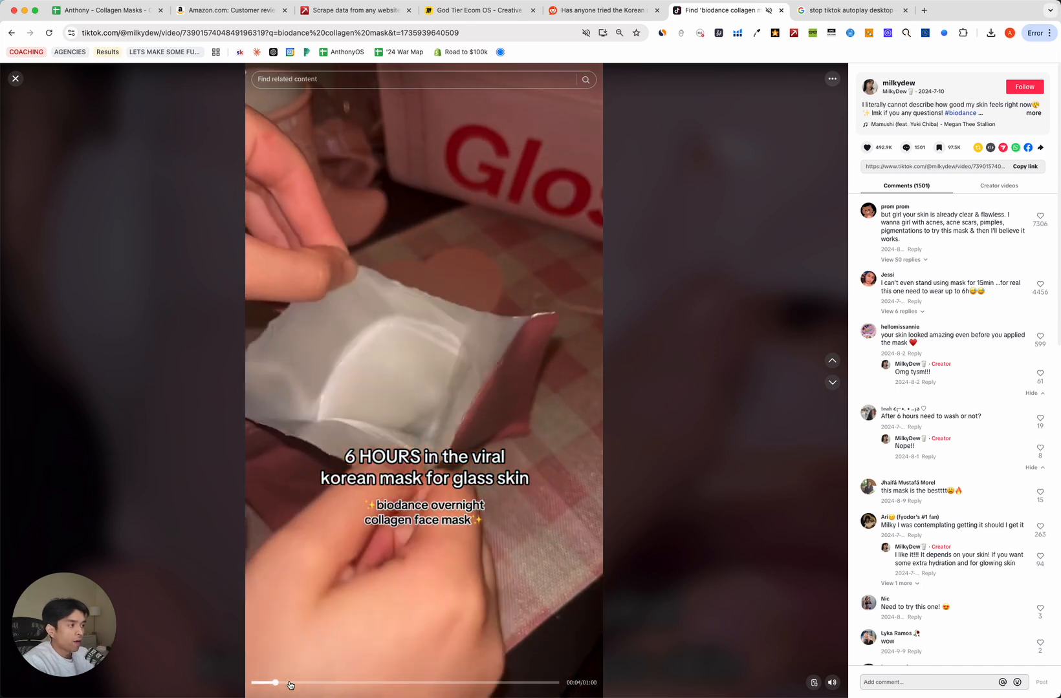
drag(291, 685, 522, 686)
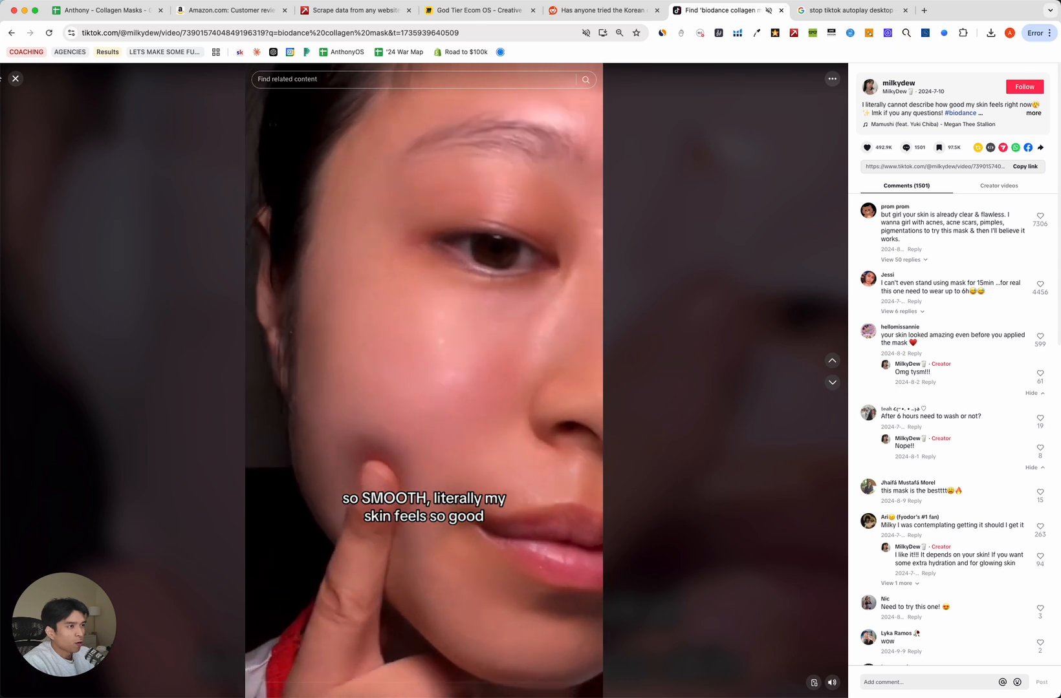
key(Escape)
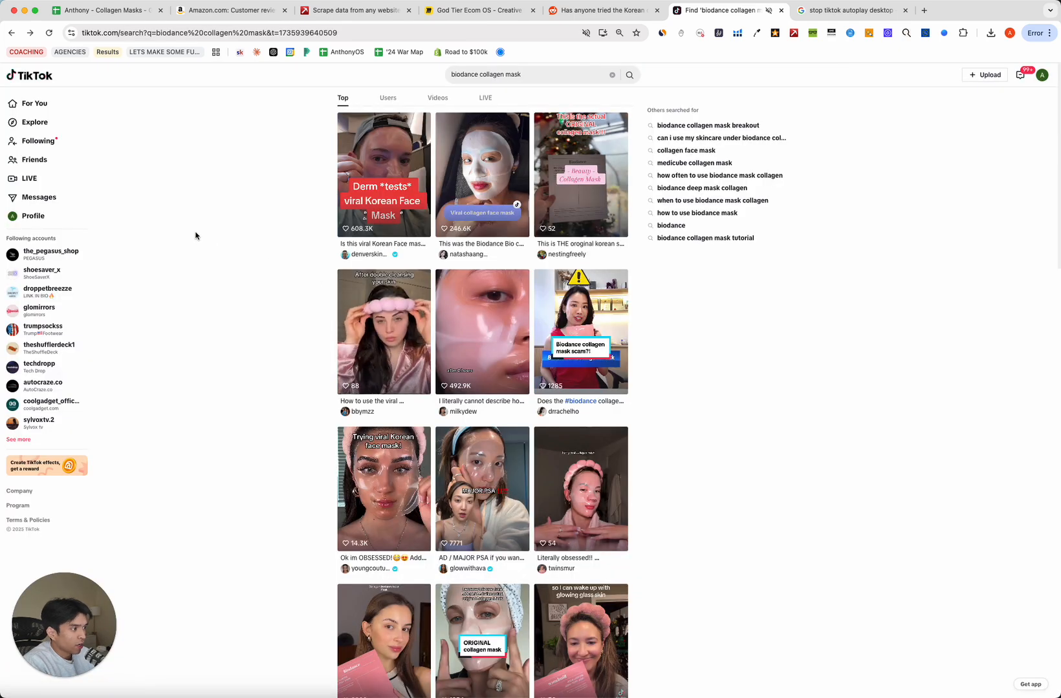
Play the plane skincare hack video from further down the results, then close it.
scroll(386, 387, down, 10)
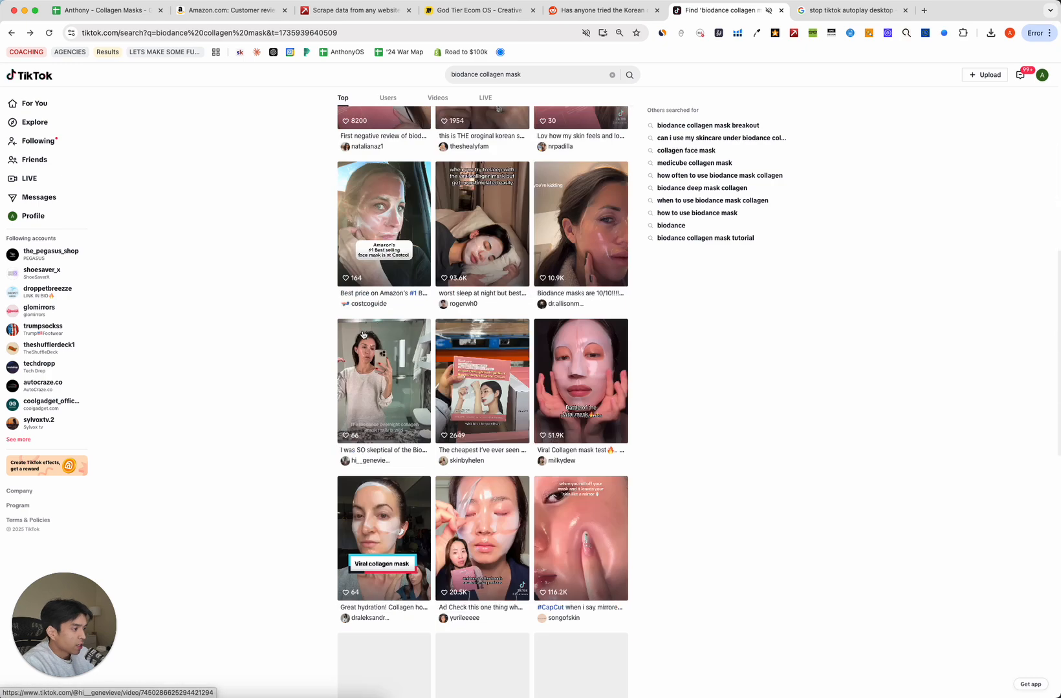
scroll(365, 332, down, 6)
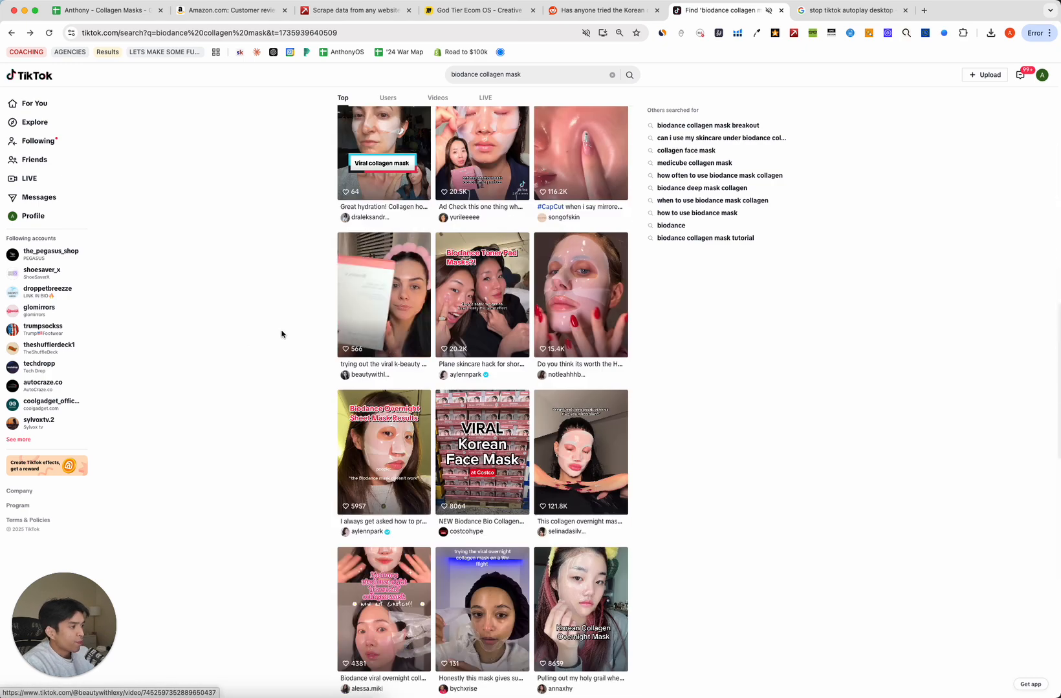
click(482, 337)
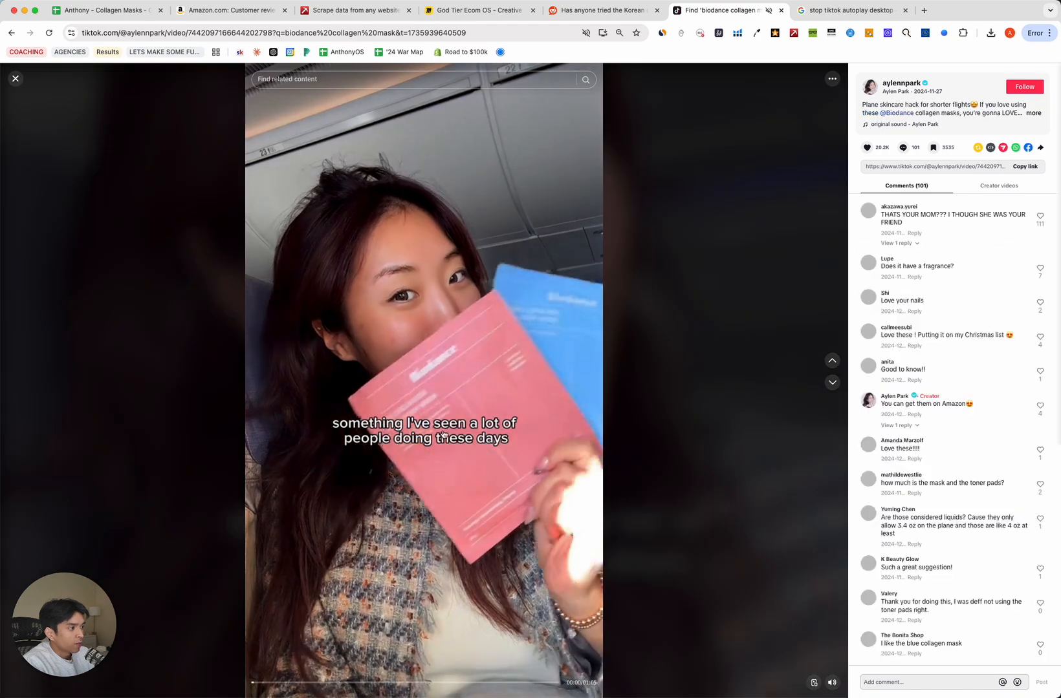
click(458, 325)
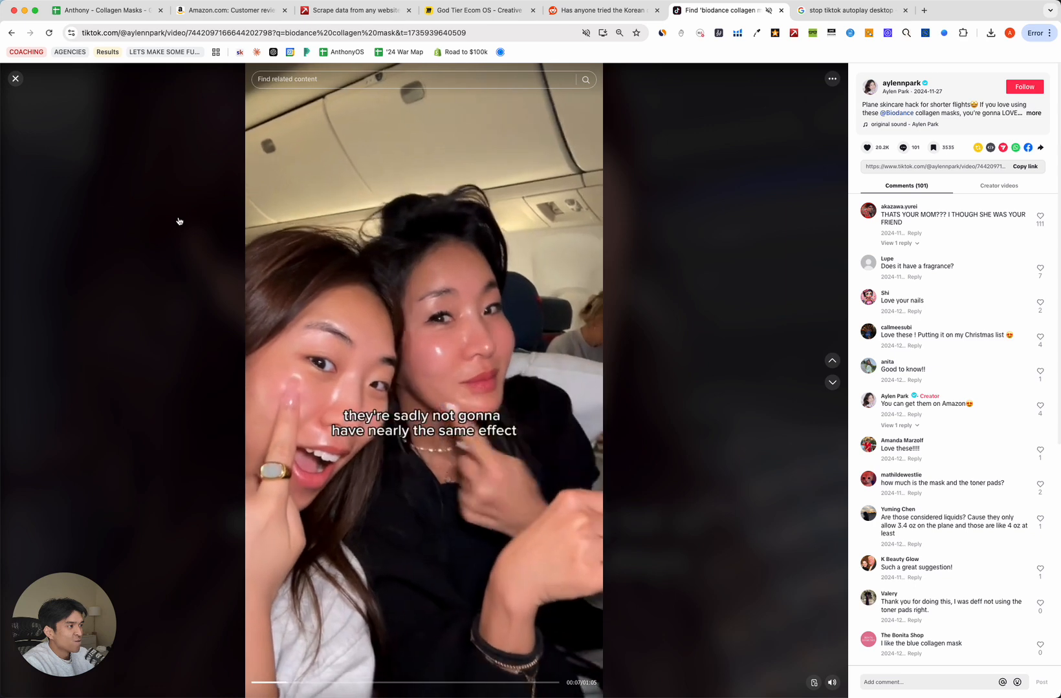
click(14, 79)
Select the YouTube, Reddit and TikTok link blocks in the research sheet to verify them.
click(104, 11)
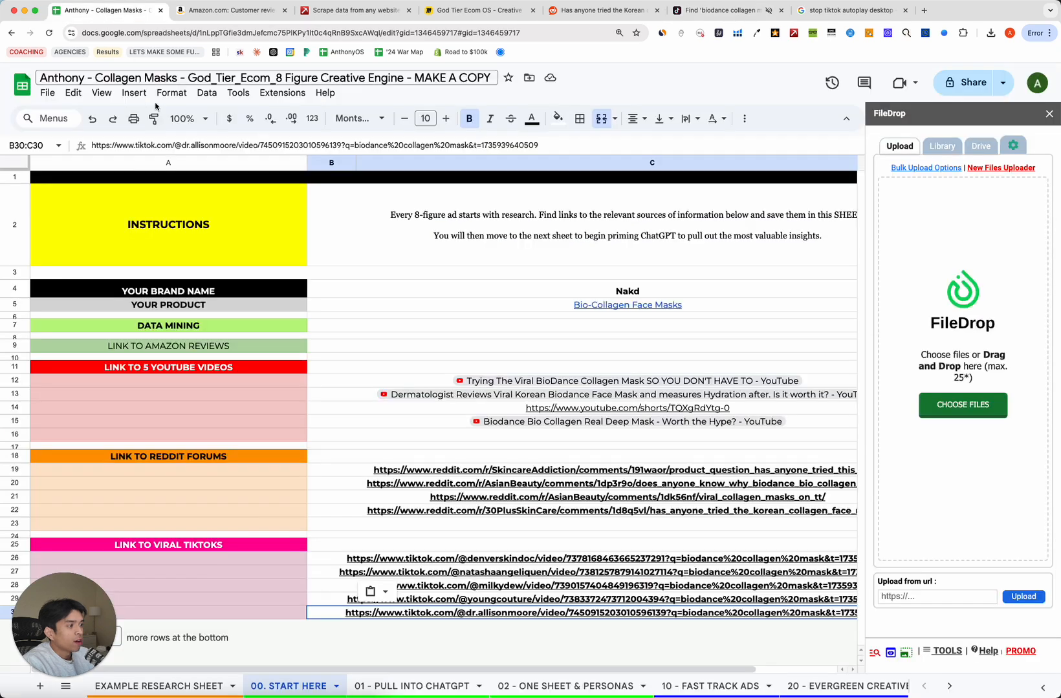
click(265, 589)
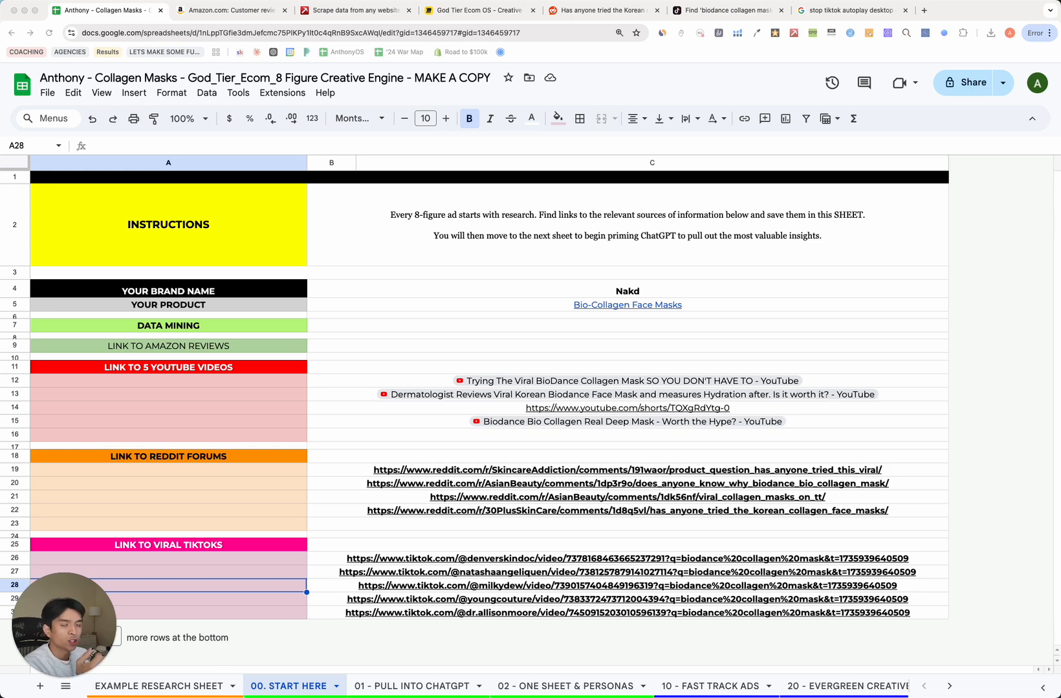
click(315, 399)
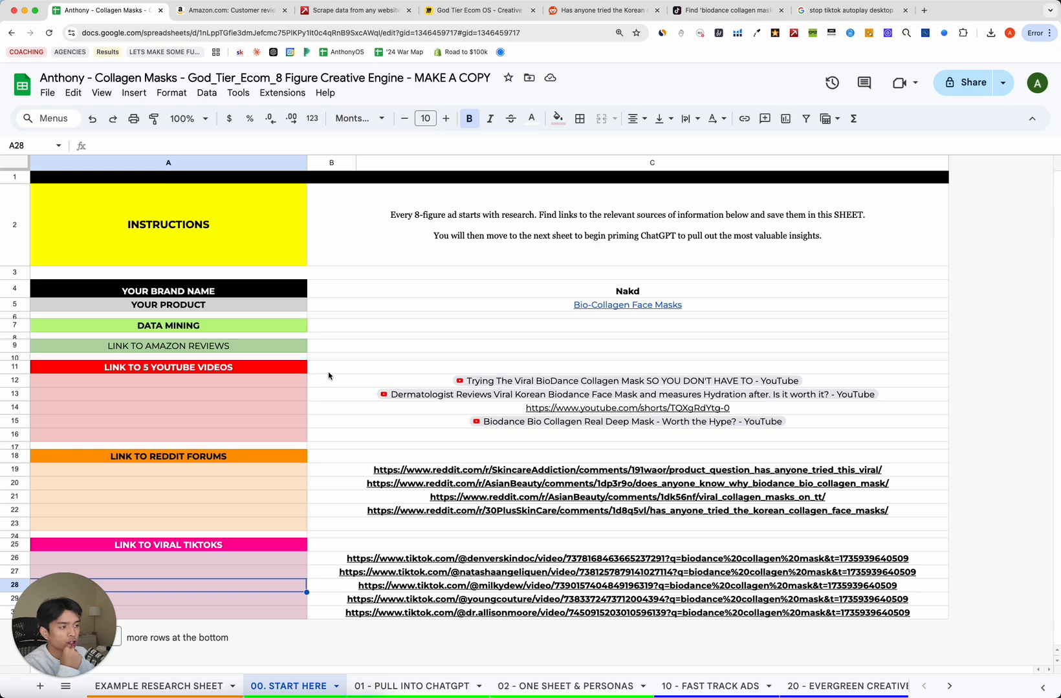
drag(329, 371, 327, 512)
click(156, 408)
click(229, 512)
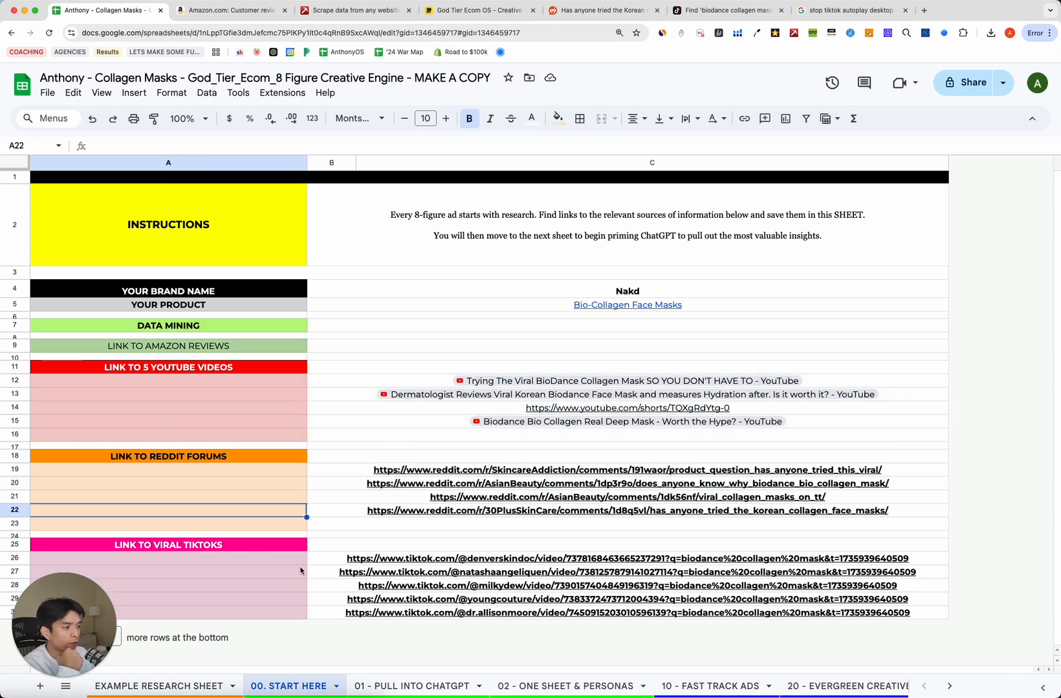
drag(324, 558, 323, 614)
click(208, 587)
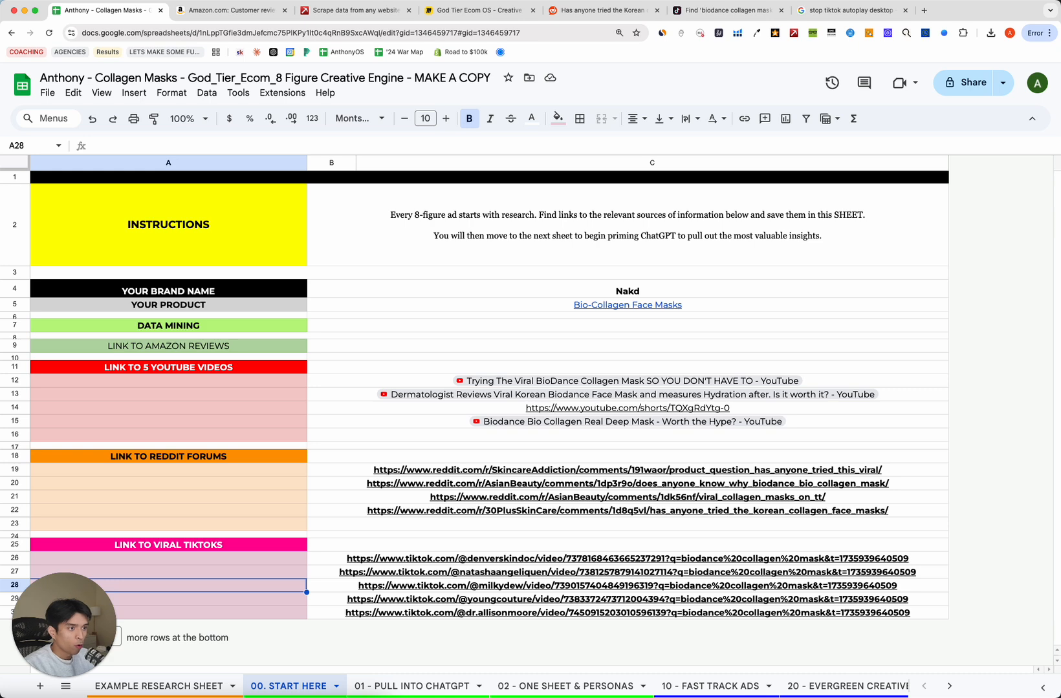
click(480, 11)
Pan the Miro board to show the Reviews branch with its filter diamond and category nodes.
scroll(264, 296, left, 15)
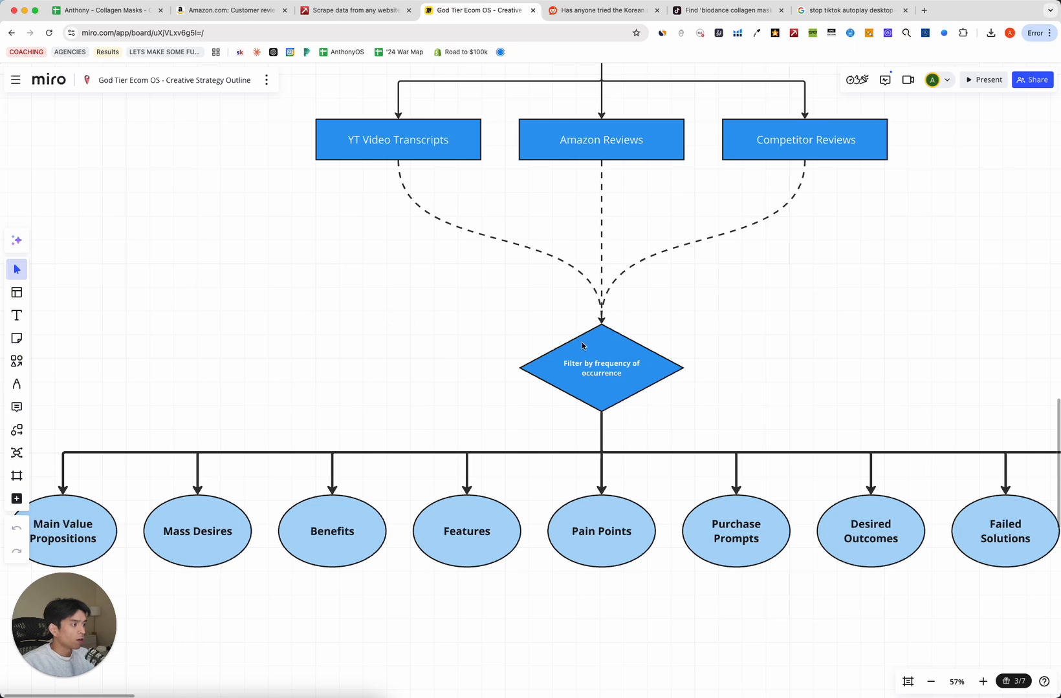
scroll(613, 390, up, 5)
scroll(610, 390, down, 8)
scroll(583, 401, down, 3)
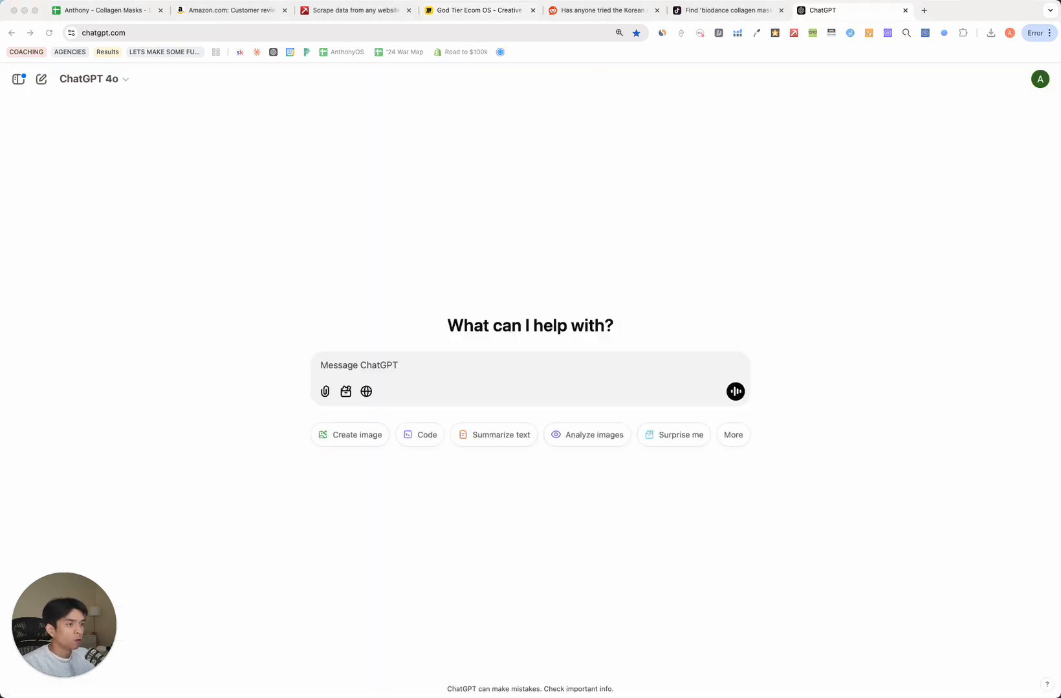
Copy Prompt #1 from cell C6 of the 01 - PULL INTO CHATGPT sheet into ChatGPT.
click(220, 300)
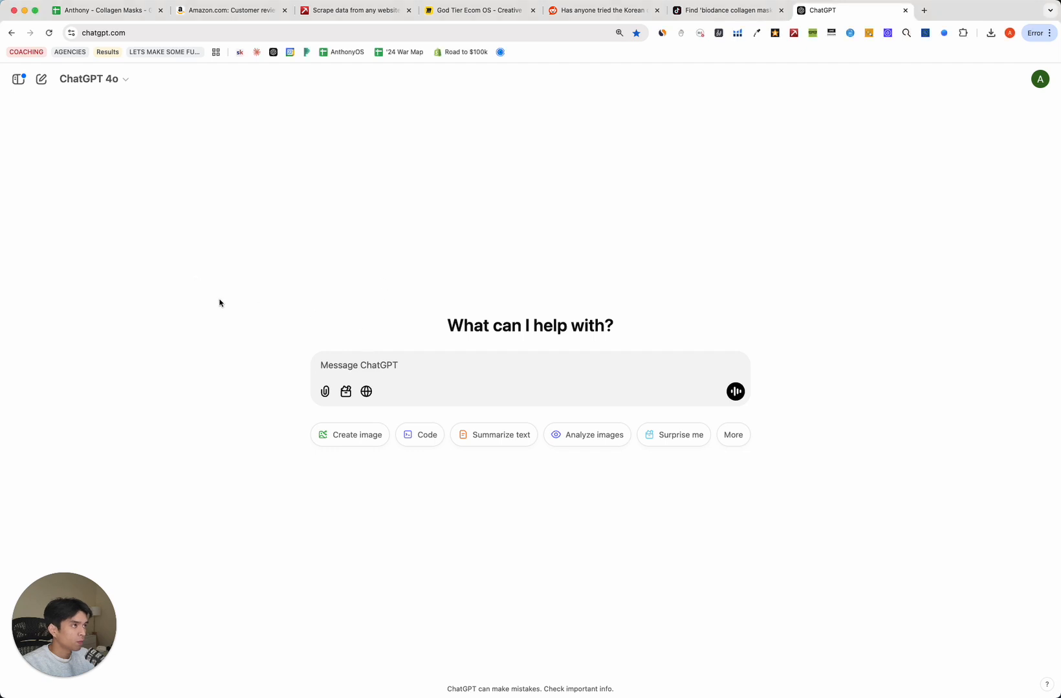
click(111, 12)
click(357, 685)
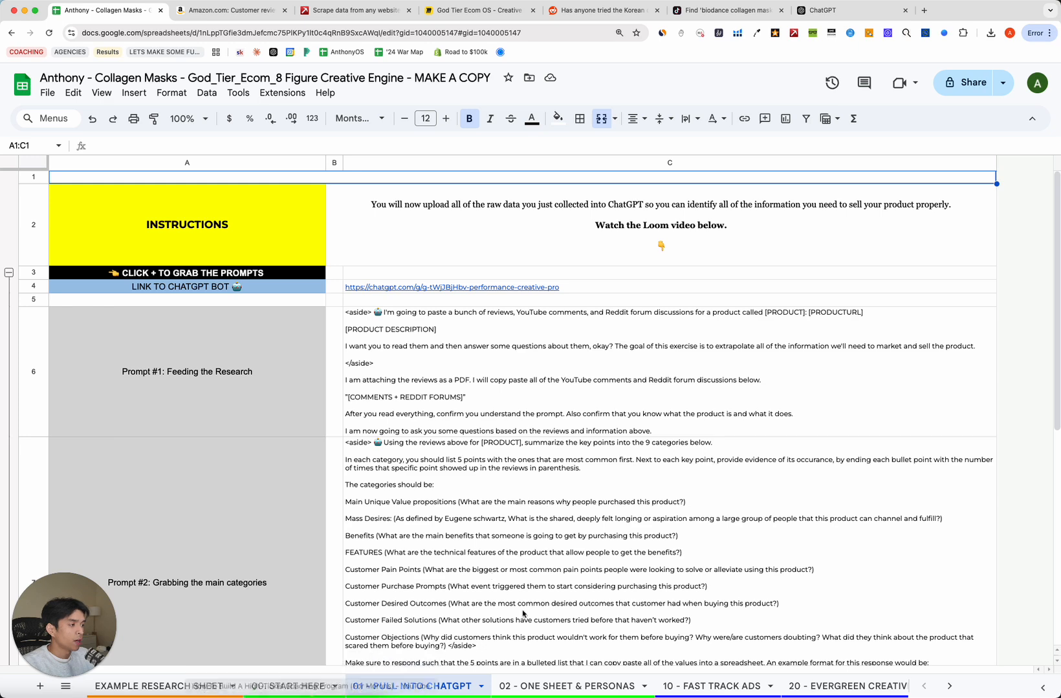
click(240, 390)
click(363, 392)
key(super+c)
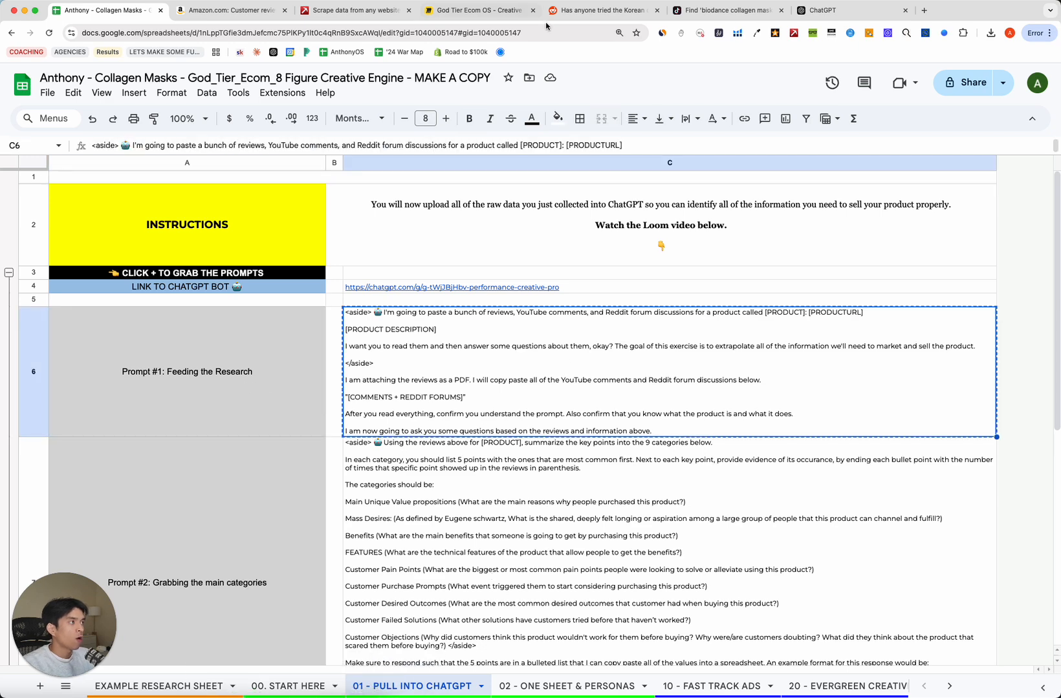
click(824, 10)
key(super+v)
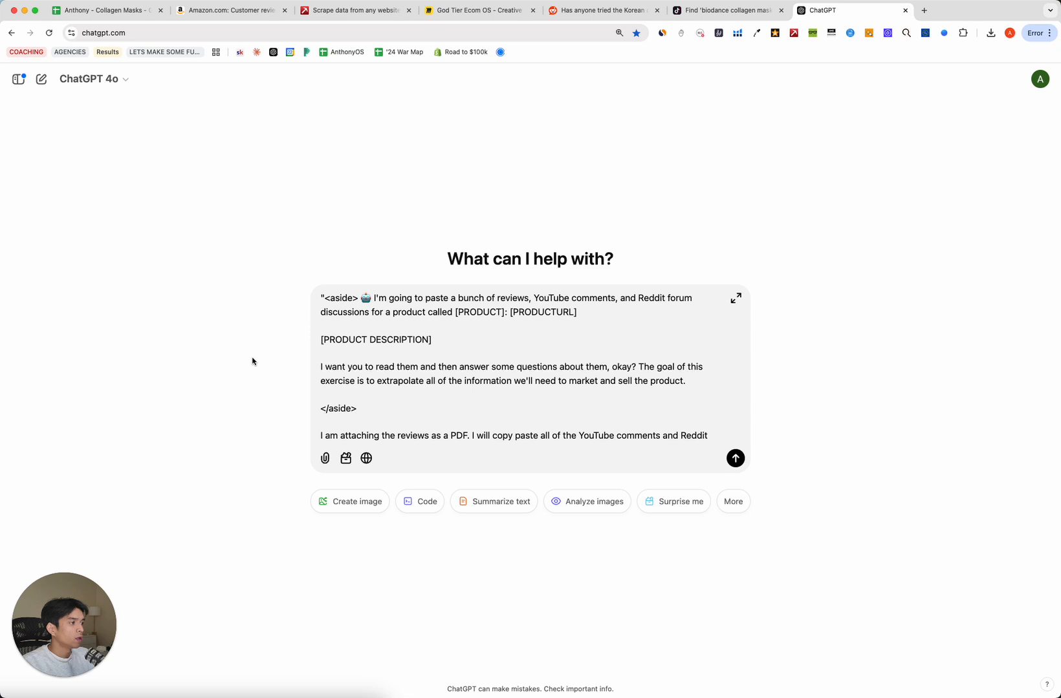
Replace [PRODUCT] with 'Bio Collagen Masks' and [PRODUCTURL] with the Amazon product link.
double_click(479, 313)
text(Bio Collagen Masks)
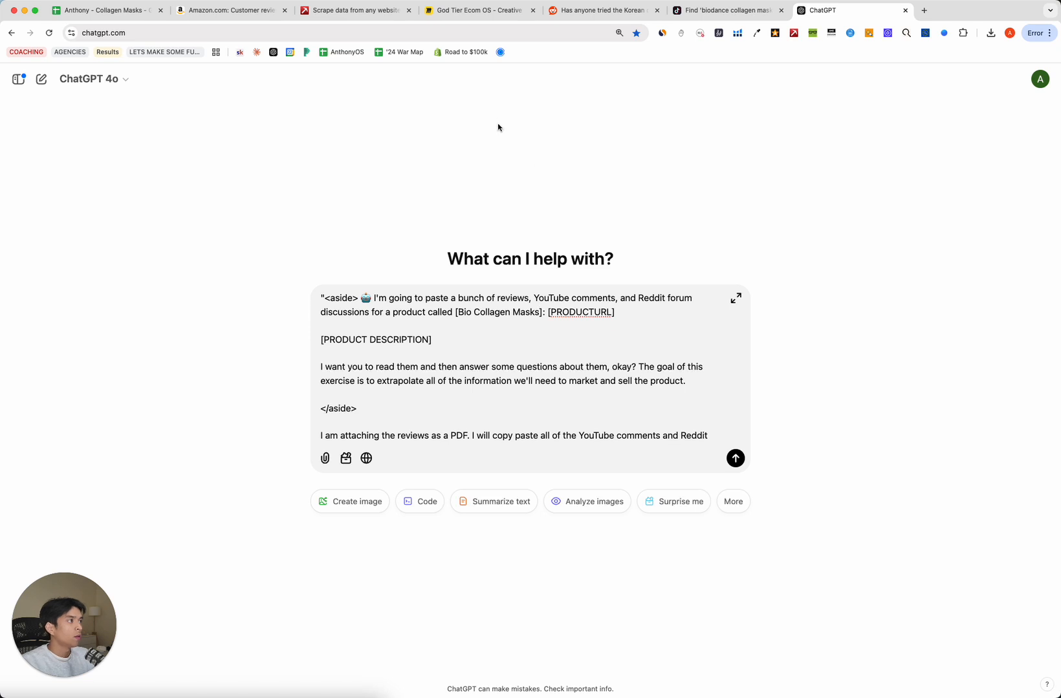
click(223, 11)
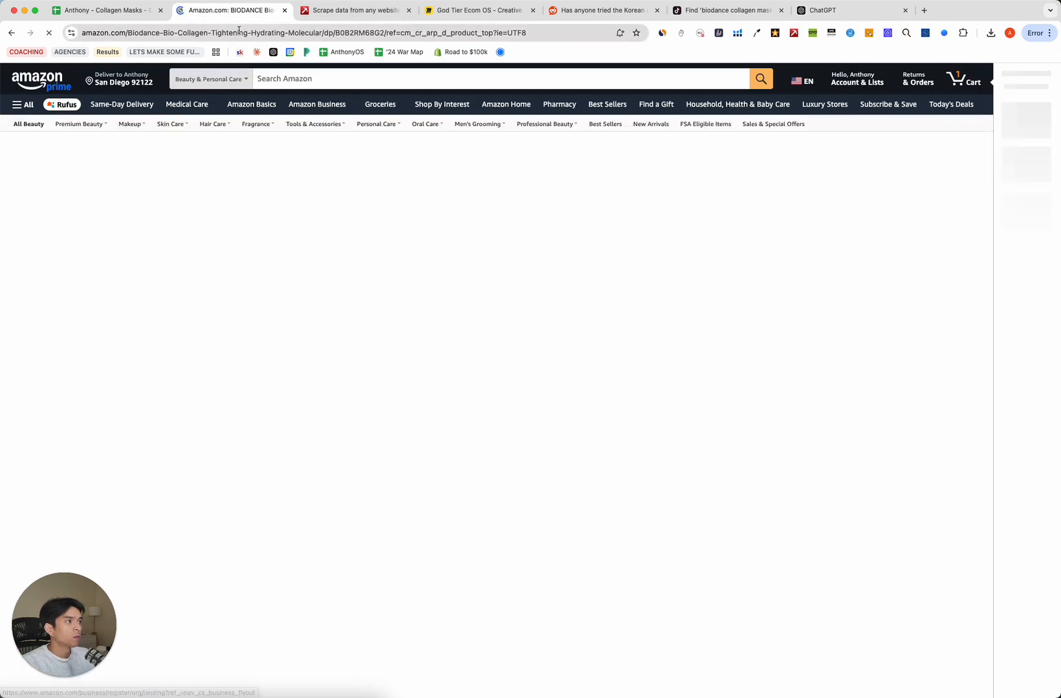
click(821, 10)
double_click(593, 315)
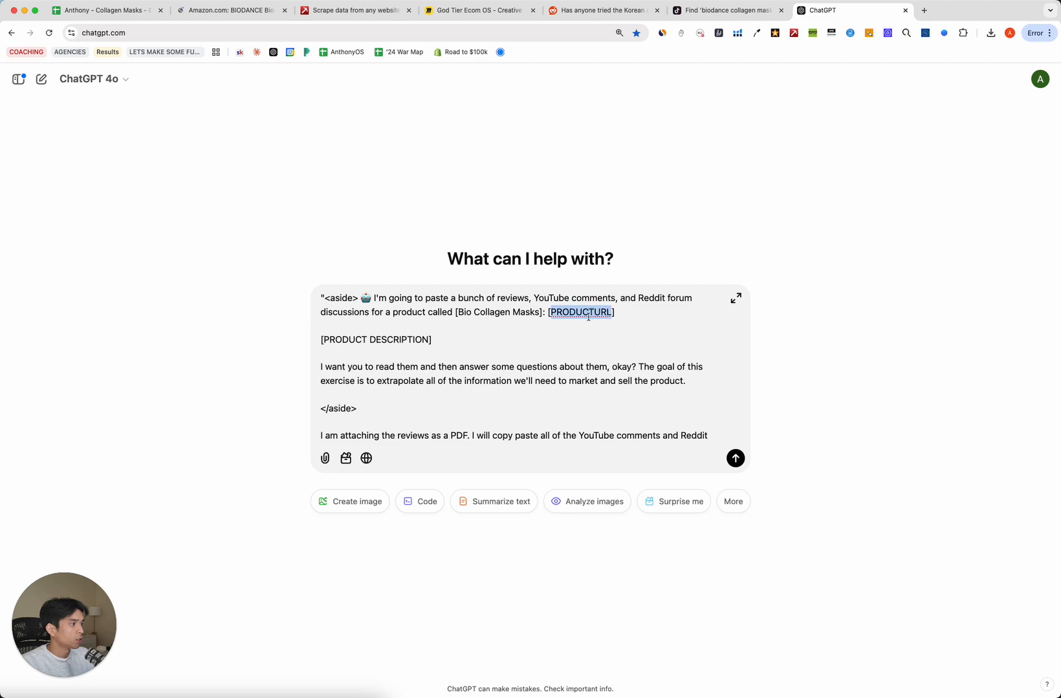
key(super+v)
Replace [PRODUCT DESCRIPTION] with the Amazon 'About this item' bullet points.
click(223, 11)
scroll(604, 463, down, 10)
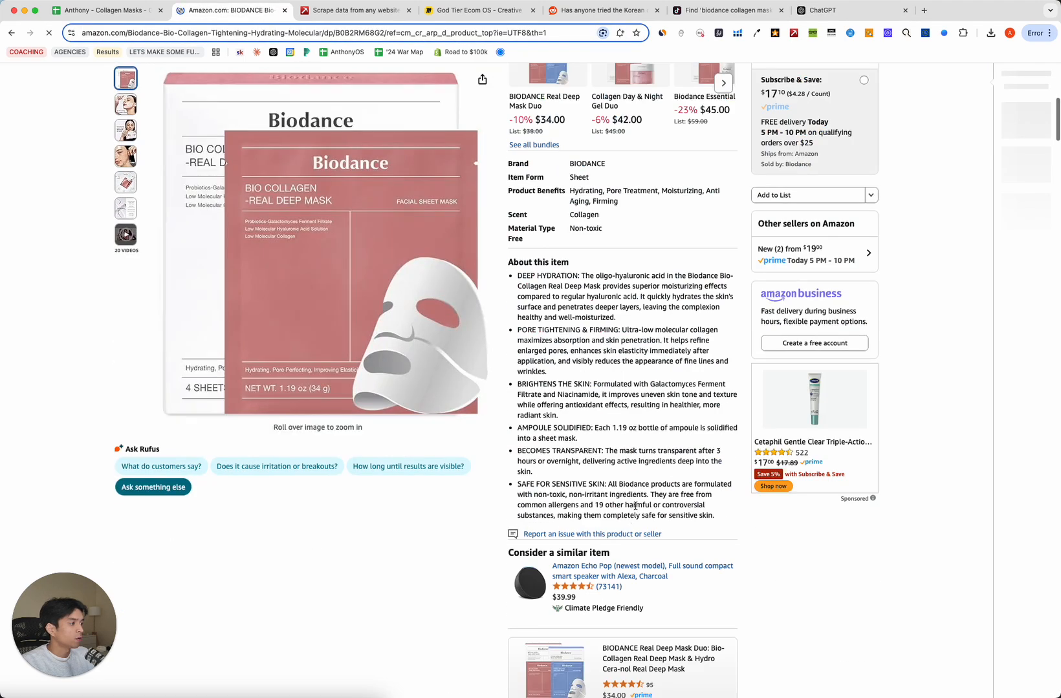
drag(714, 516, 513, 279)
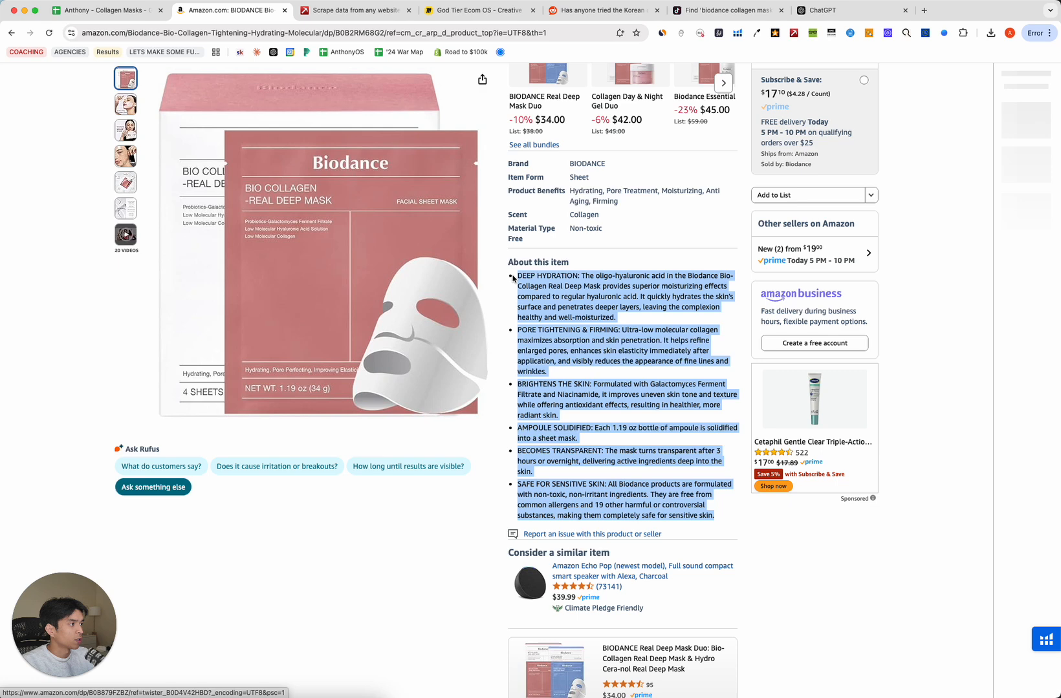
click(821, 10)
double_click(405, 365)
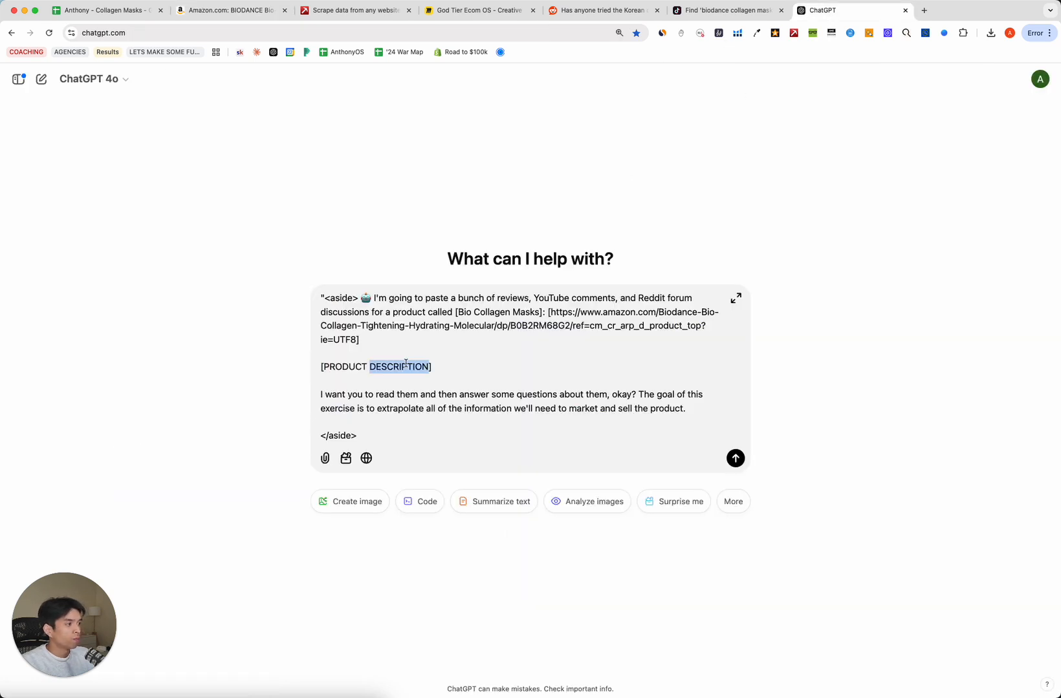
key(alt+BackSpace)
key(alt+BackSpace)
key(super+v)
scroll(538, 424, down, 1)
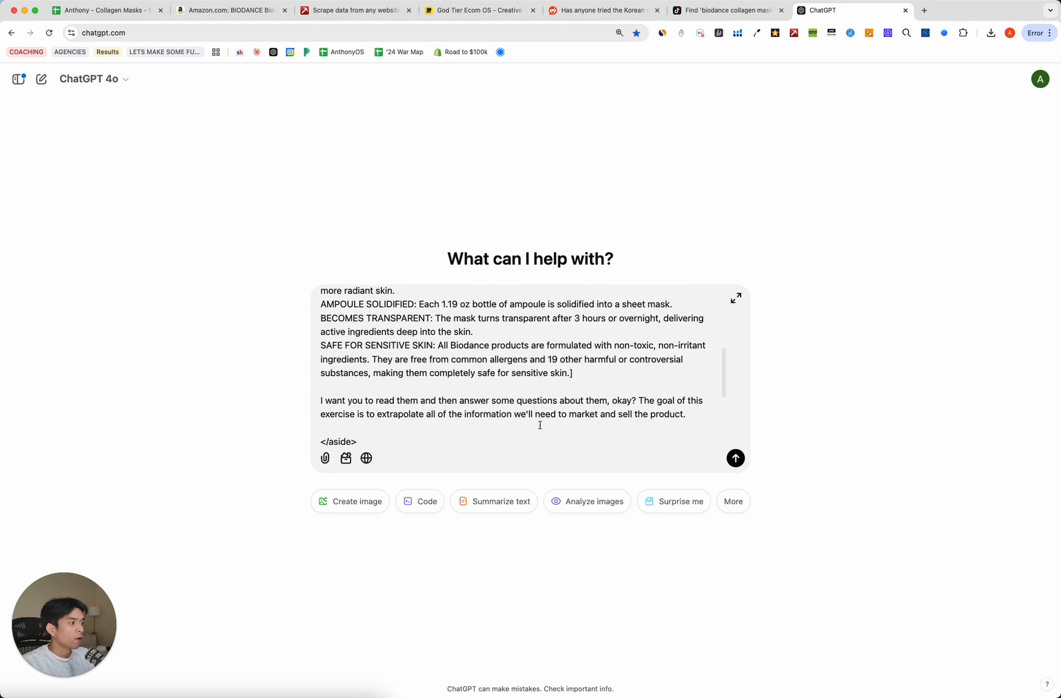
scroll(459, 387, up, 10)
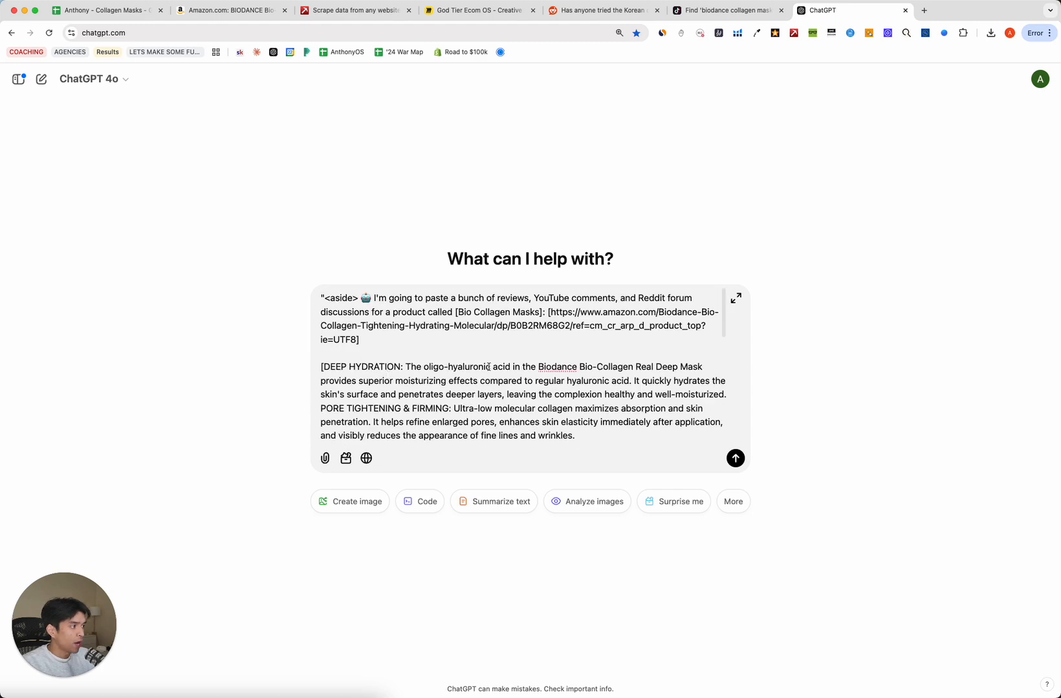
scroll(521, 368, down, 8)
scroll(522, 369, down, 5)
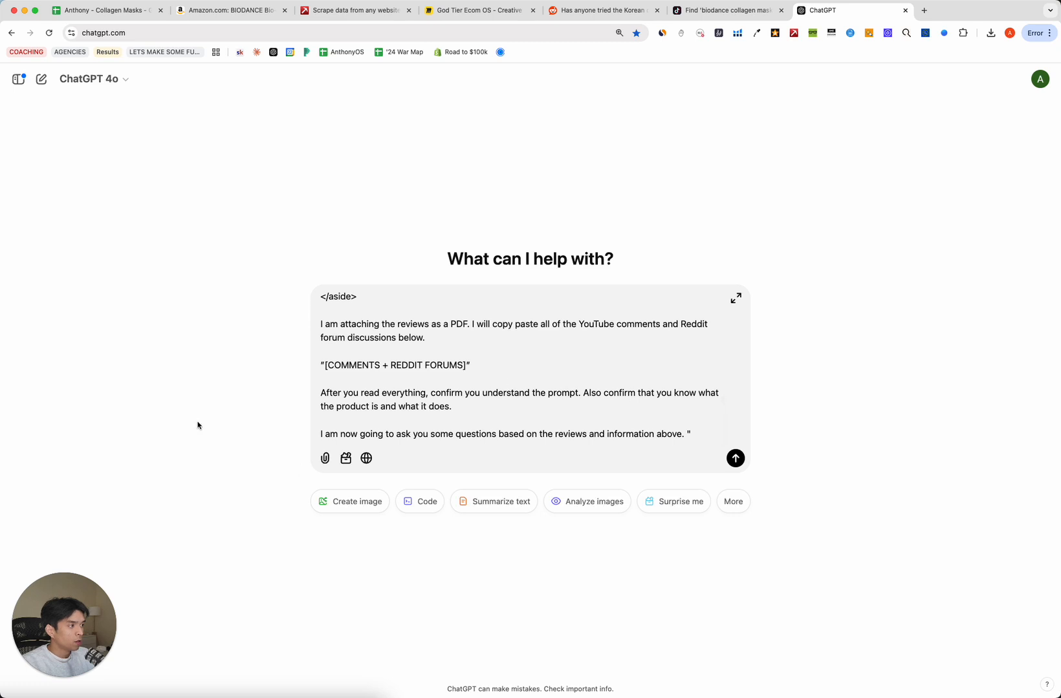
Attach the Bio-Collagen Amazon Reviews Export PDF from Downloads to the ChatGPT prompt.
click(4, 696)
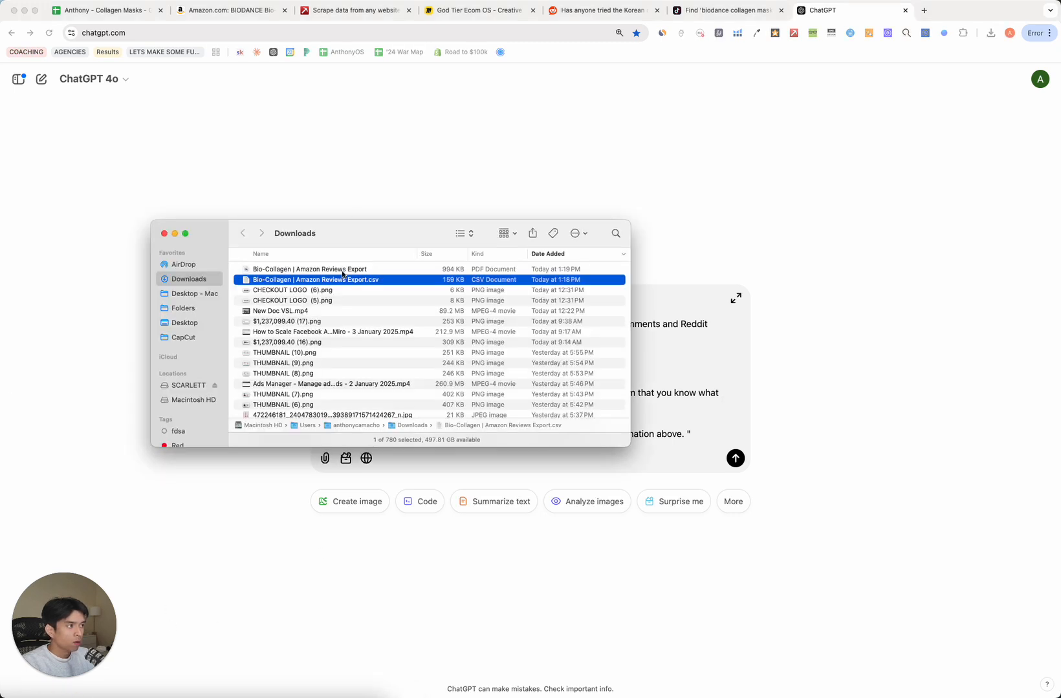
drag(343, 271, 679, 355)
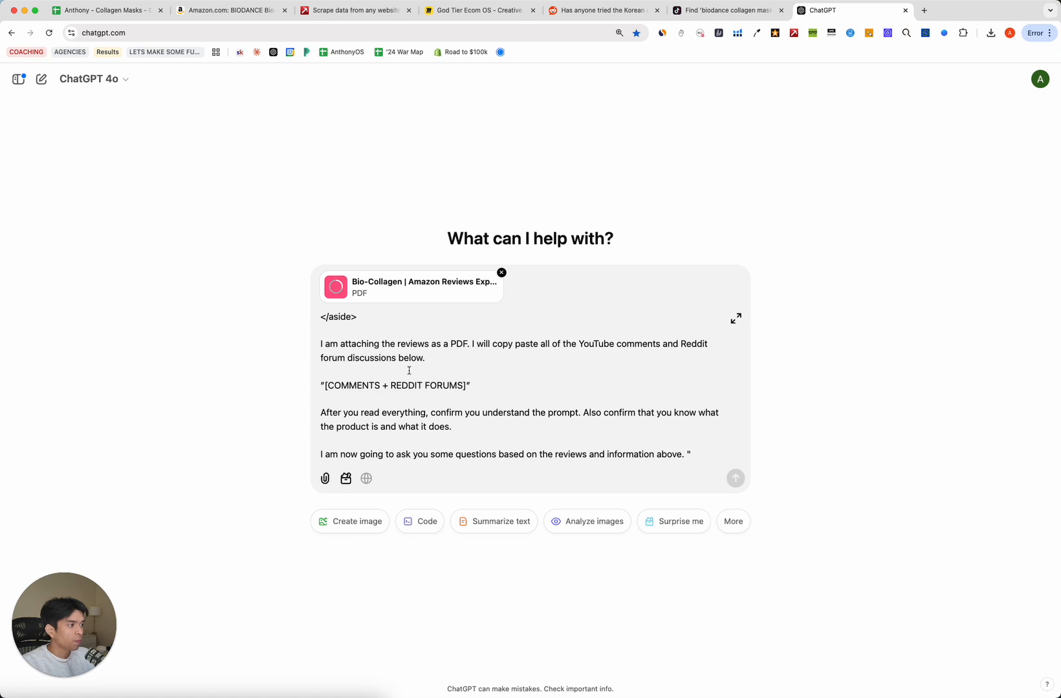
drag(328, 387, 465, 386)
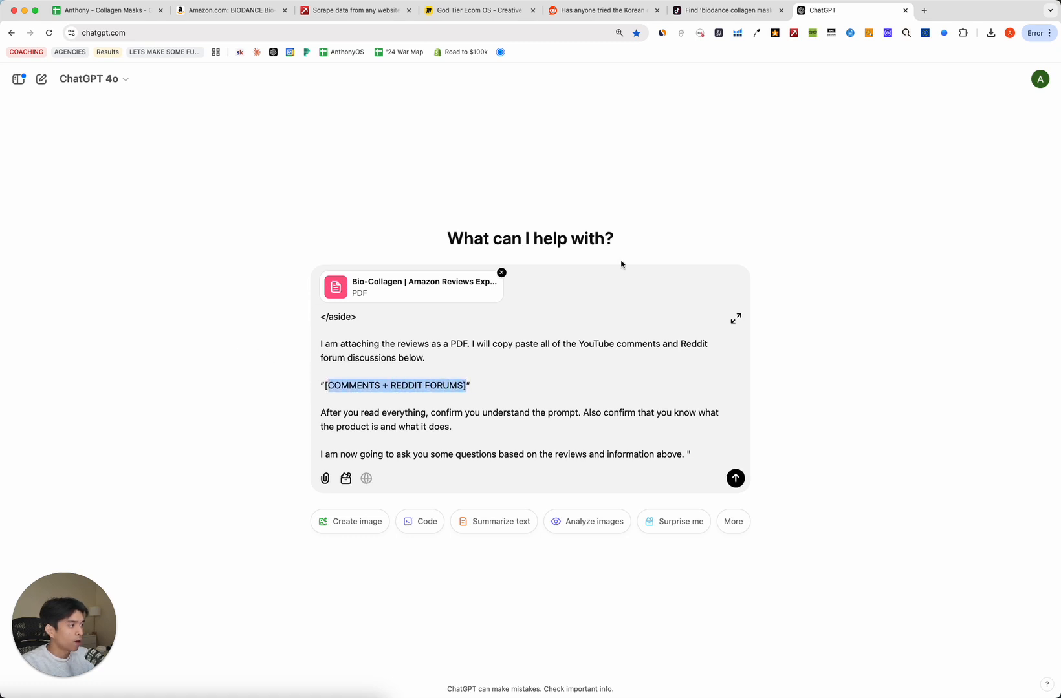
In the 00. START HERE sheet, select the first Reddit thread link in C19.
click(103, 11)
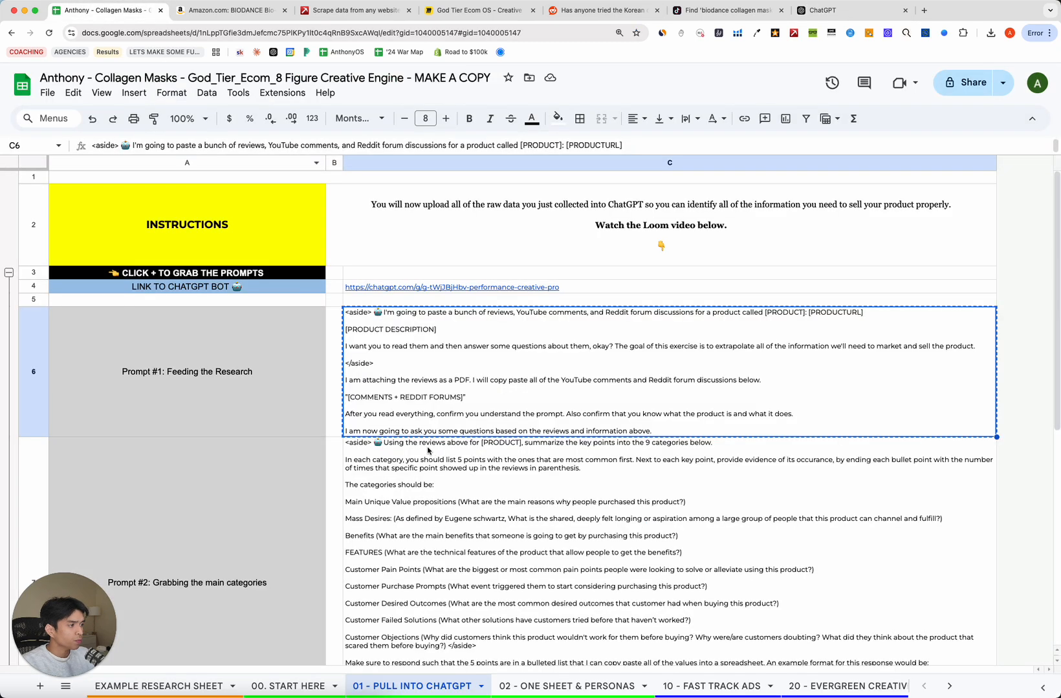
click(185, 684)
click(289, 686)
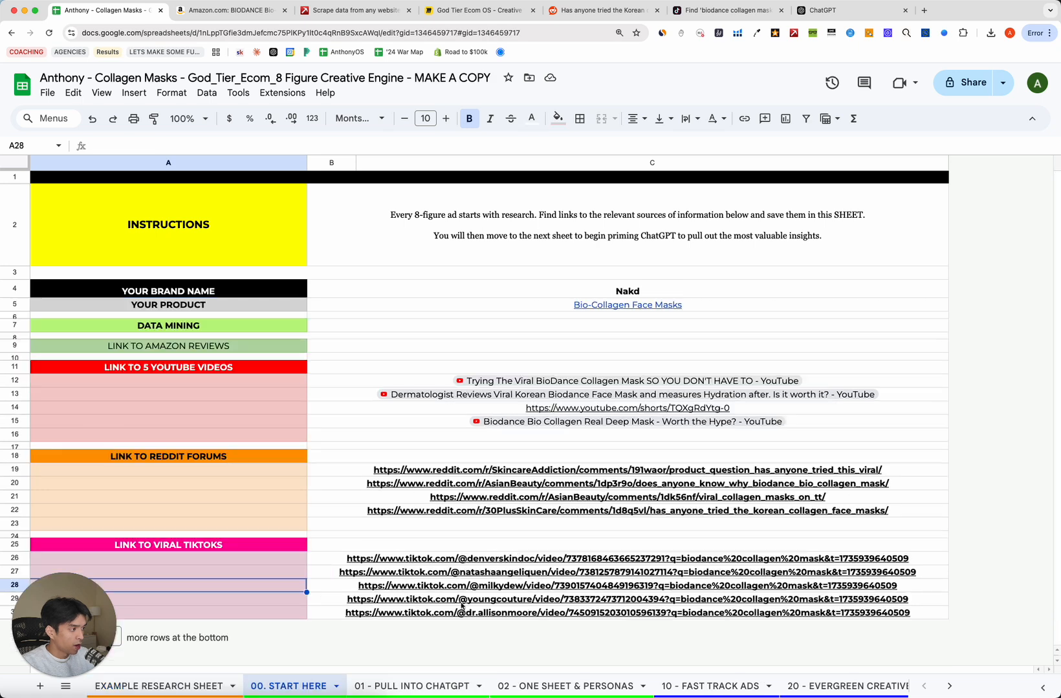
click(502, 472)
Open the first Reddit thread and select its comments text.
click(428, 493)
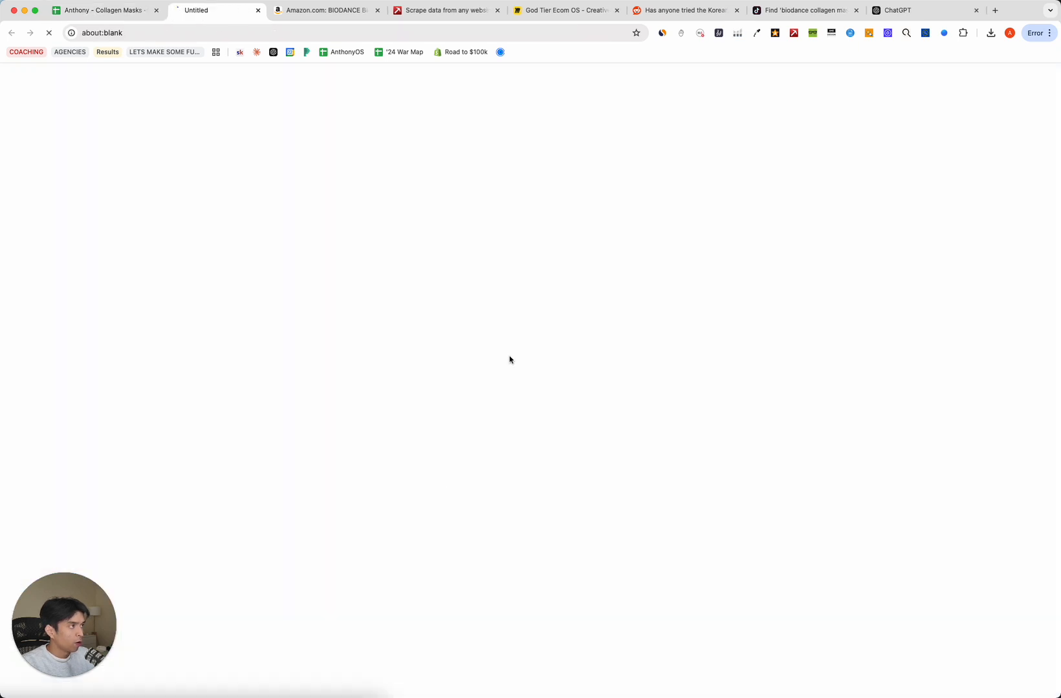
scroll(253, 279, down, 3)
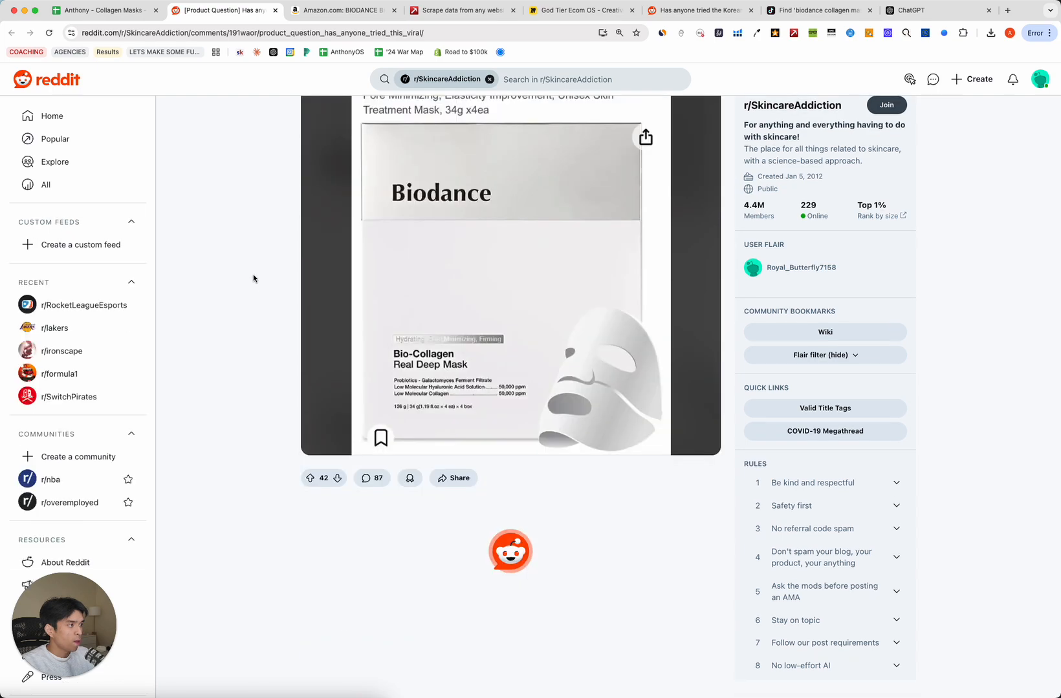
scroll(255, 398, down, 10)
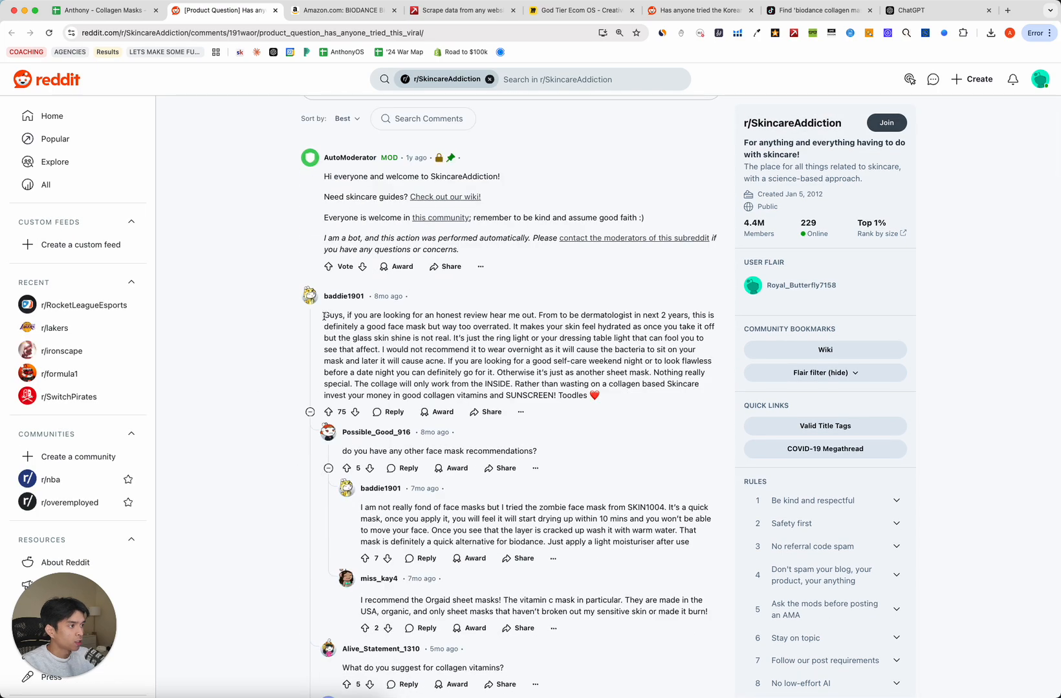
drag(324, 316, 693, 358)
click(252, 202)
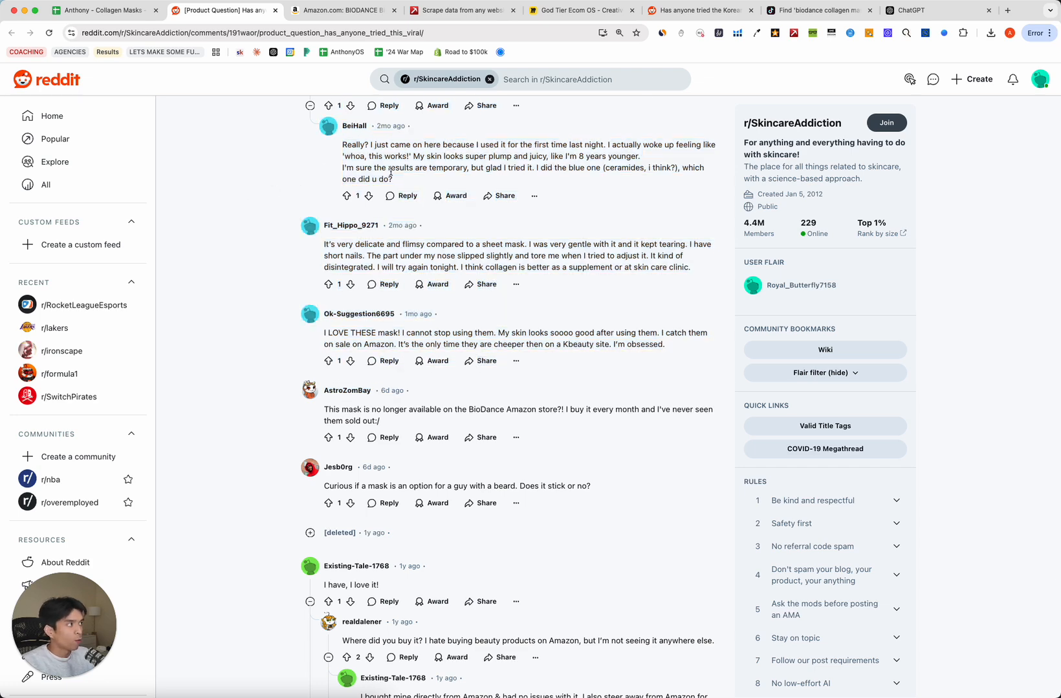
Replace the FORUMS placeholder in the ChatGPT draft with the pasted Reddit comments.
click(946, 12)
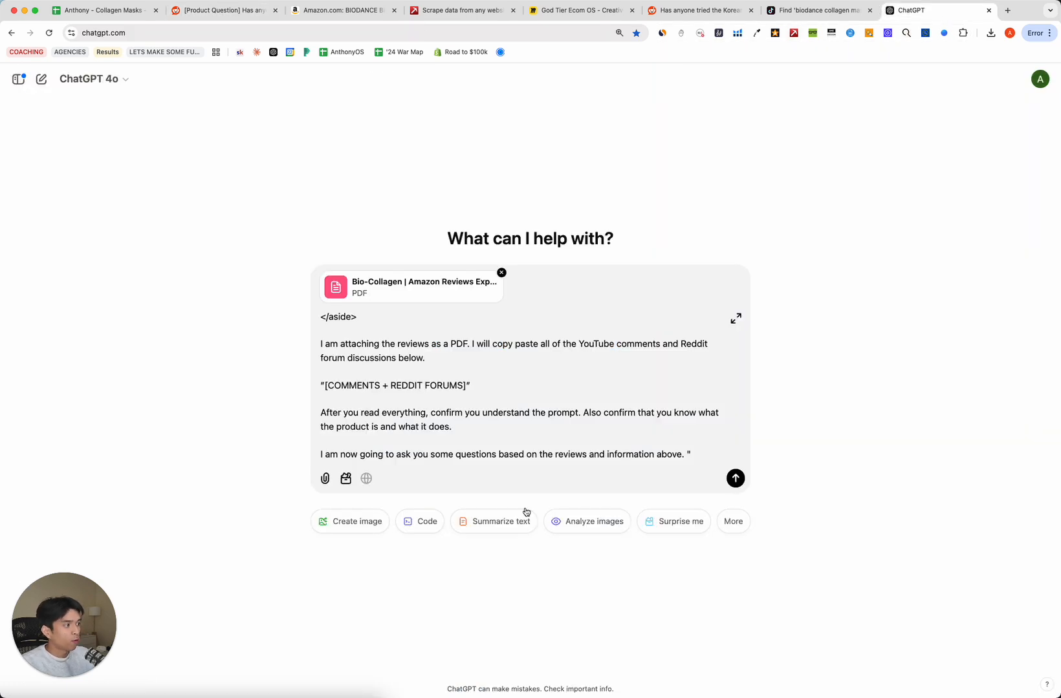
double_click(423, 386)
key(BackSpace)
key(alt+BackSpace)
key(alt+BackSpace)
key(alt+BackSpace)
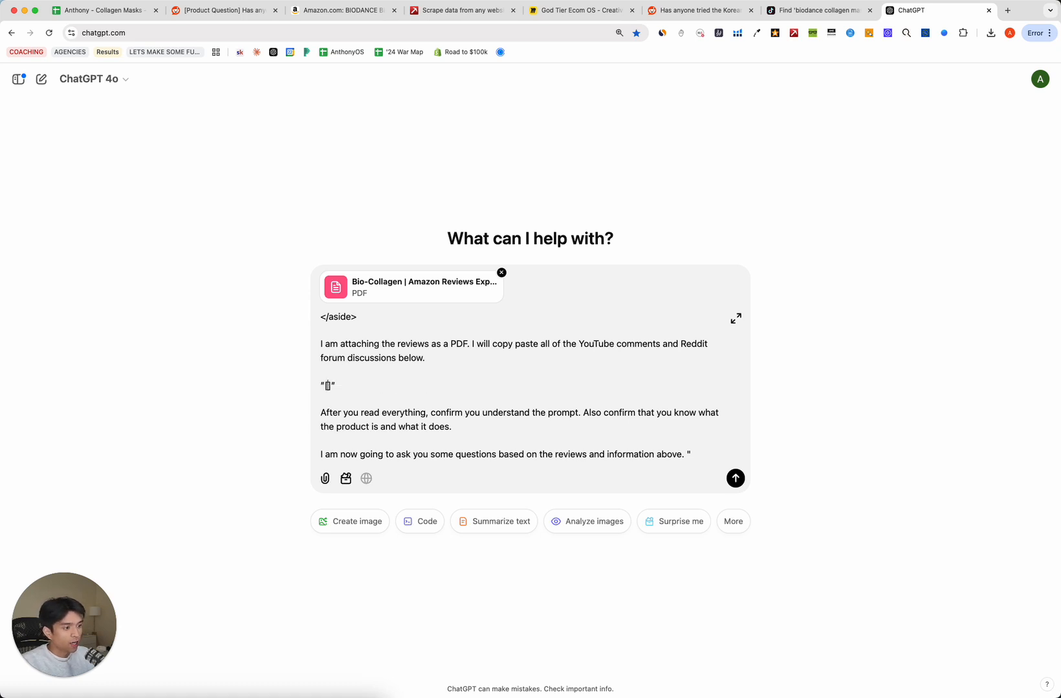
key(super+v)
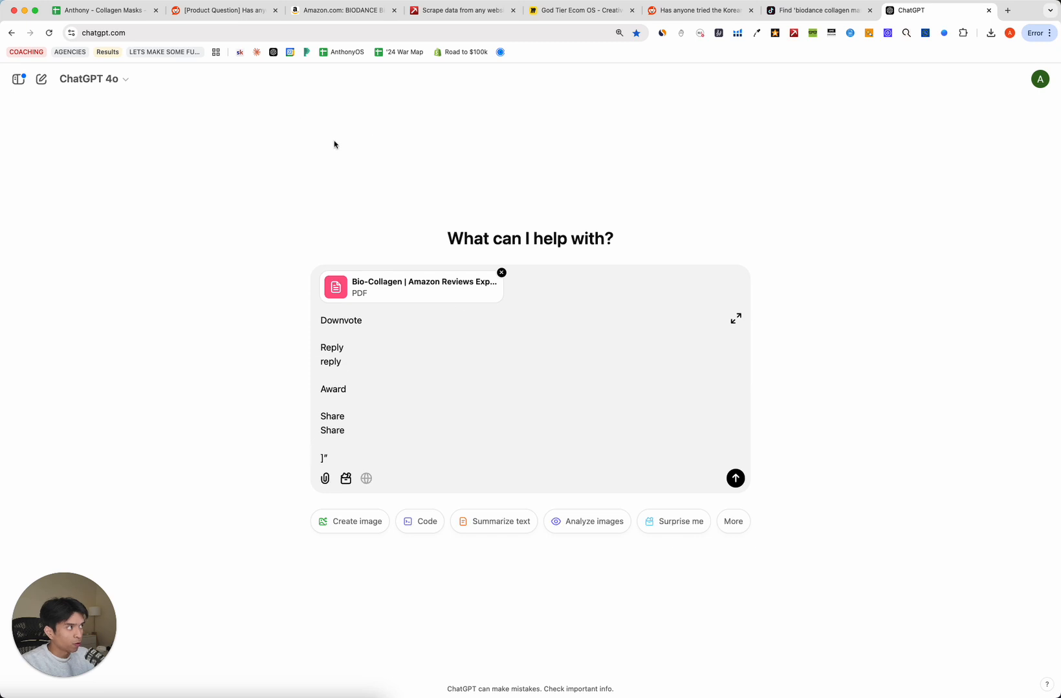
Open the AsianBeauty Reddit thread linked in C20 and select its comments.
click(104, 11)
click(214, 10)
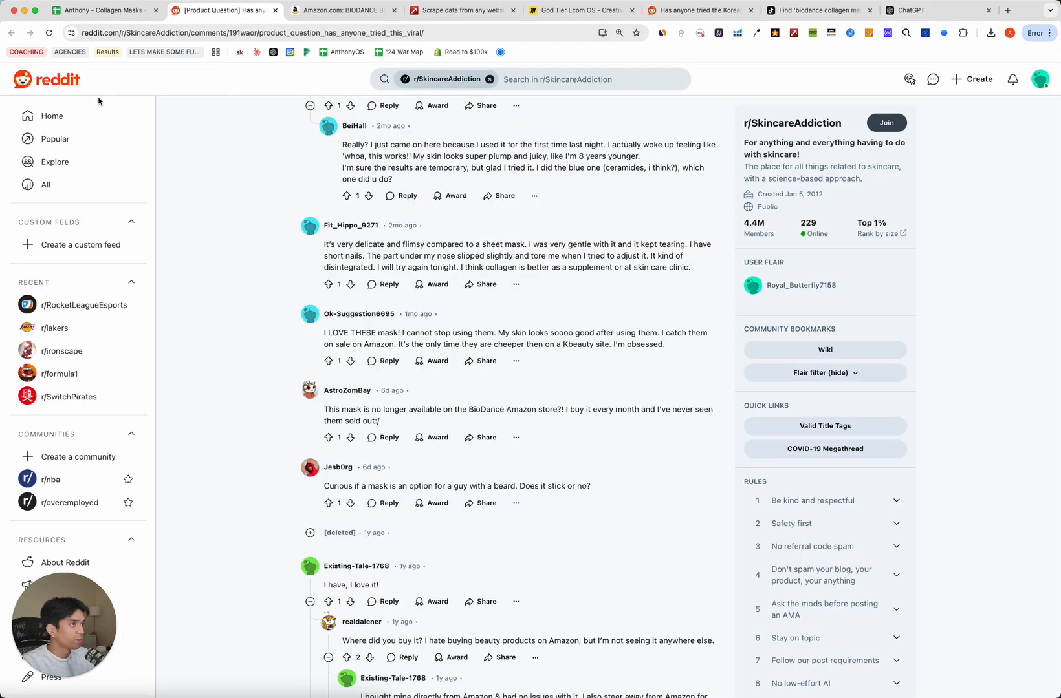
click(103, 10)
click(483, 489)
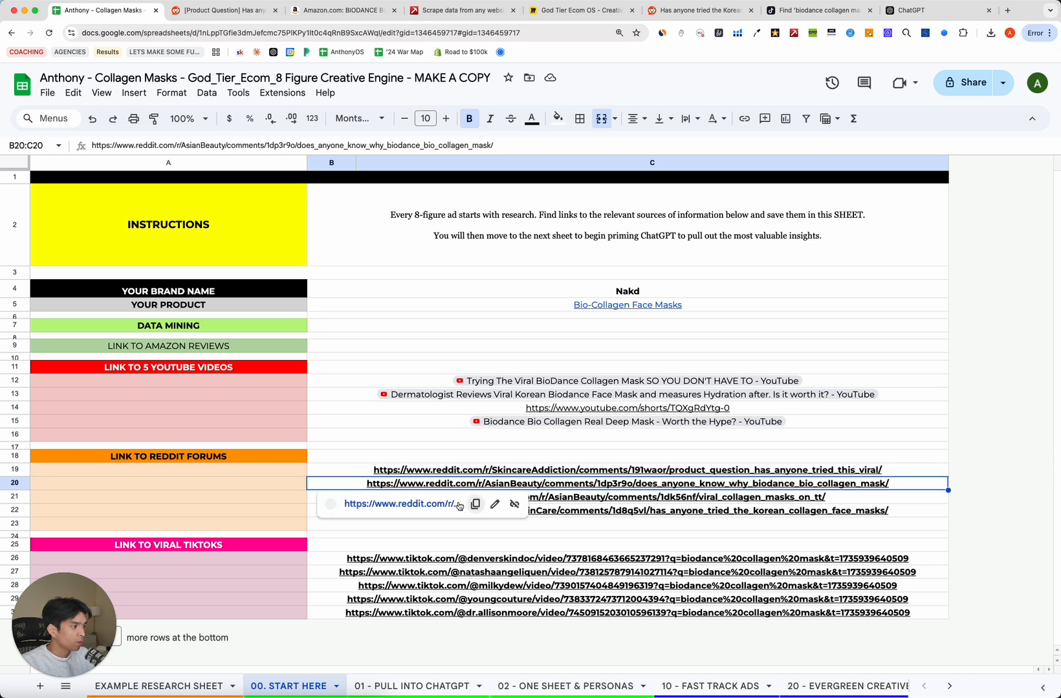
click(395, 505)
scroll(272, 291, down, 10)
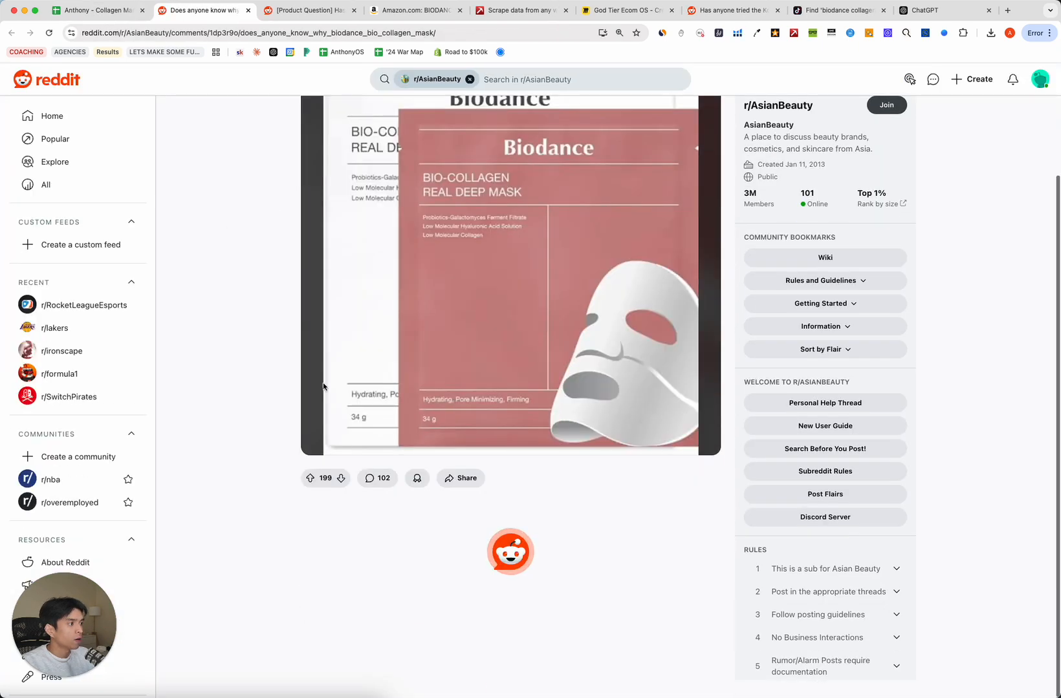
scroll(505, 291, down, 15)
drag(322, 160, 726, 448)
scroll(630, 331, down, 5)
scroll(705, 507, down, 7)
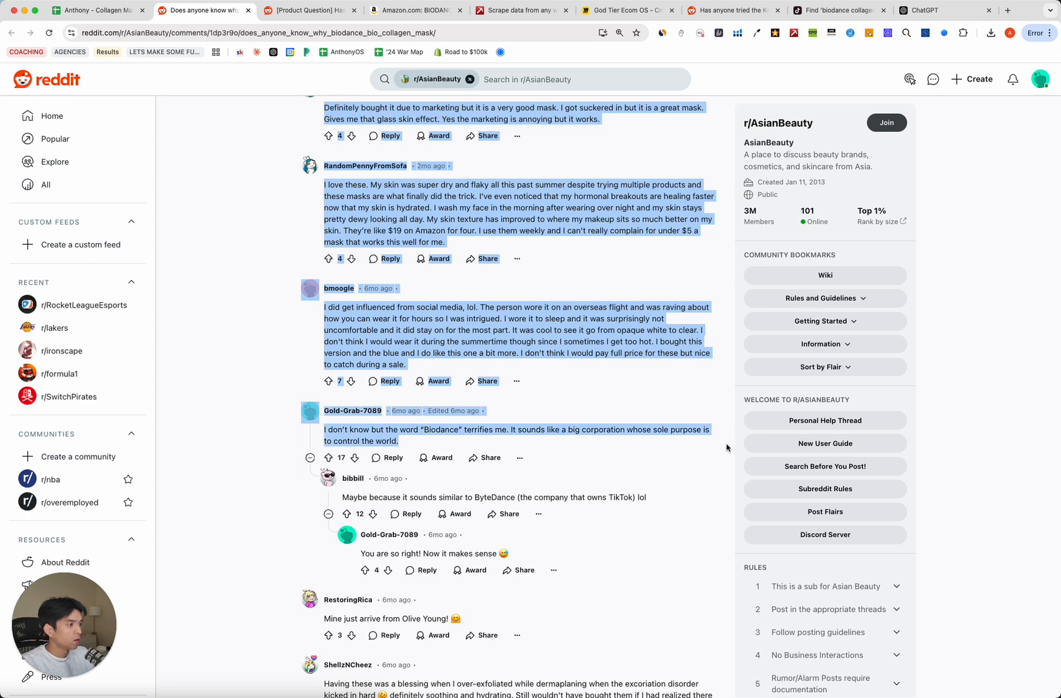
Paste the AsianBeauty comments just before the prompt's closing bracket, adding blank lines after.
click(931, 10)
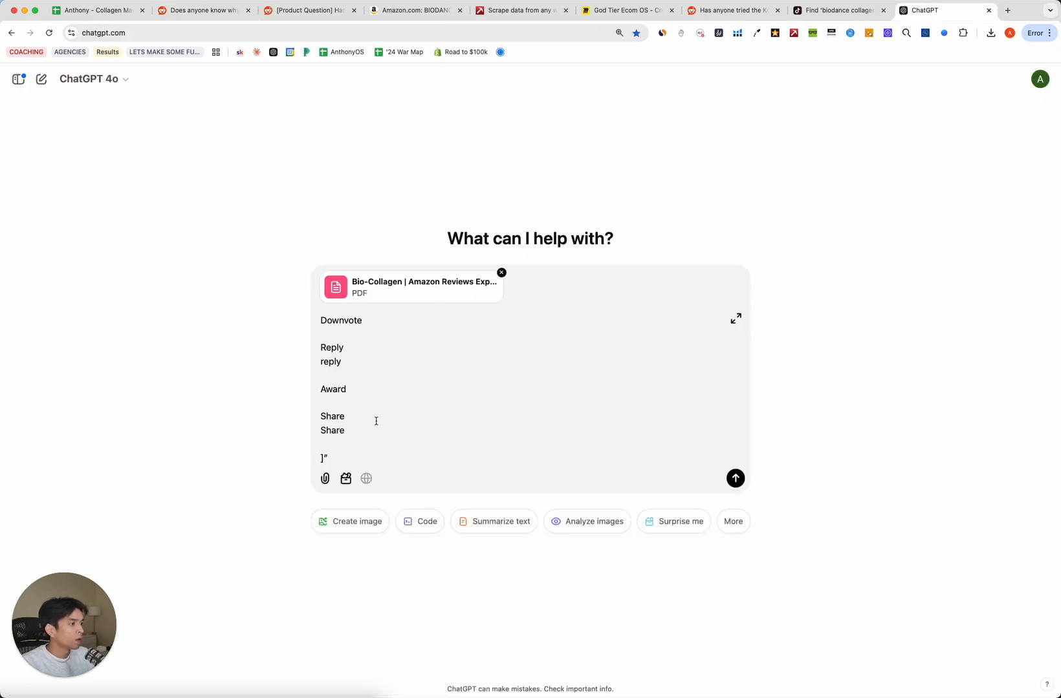
click(323, 457)
key(super+v)
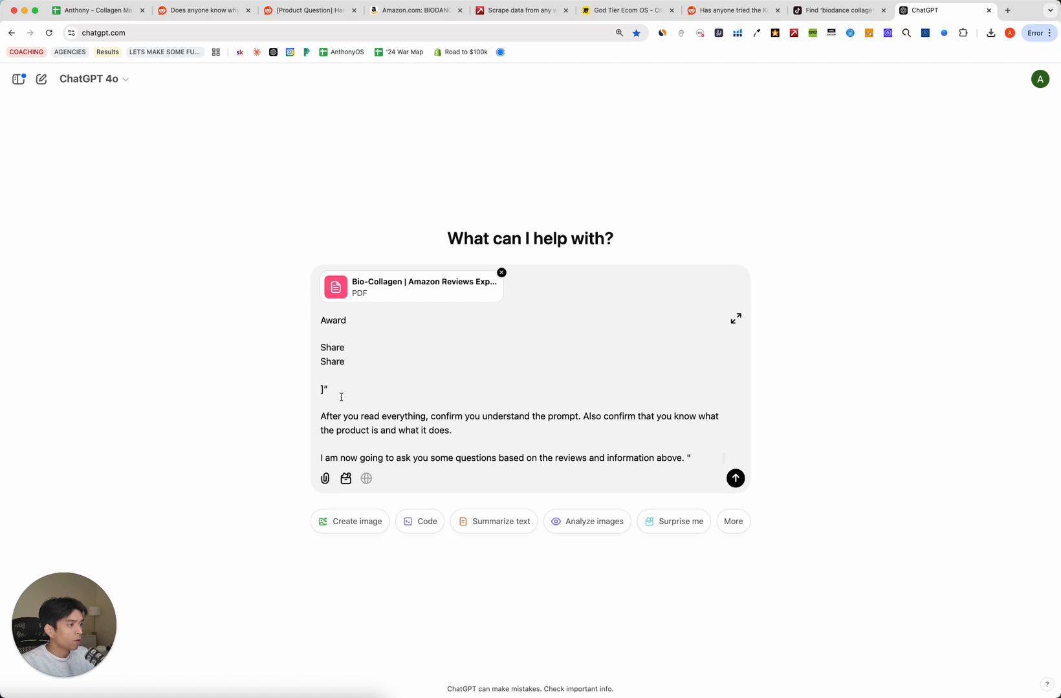
key(super+v)
scroll(392, 360, down, 2)
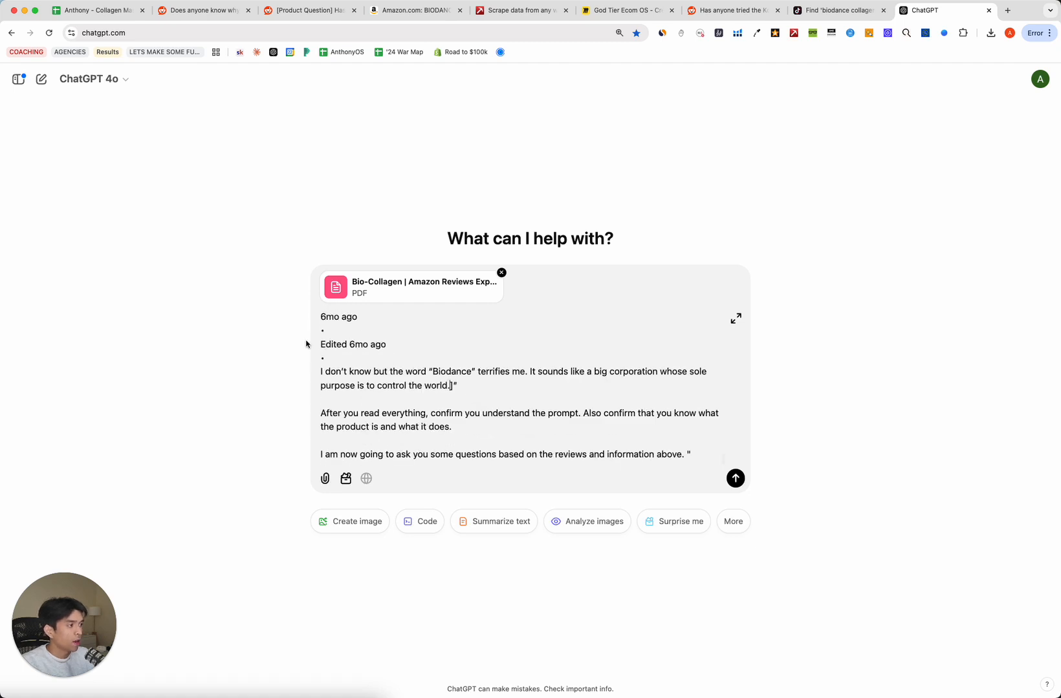
key(shift+Return)
key(shift+Return)
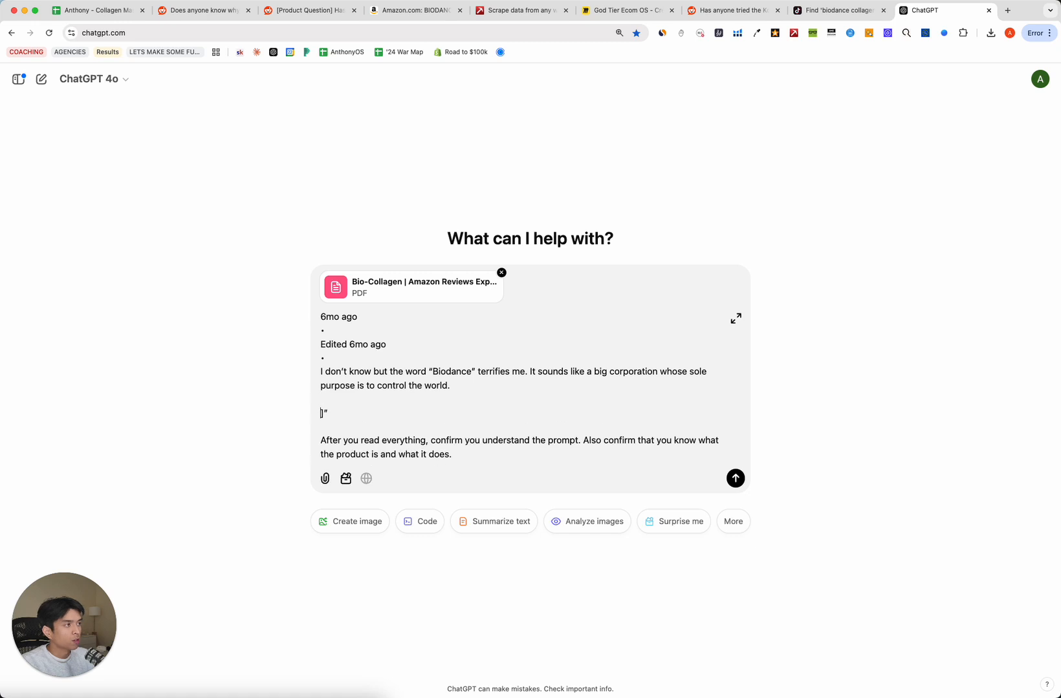
Open the row 21 Reddit thread from the research sheet and select its comments.
click(304, 10)
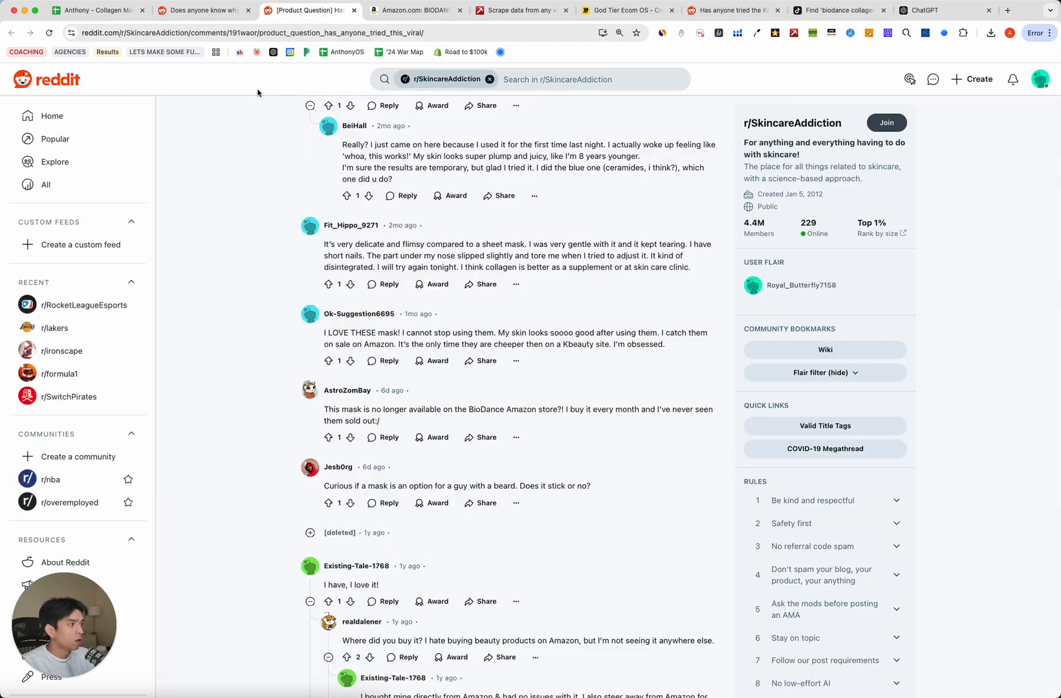
click(206, 10)
click(97, 10)
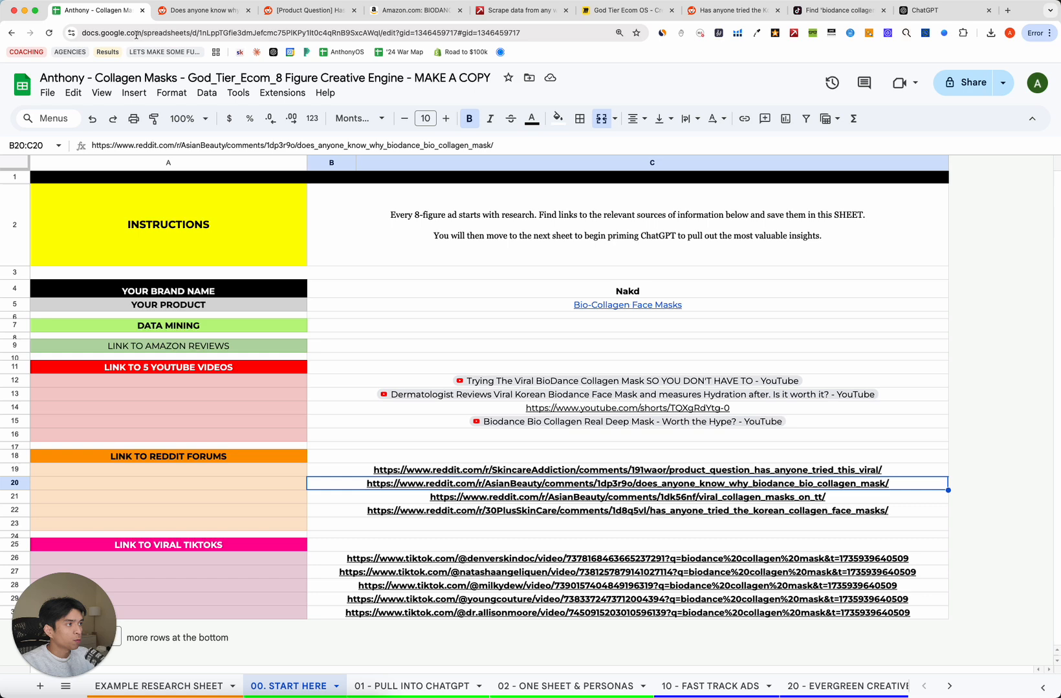
click(521, 498)
click(427, 518)
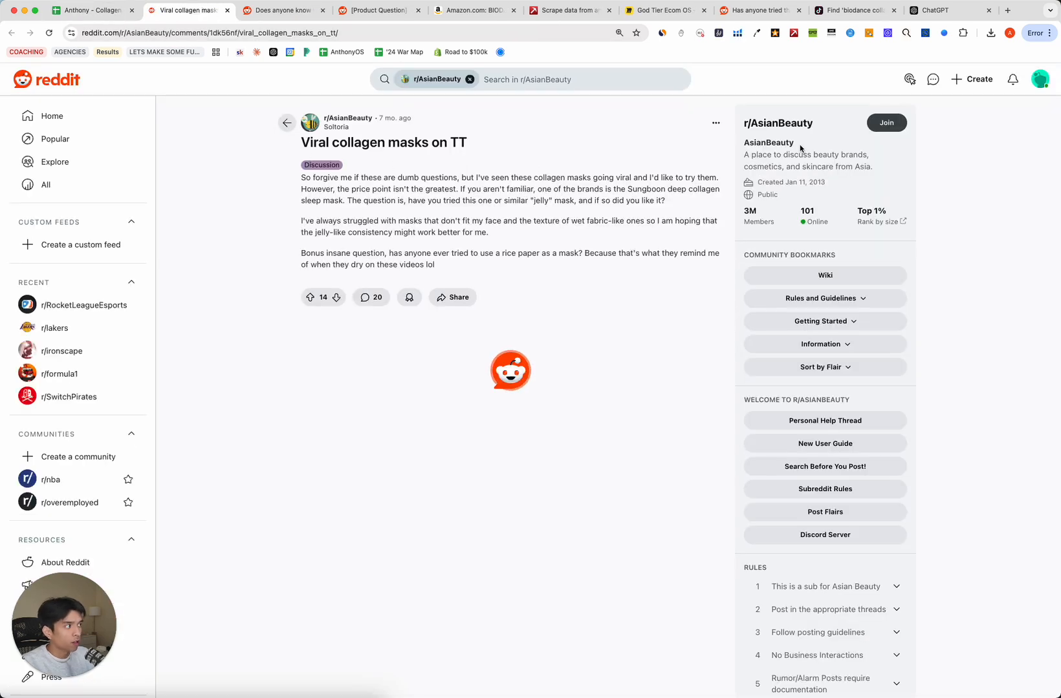
double_click(742, 212)
scroll(375, 297, down, 7)
scroll(324, 226, up, 3)
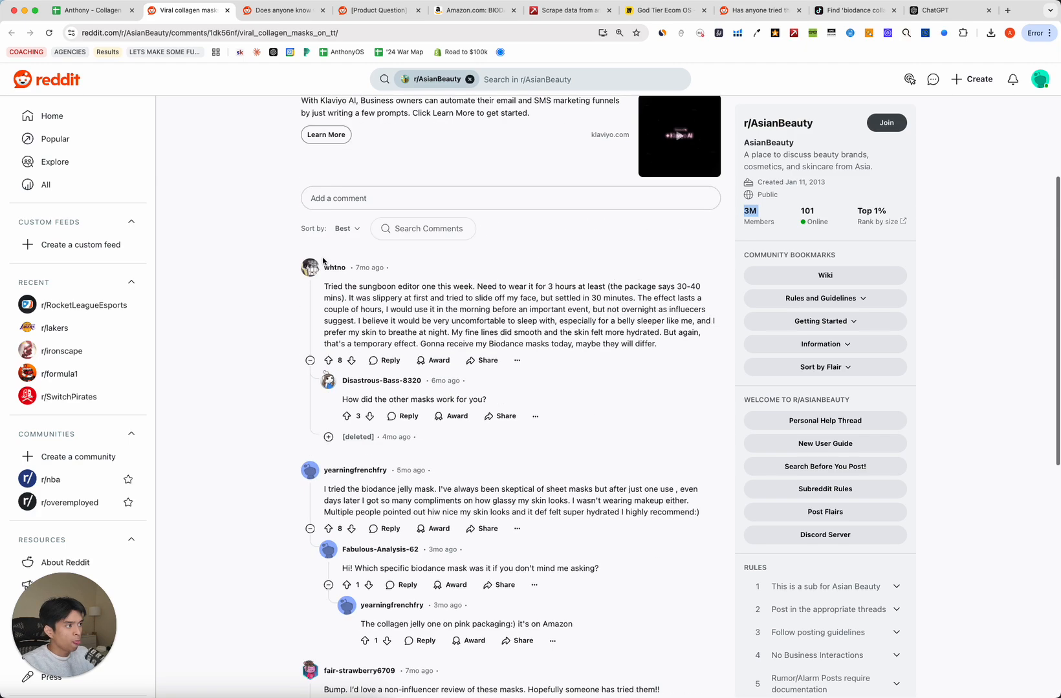
drag(324, 287, 715, 450)
scroll(453, 360, down, 9)
scroll(647, 275, up, 1)
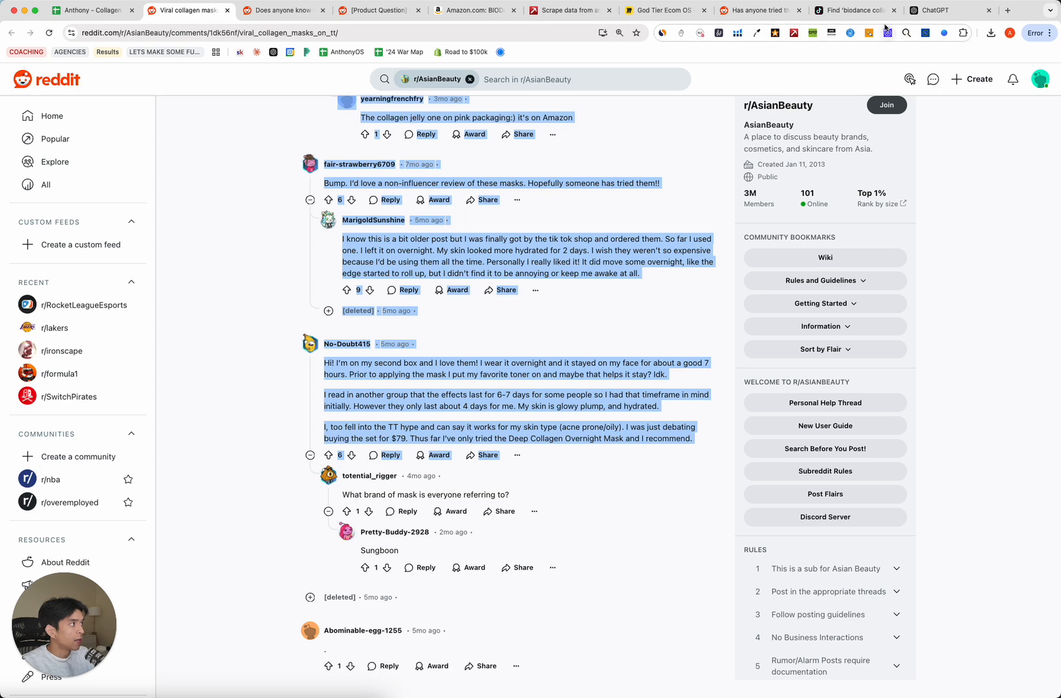
Paste the thread comments before the closing bracket and send the prompt with the reviews PDF.
click(938, 10)
scroll(322, 416, down, 1)
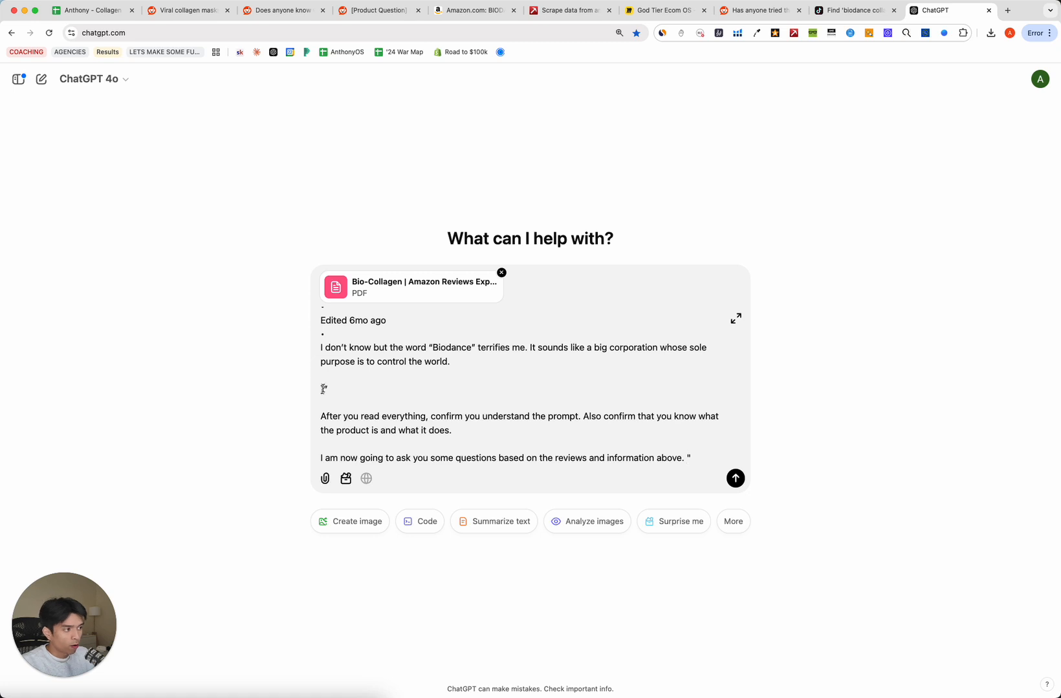
click(351, 402)
key(super+v)
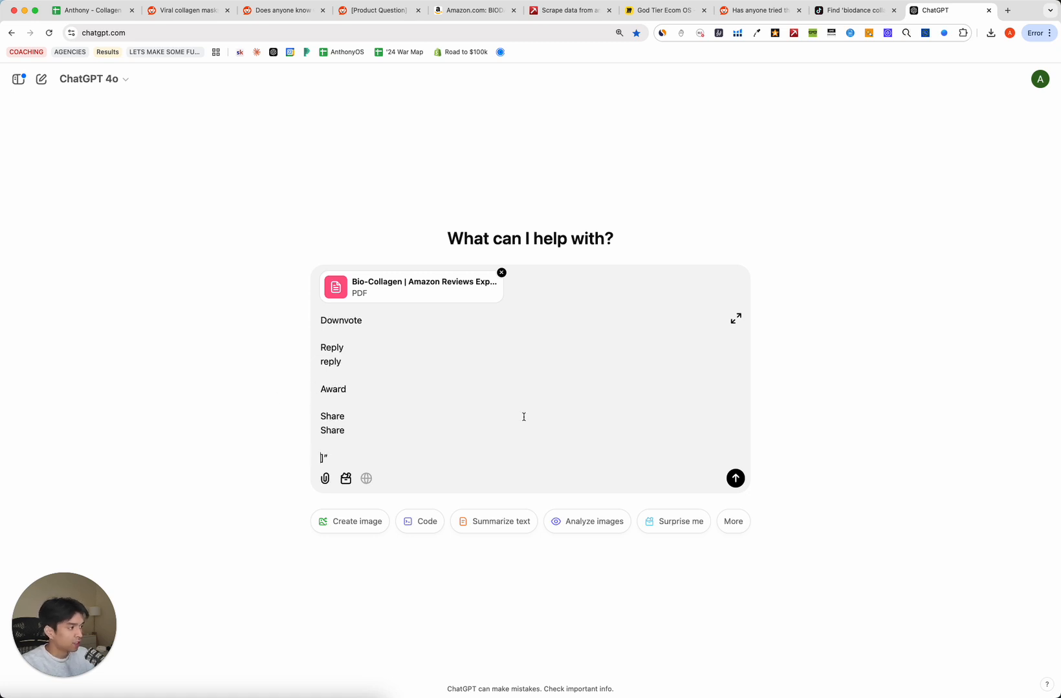
scroll(447, 417, down, 3)
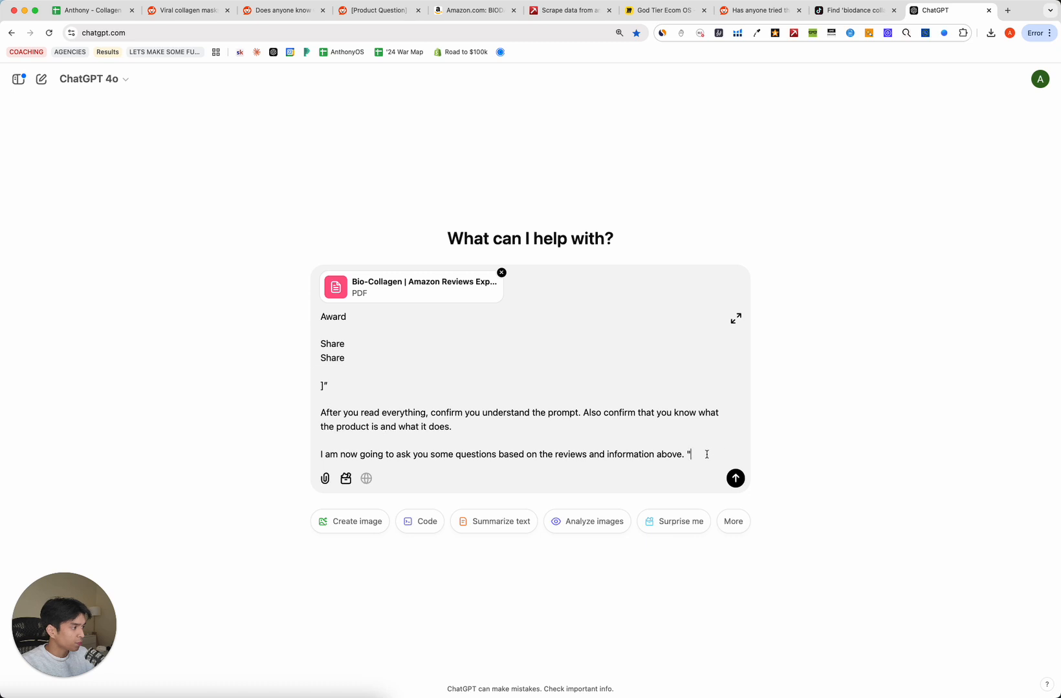
drag(706, 455, 439, 372)
scroll(439, 373, down, 5)
click(439, 372)
scroll(447, 374, down, 5)
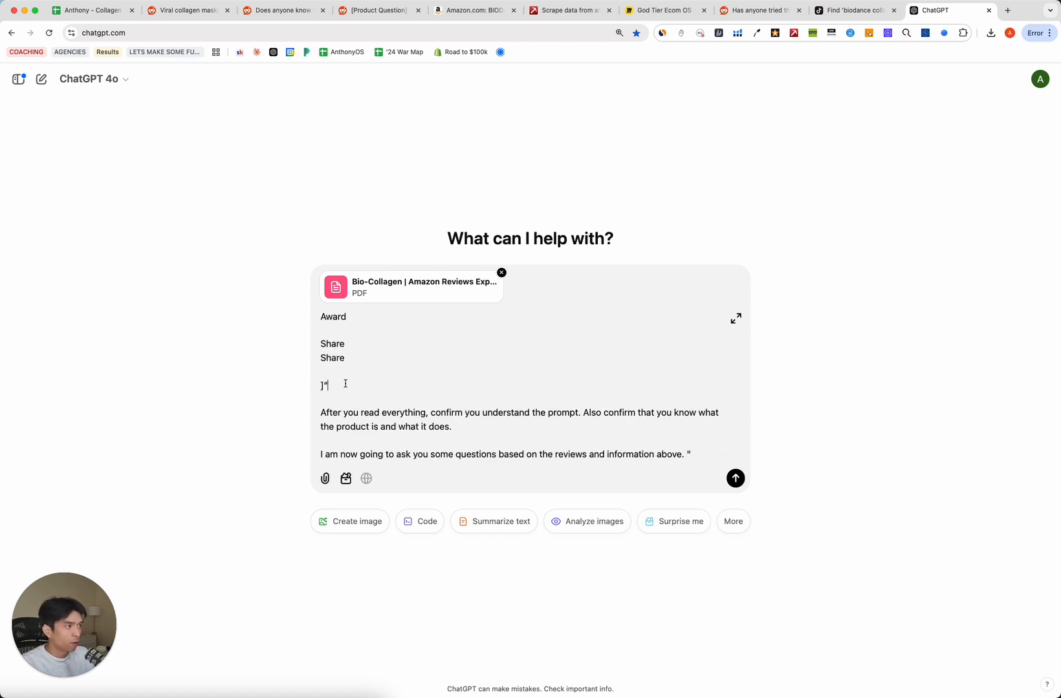
click(735, 478)
Read ChatGPT's reply identifying the Biodance Bio-Collagen Real Deep Mask, then return to the research sheet.
scroll(398, 458, down, 10)
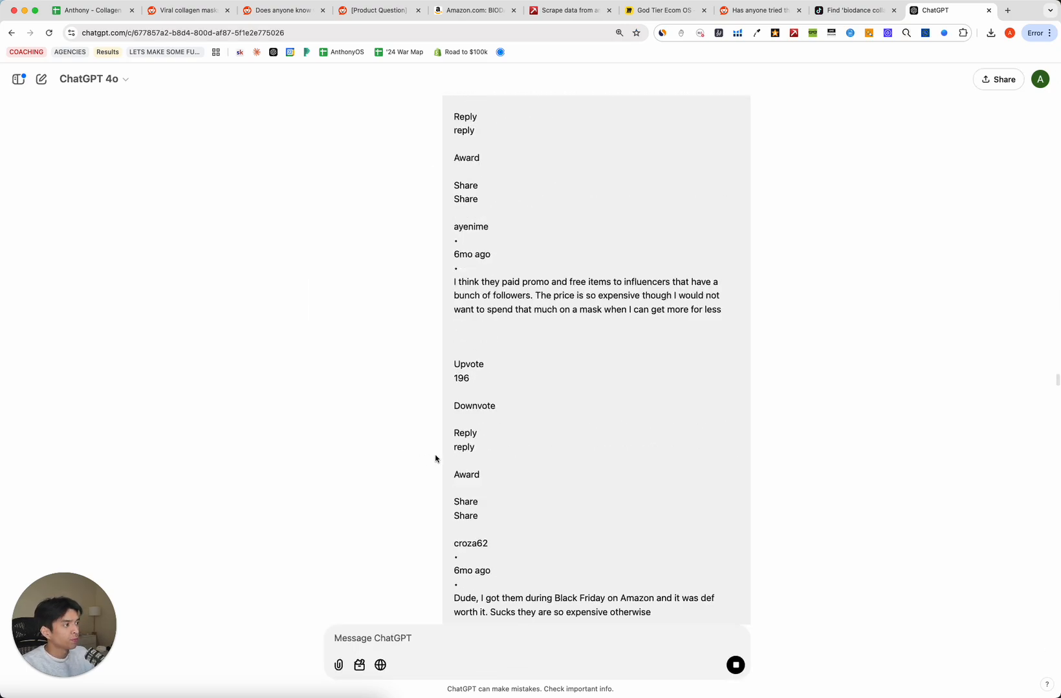
scroll(435, 459, down, 15)
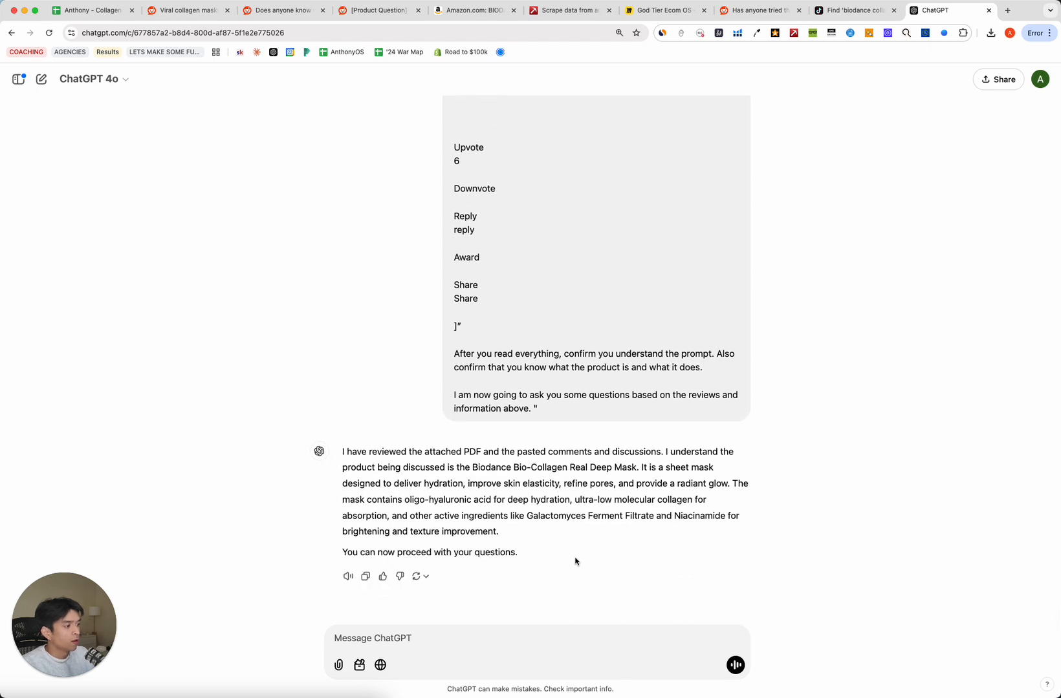
drag(340, 454, 661, 454)
click(523, 515)
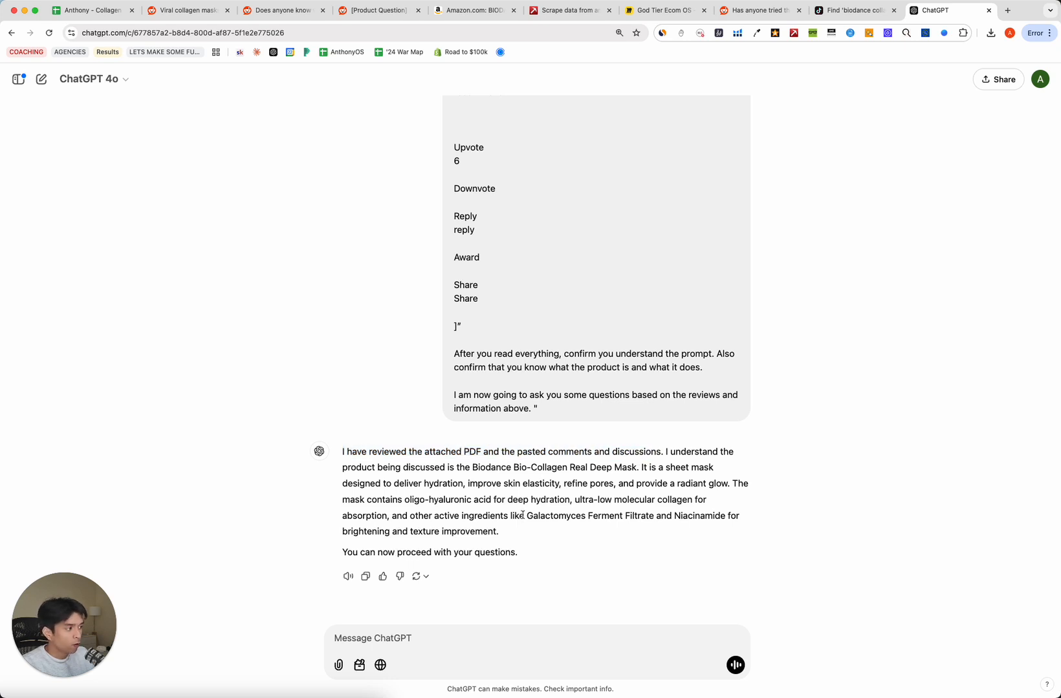
drag(633, 573, 343, 453)
click(743, 367)
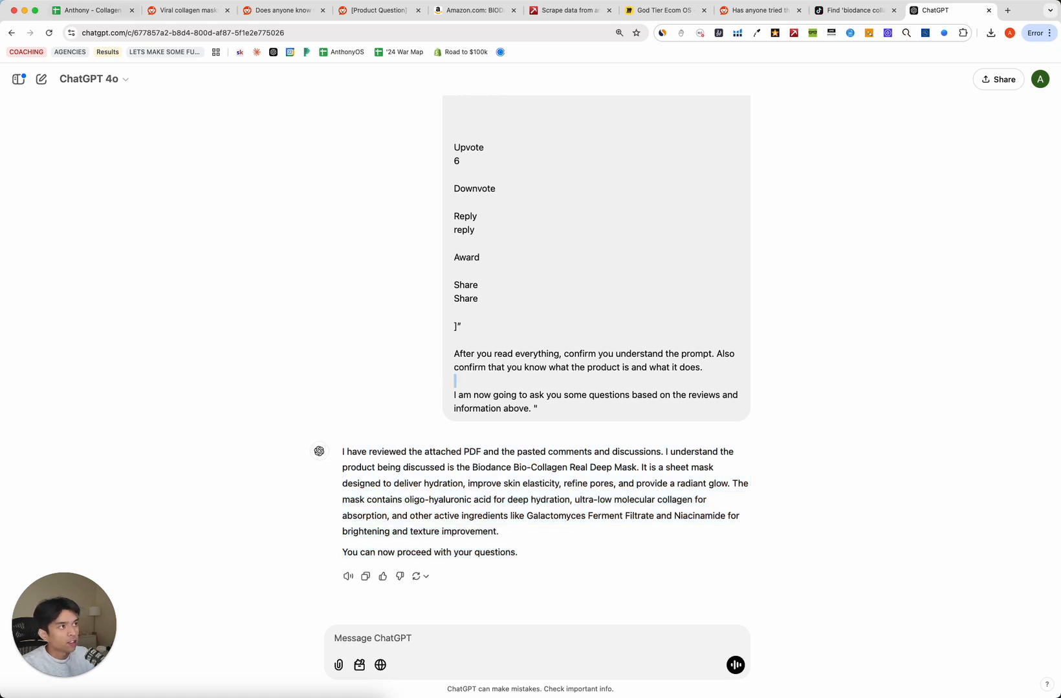
click(107, 11)
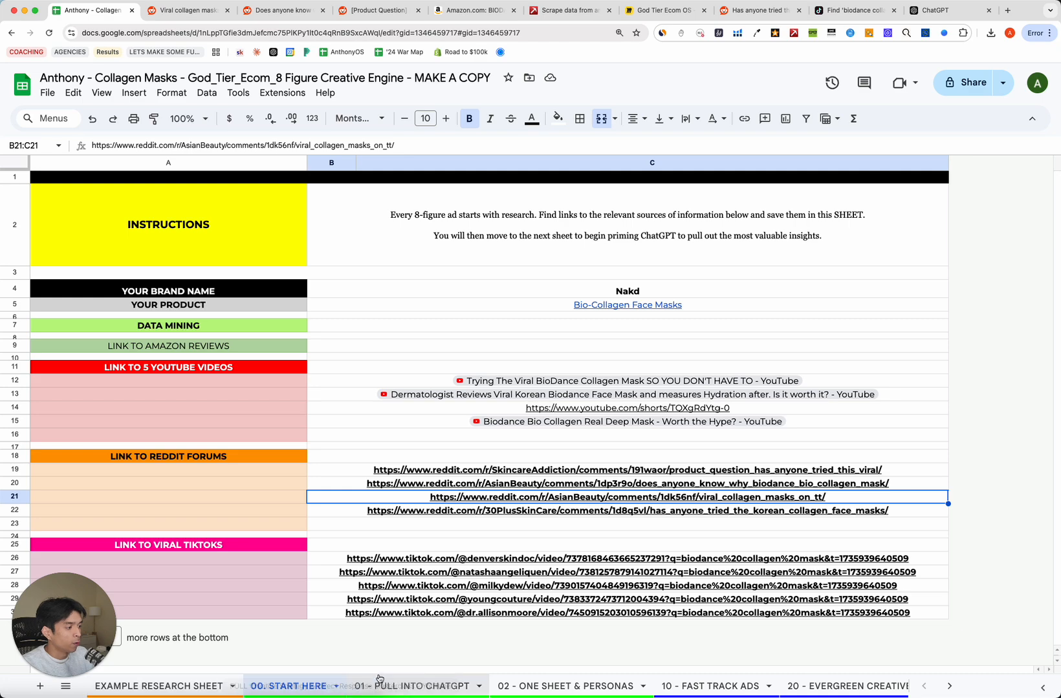
Copy the Prompt #2 text from C7 of the 01 - PULL INTO CHATGPT sheet.
click(412, 687)
click(178, 498)
scroll(234, 432, down, 4)
scroll(227, 322, up, 2)
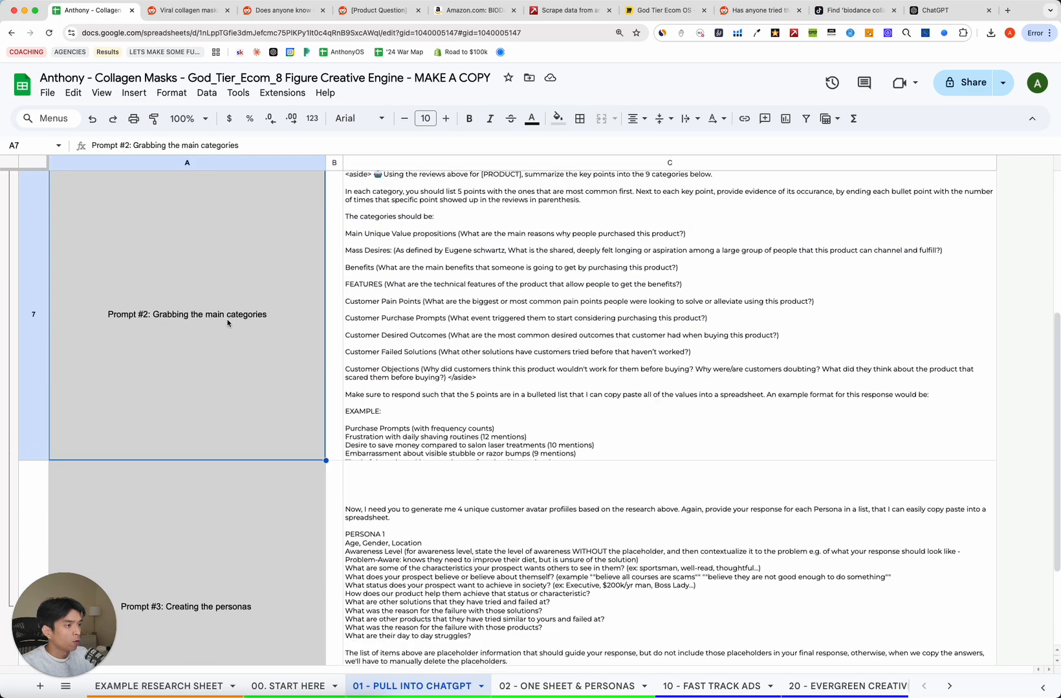
click(625, 361)
key(cmd+c)
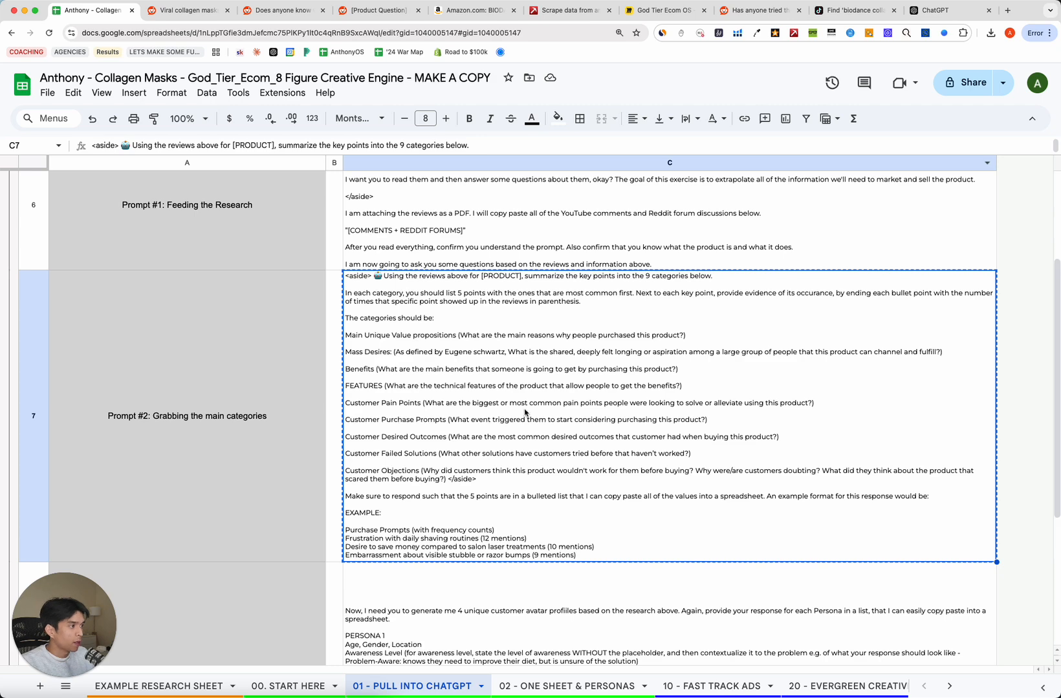
Paste Prompt #2 into ChatGPT, replace PRODUCT with 'Bio-Collagen Masks', and send it.
click(944, 11)
click(393, 631)
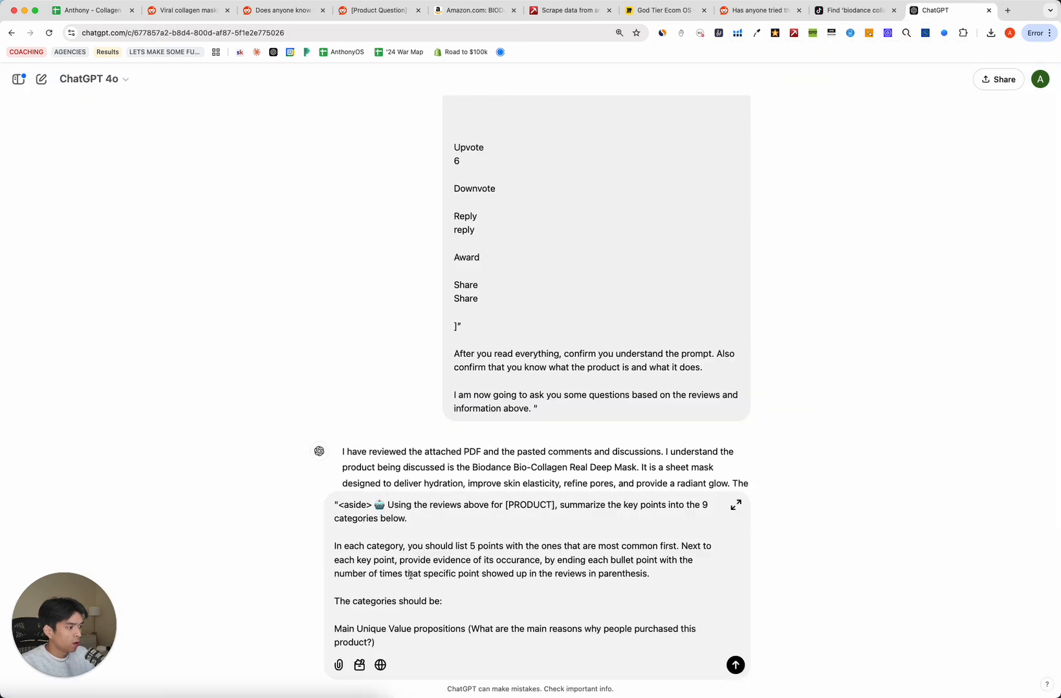
key(cmd+v)
scroll(521, 598, down, 3)
scroll(523, 569, up, 5)
double_click(529, 506)
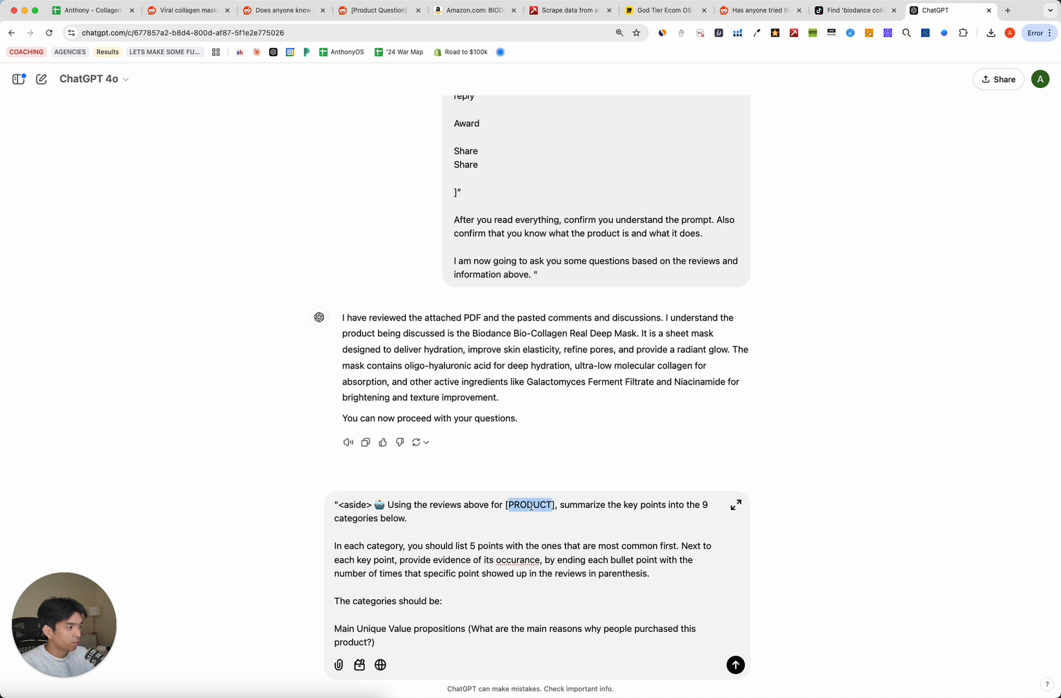
text(Bio-Collagen)
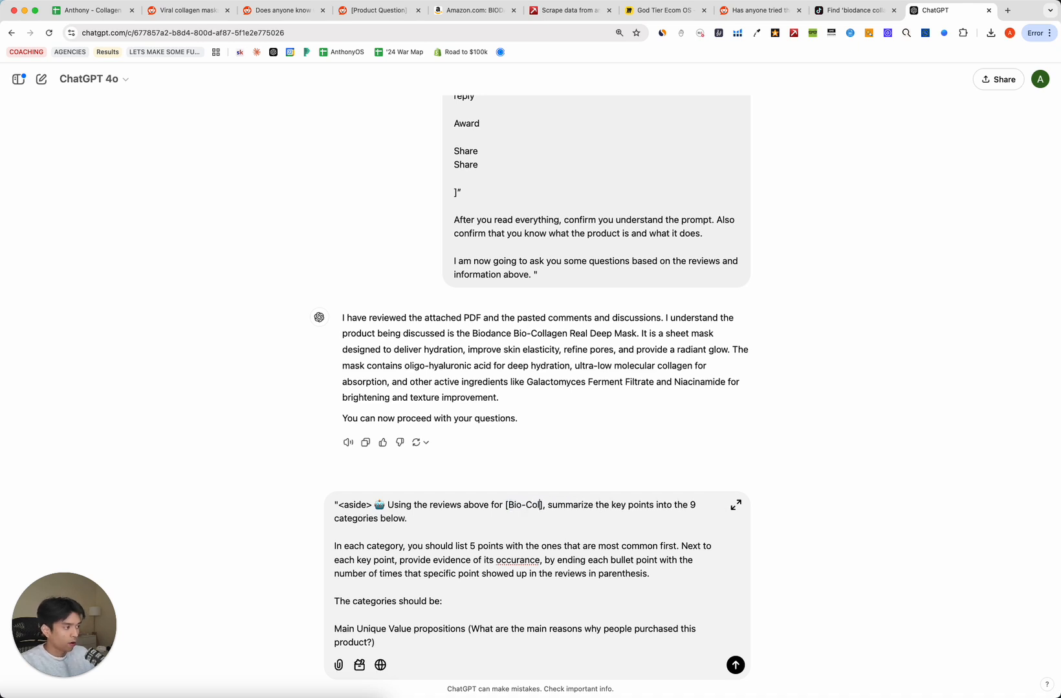
text( Masks)
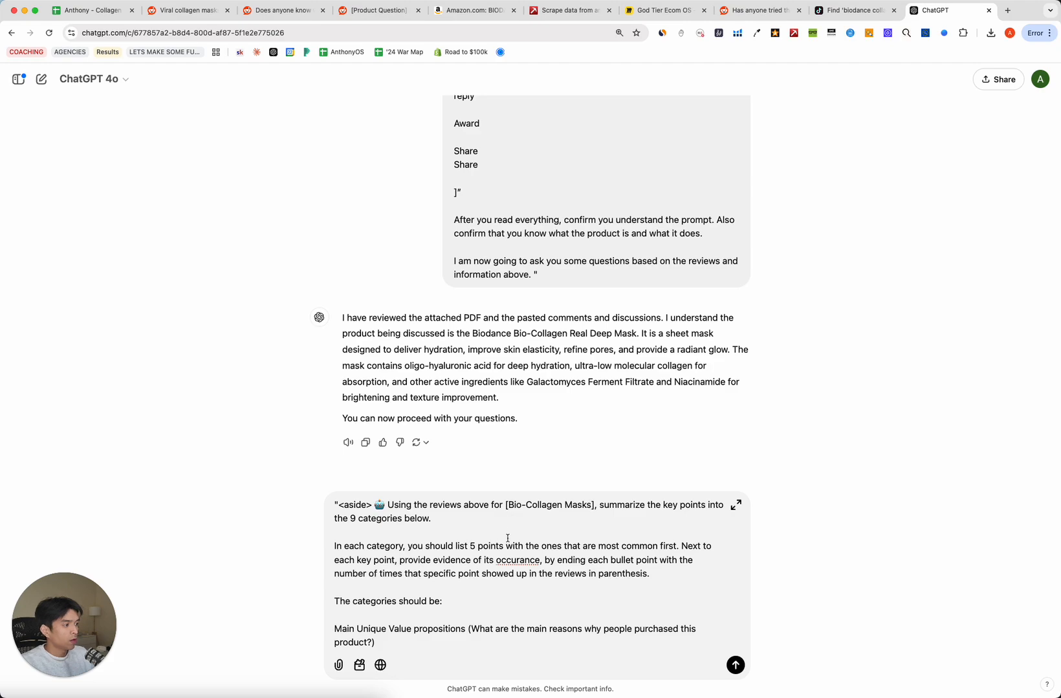
scroll(507, 538, down, 15)
key(Return)
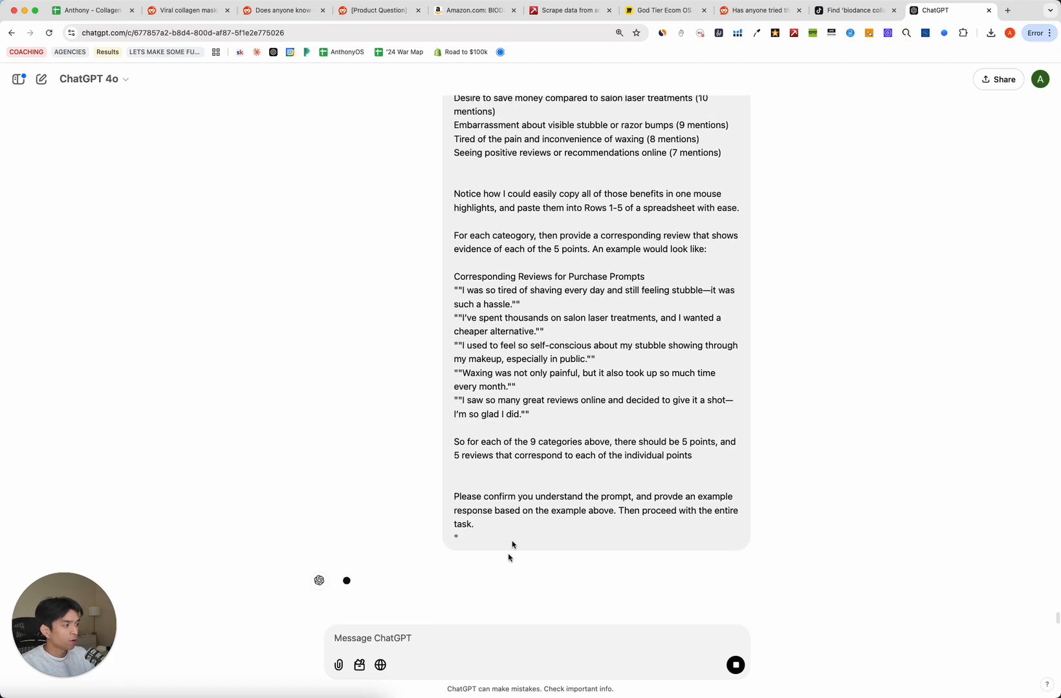
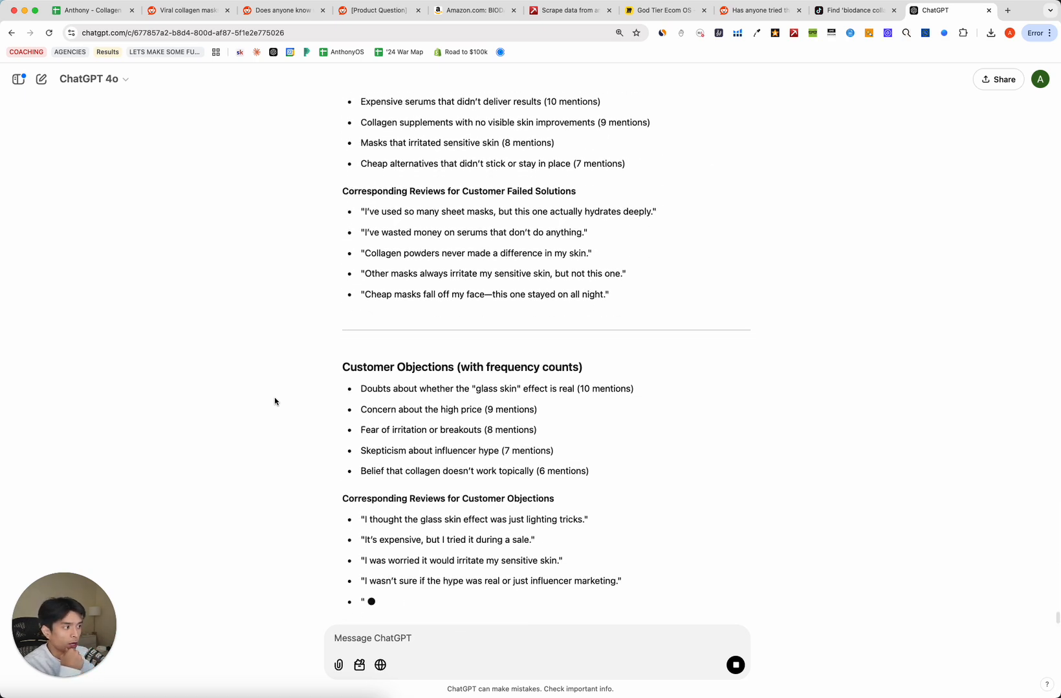
Scroll back over ChatGPT's objection counts and quotes, then switch to the Miro God Tier Ecom OS board.
scroll(533, 582, up, 15)
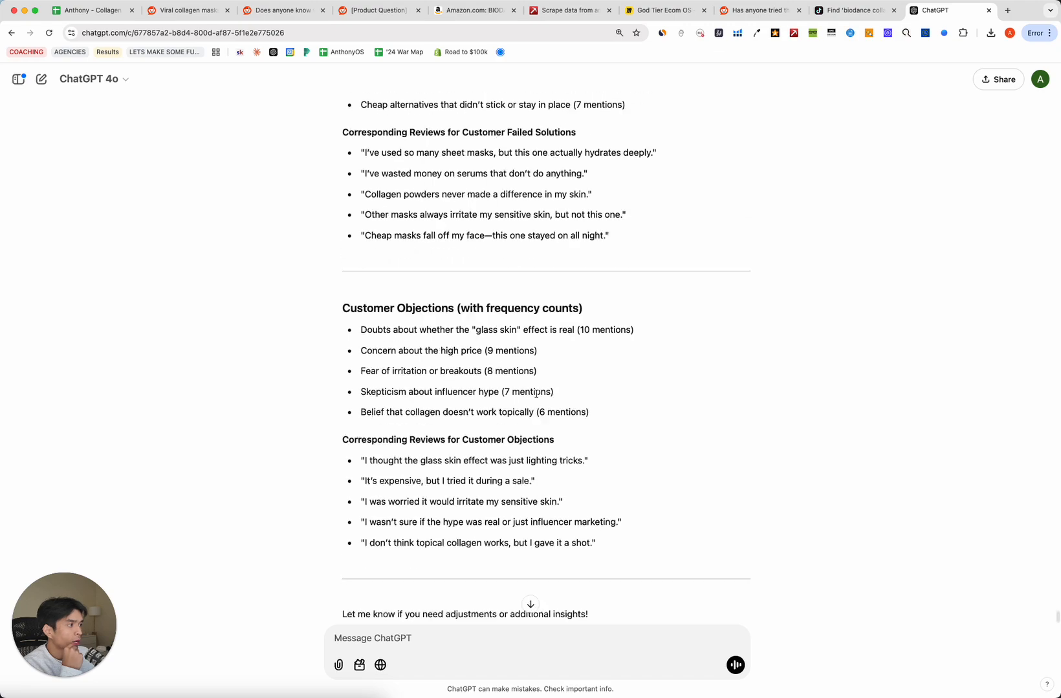
scroll(537, 391, up, 2)
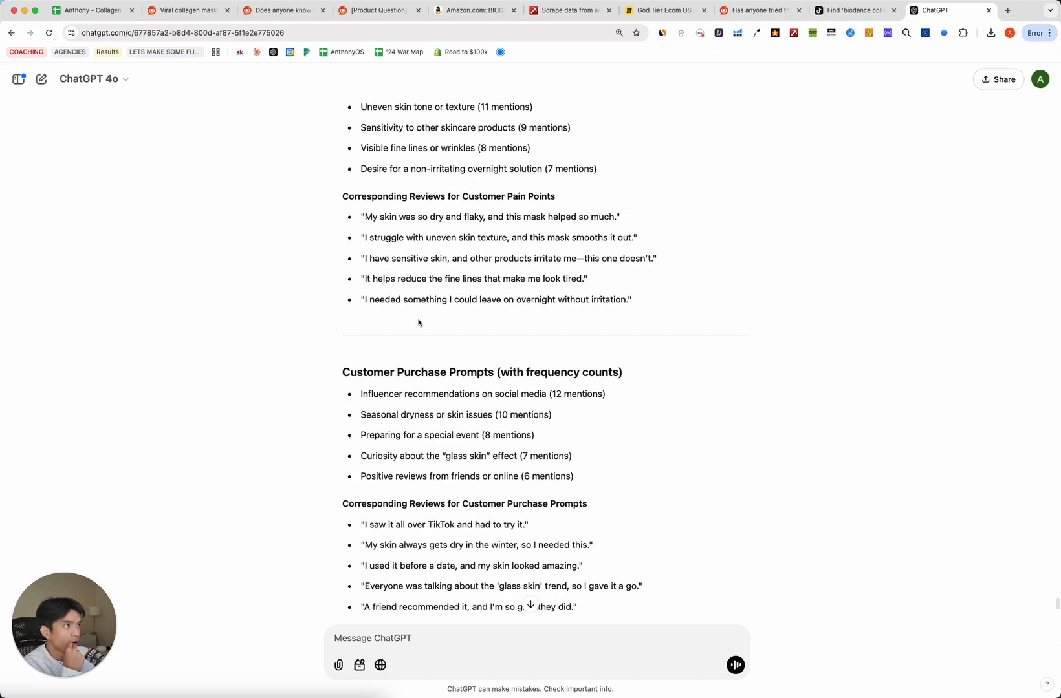
click(659, 9)
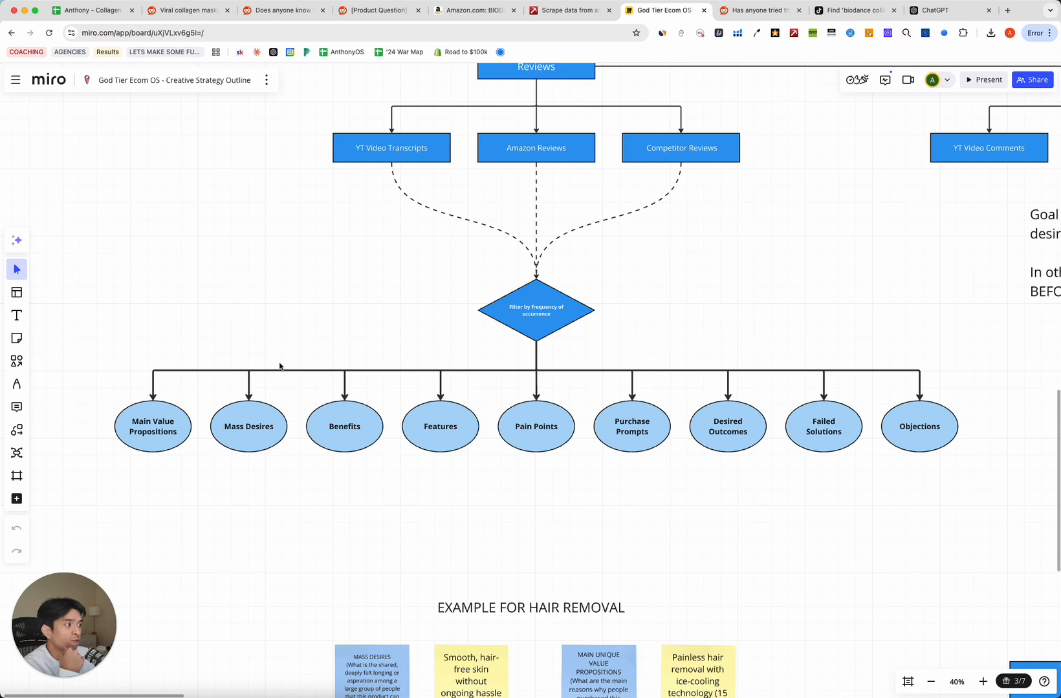
Review the nine category ellipses in Miro and ChatGPT's analysis, then open the Collagen Masks spreadsheet.
drag(947, 520, 187, 449)
click(578, 522)
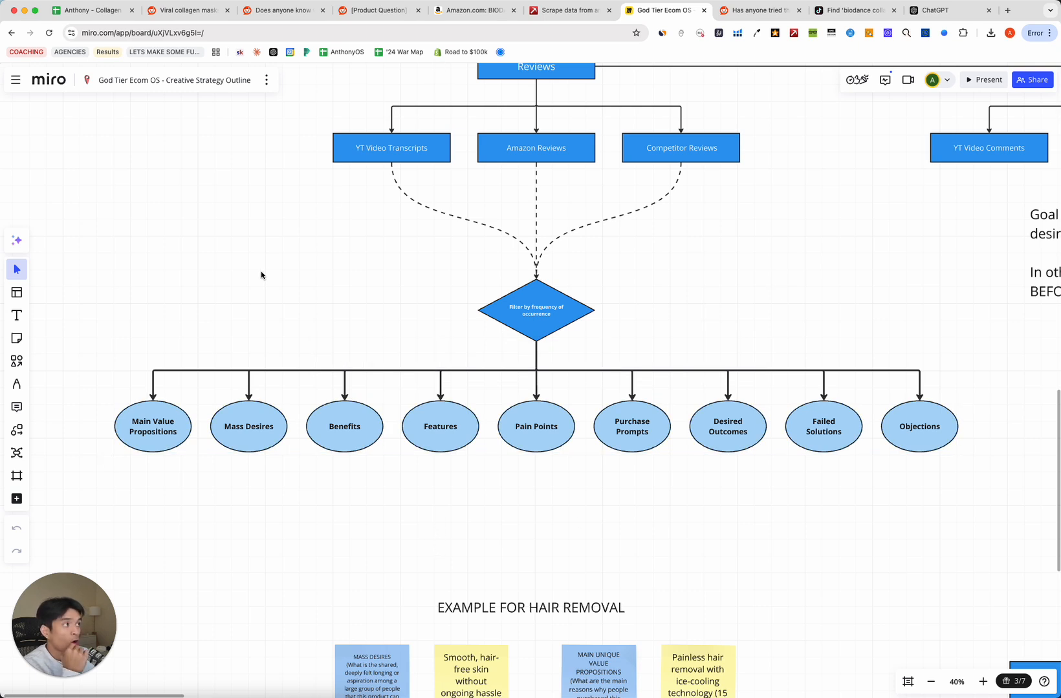
click(942, 18)
scroll(484, 397, up, 15)
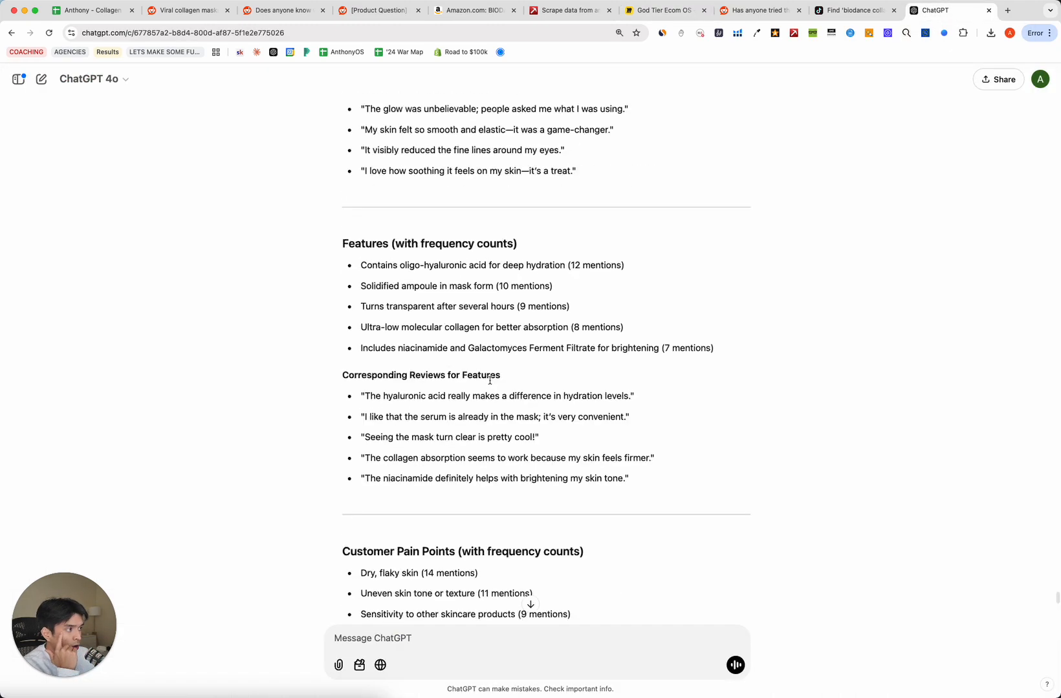
scroll(491, 377, up, 10)
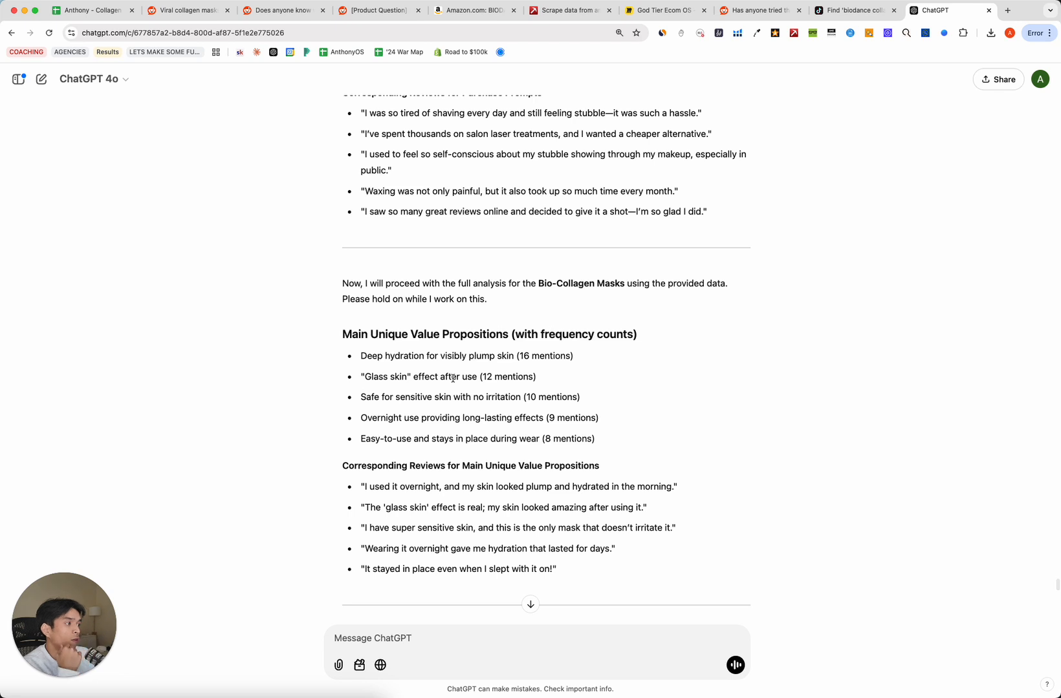
scroll(326, 377, down, 3)
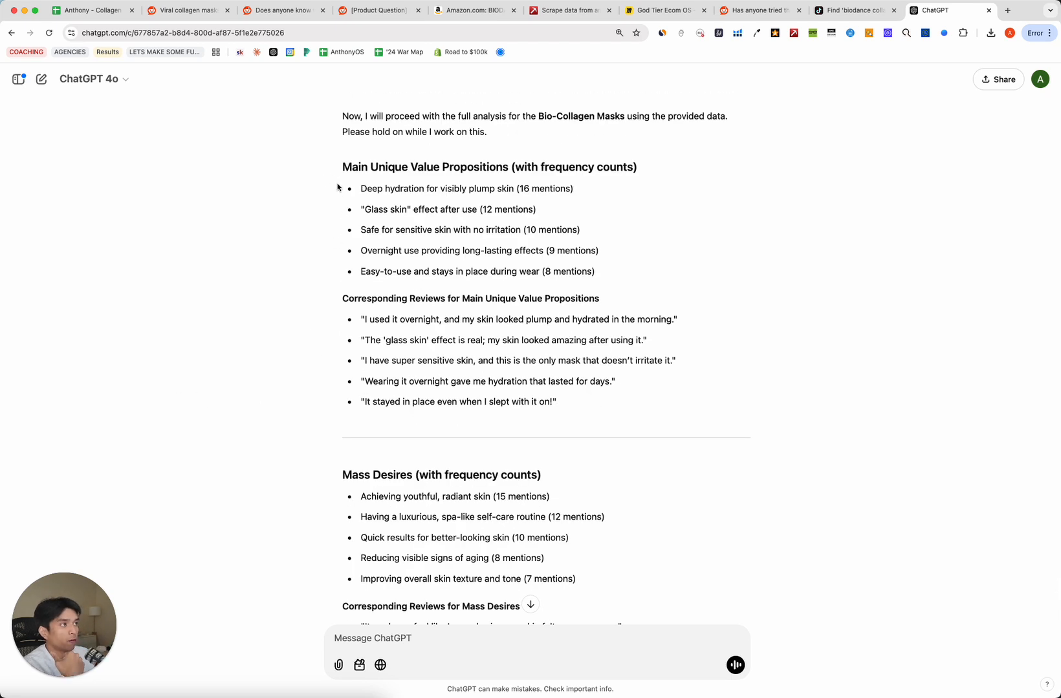
click(91, 14)
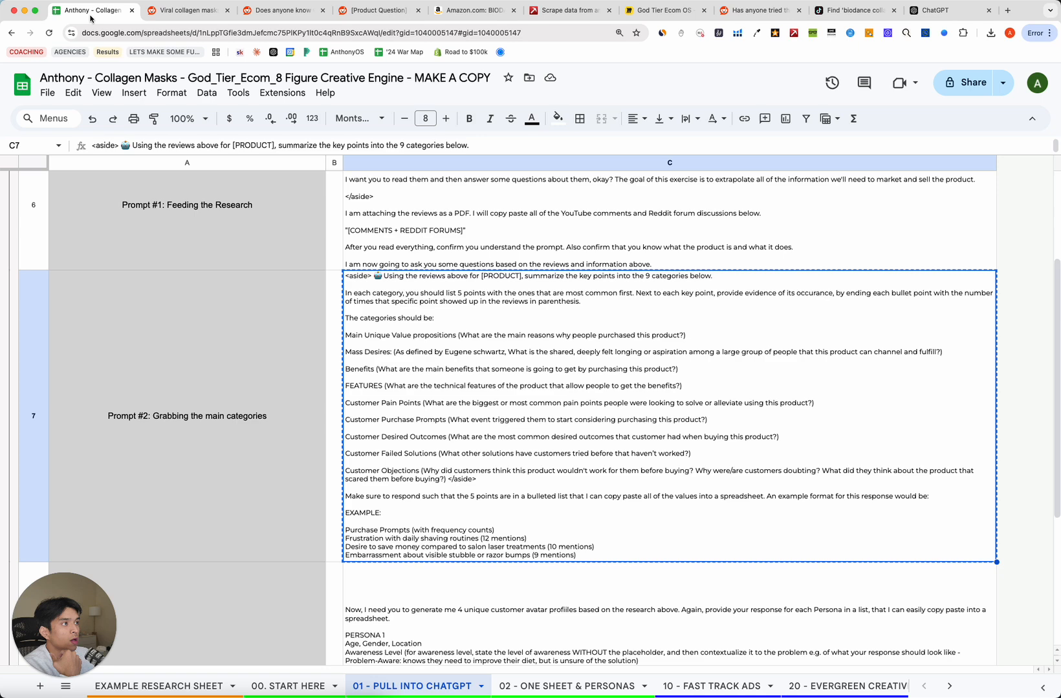
Copy the Prompt #3 persona prompt from cell C8.
click(244, 491)
scroll(229, 535, down, 4)
click(218, 476)
click(631, 458)
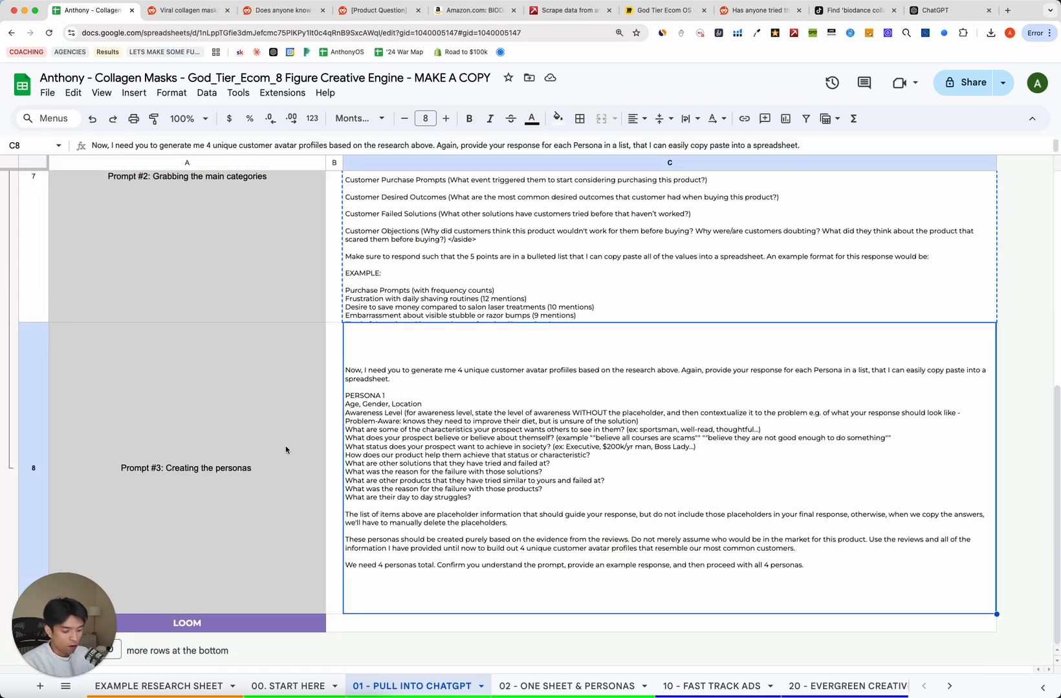
key(ctrl+c)
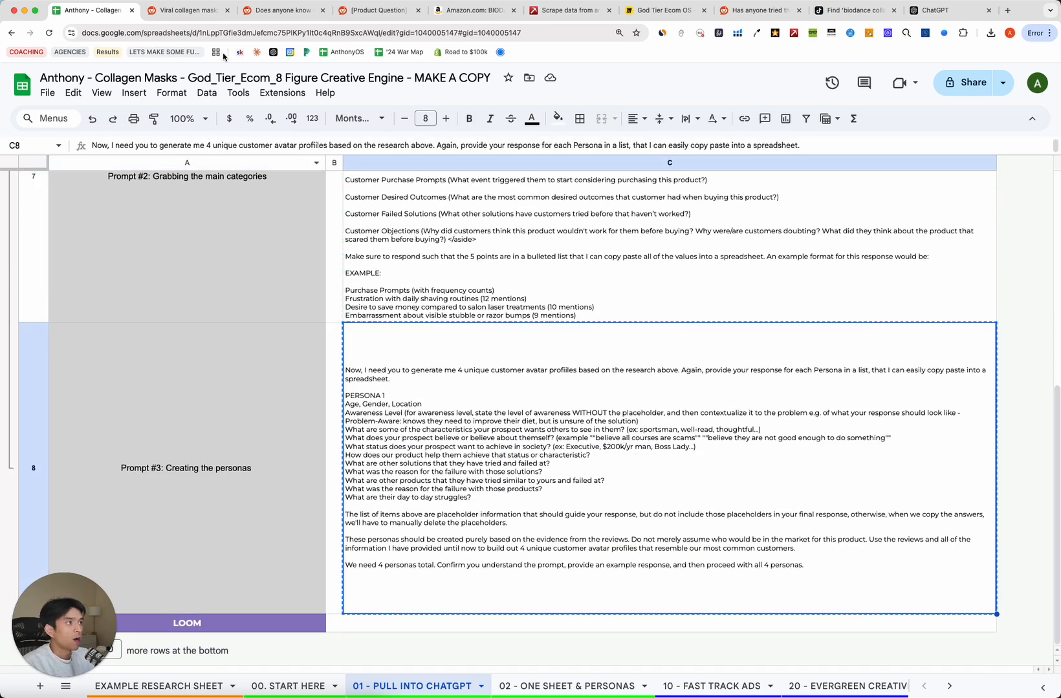
Paste the persona prompt into ChatGPT and send it.
click(941, 18)
scroll(519, 509, down, 20)
click(423, 643)
key(ctrl+v)
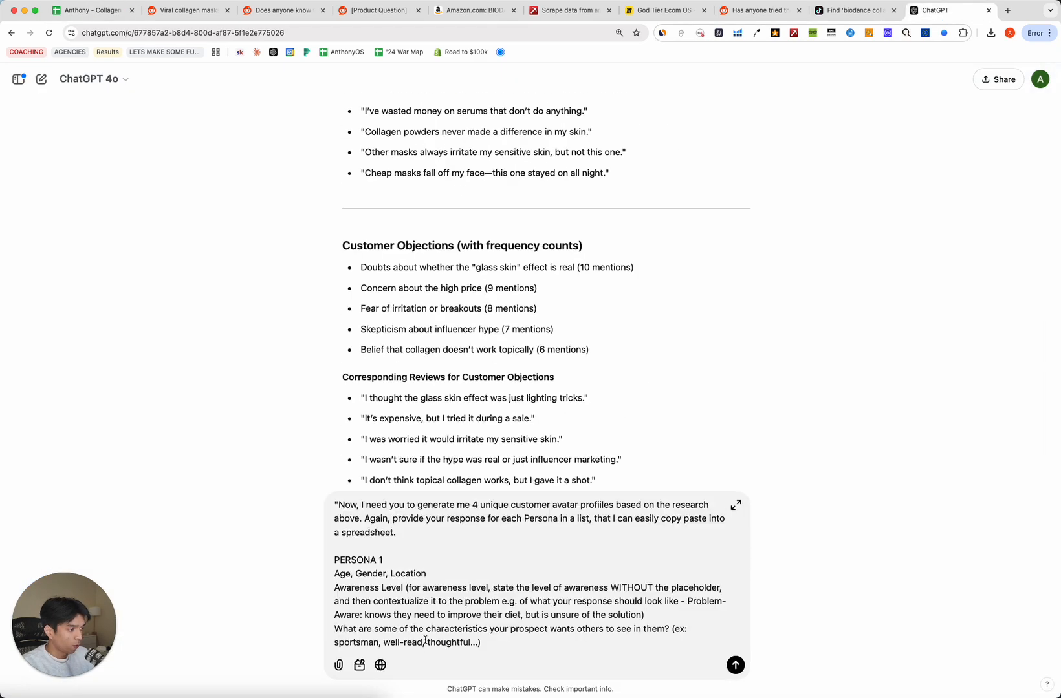
key(Return)
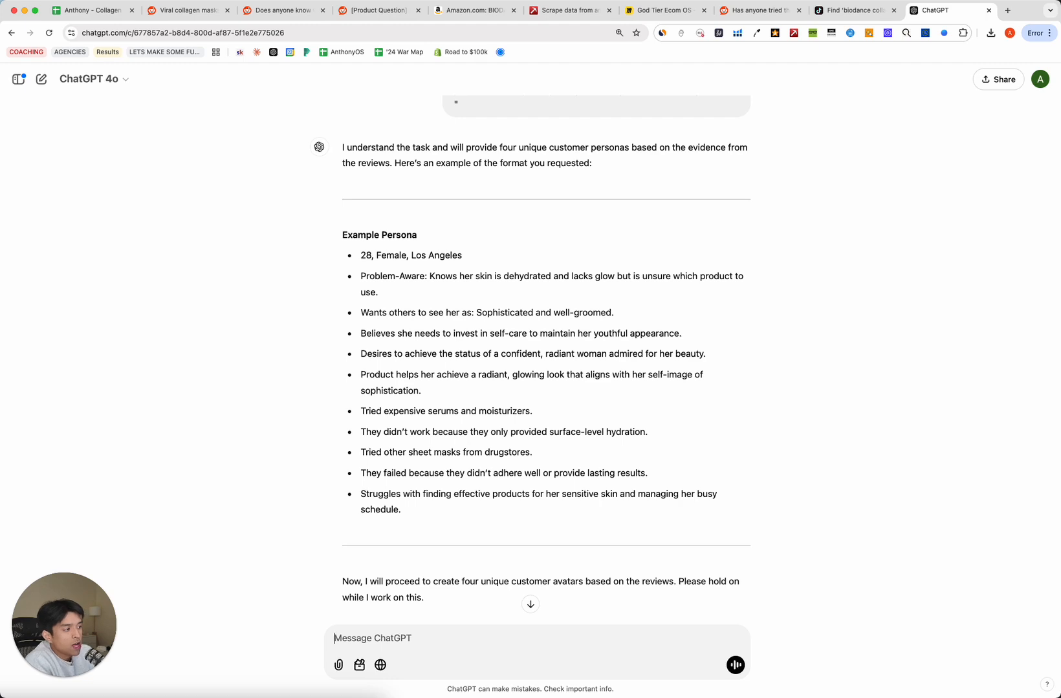
Scroll through ChatGPT's Personas 1–4, down to the 21-year-old Austin woman with acne-prone skin.
scroll(479, 518, down, 6)
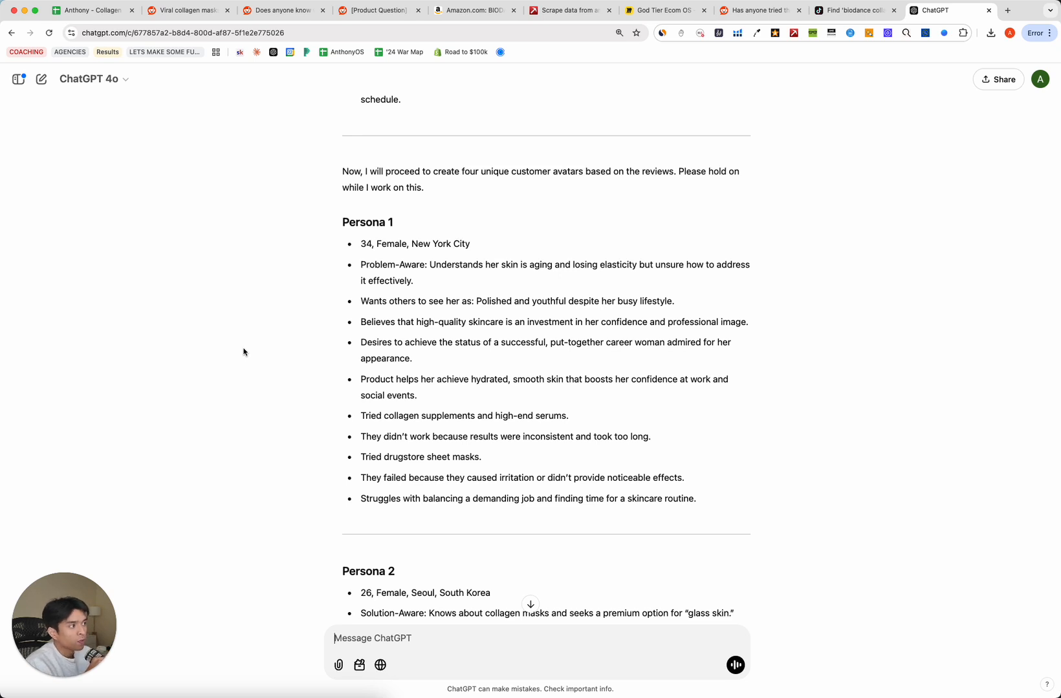
scroll(243, 351, up, 10)
scroll(393, 325, down, 11)
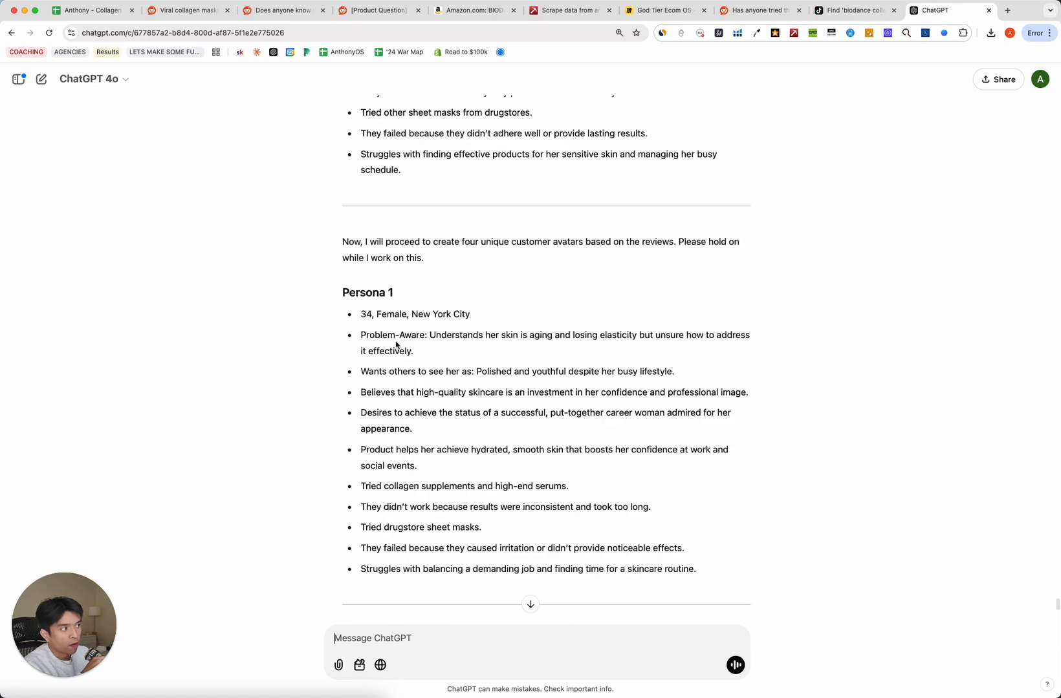
scroll(398, 356, down, 12)
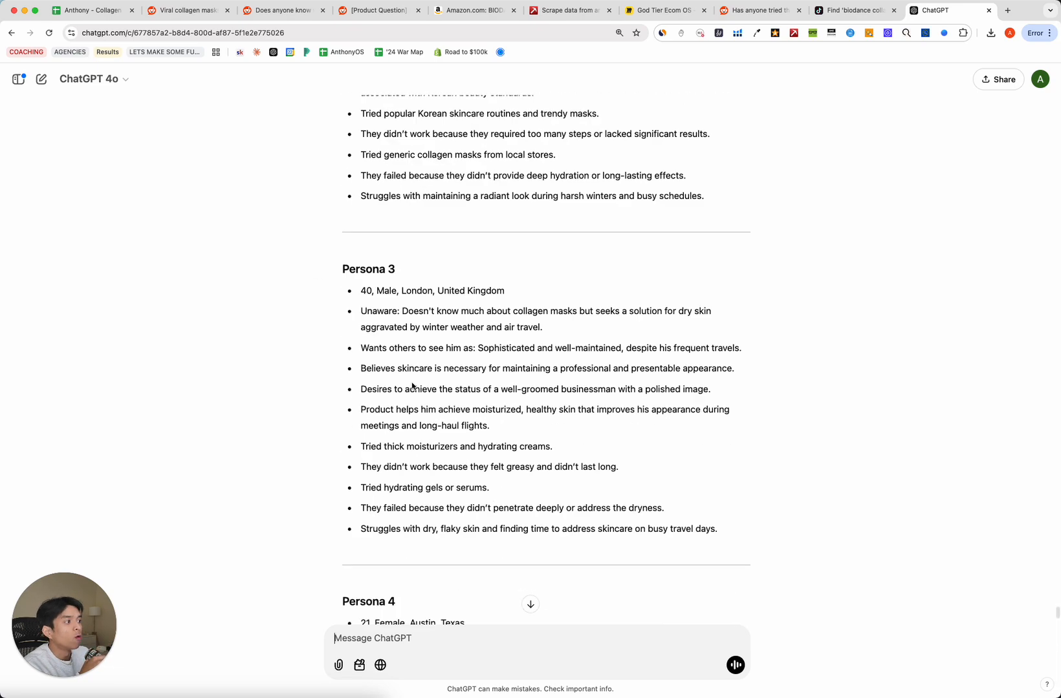
scroll(412, 383, down, 5)
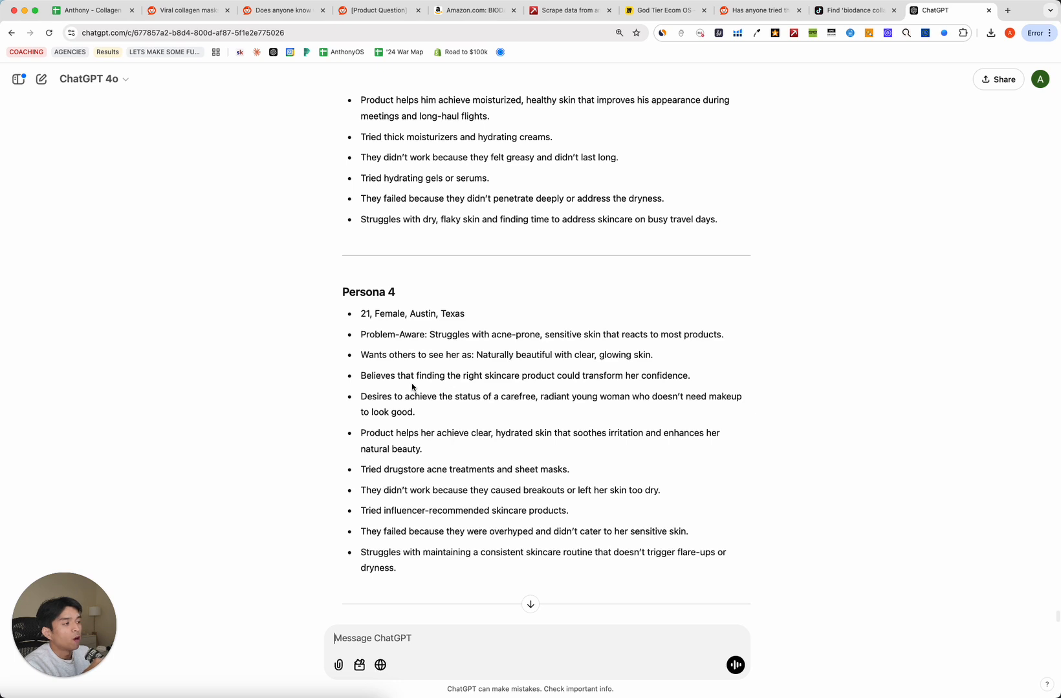
scroll(411, 382, down, 3)
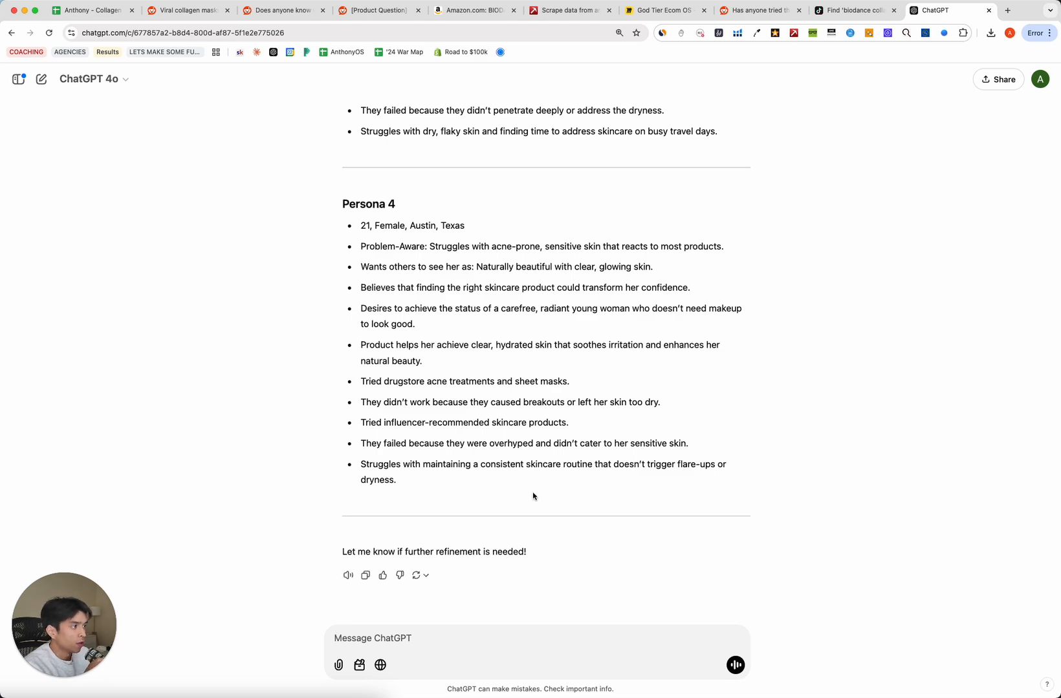
scroll(489, 494, up, 1)
scroll(478, 485, up, 10)
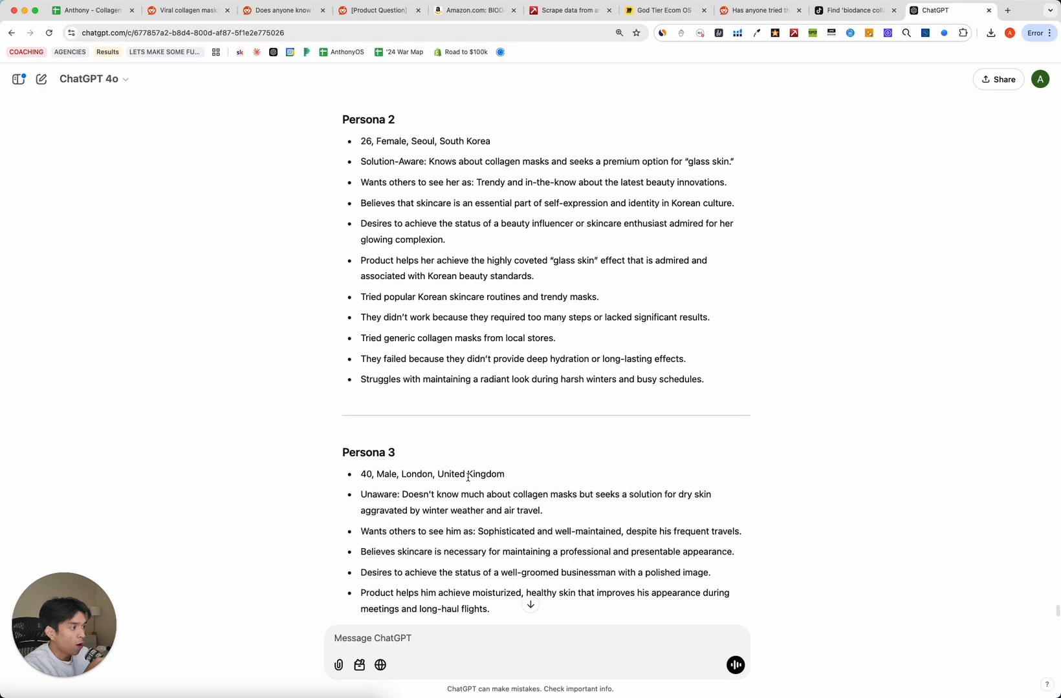
scroll(468, 482, down, 8)
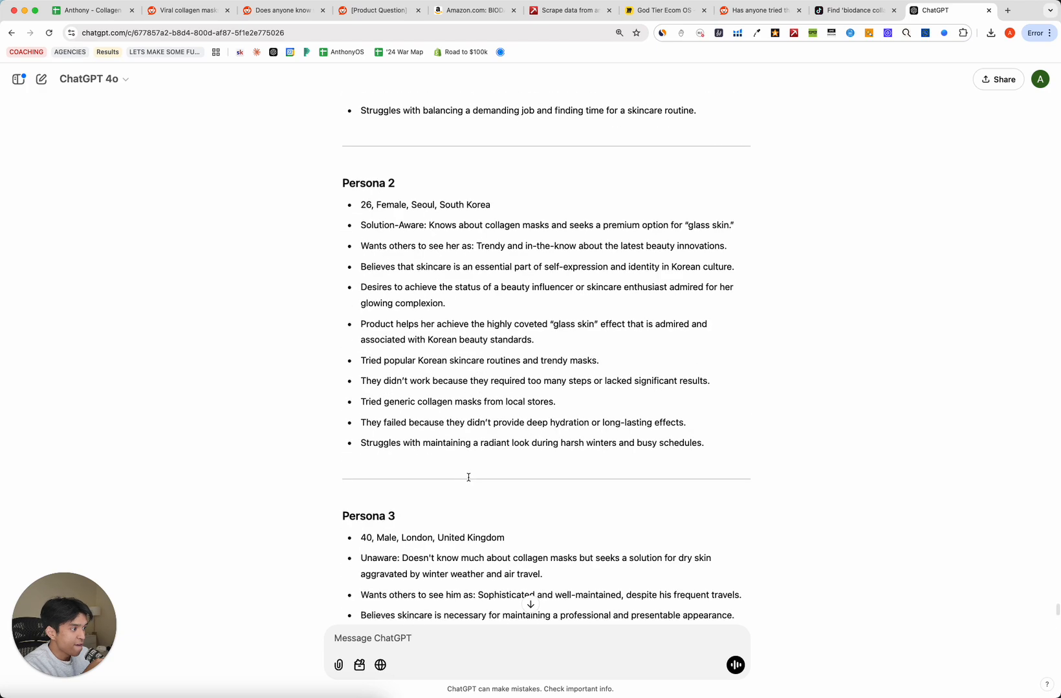
scroll(468, 480, down, 4)
scroll(469, 478, up, 9)
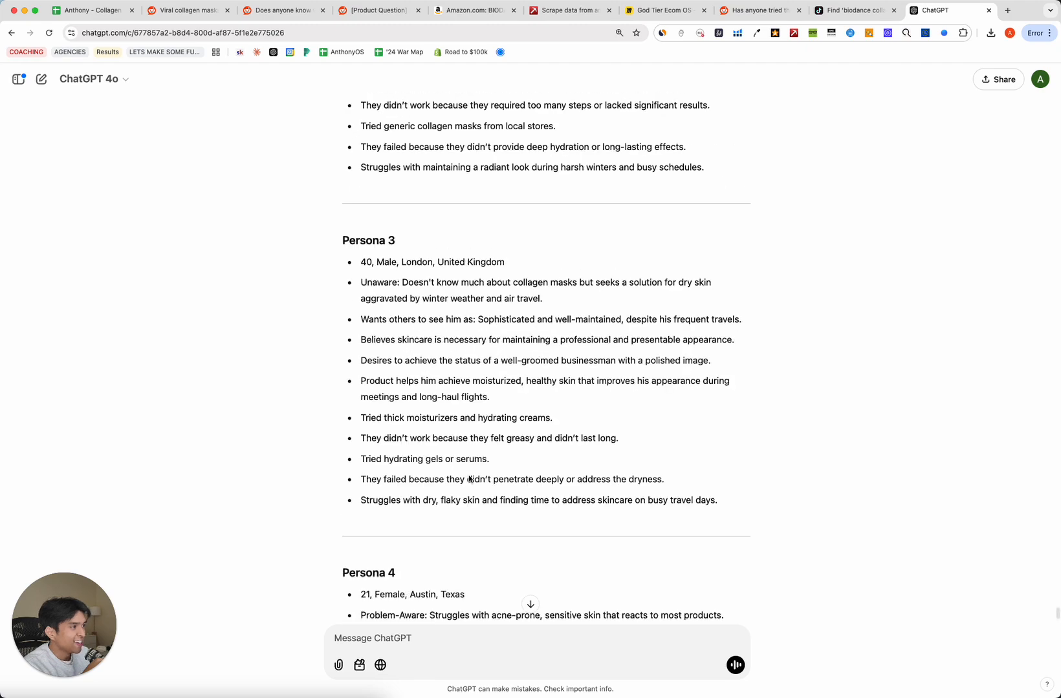
scroll(470, 478, up, 15)
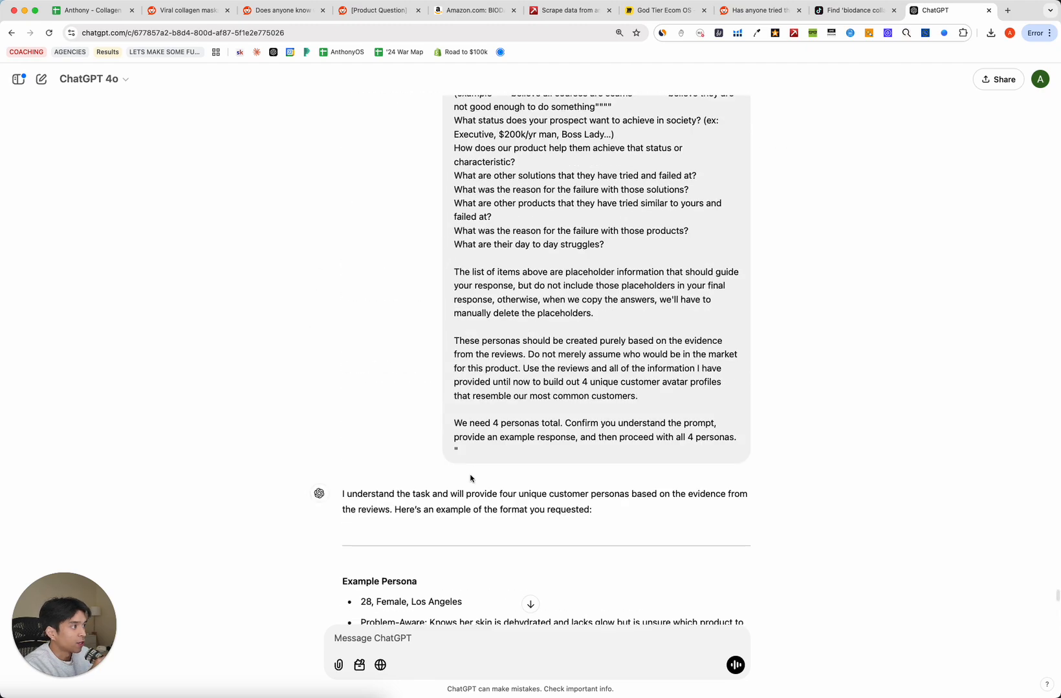
scroll(471, 477, up, 15)
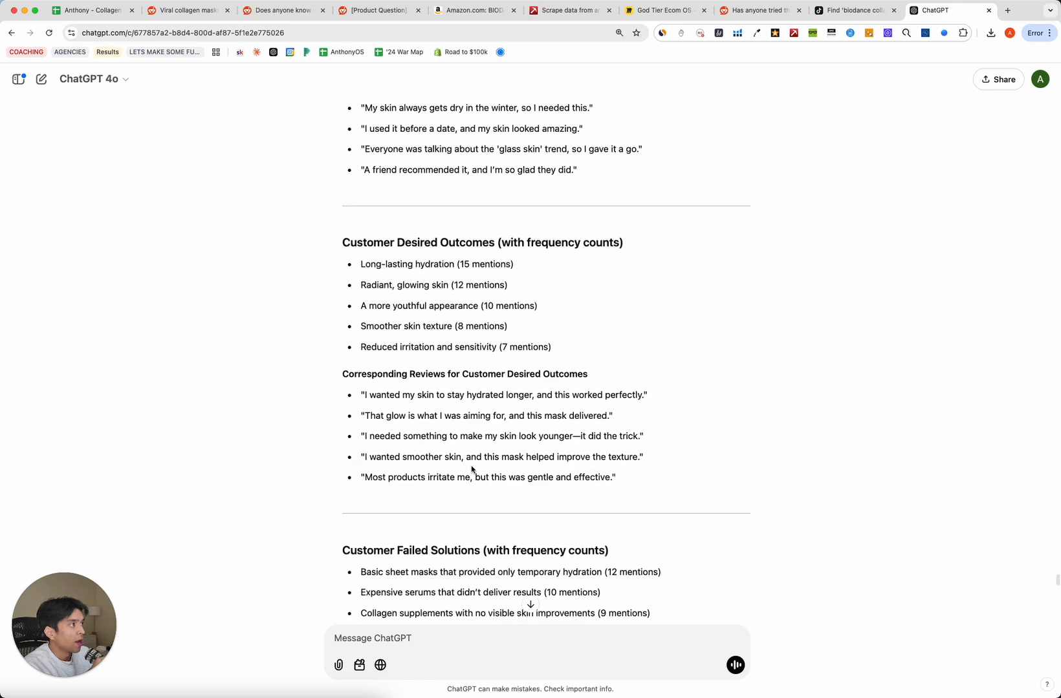
Collapse the grouped prompt rows and open the '02 - ONE SHEET & PERSONAS' sheet.
click(93, 10)
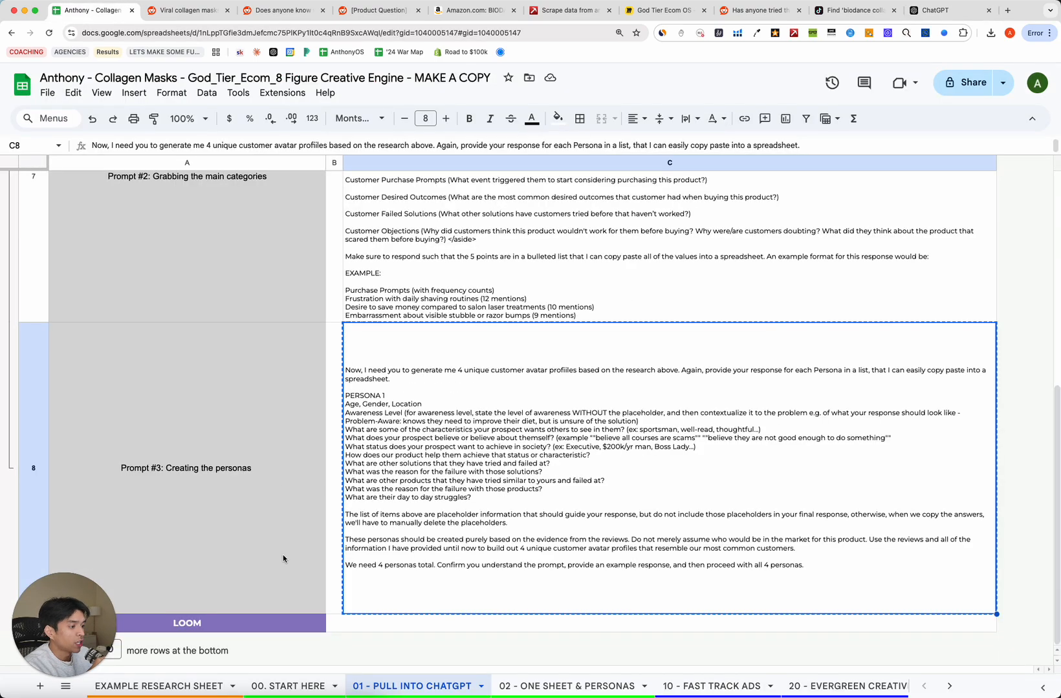
scroll(283, 554, up, 10)
click(8, 272)
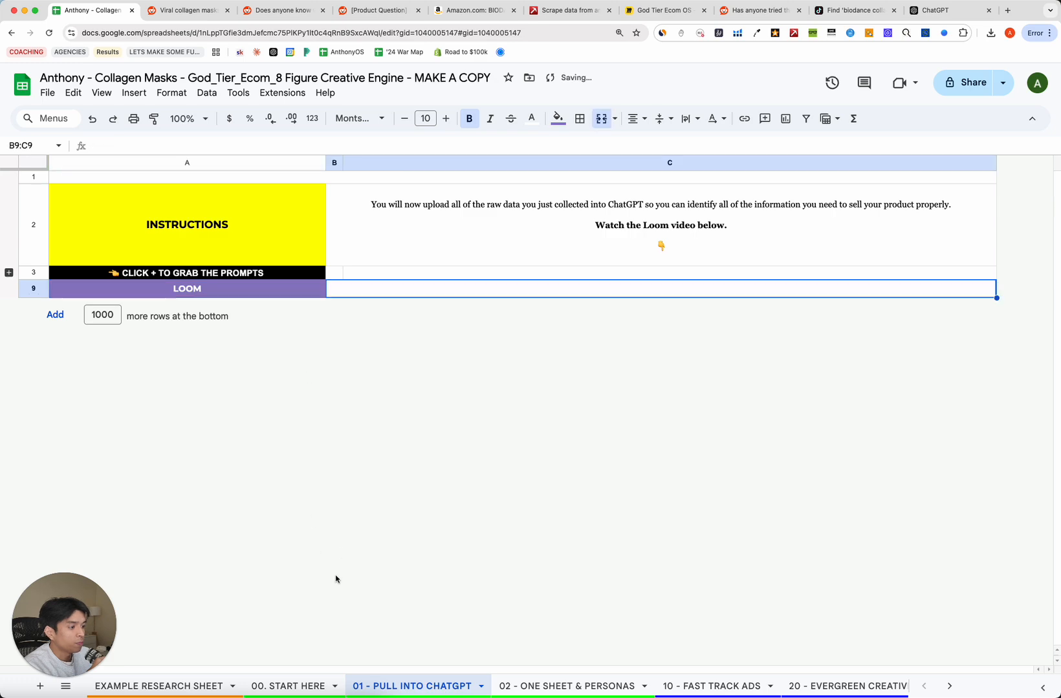
click(557, 693)
Select the five Main Unique Value Propositions answer cells C6:C10.
click(315, 401)
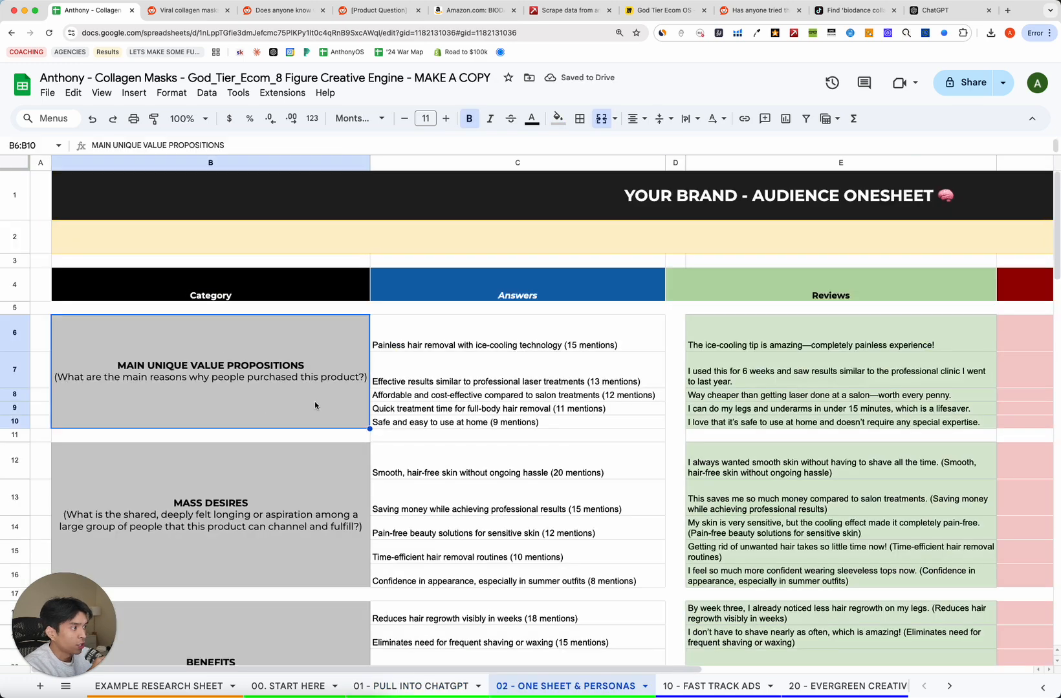
click(388, 339)
scroll(237, 377, right, 3)
scroll(266, 384, left, 3)
click(211, 370)
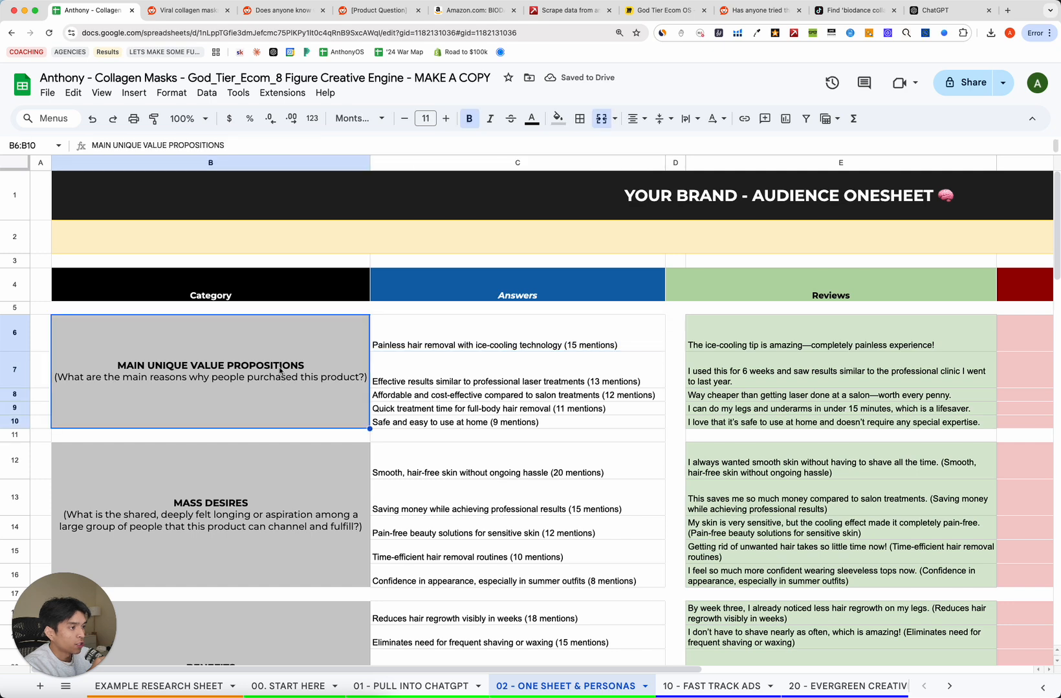
drag(476, 344, 473, 421)
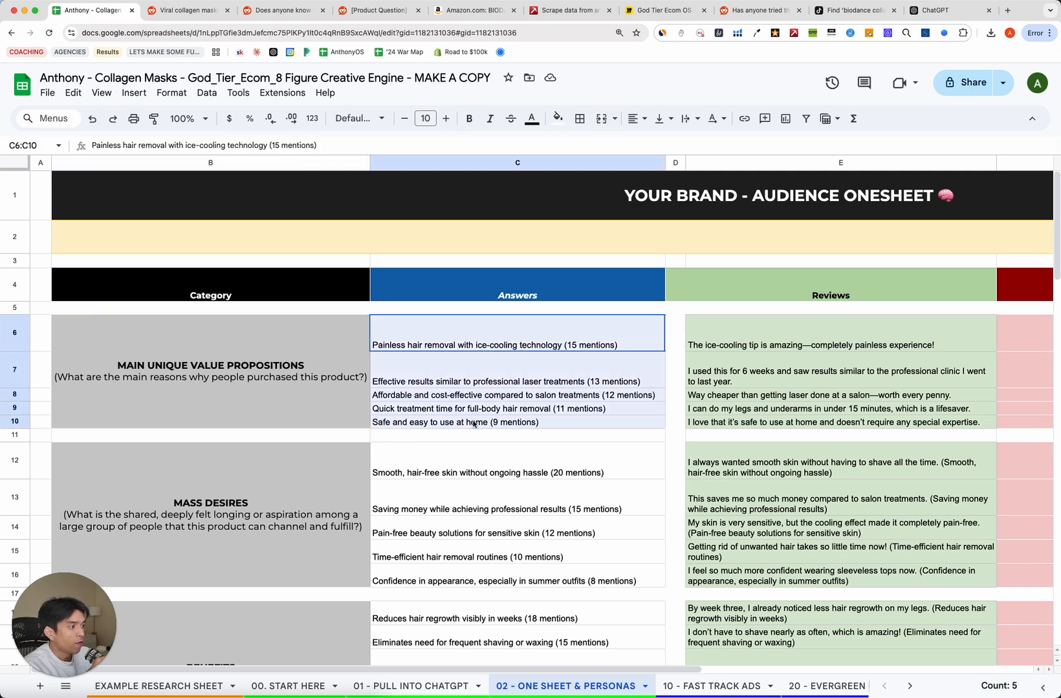
click(473, 422)
click(270, 396)
drag(481, 341, 481, 422)
scroll(265, 423, down, 5)
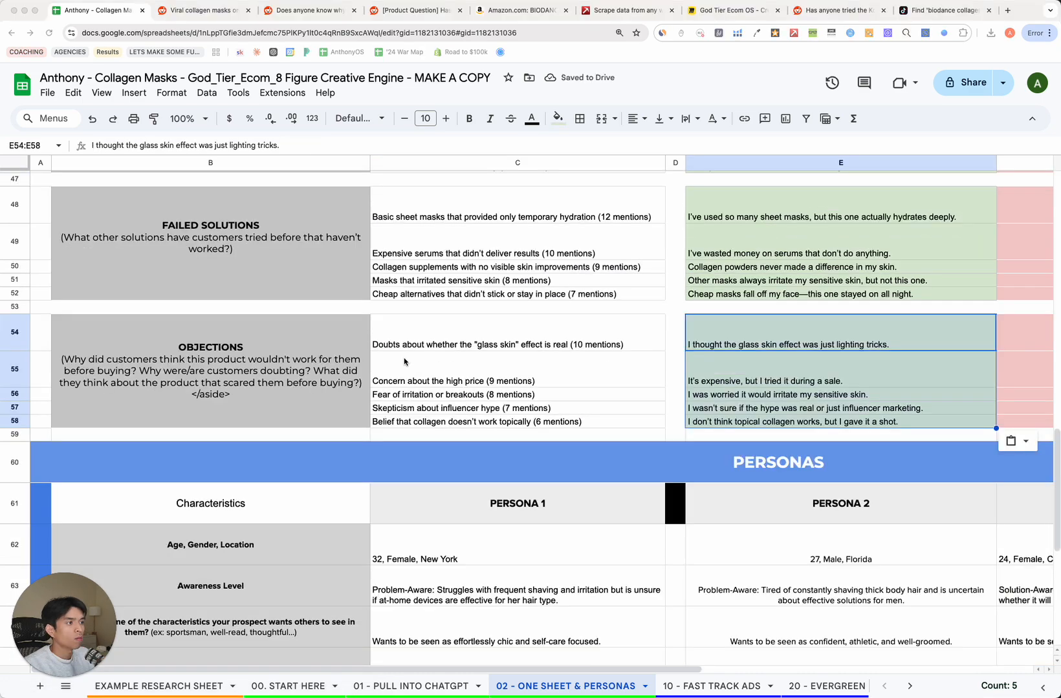
scroll(511, 363, up, 15)
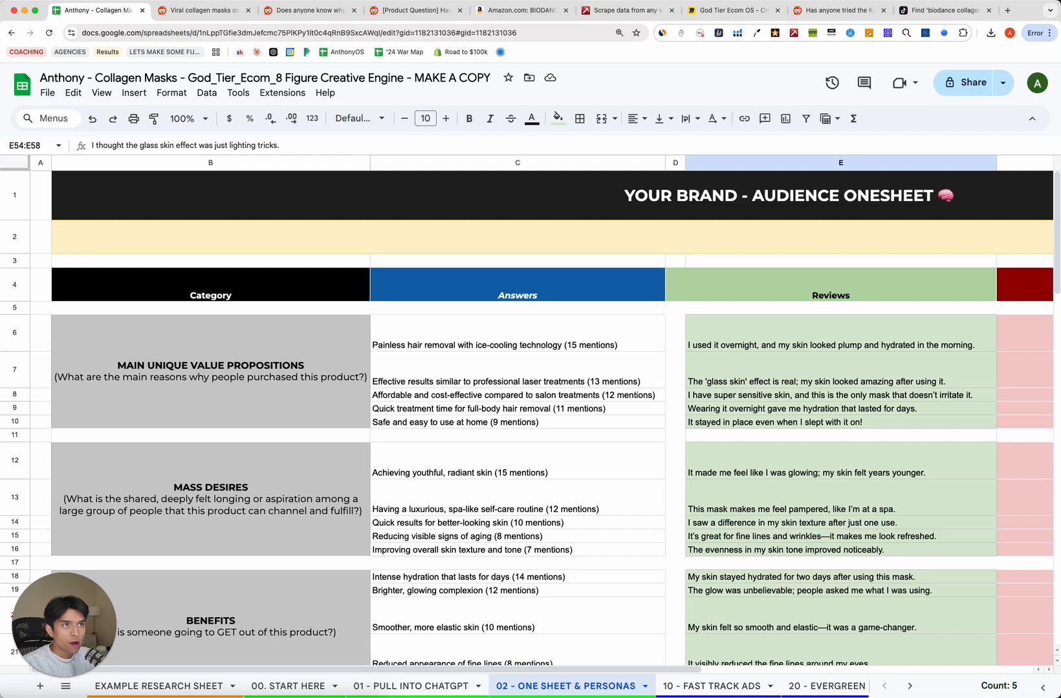
Copy ChatGPT's five value-proposition bullets and paste them over the old answers starting at C6.
drag(0, 10, 307, 33)
scroll(247, 292, up, 5)
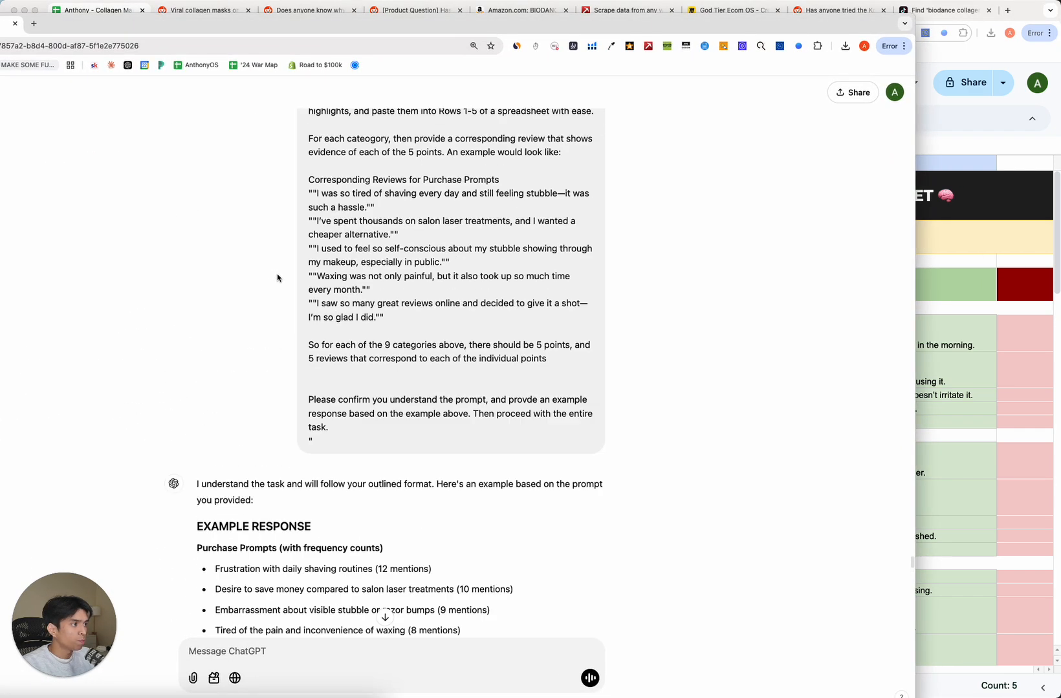
scroll(278, 279, down, 10)
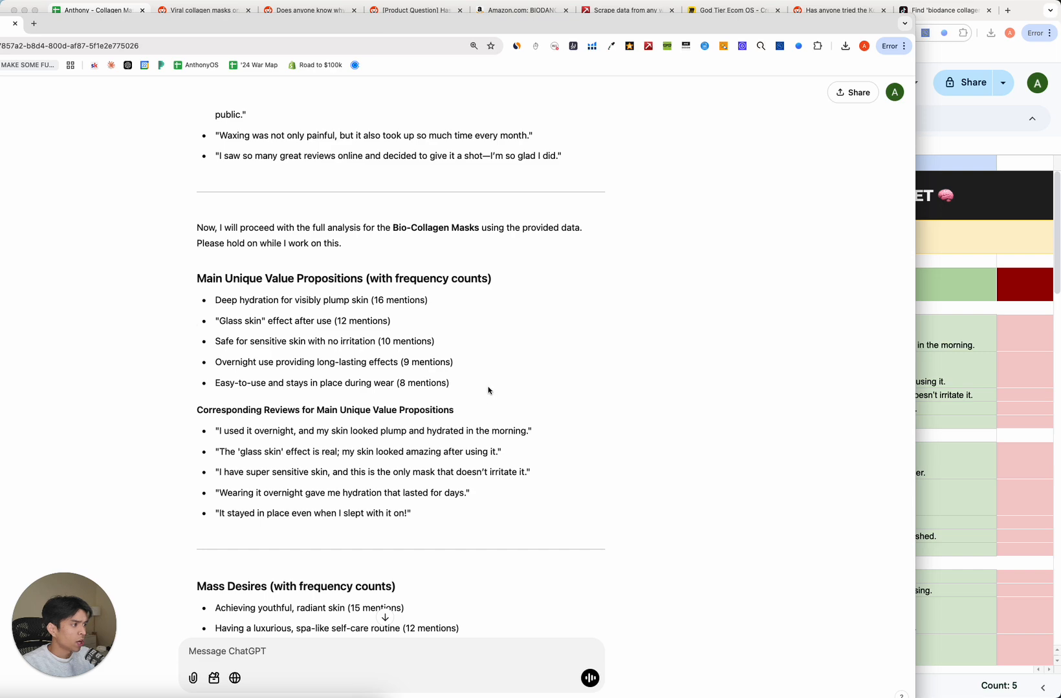
drag(488, 390, 207, 303)
drag(703, 29, 0, 38)
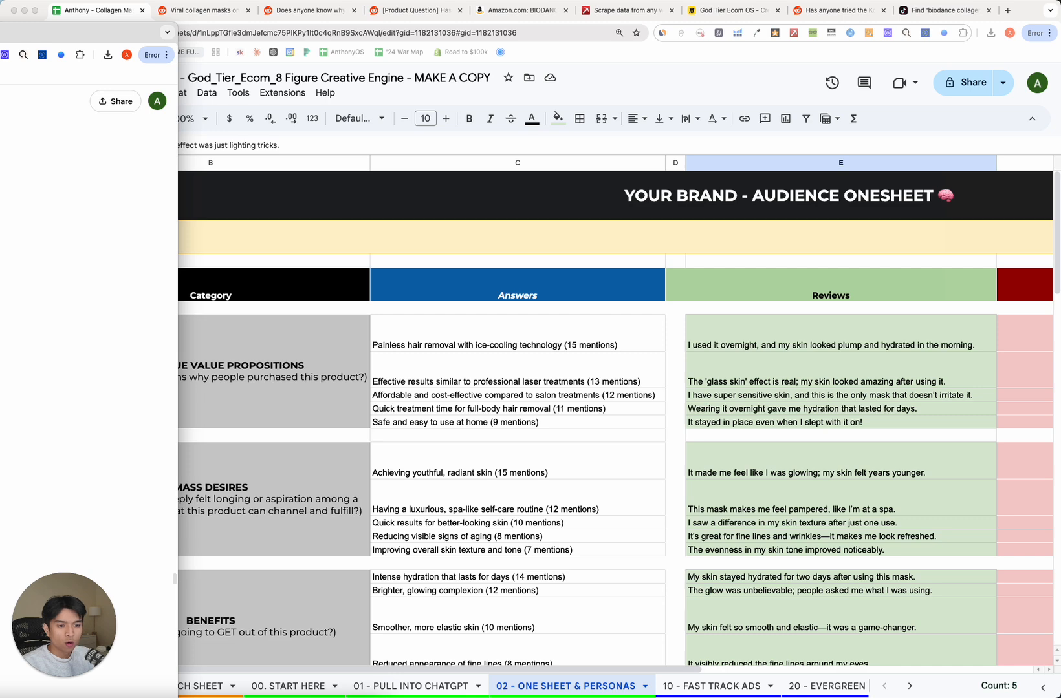
click(396, 388)
click(443, 337)
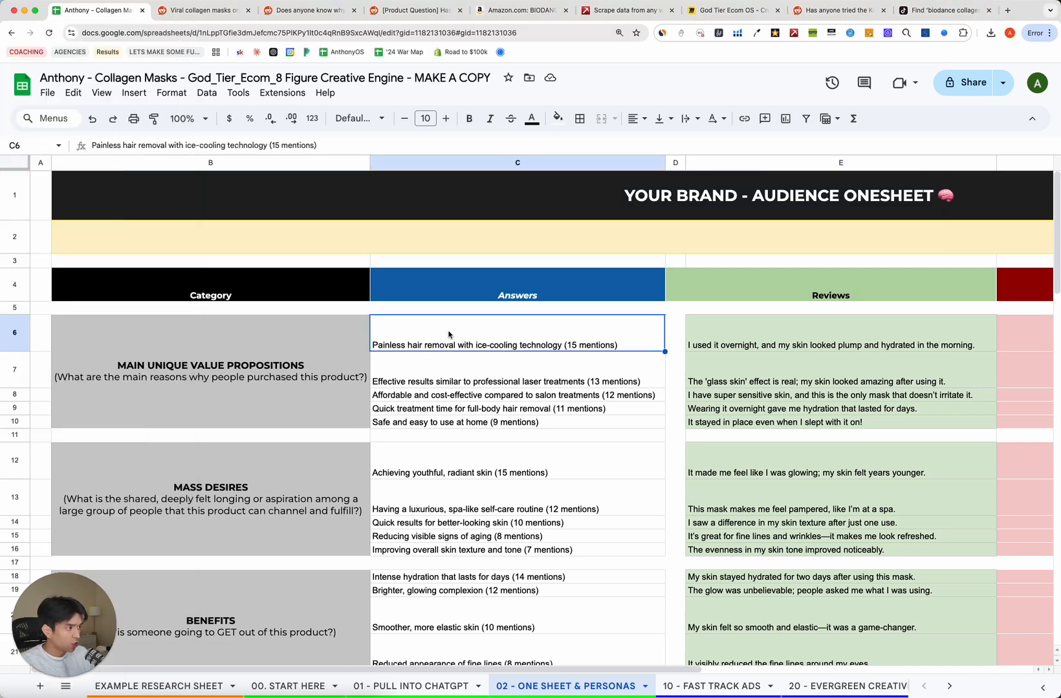
text(Deep hydration for visibly plump skin (16 mentions) Glass skin effect after use (12 mentions) Safe for sensitive skin with no irritation (10 mentions) Overnight use providing long-lasting effects (9 mentions) Easy-to-use and stays in place during wear (8 mentions))
Copy the matching reviews from ChatGPT and paste them into E6:E10.
key(super+Tab)
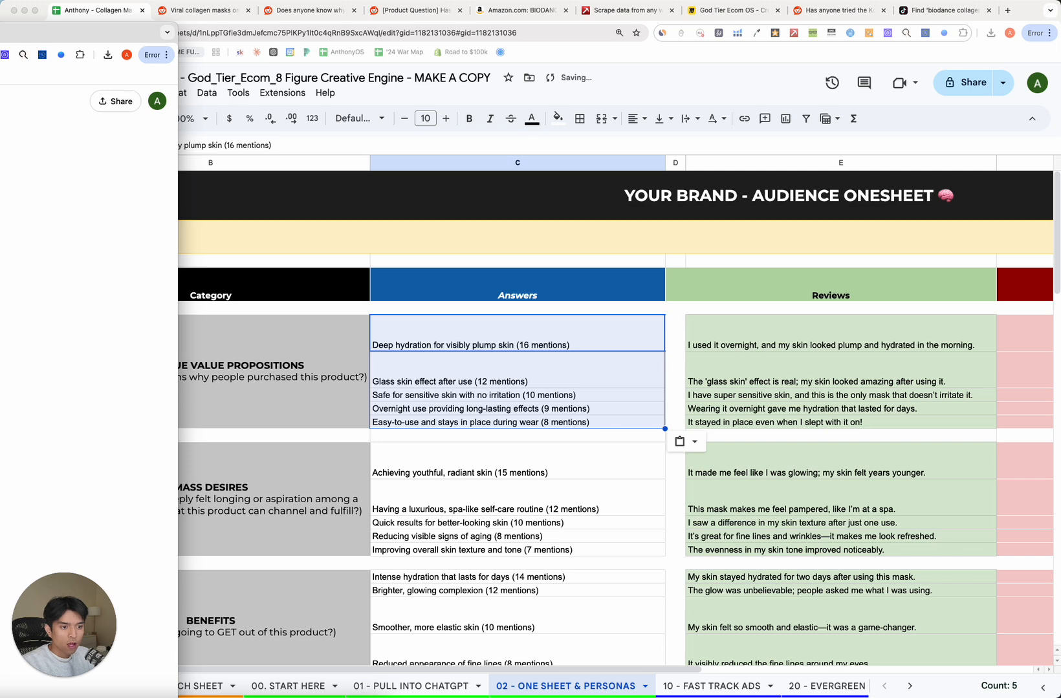
key(super+Tab)
click(839, 349)
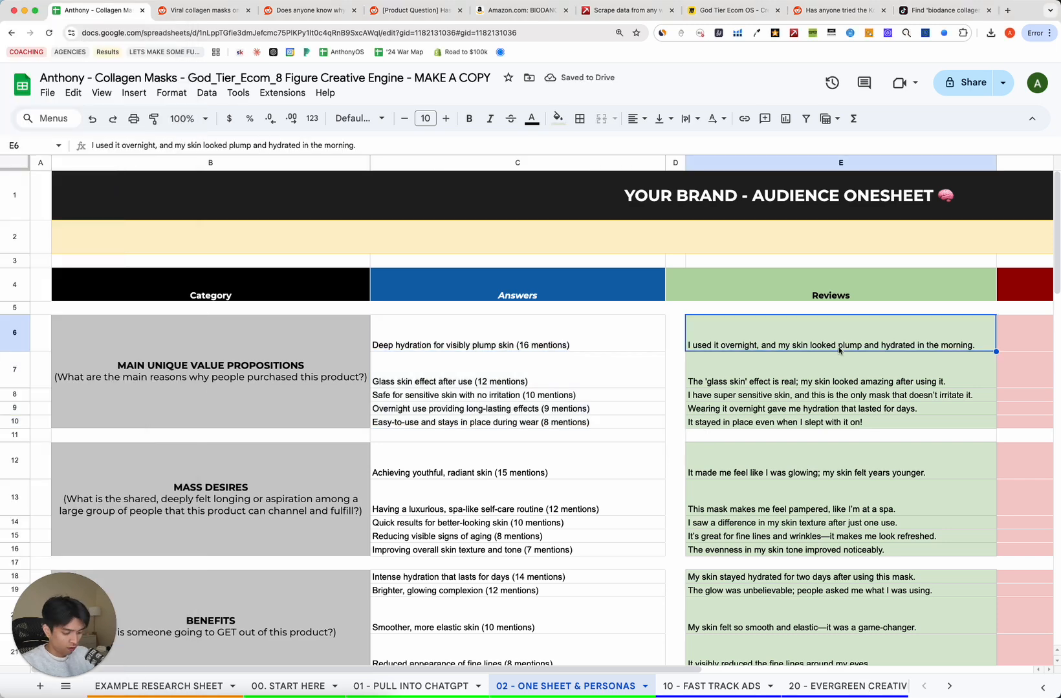
text(I used it overnight, and my skin looked plump and hydrated in the morning. The 'glass skin' effect is real; my skin looked amazing after using it. I have super sensitive skin, and this is the only mask that doesn't irritate it. Wearing it overnight gave me hydration that lasted for days. It stayed in place even when I slept with it on!)
Check the Mass Desires category, led by youthful, radiant skin (15 mentions), and its review quotes.
scroll(291, 492, down, 15)
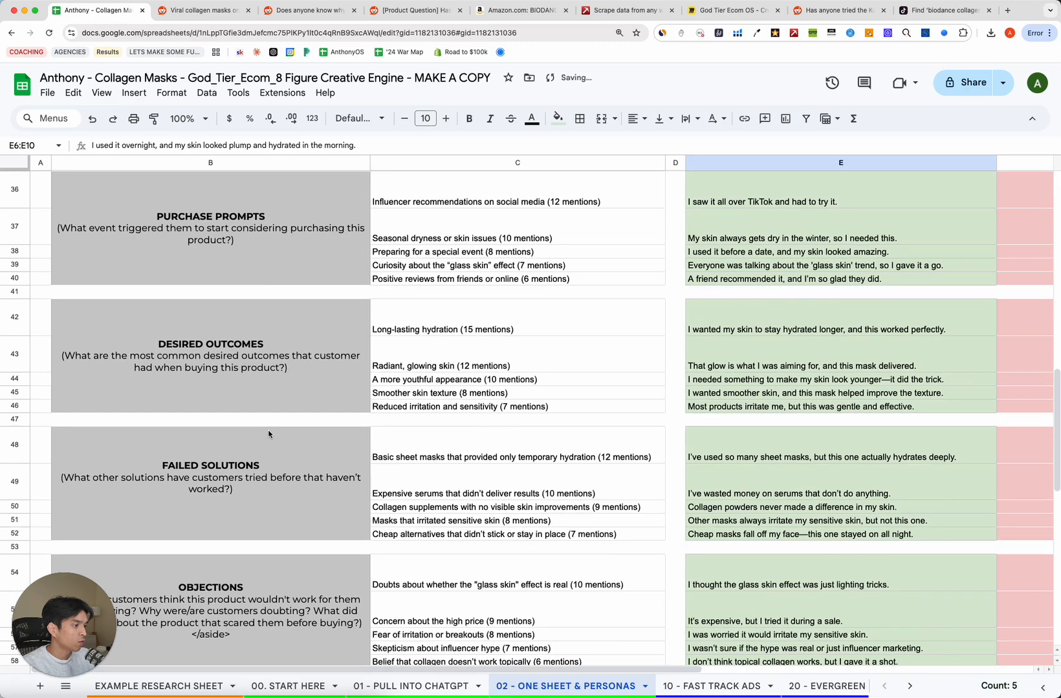
scroll(268, 434, up, 10)
scroll(268, 434, up, 3)
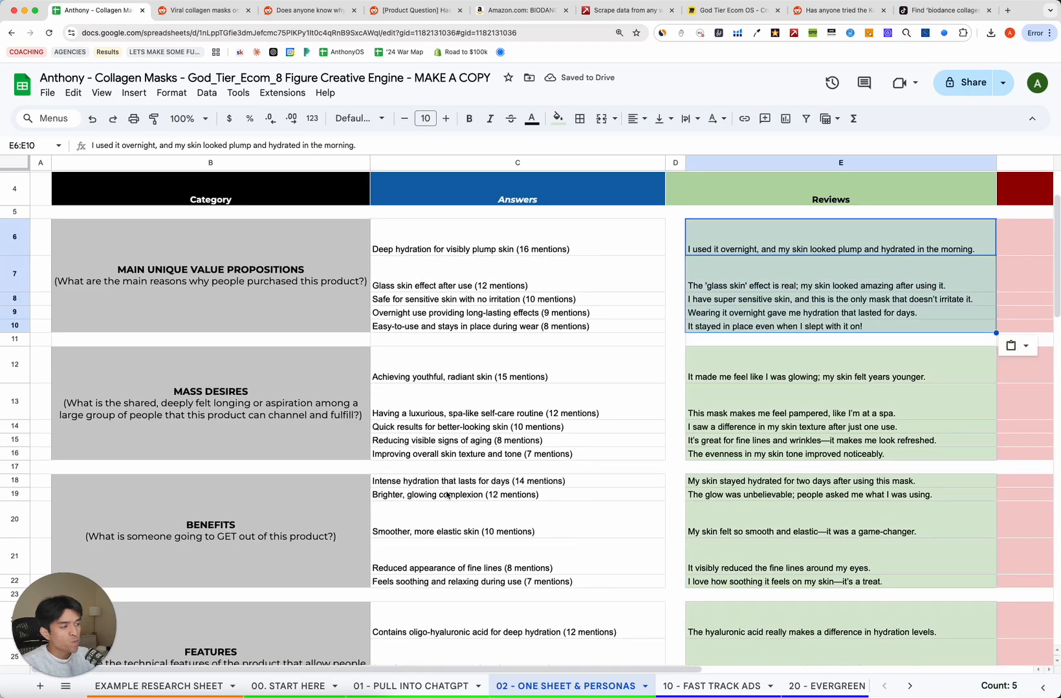
click(227, 391)
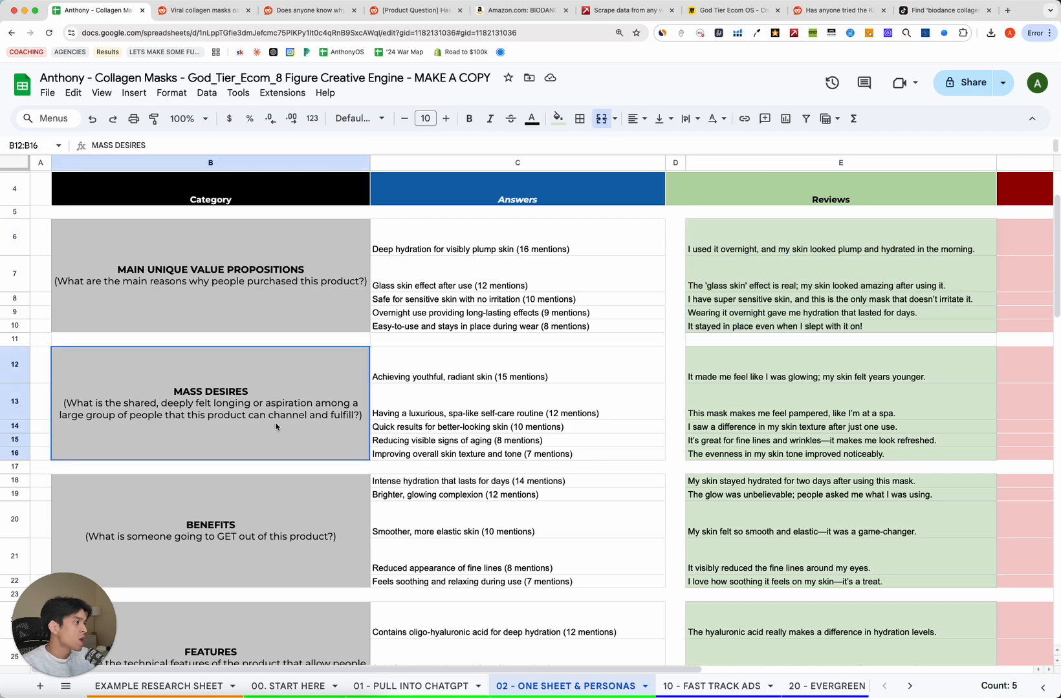
click(285, 285)
click(317, 422)
key(Right)
key(Left)
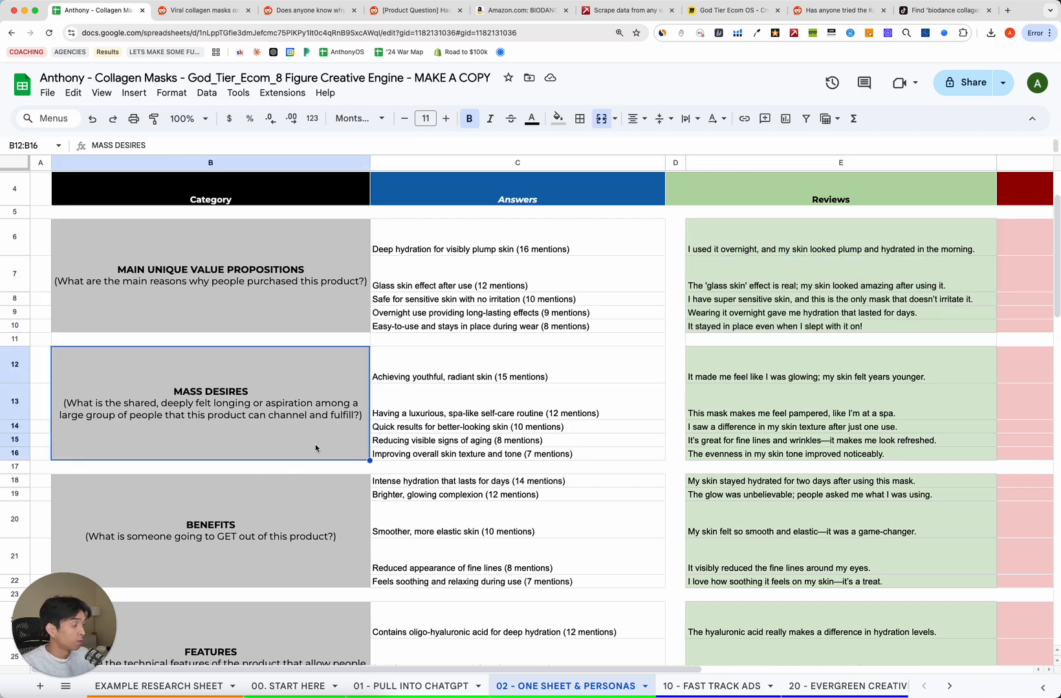
scroll(315, 446, down, 3)
scroll(314, 446, up, 2)
scroll(314, 442, up, 2)
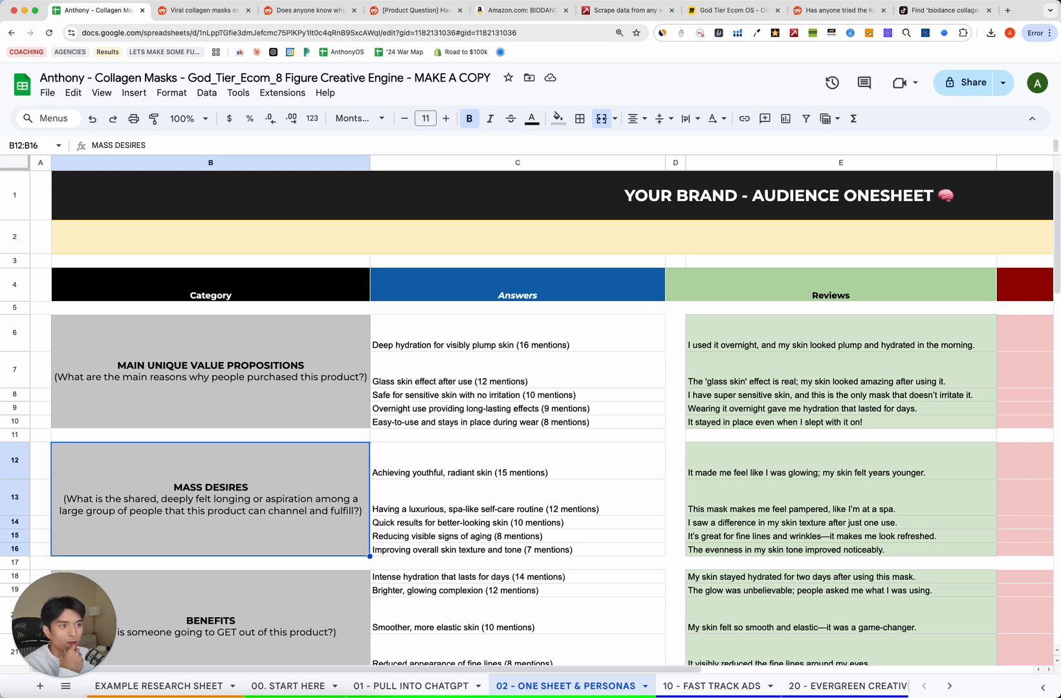
Scroll down to the old PERSONAS section and across to Persona 3.
scroll(273, 391, down, 20)
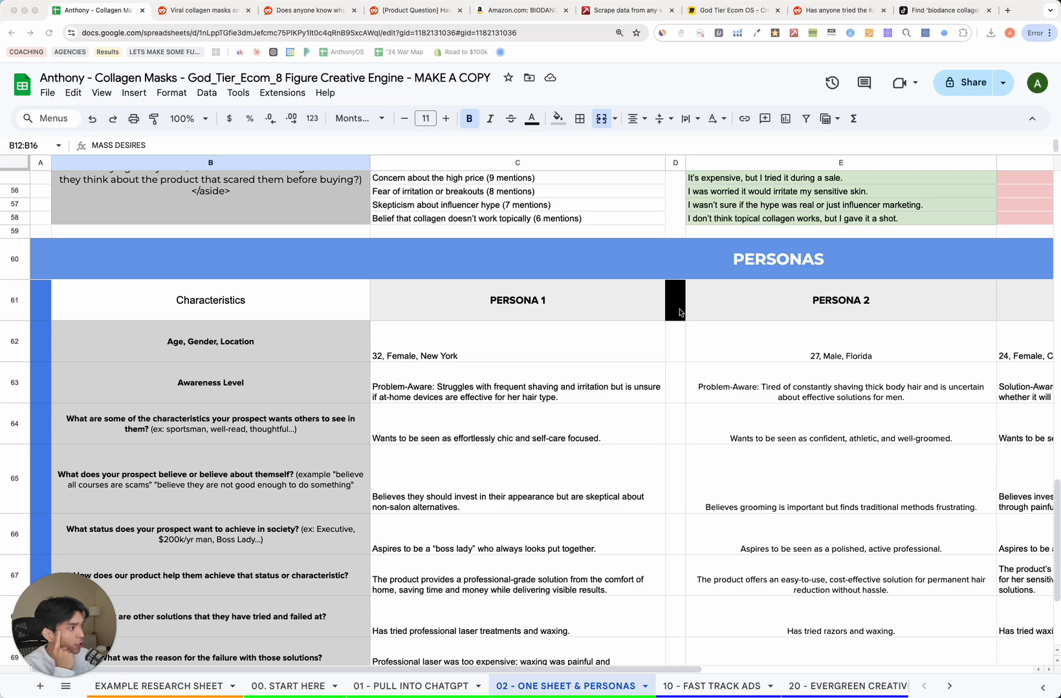
scroll(679, 309, down, 1)
scroll(660, 303, right, 5)
scroll(490, 303, left, 5)
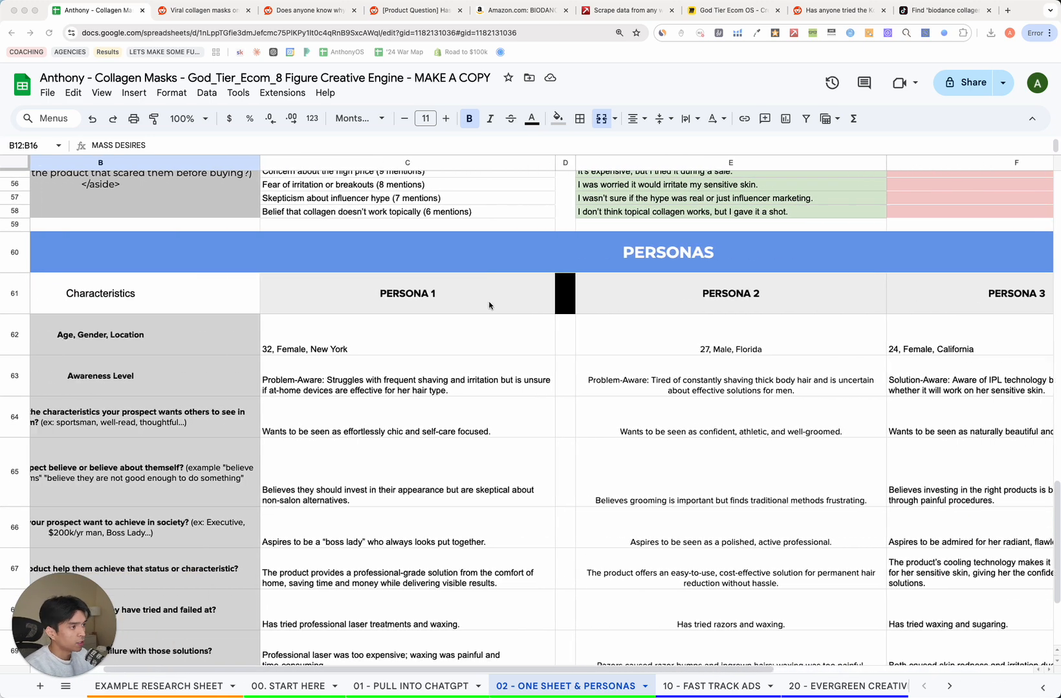
Bring ChatGPT's Persona 1, the 34-year-old New York City woman, over the sheet.
click(314, 374)
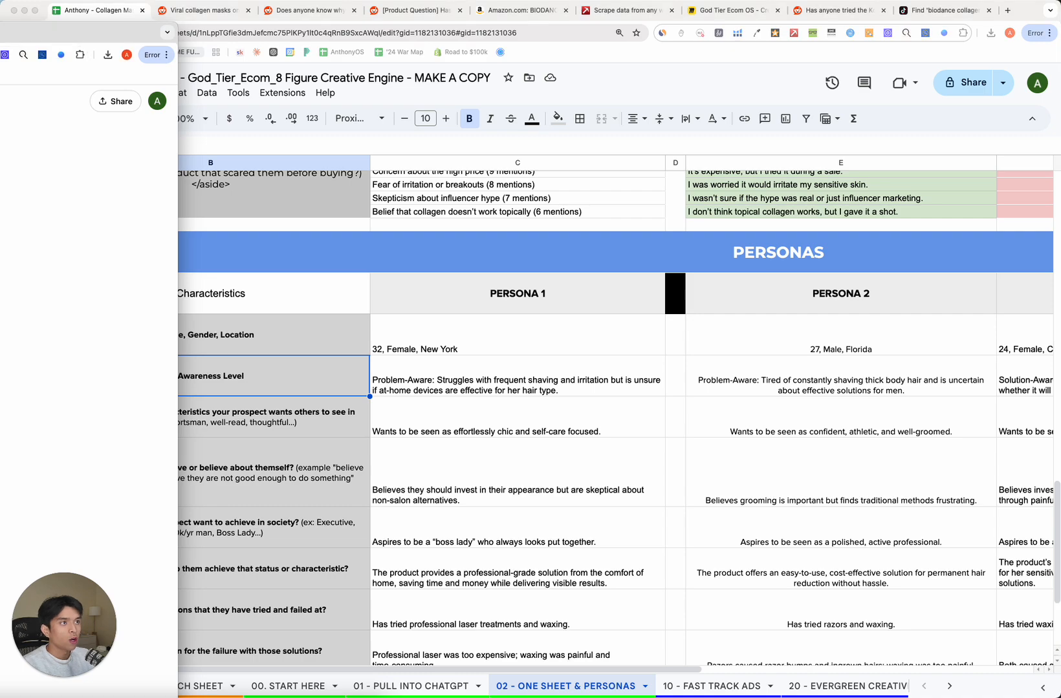
drag(0, 38, 537, 19)
scroll(252, 424, down, 16)
Copy Persona 1's bullets from ChatGPT and paste them down the persona column from C62.
scroll(324, 485, down, 10)
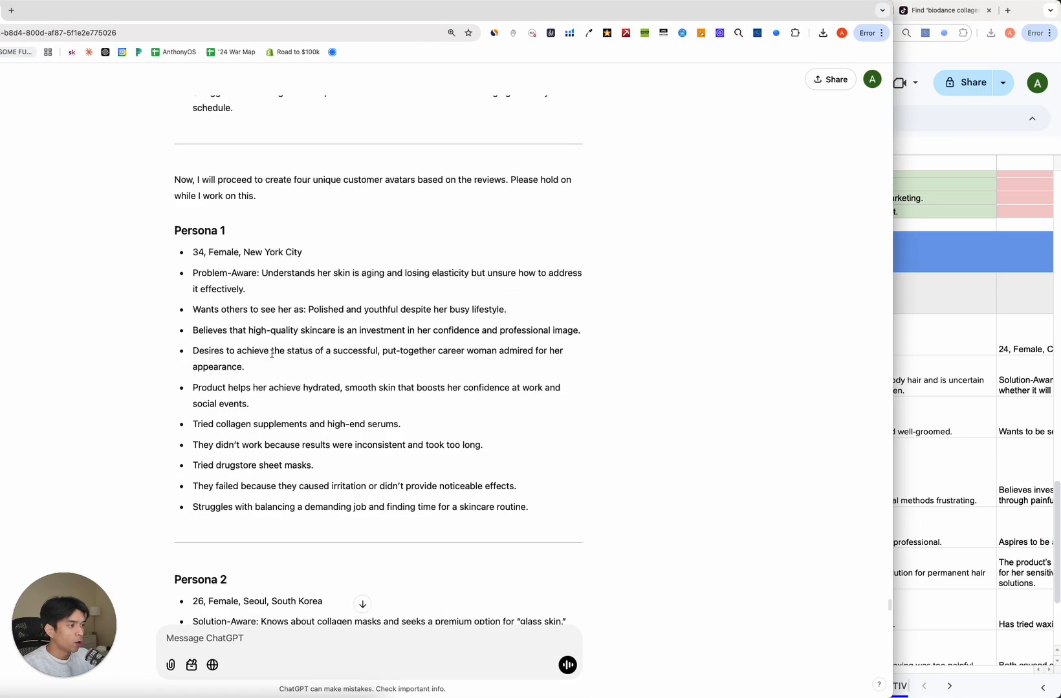
drag(569, 495, 192, 239)
key(ctrl+c)
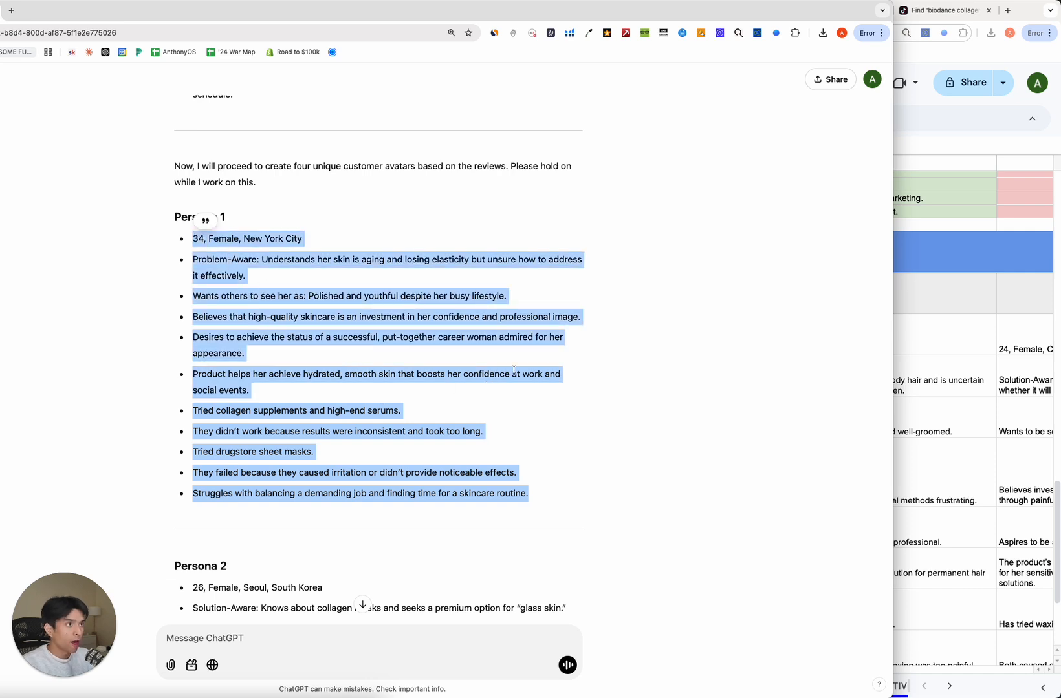
click(1014, 294)
click(446, 346)
scroll(437, 456, down, 2)
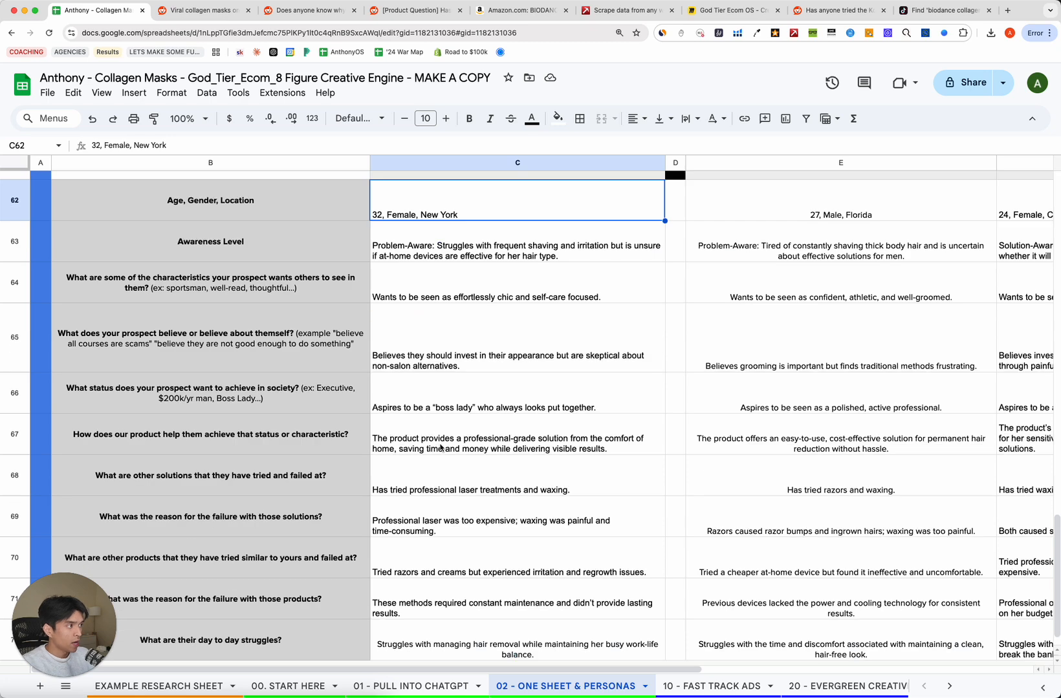
key(ctrl+v)
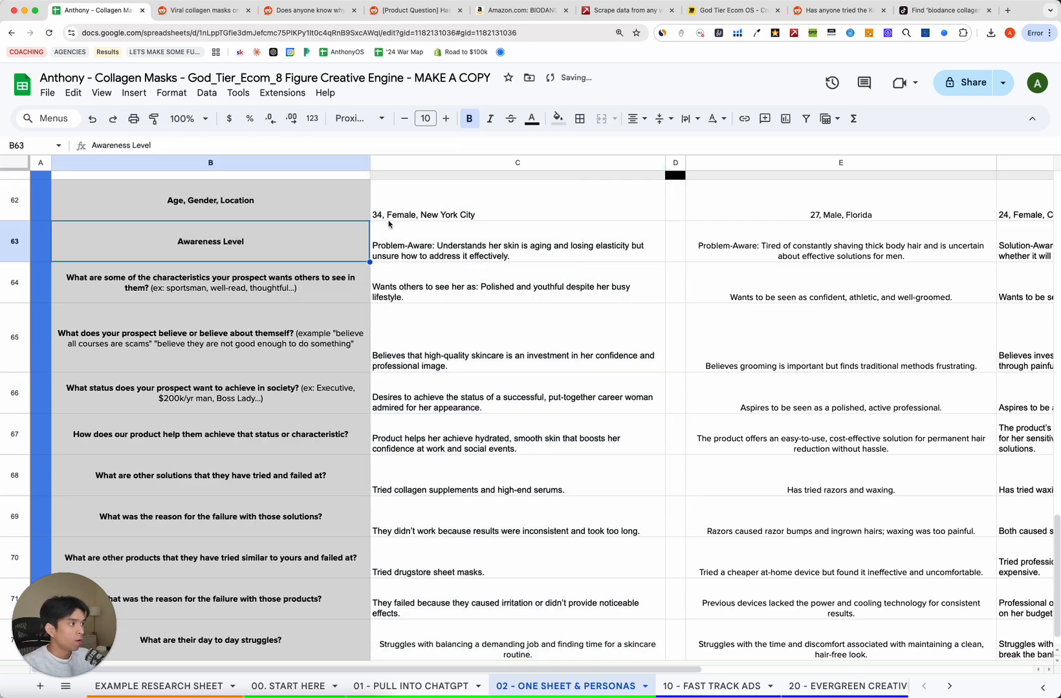
scroll(501, 666, down, 1)
click(446, 531)
scroll(327, 582, up, 9)
Clear the Persona 1 selection in ChatGPT and scroll toward Persona 2.
key(super+grave)
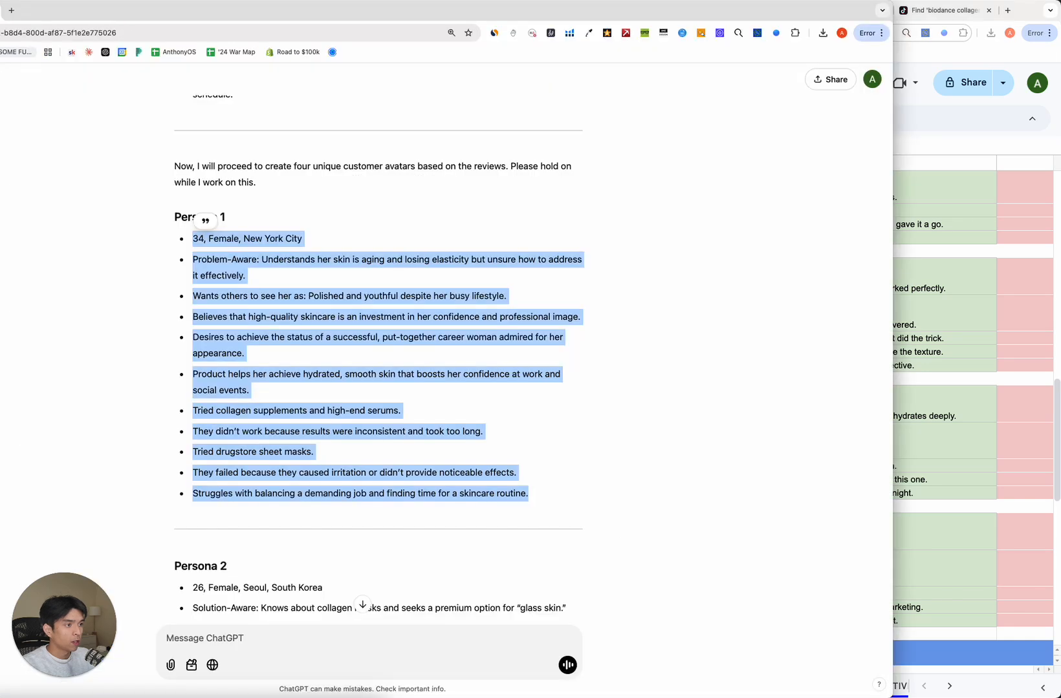
click(294, 443)
scroll(291, 442, down, 7)
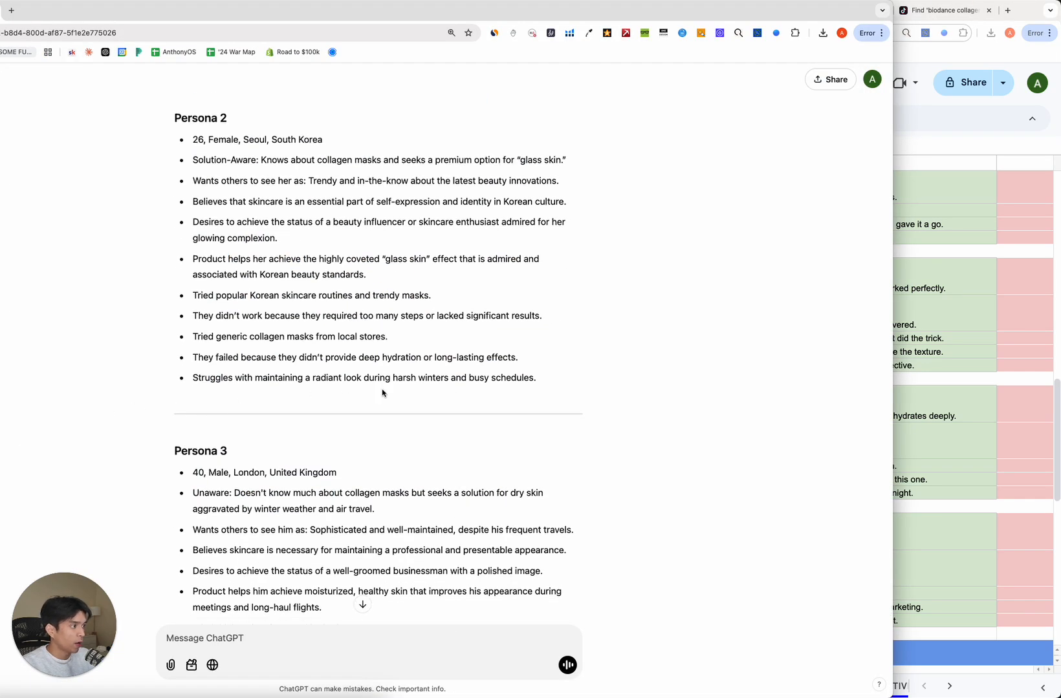
key(super+grave)
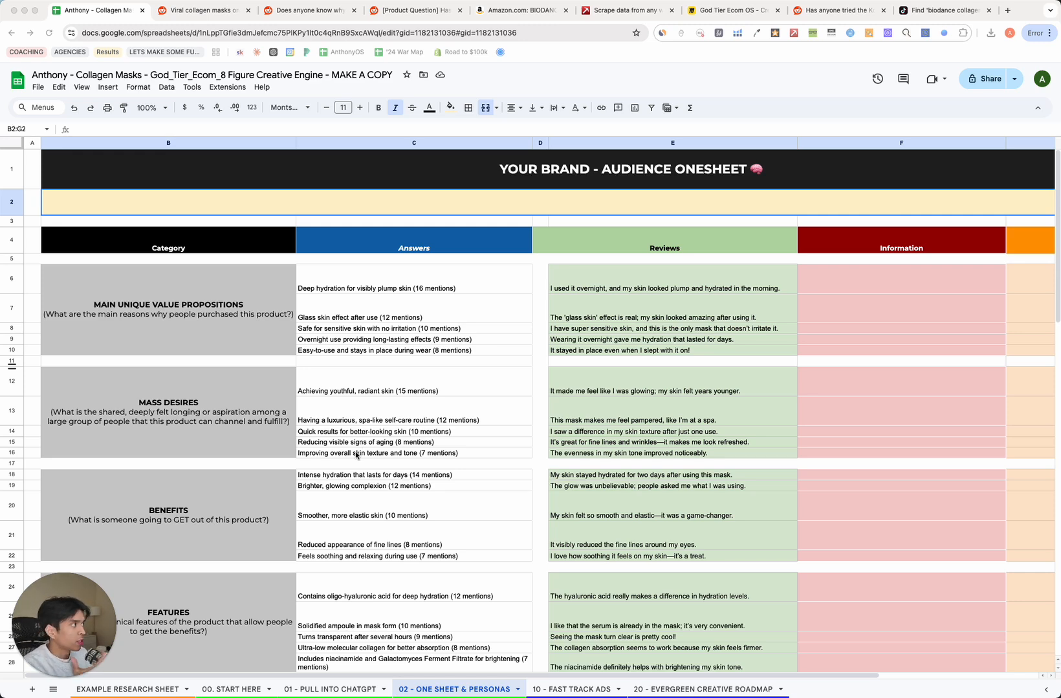
click(255, 435)
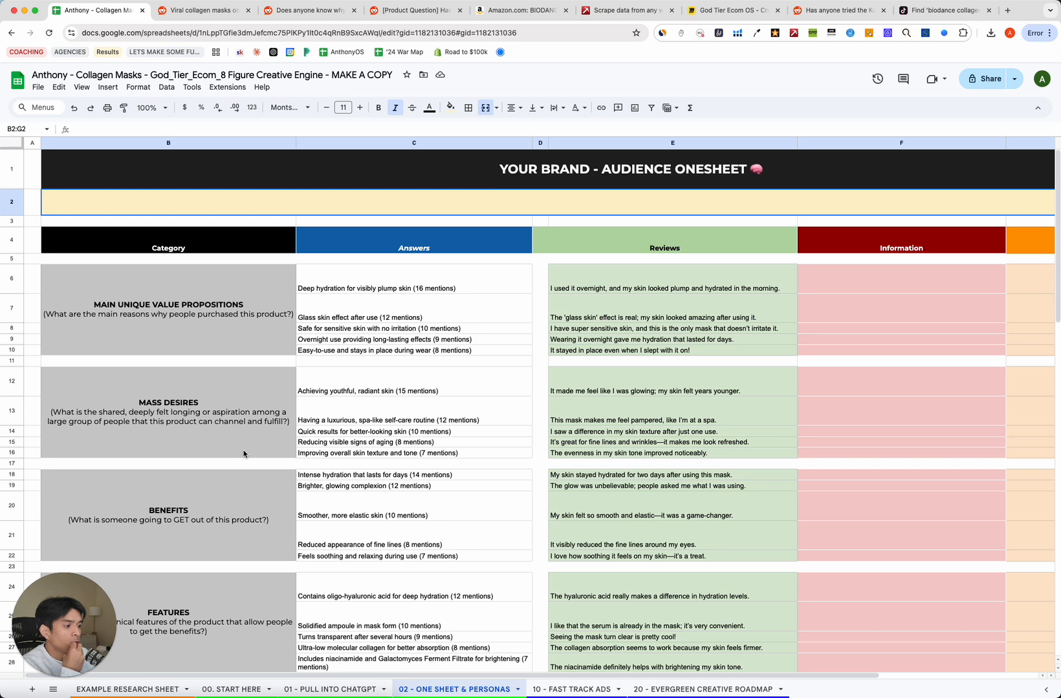
mouse_move(192, 697)
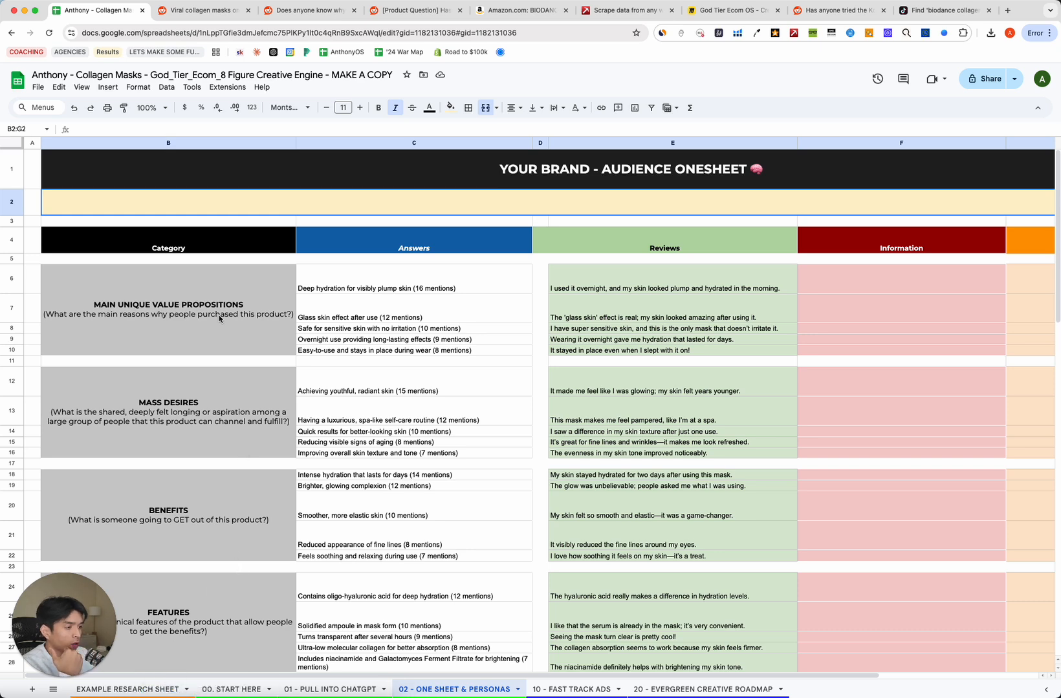
drag(441, 285, 442, 352)
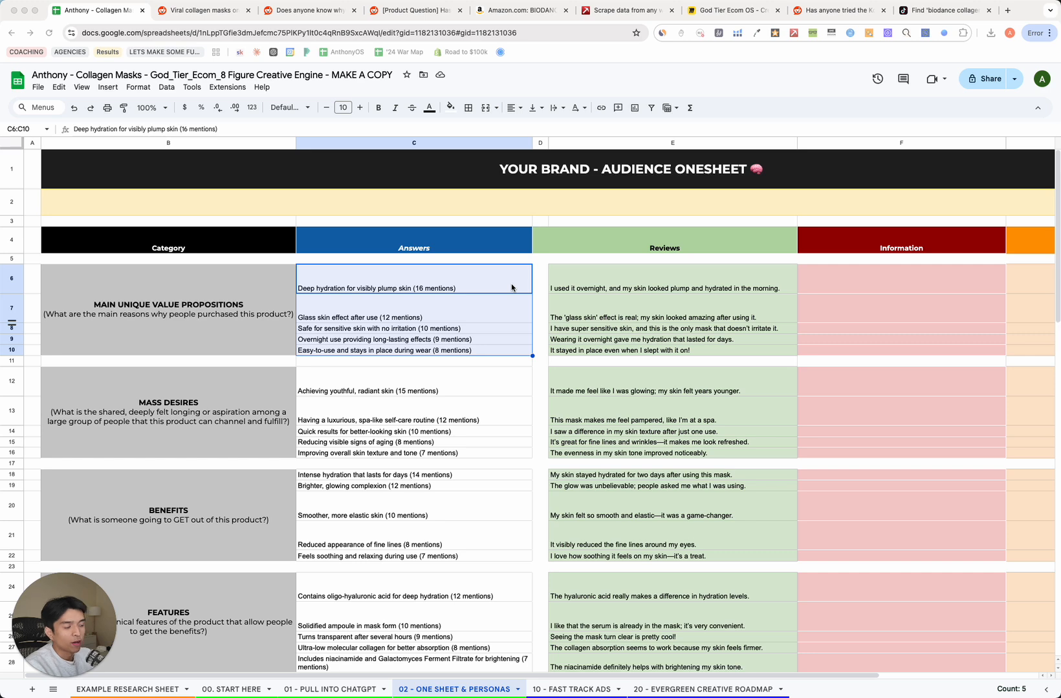
click(179, 313)
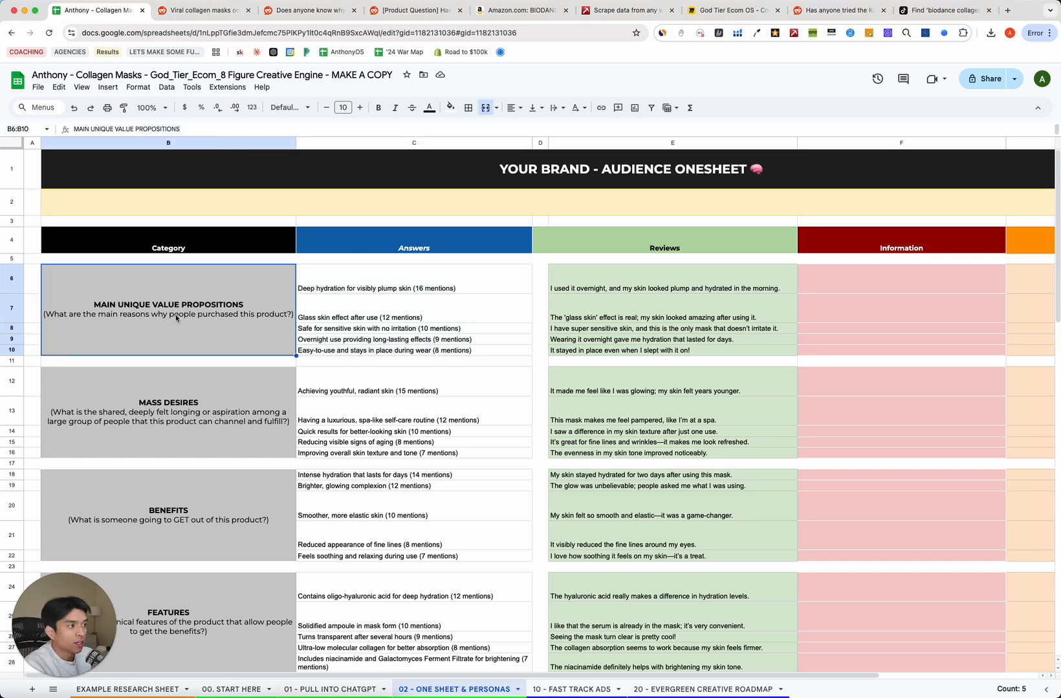
click(362, 292)
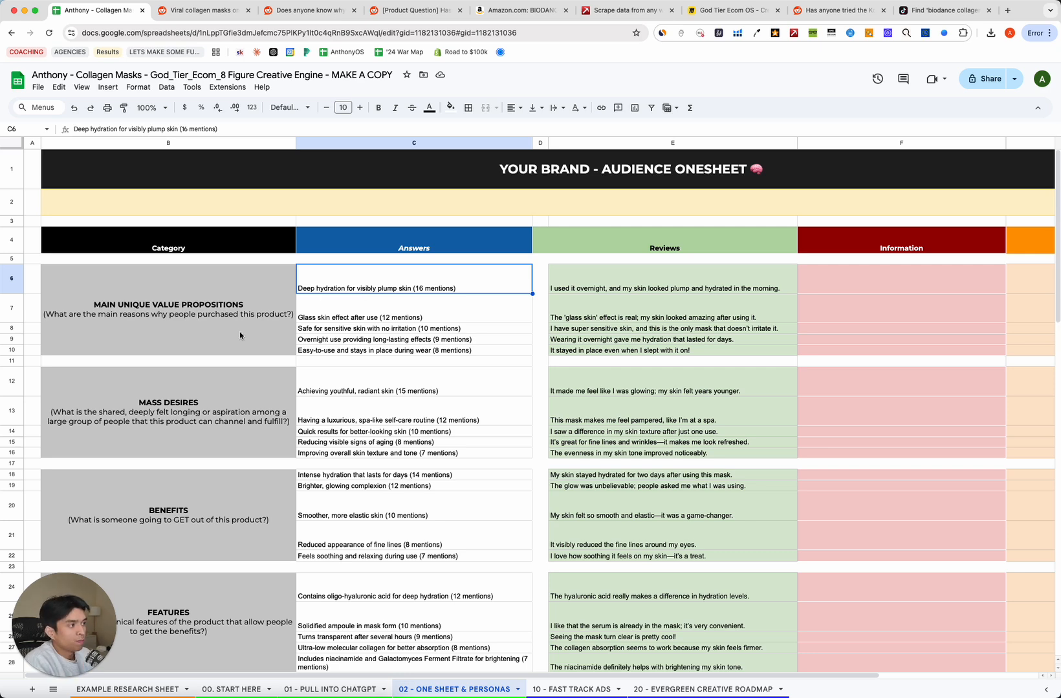
click(243, 332)
click(337, 285)
click(262, 307)
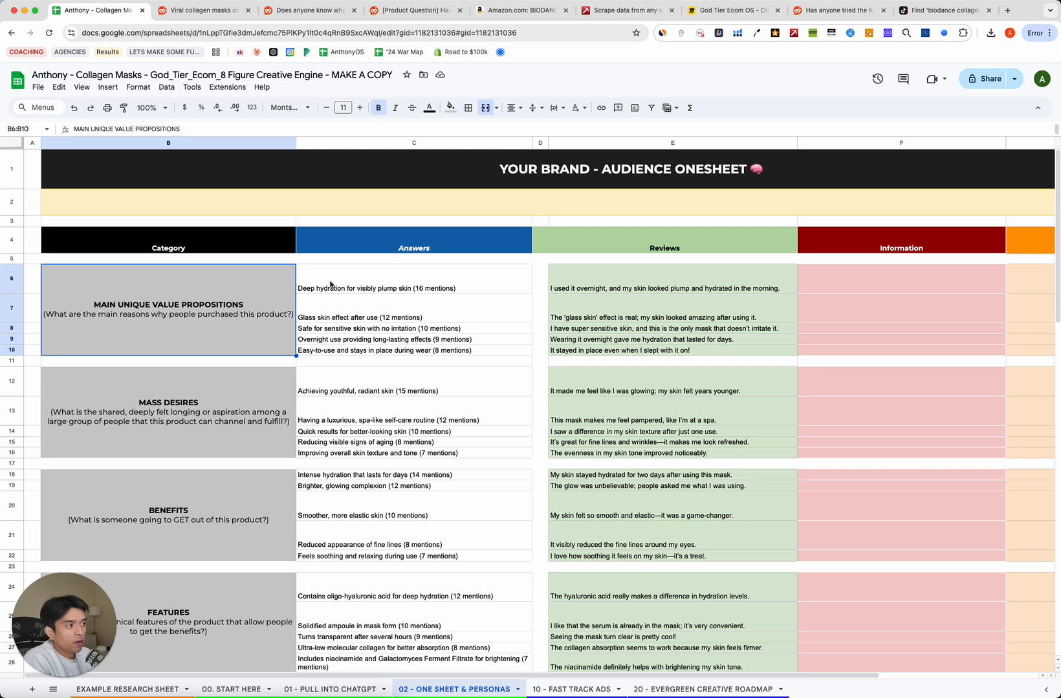
click(330, 284)
click(271, 309)
click(361, 295)
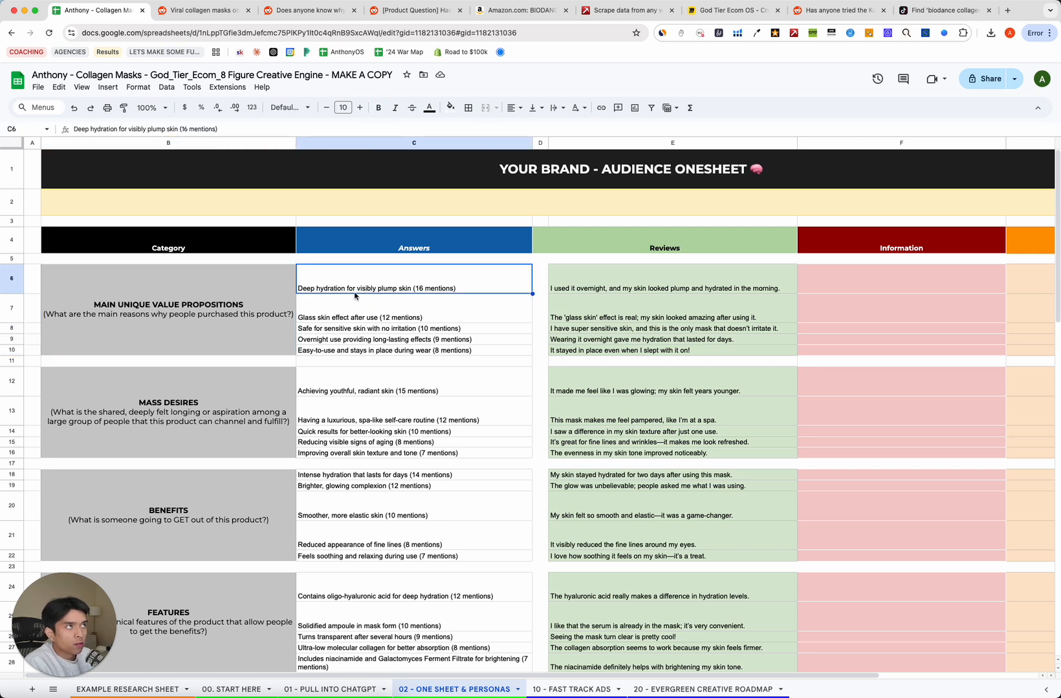
click(160, 393)
click(260, 332)
click(348, 290)
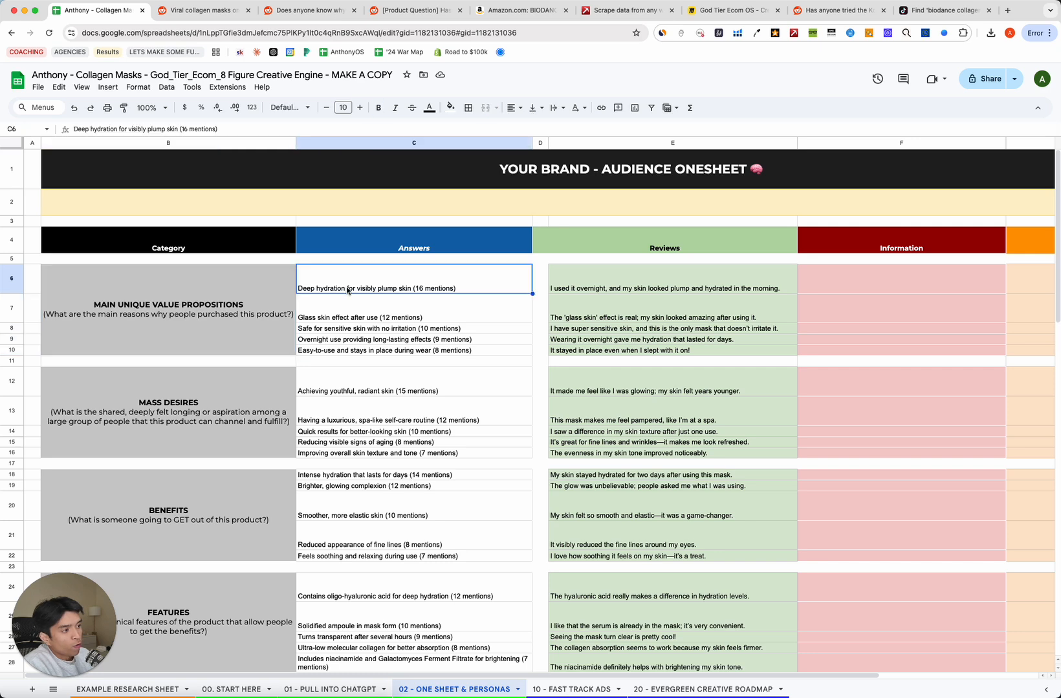
key(Down)
key(Down)
key(Down)
key(Down)
key(Down)
key(Down)
key(Down)
key(Down)
key(Down)
key(Down)
key(Down)
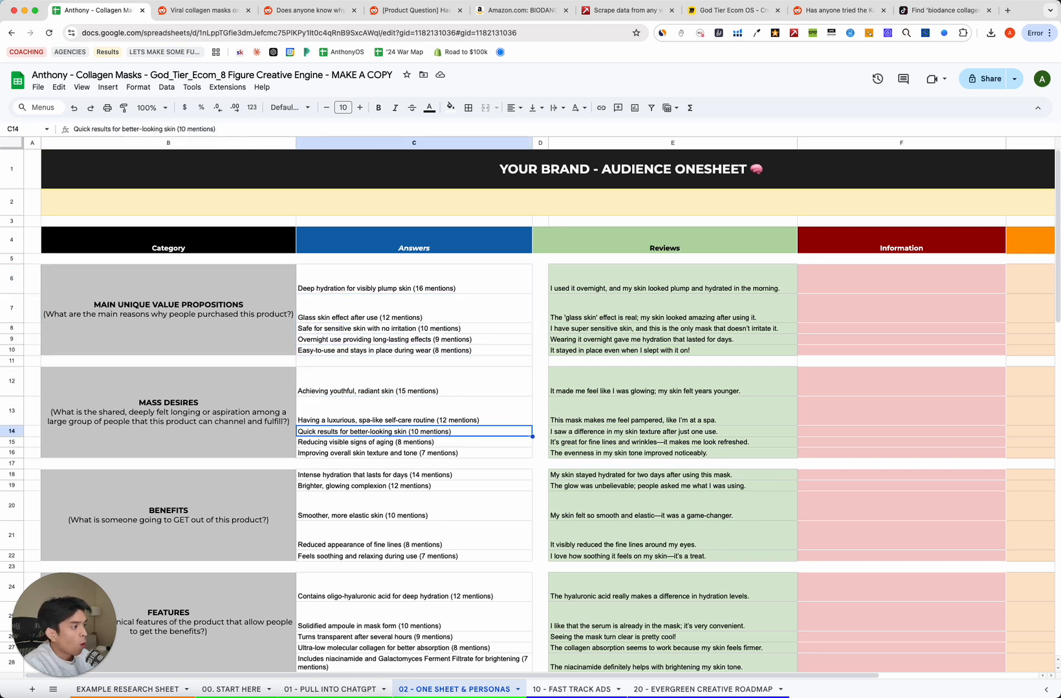
key(Down)
key(Down)
key(Up)
key(Up)
key(Up)
key(Up)
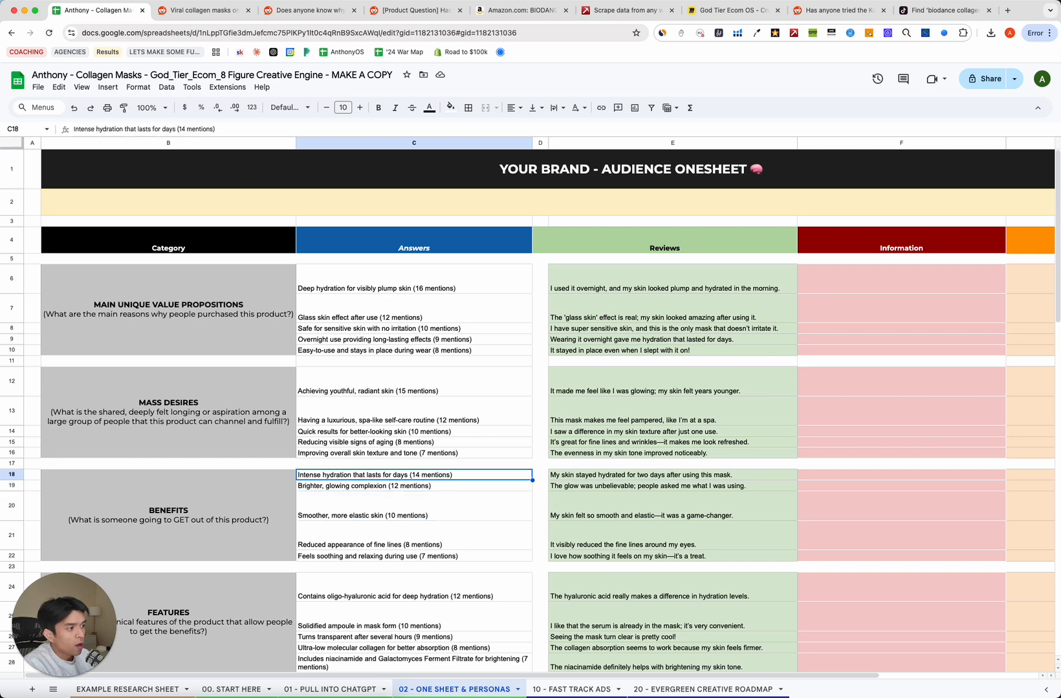
key(Up)
key(Down)
key(Down)
key(Down)
key(Down)
key(Down)
key(Down)
key(Down)
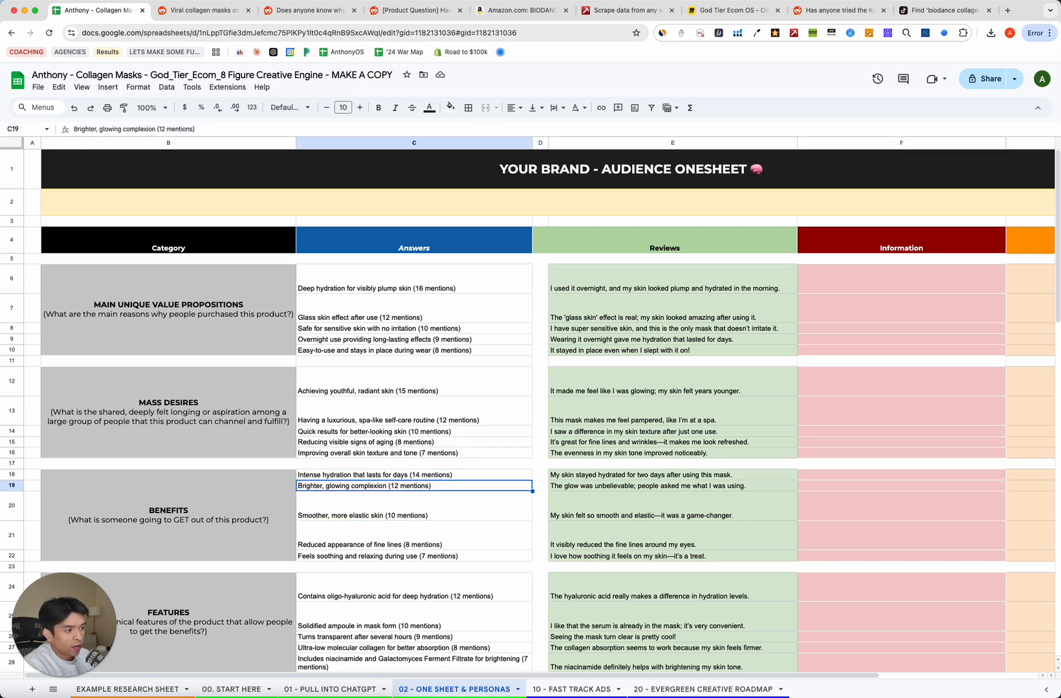
key(Left)
key(Right)
key(Down)
key(Down)
key(Up)
key(Up)
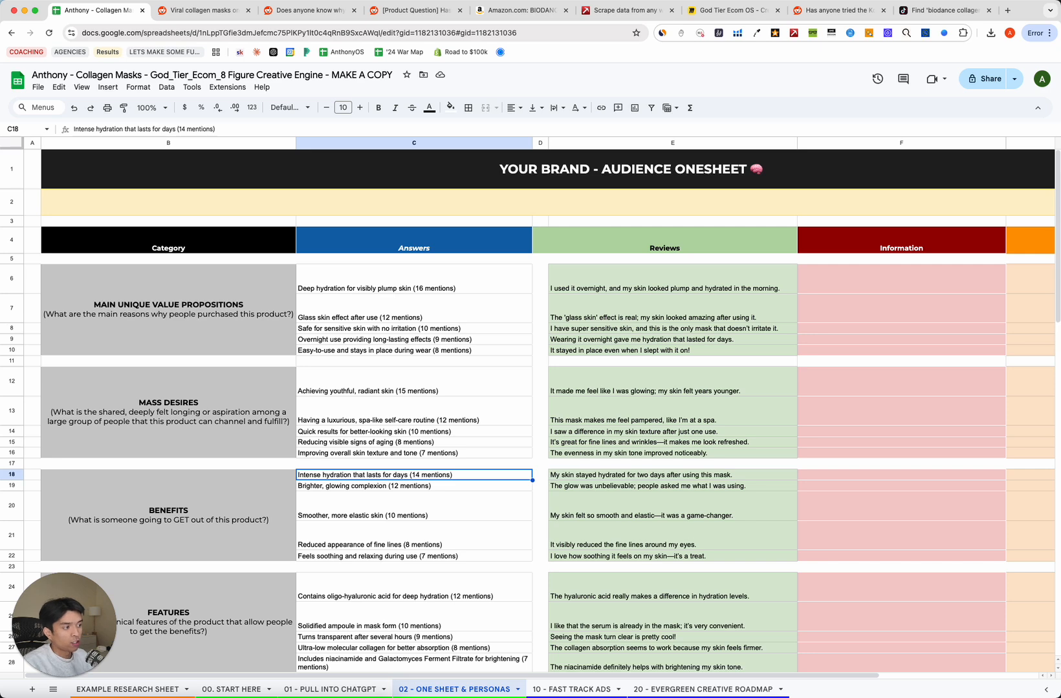
scroll(530, 411, down, 1)
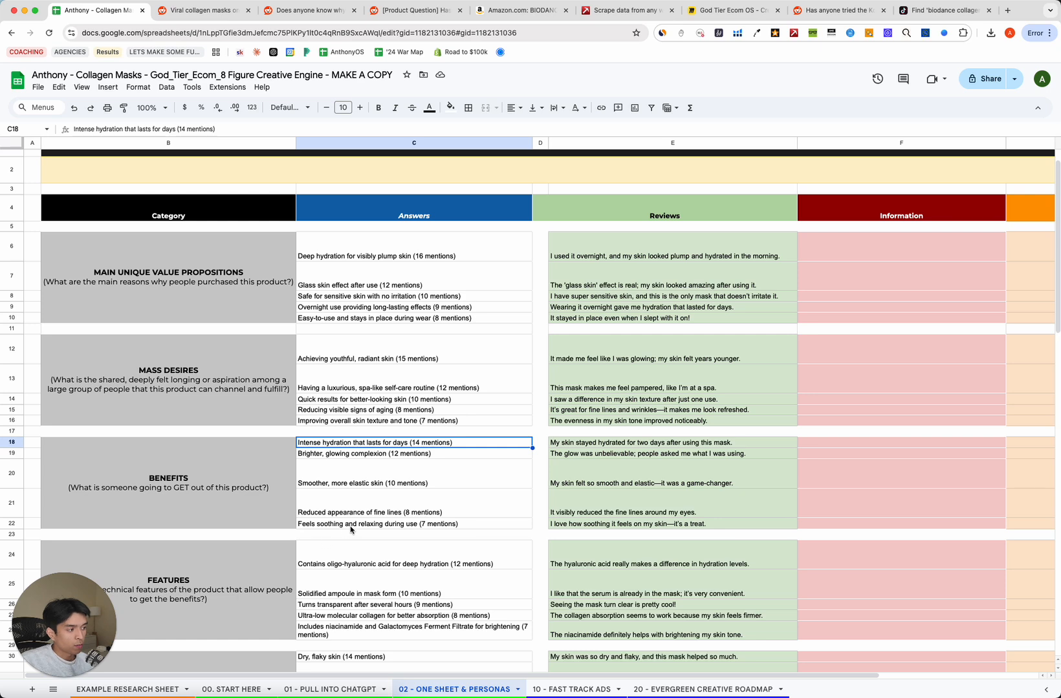
click(368, 512)
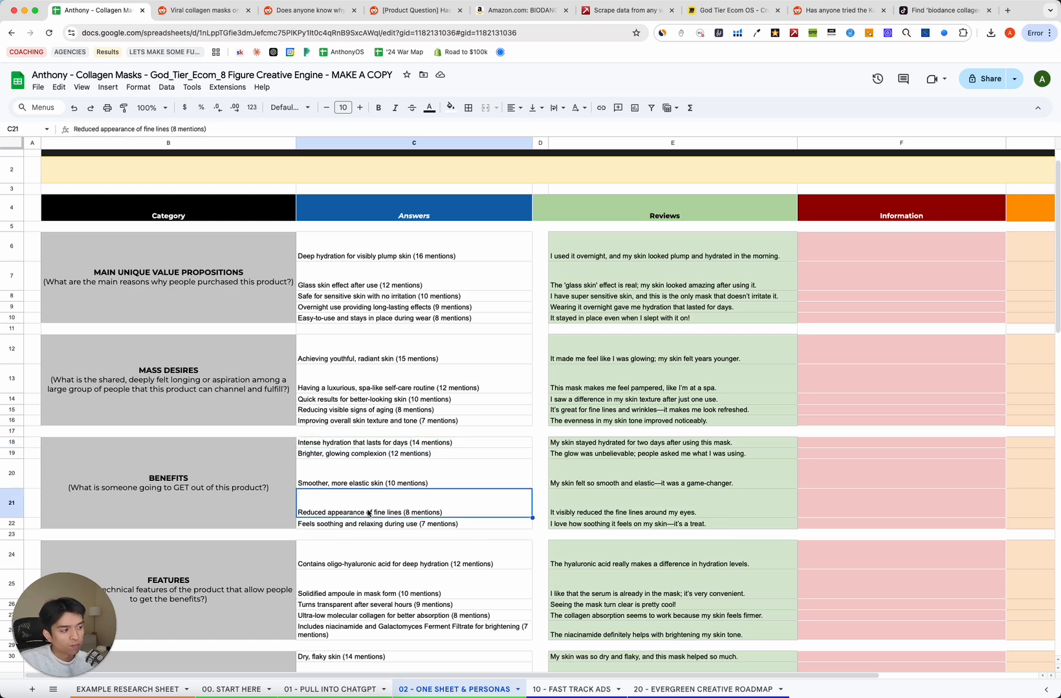
scroll(367, 512, down, 1)
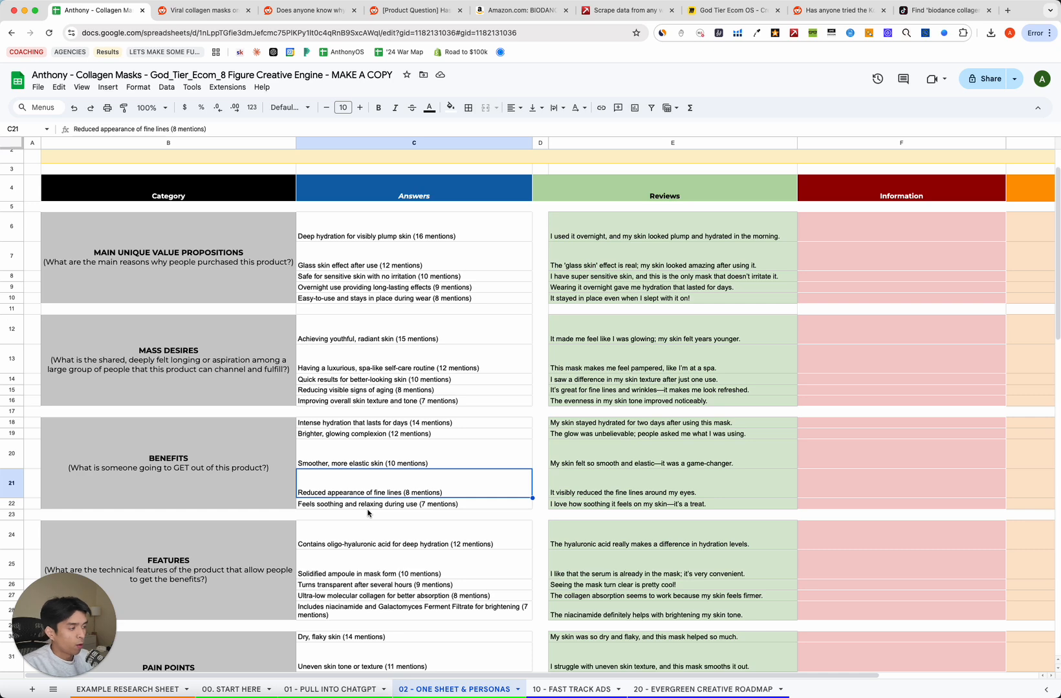
key(Up)
key(Up)
key(Up)
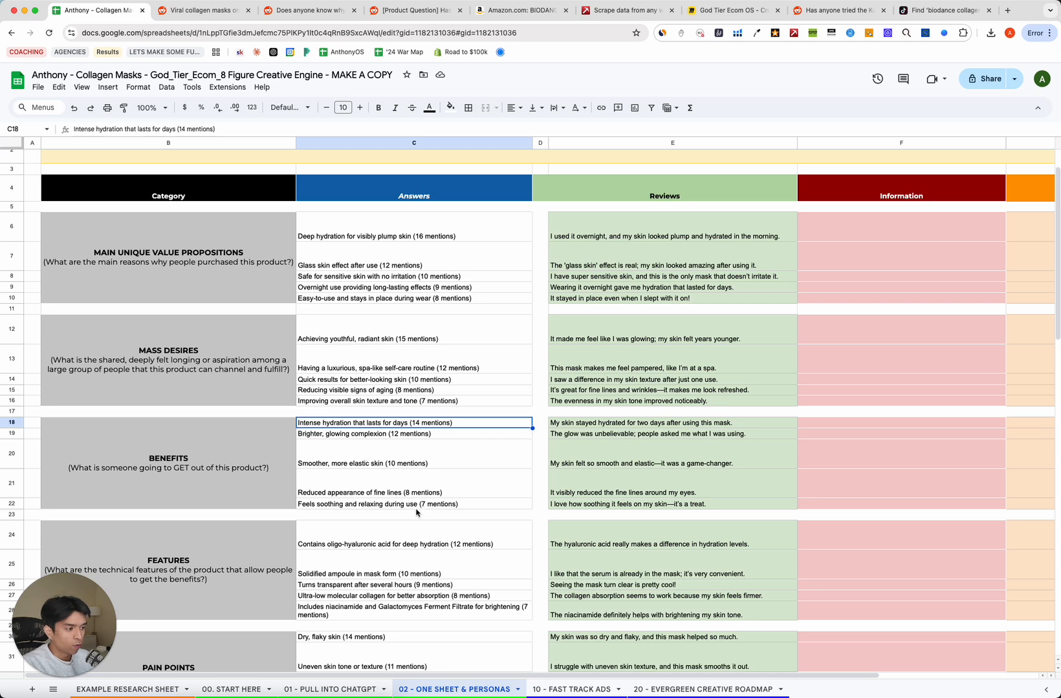
key(Down)
key(Down)
key(Down)
click(625, 274)
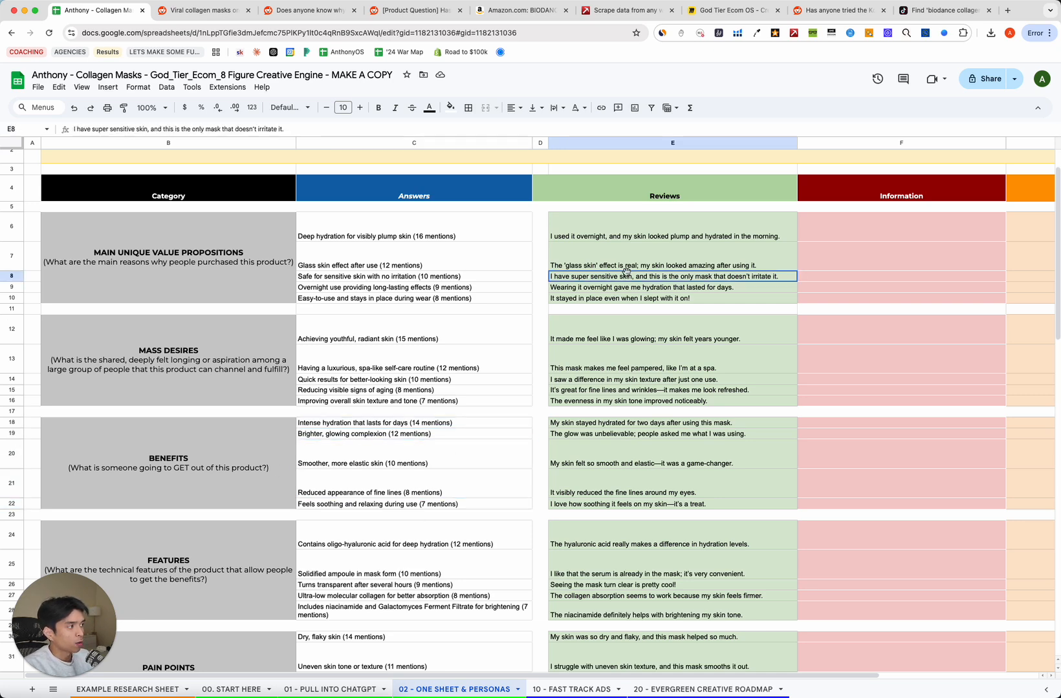
drag(641, 236, 636, 334)
click(626, 423)
click(625, 337)
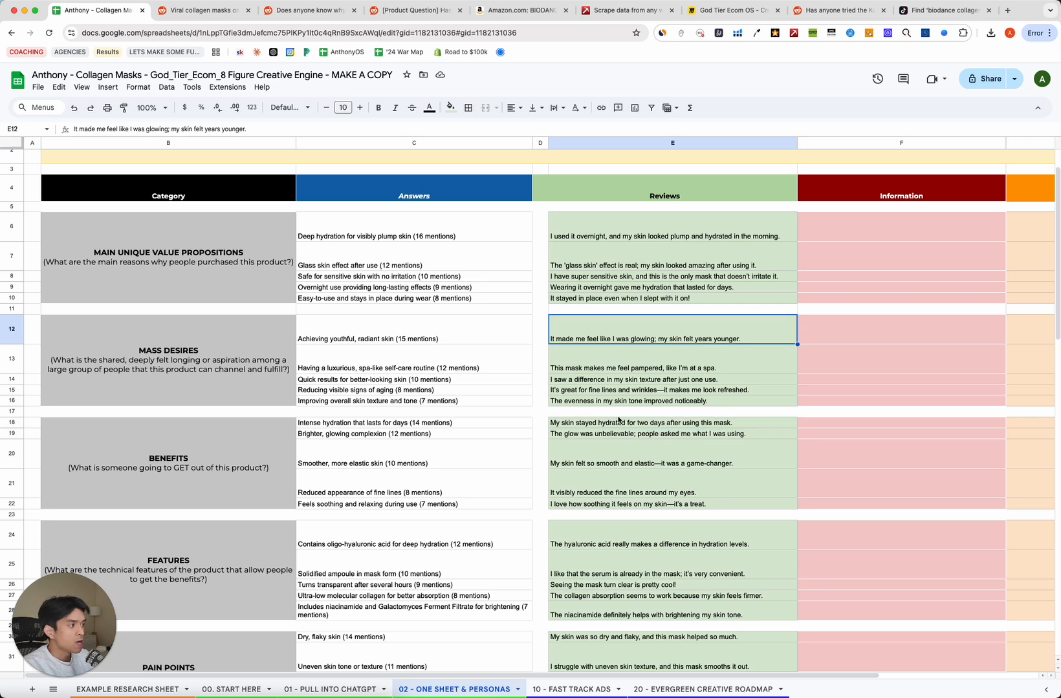
click(529, 368)
click(639, 360)
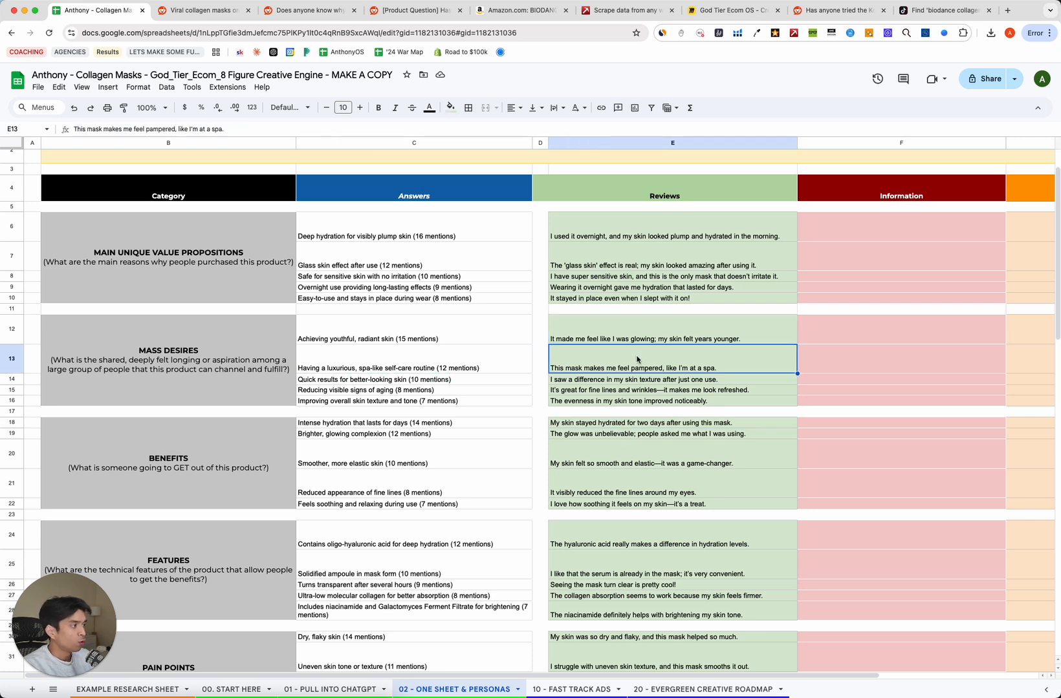
click(621, 336)
click(465, 331)
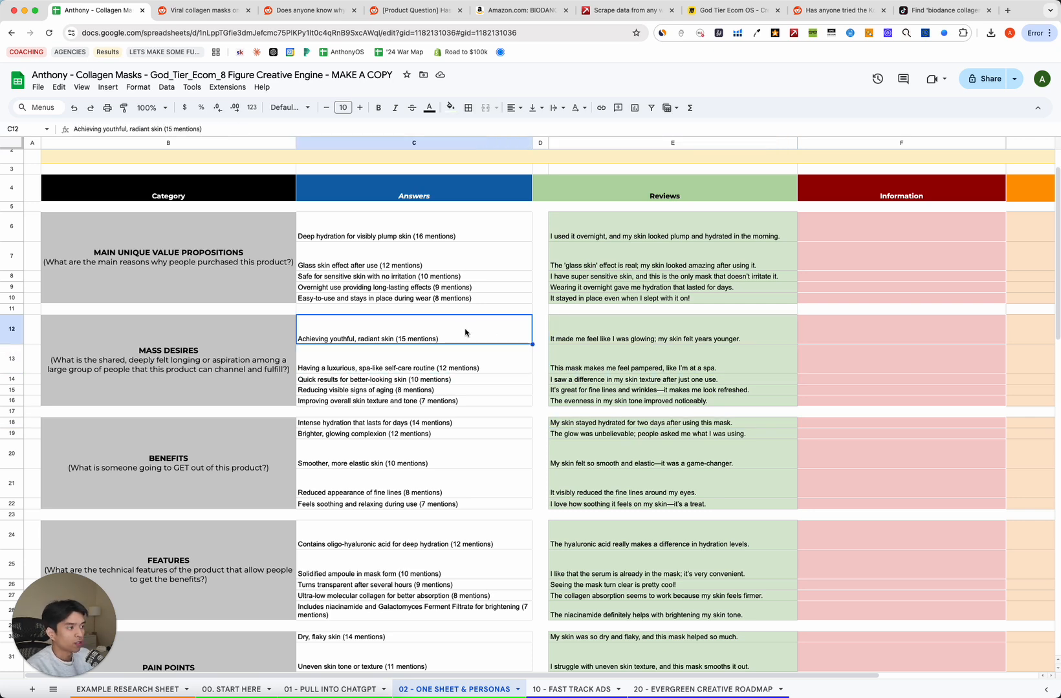
click(511, 353)
click(269, 351)
click(349, 333)
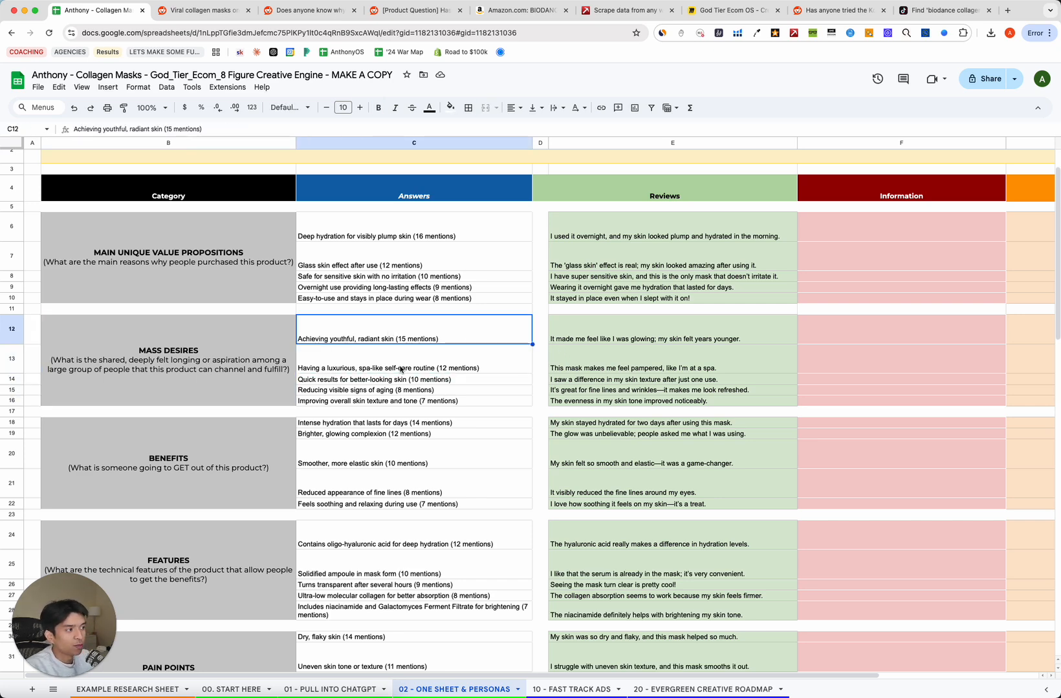
click(619, 326)
click(421, 339)
click(221, 380)
click(408, 336)
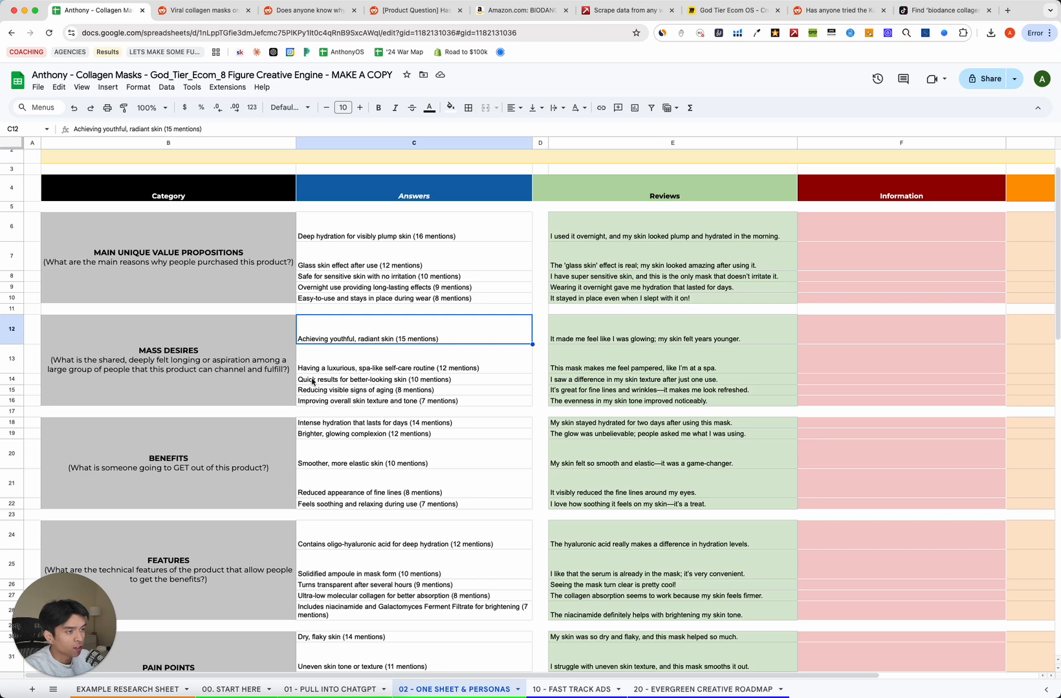
click(686, 335)
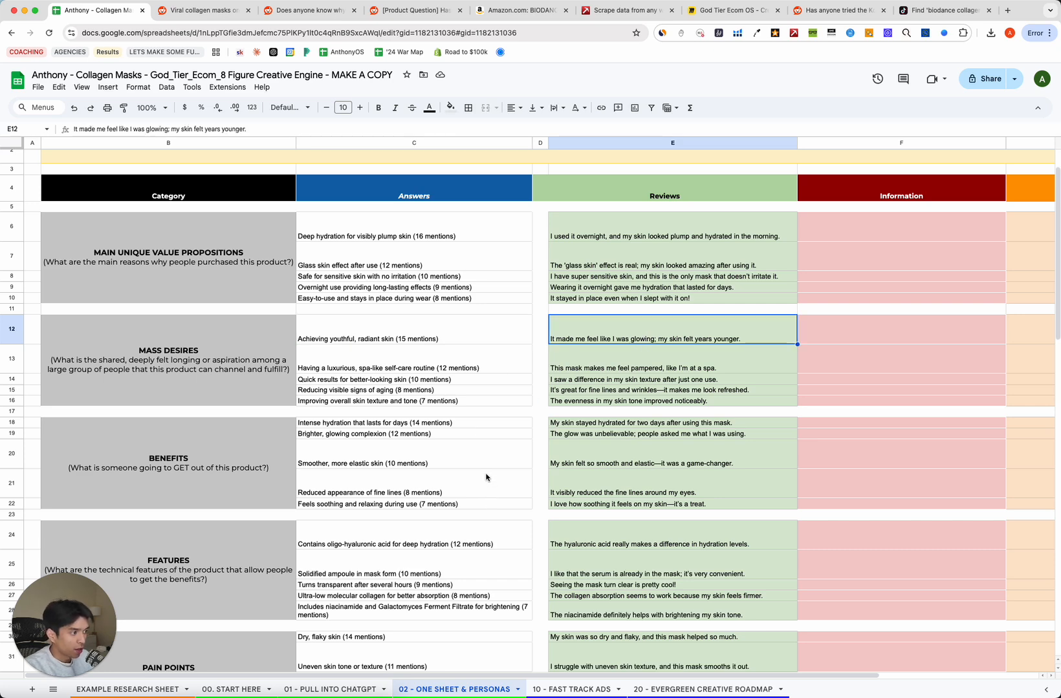
key(Down)
key(Down)
key(Down)
key(Down)
key(Down)
key(Down)
key(Down)
key(Down)
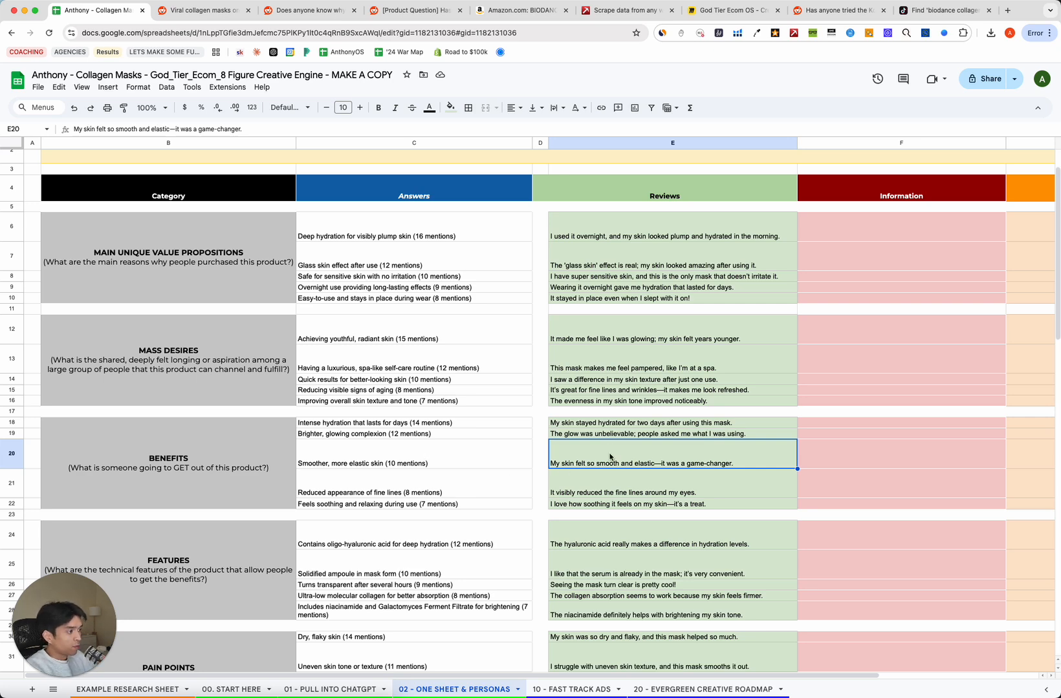
click(476, 461)
click(524, 482)
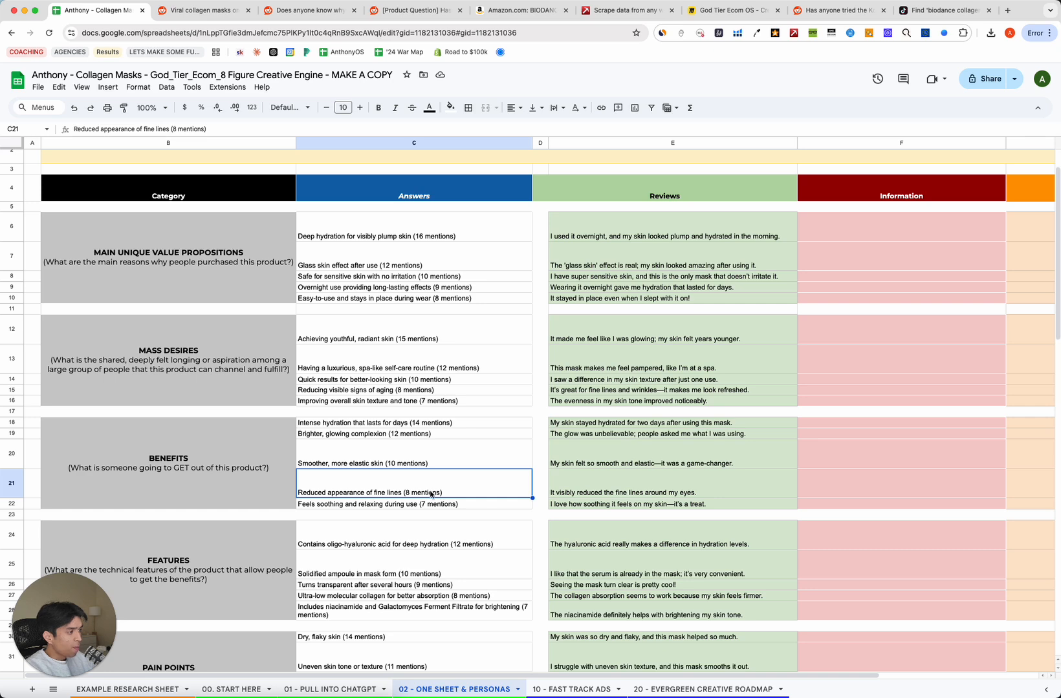
click(640, 494)
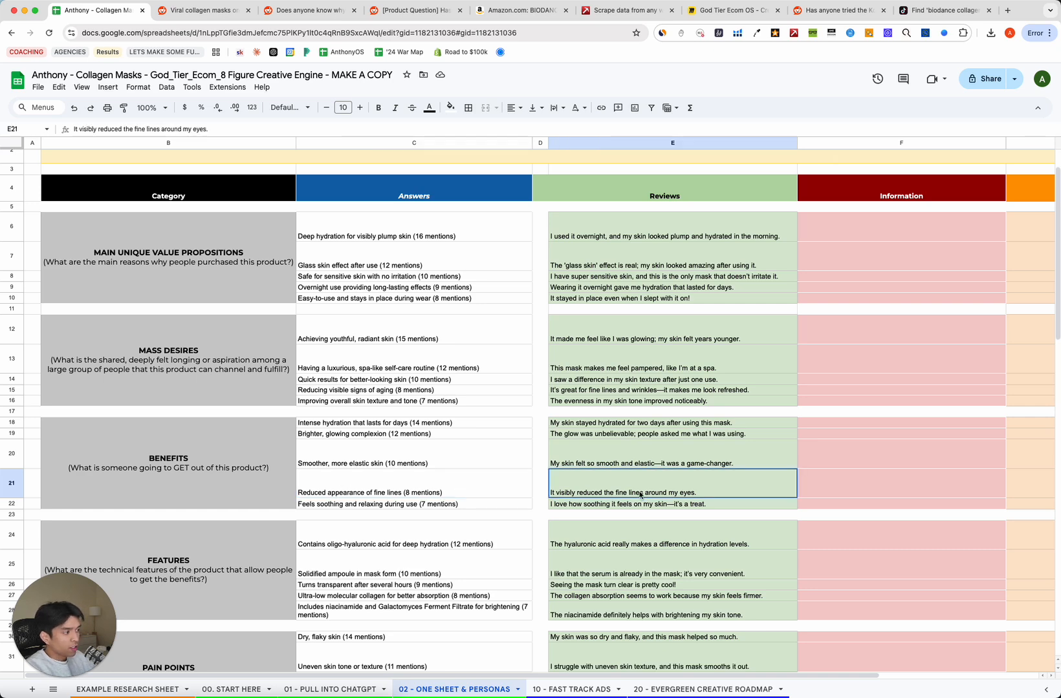
click(413, 505)
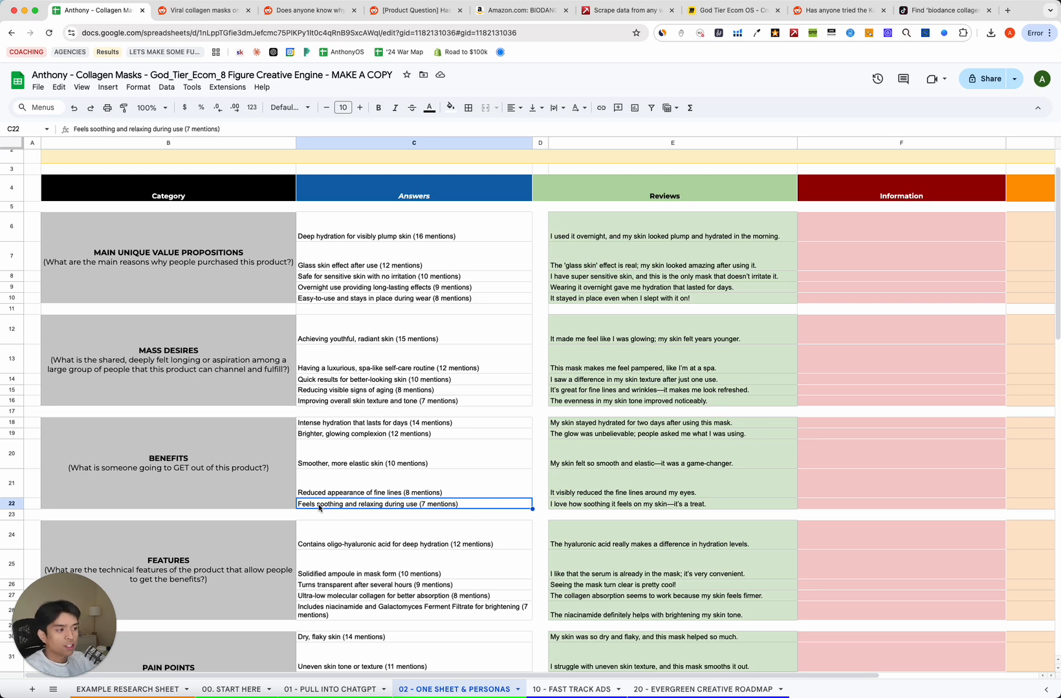
click(642, 506)
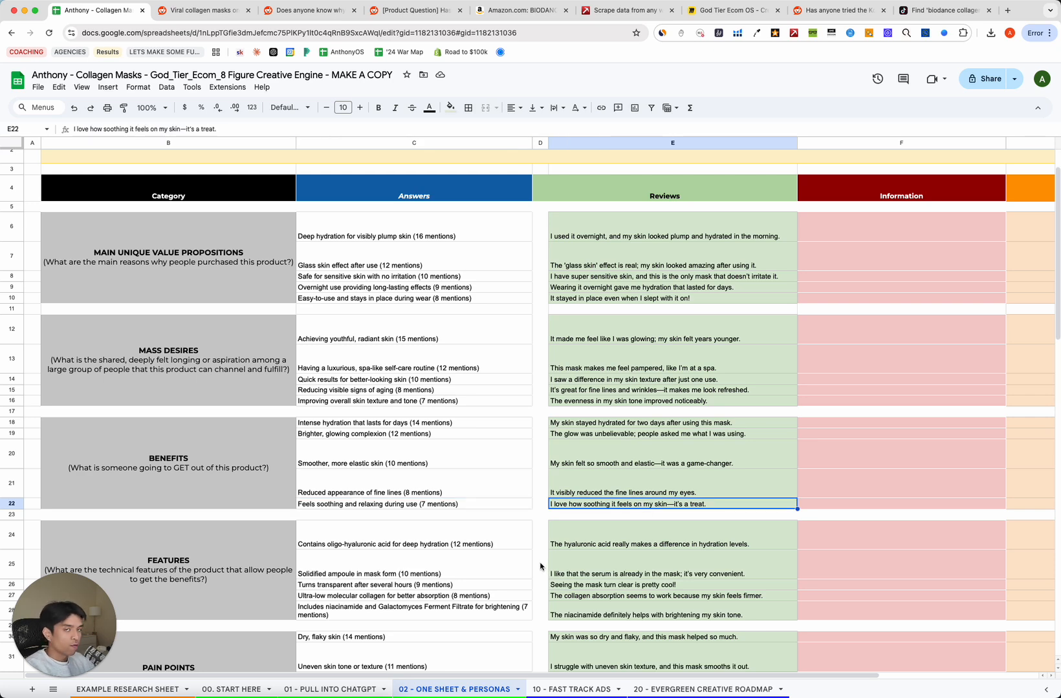
Check the PERSONA 1 through PERSONA 4 column headers in the Personas section.
scroll(525, 525, down, 10)
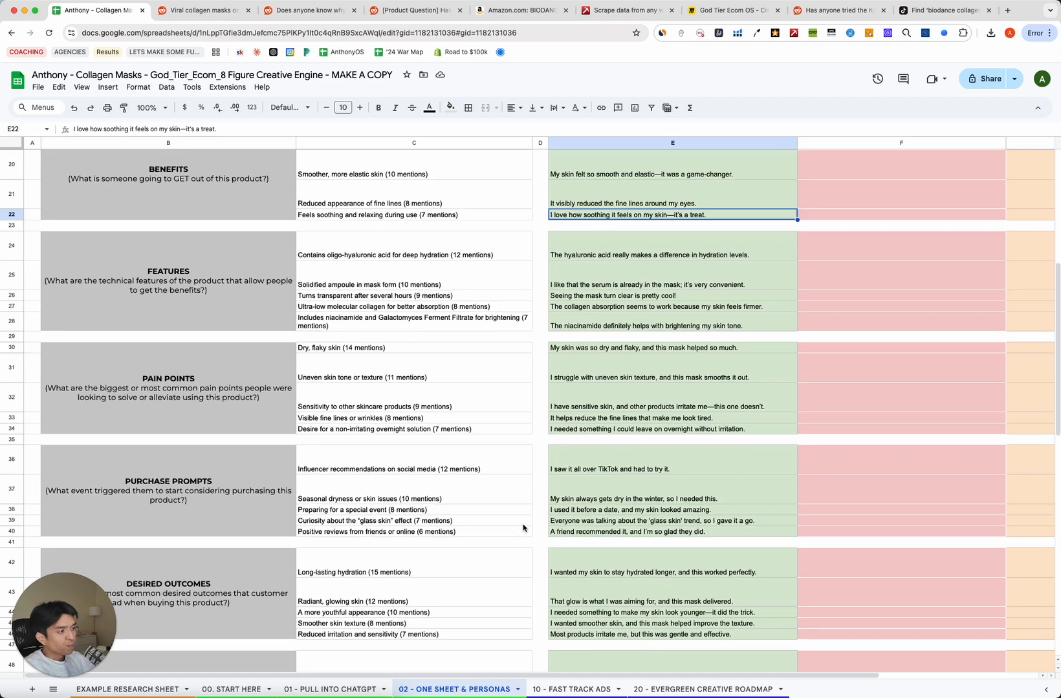
scroll(523, 526, down, 5)
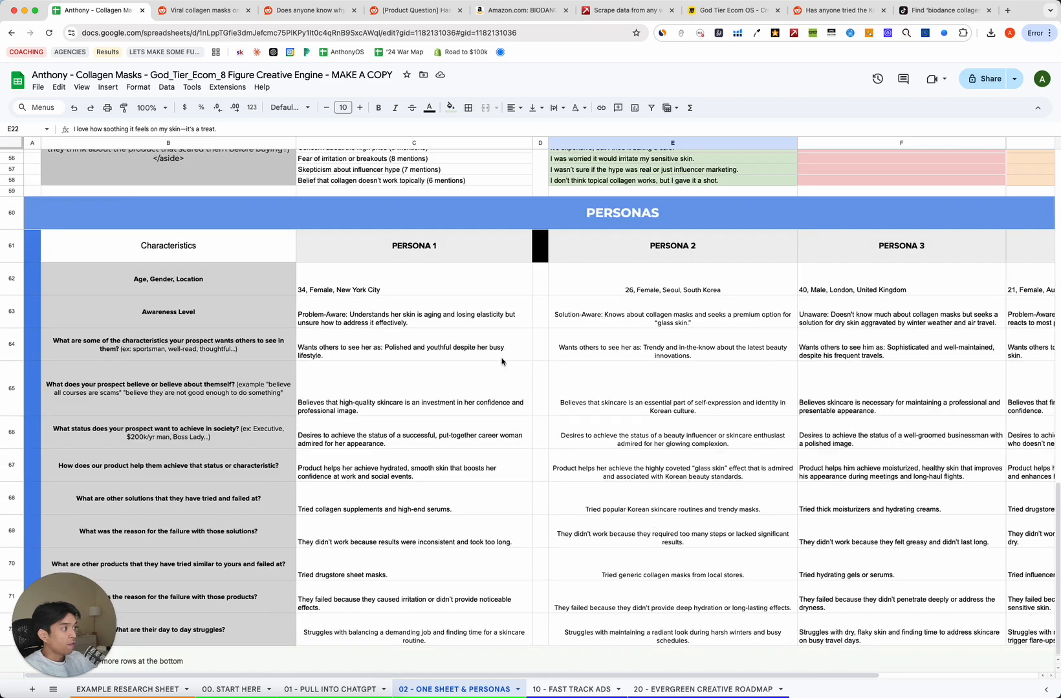
scroll(504, 363, right, 3)
click(279, 252)
click(486, 251)
click(710, 248)
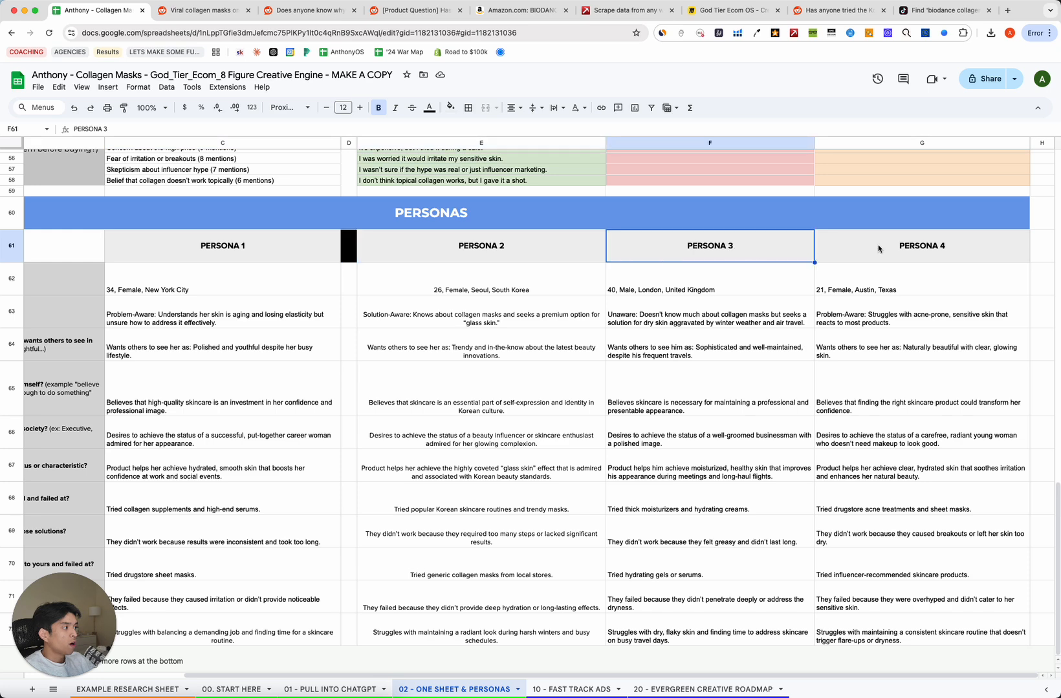
click(886, 247)
scroll(375, 484, left, 3)
Go down the persona questions, from Age, Gender, Location to similar failed products.
click(251, 484)
click(491, 372)
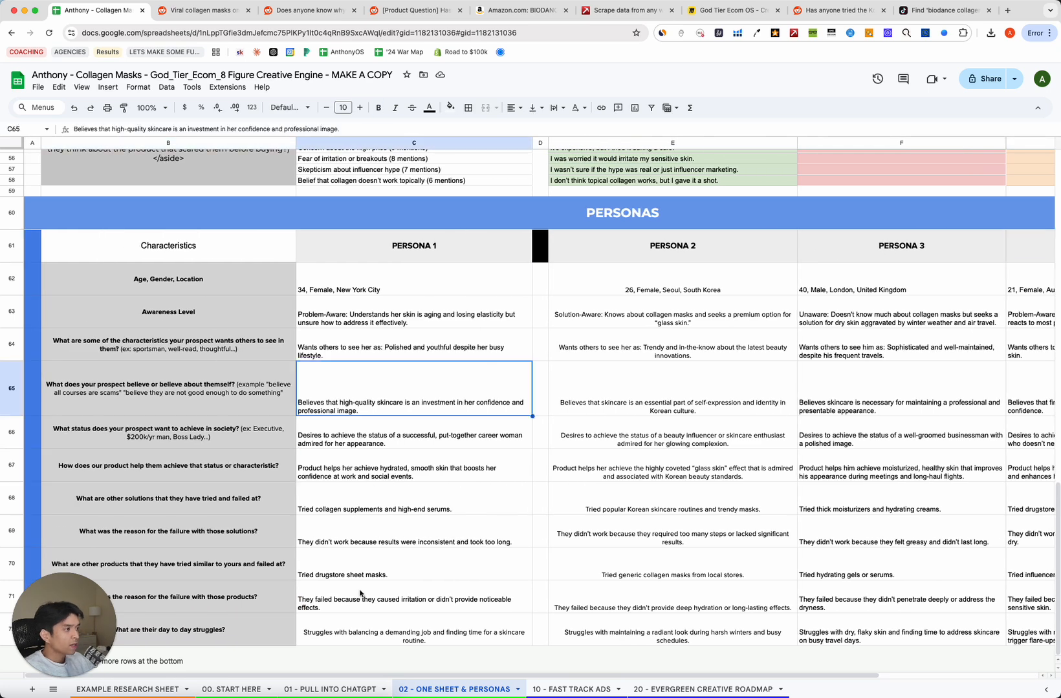
click(362, 593)
click(222, 286)
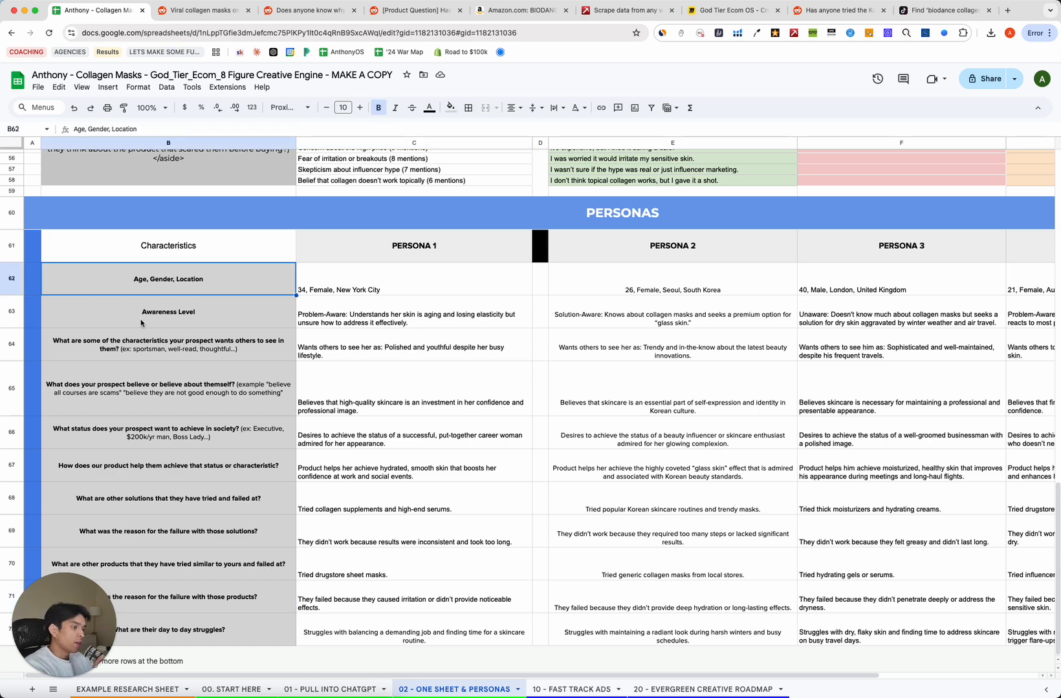
click(144, 349)
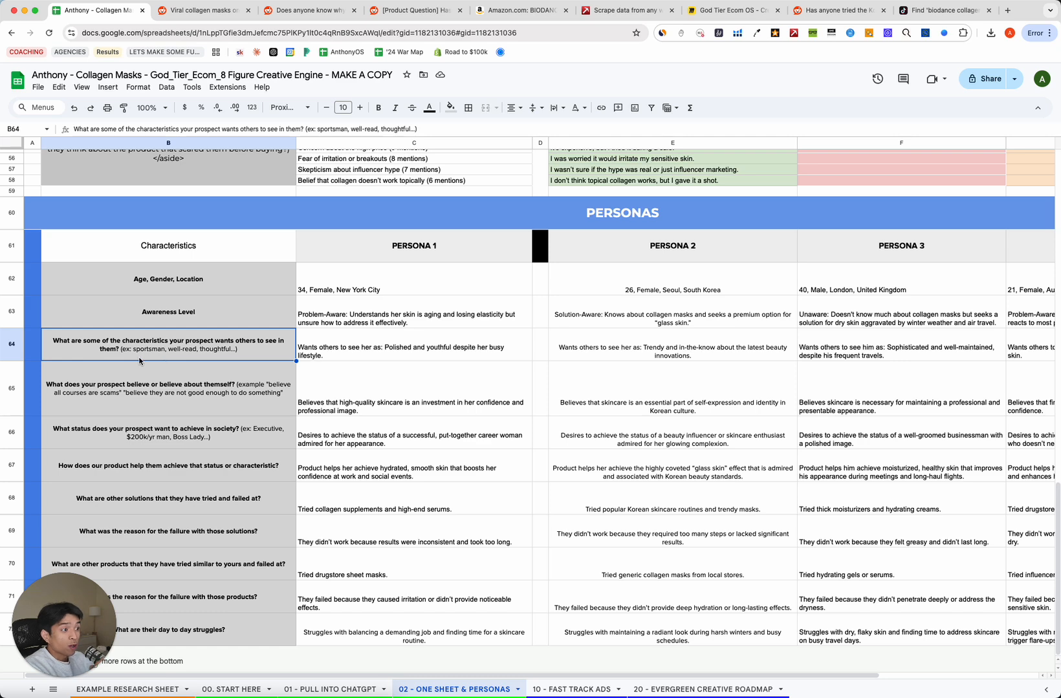
click(158, 387)
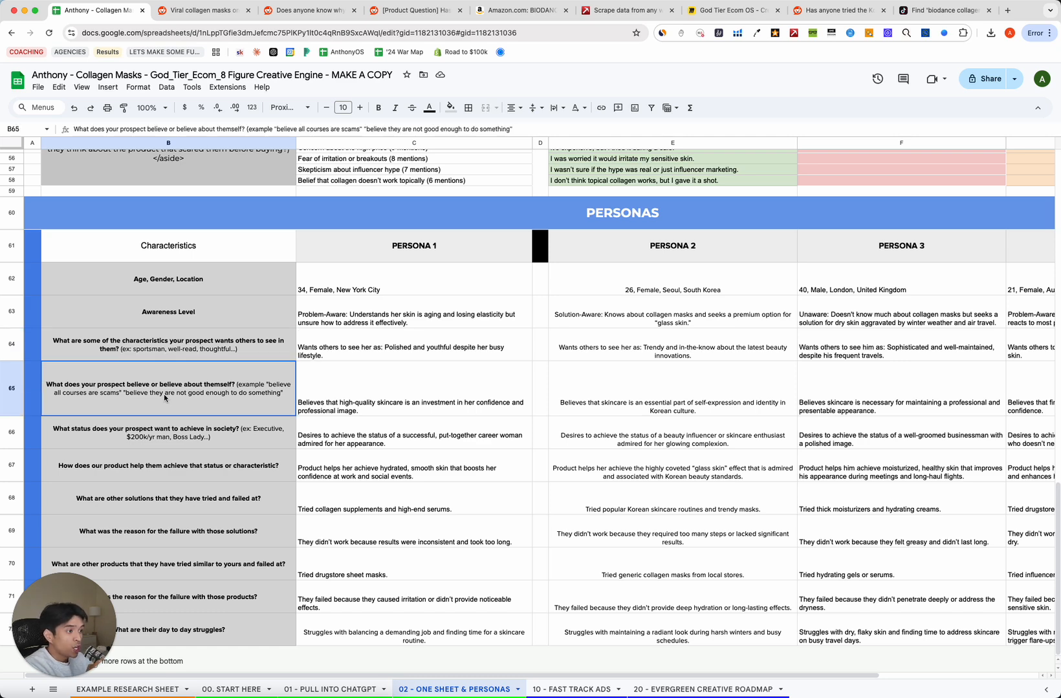
click(184, 442)
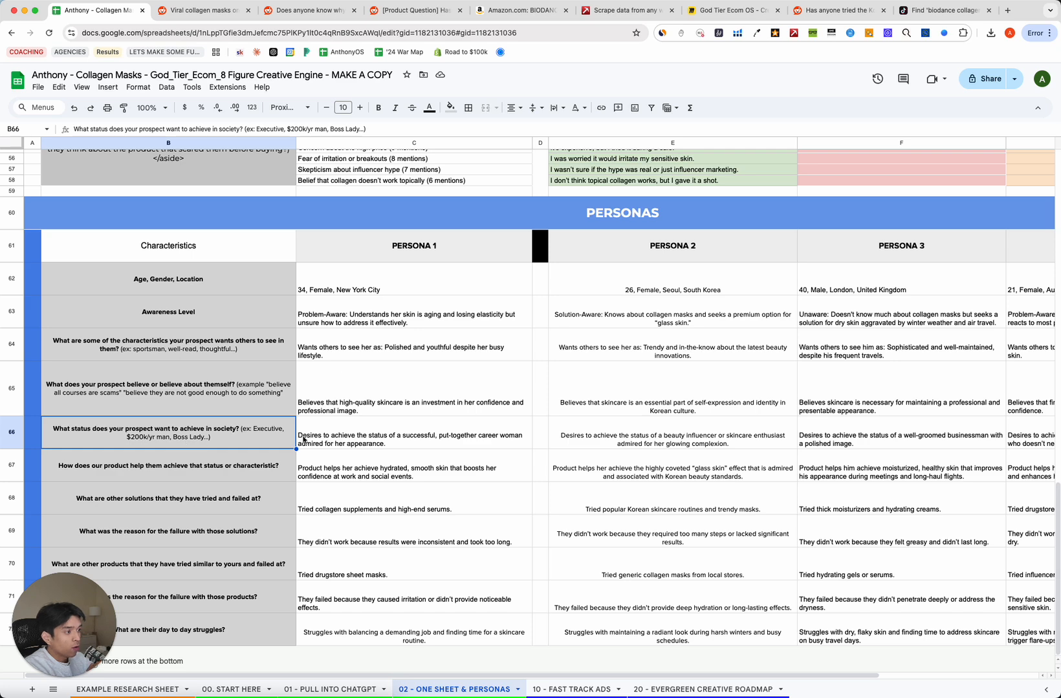
click(228, 473)
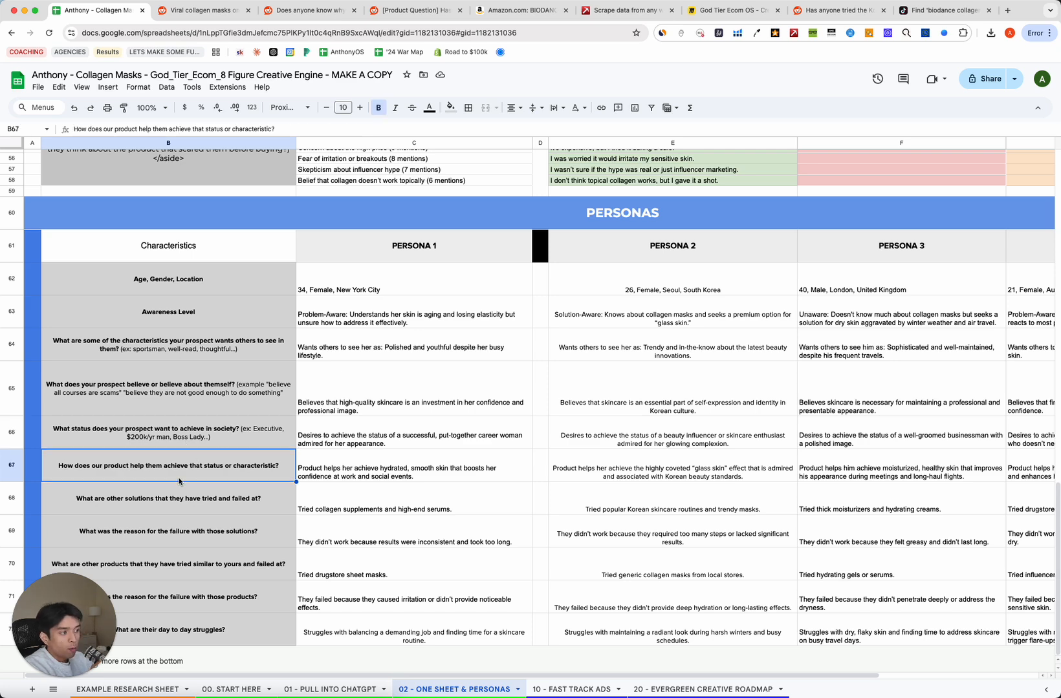
click(178, 510)
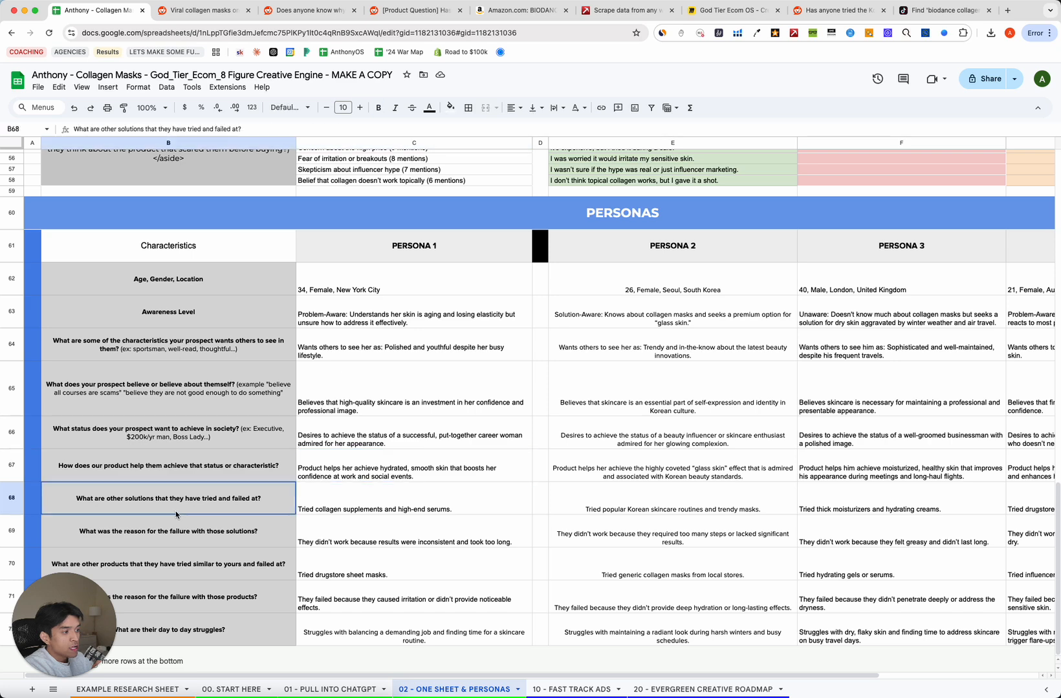
click(194, 531)
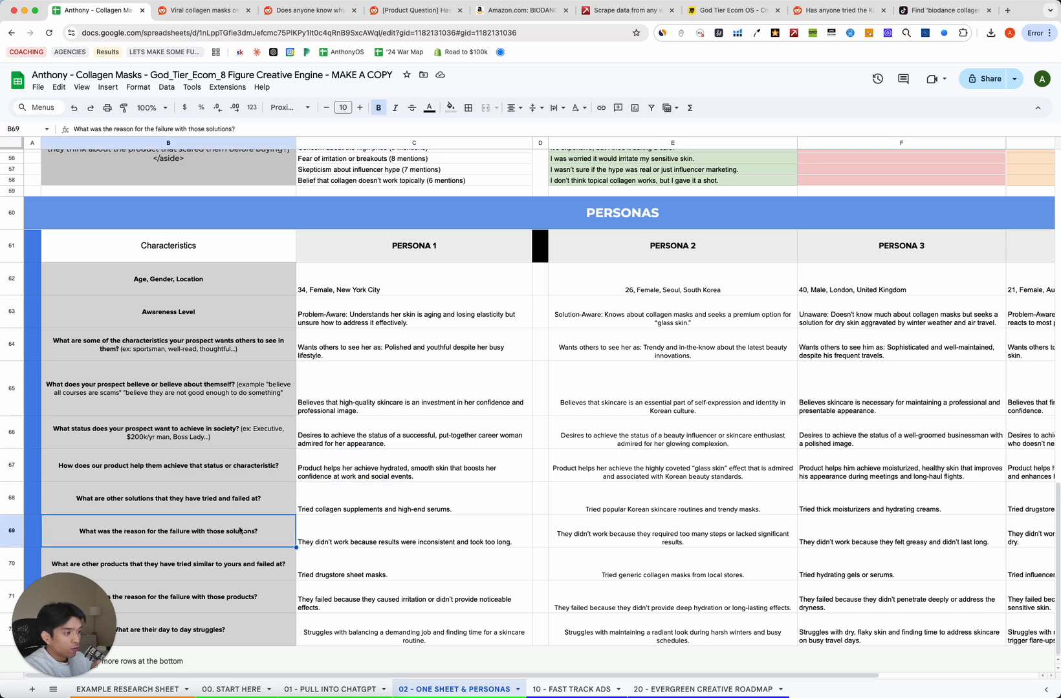
click(215, 579)
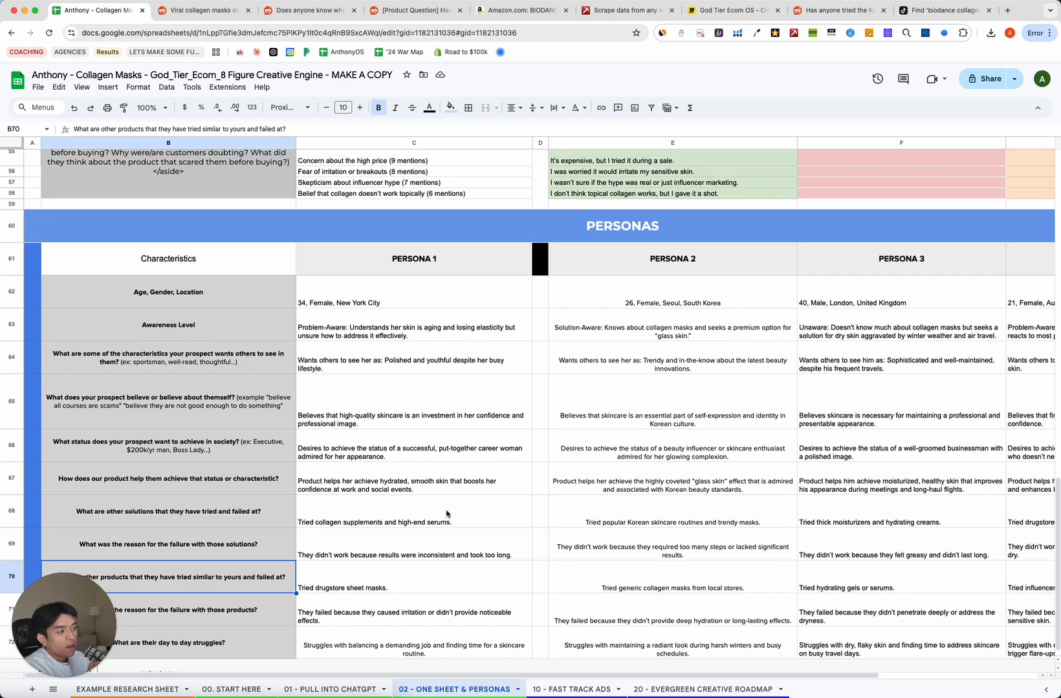
Review the whole category answers and reviews block up to the Characteristics header.
scroll(445, 512, right, 5)
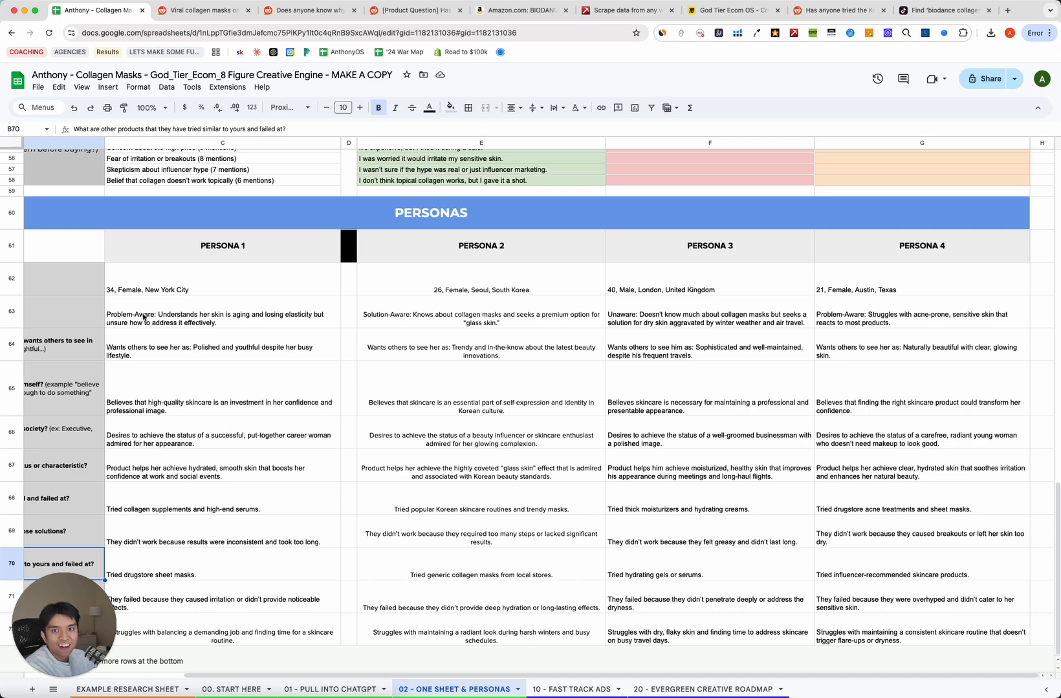
scroll(388, 343, up, 15)
scroll(388, 343, left, 3)
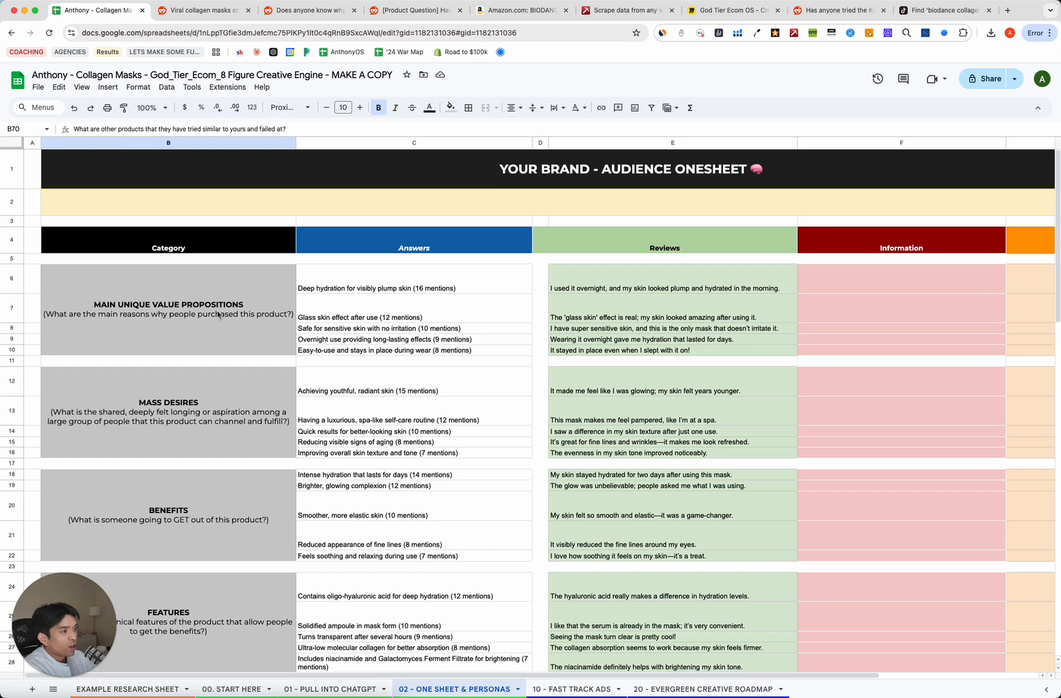
drag(109, 290, 657, 598)
scroll(657, 598, down, 15)
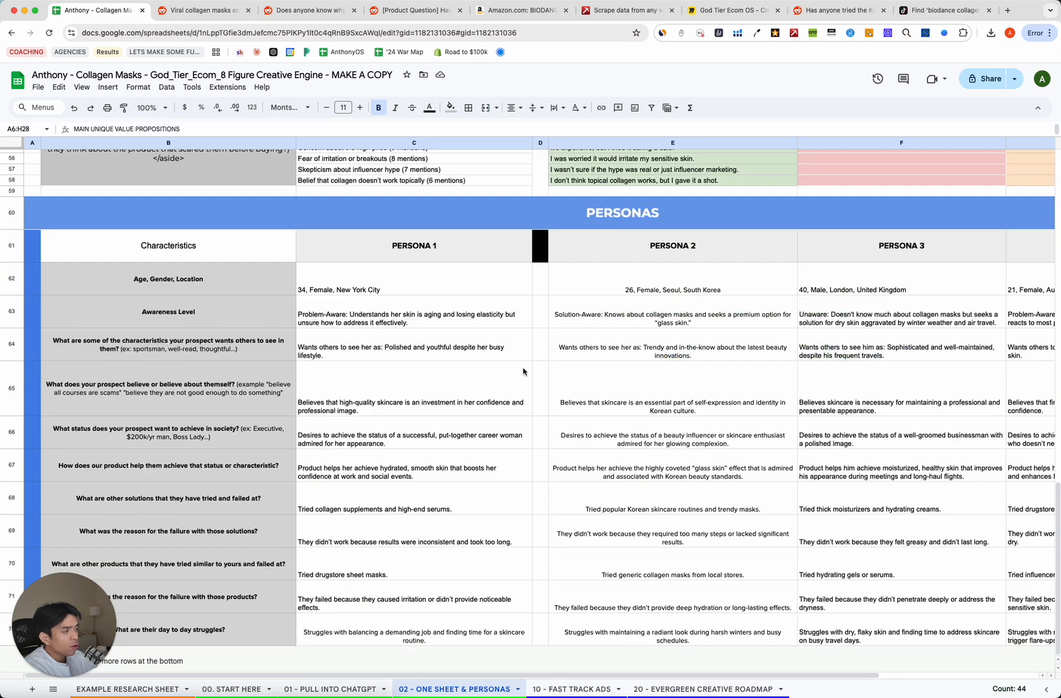
click(155, 257)
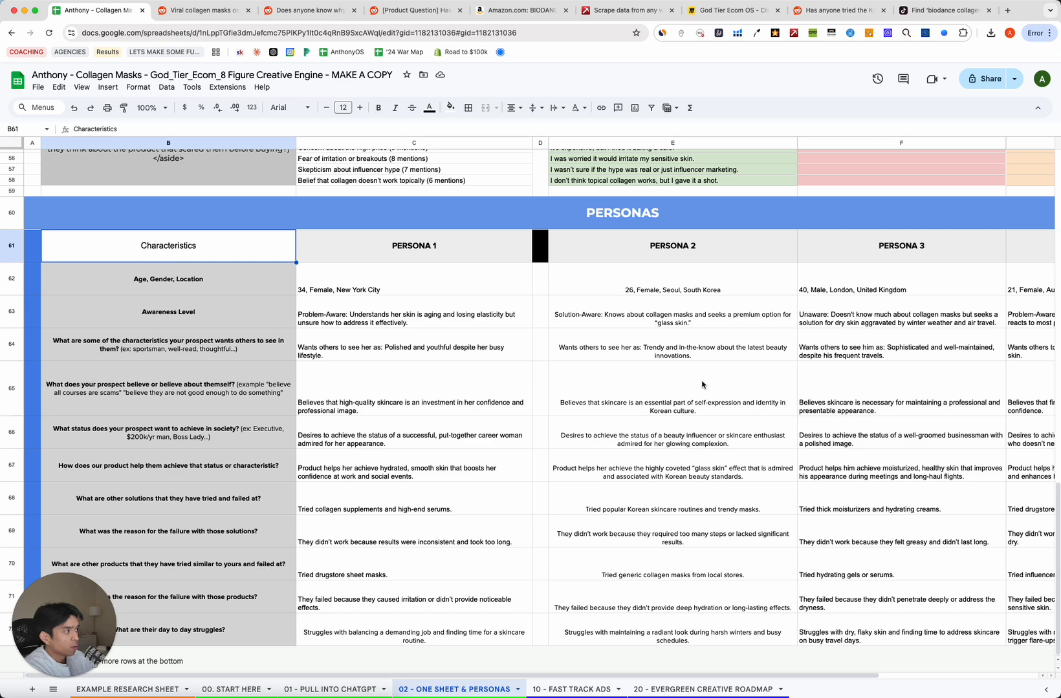
Switch to the Miro Creative Strategy Outline board and scroll it.
click(736, 10)
scroll(353, 266, down, 5)
scroll(369, 273, up, 3)
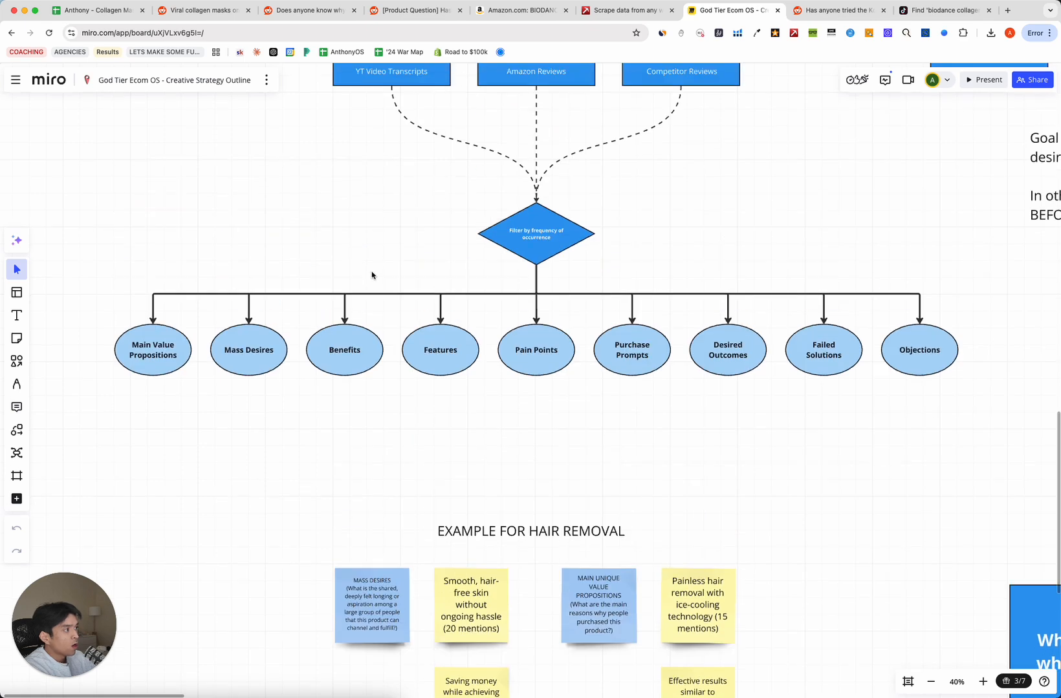
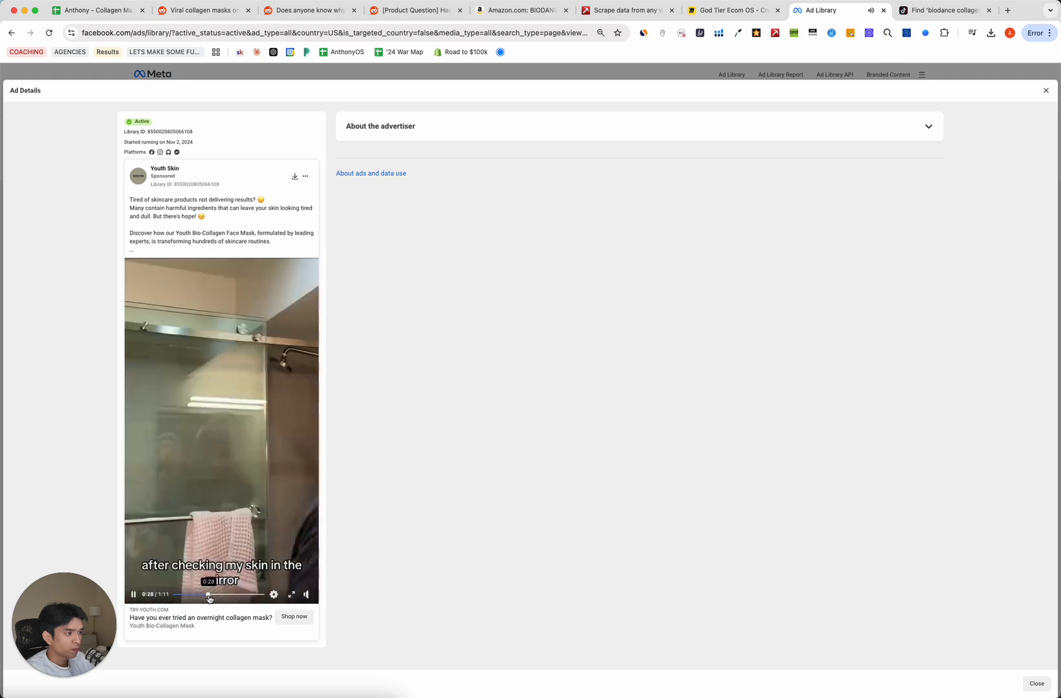
Seek through the Youth Skin ad and pause it on the 'glow from within' moment at 0:36.
click(203, 595)
click(189, 595)
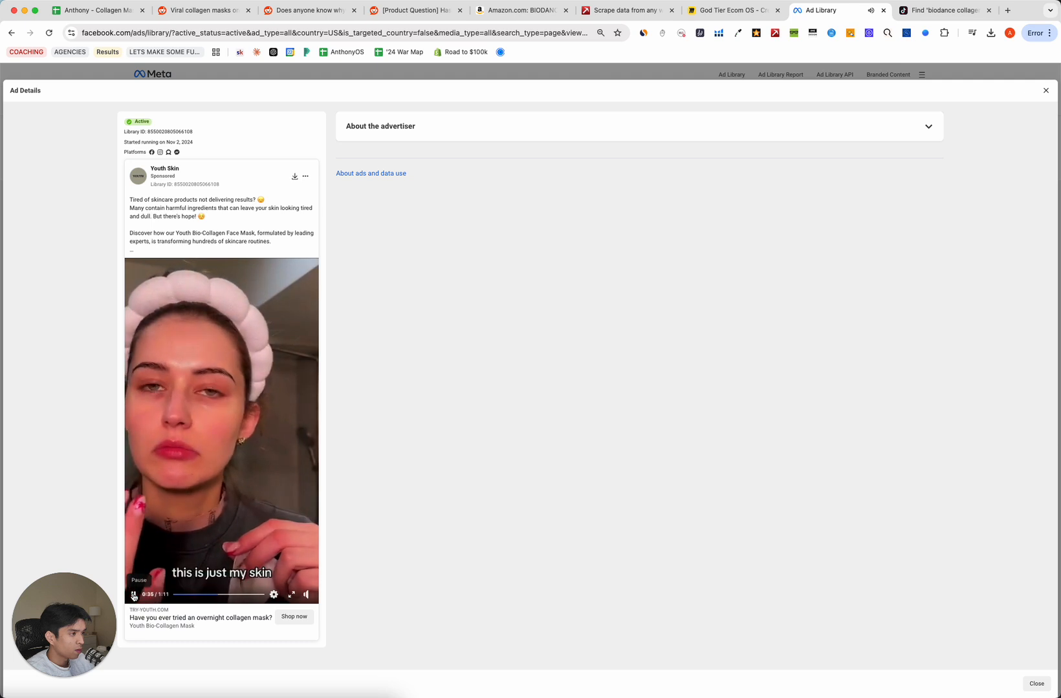
click(134, 595)
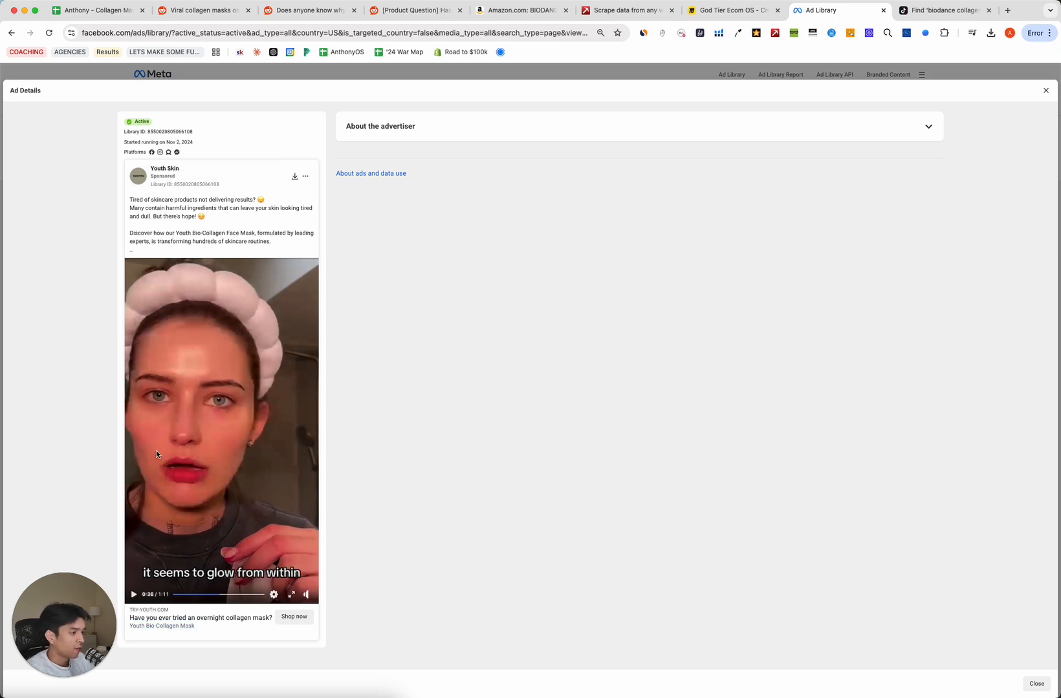
click(109, 12)
Review the BENEFITS answers on reduced fine lines and soothing, relaxing effects.
scroll(240, 391, up, 15)
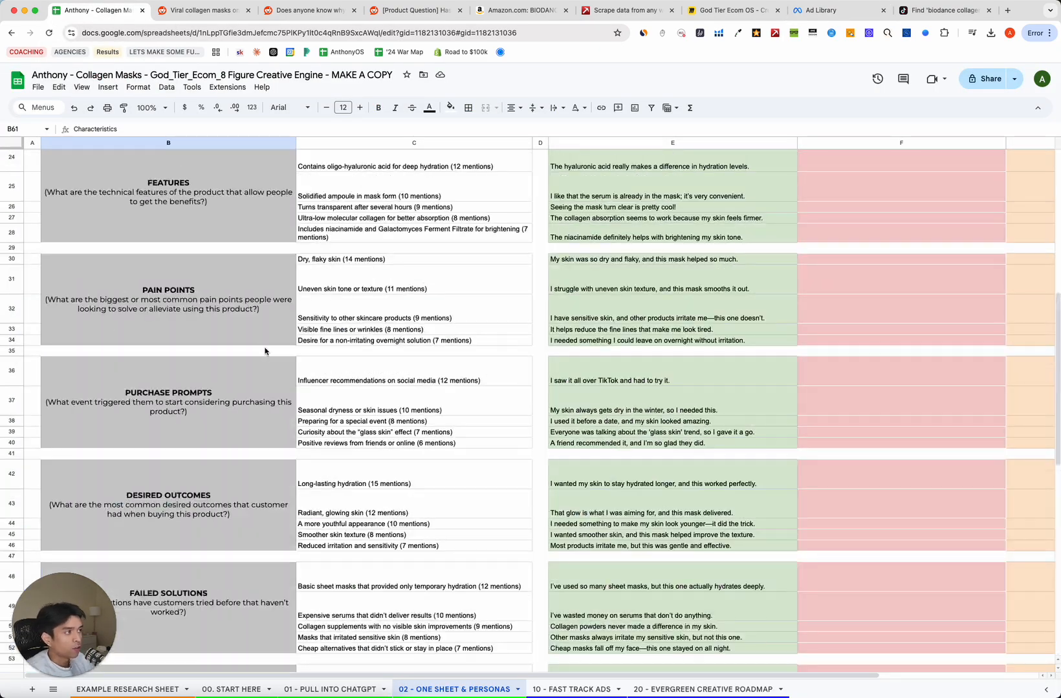
scroll(265, 350, down, 1)
click(145, 452)
click(353, 511)
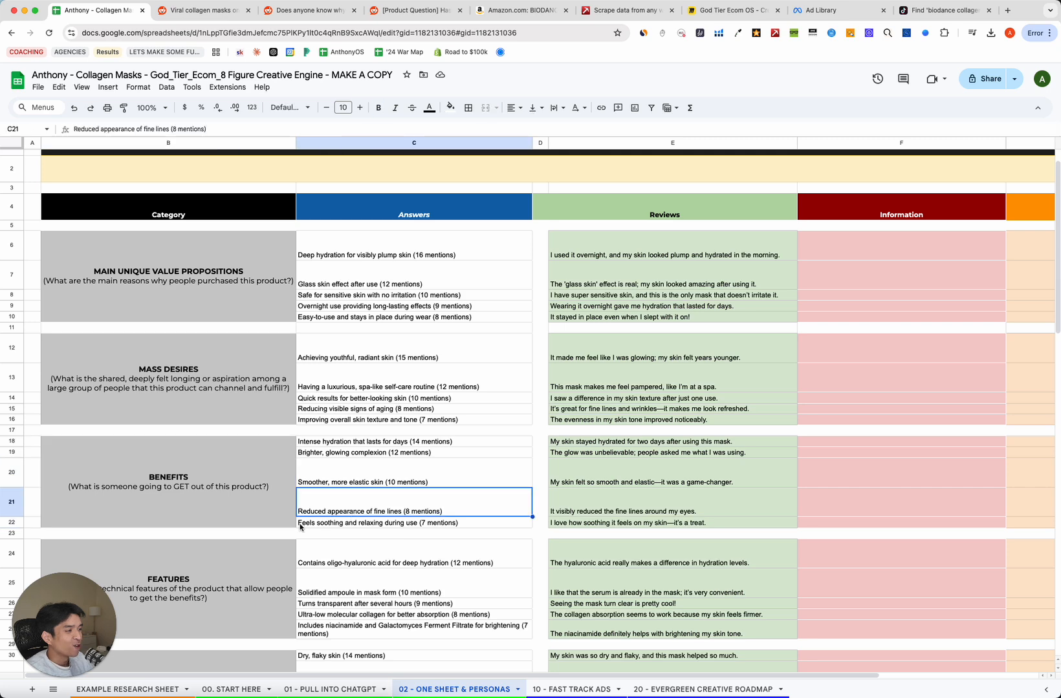
click(323, 522)
click(298, 509)
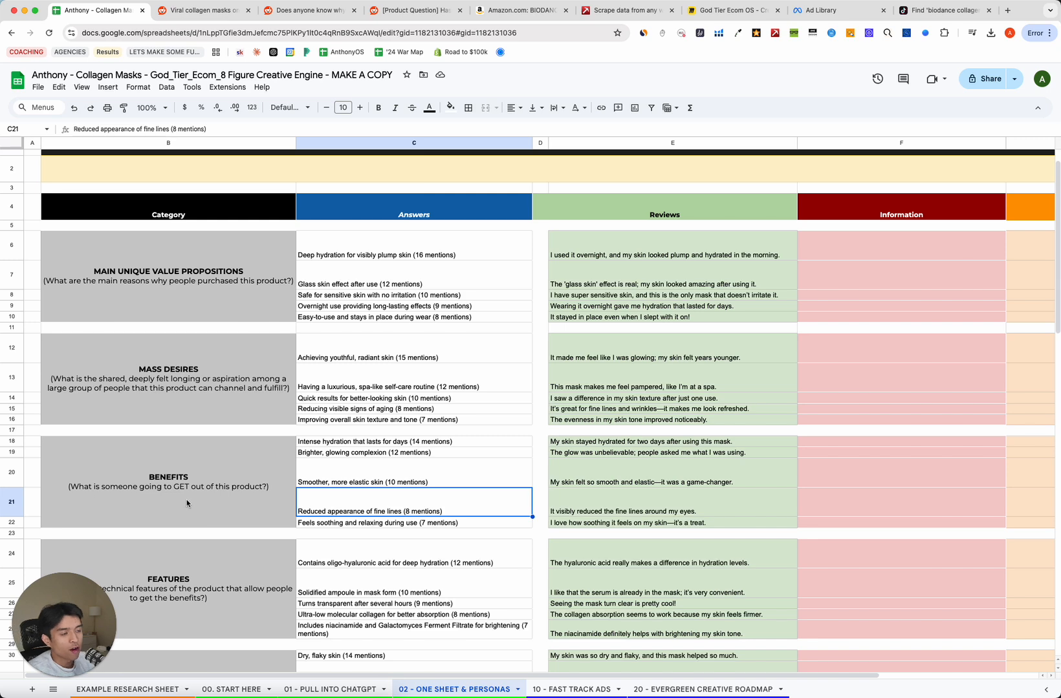
click(155, 502)
click(327, 500)
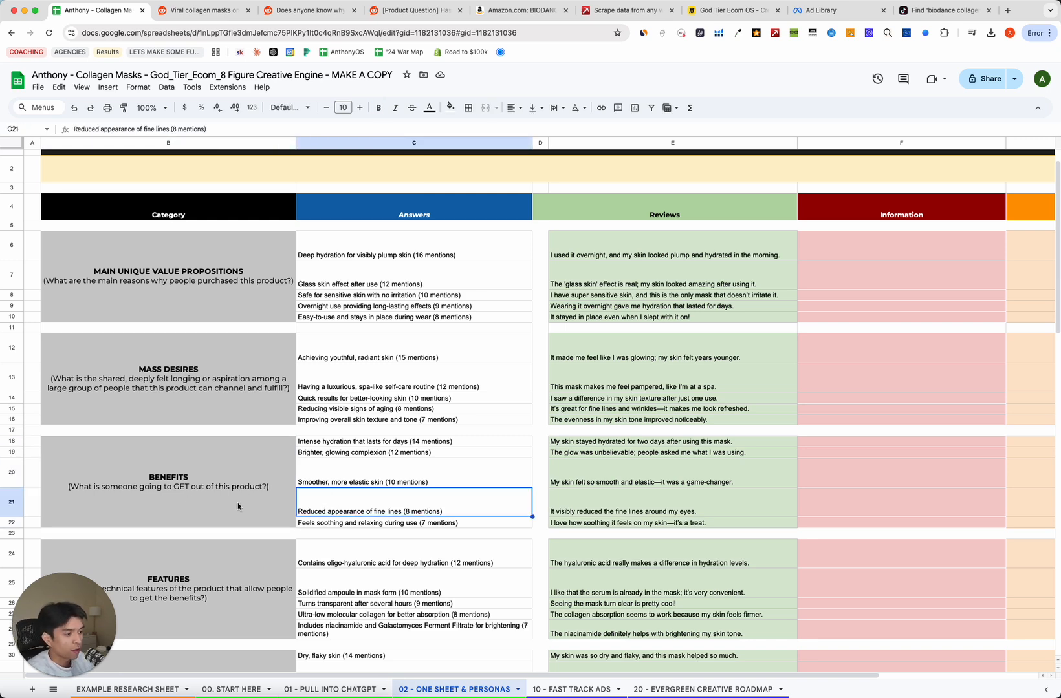
click(221, 489)
click(307, 502)
Zoom the sheet to 110% and review the smoother skin, glowing complexion and intense hydration benefits.
click(350, 480)
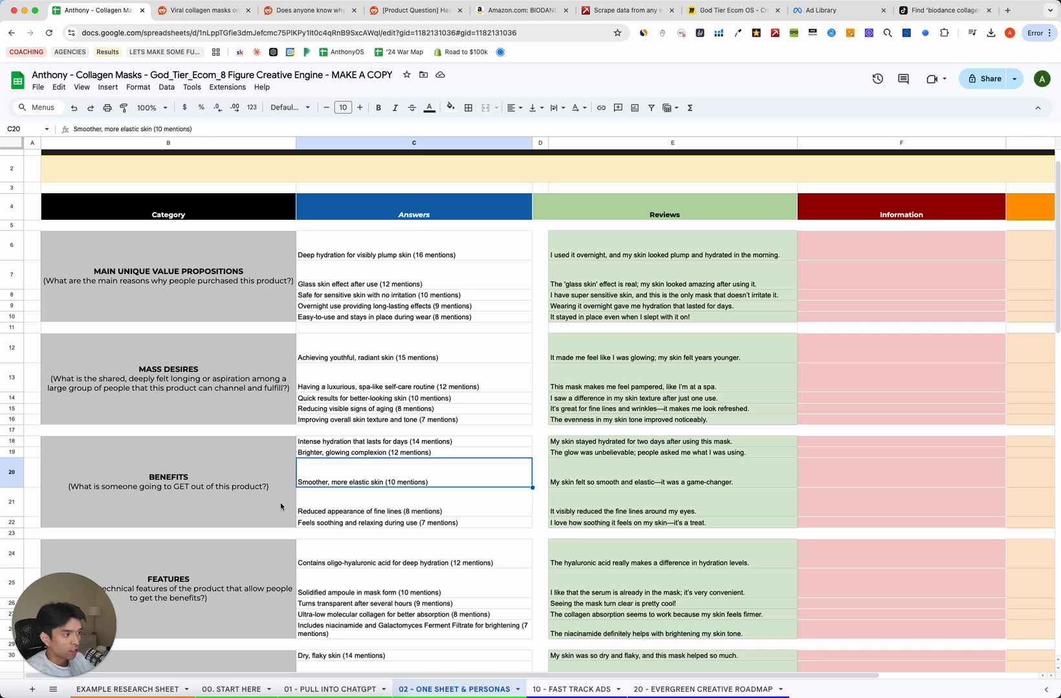
click(344, 454)
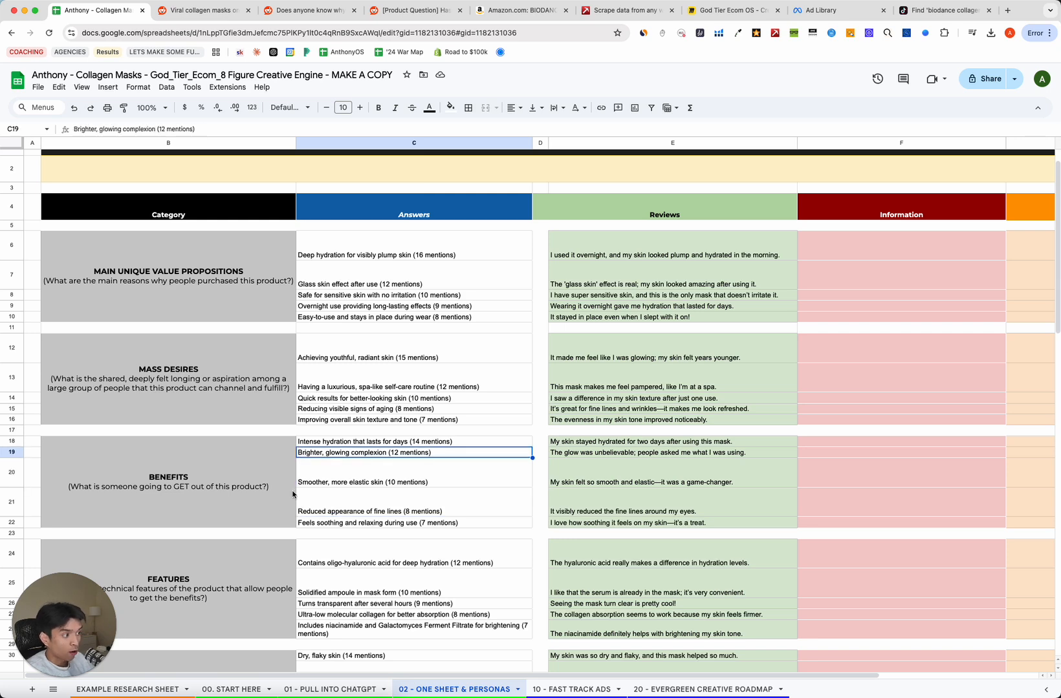
click(355, 443)
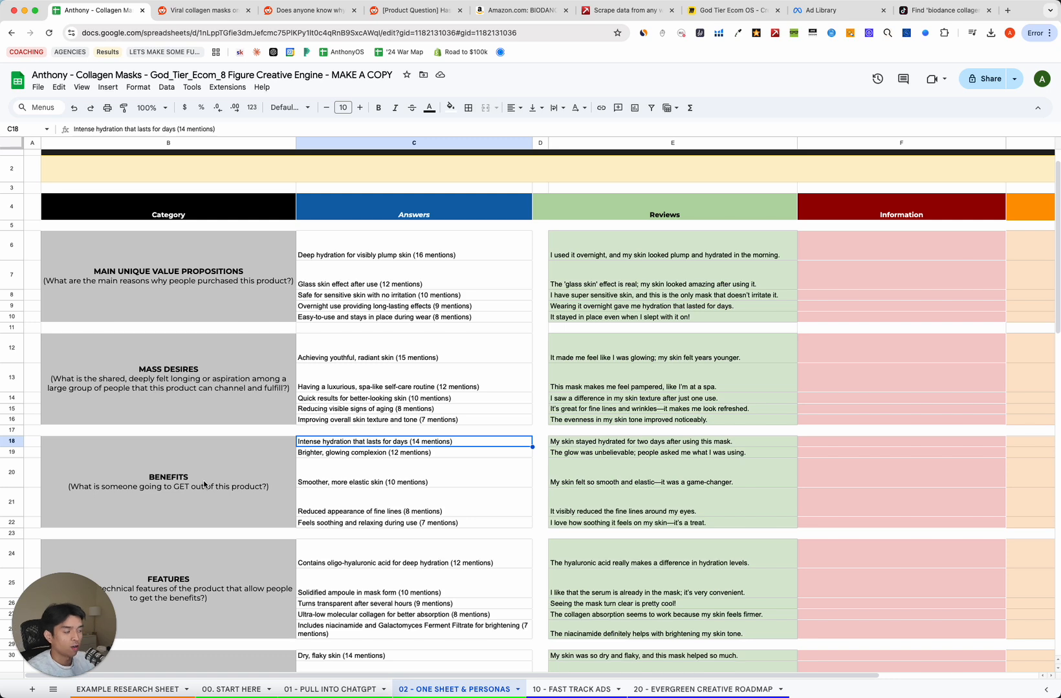
click(373, 497)
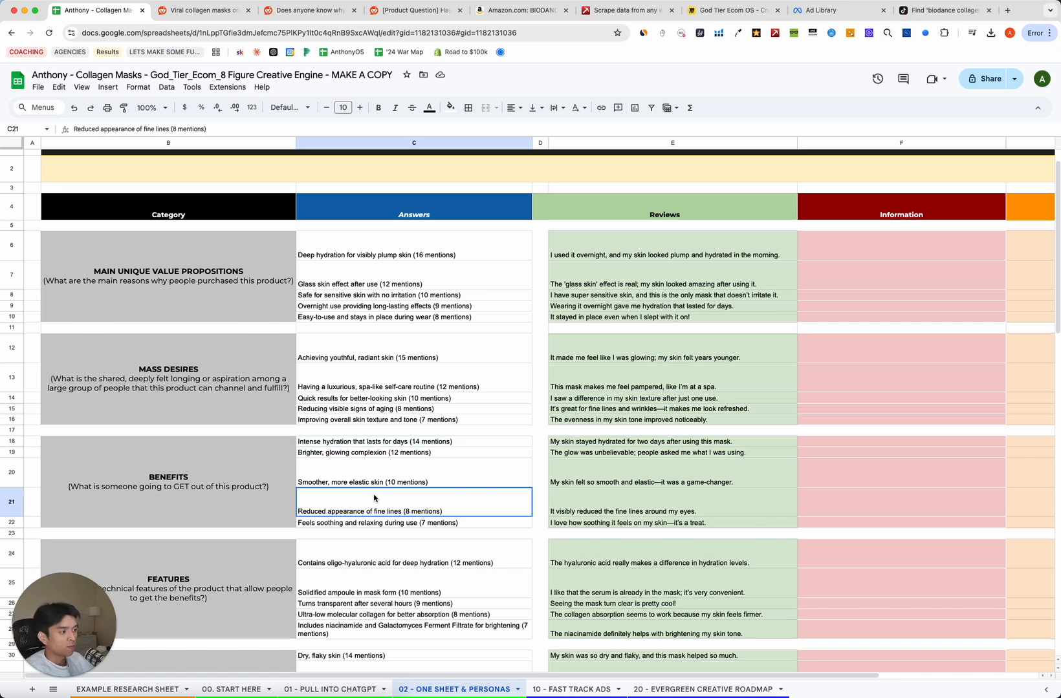
click(258, 482)
click(430, 445)
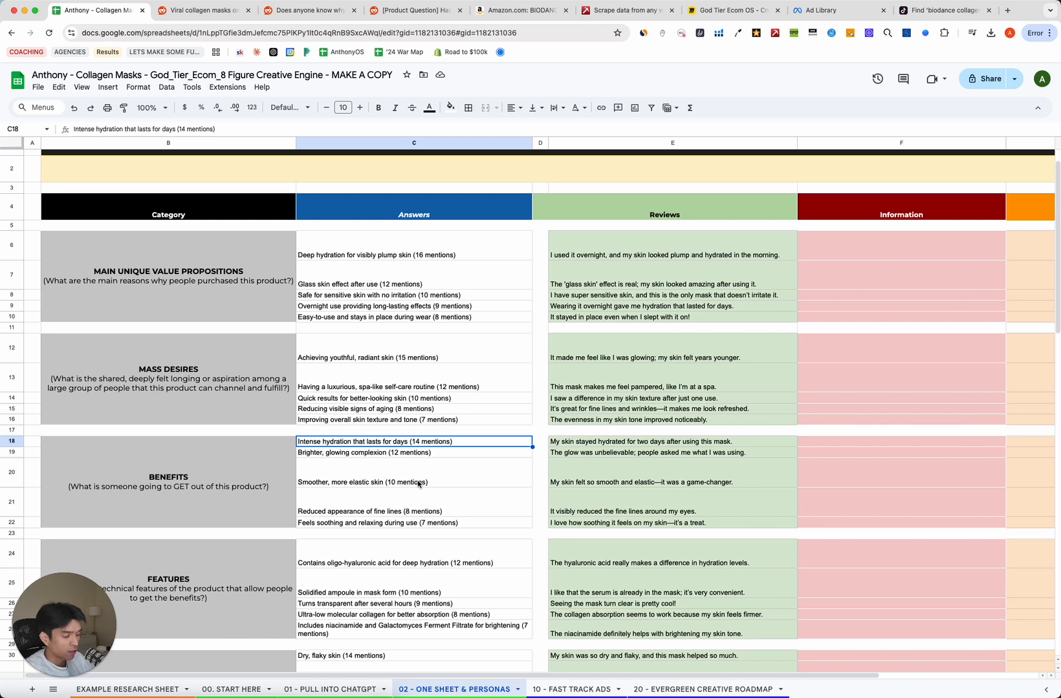
key(super+equal)
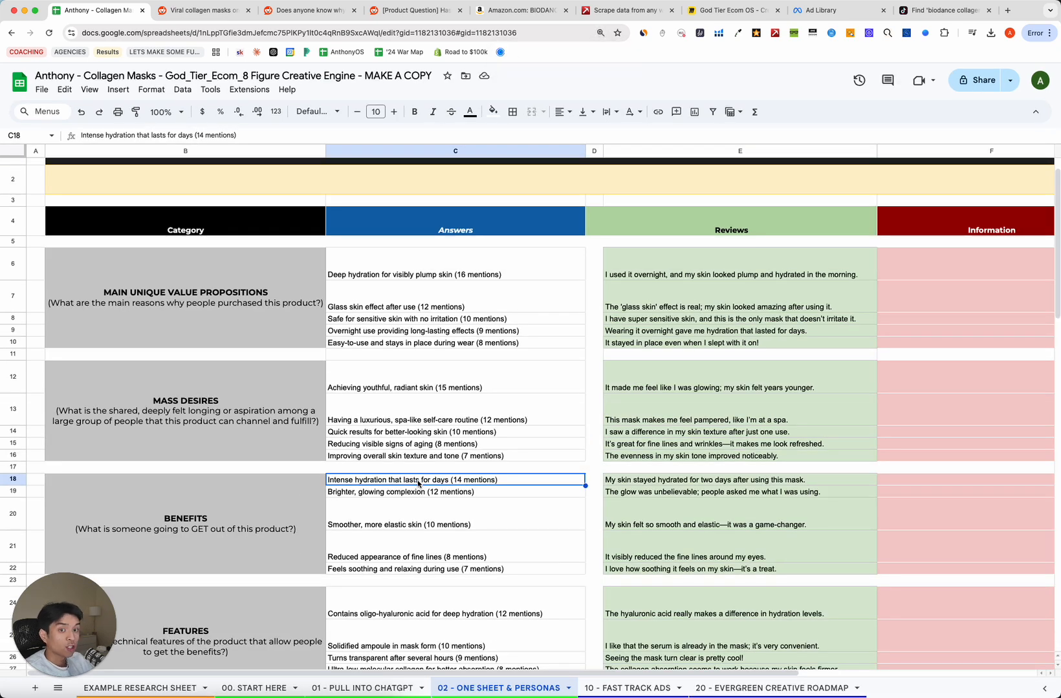
click(285, 525)
click(350, 522)
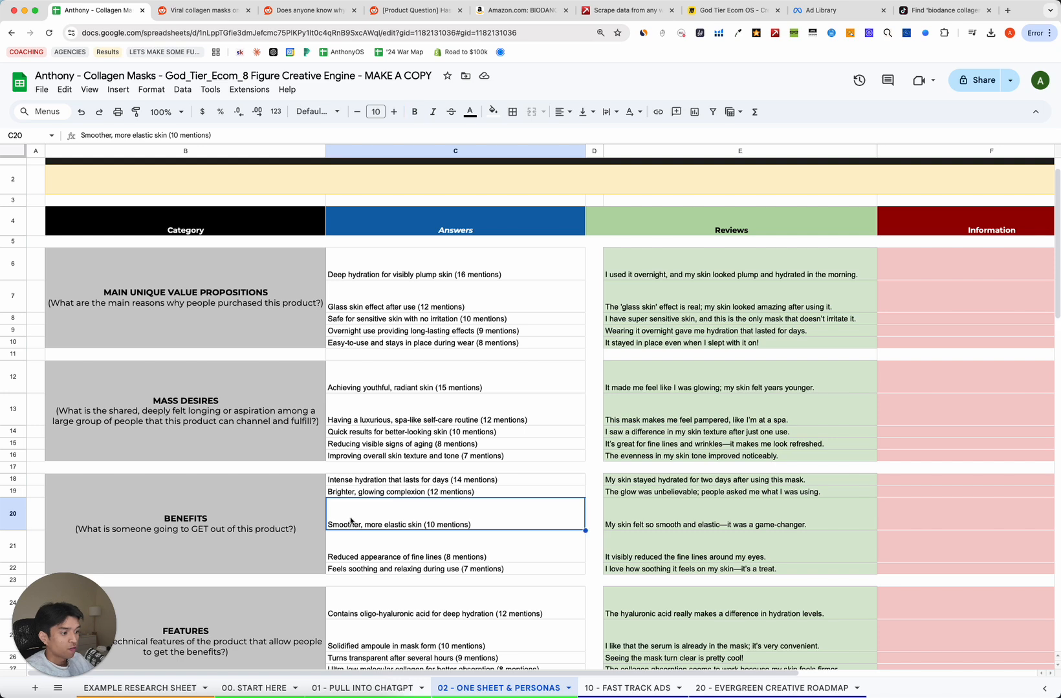
key(Left)
click(458, 556)
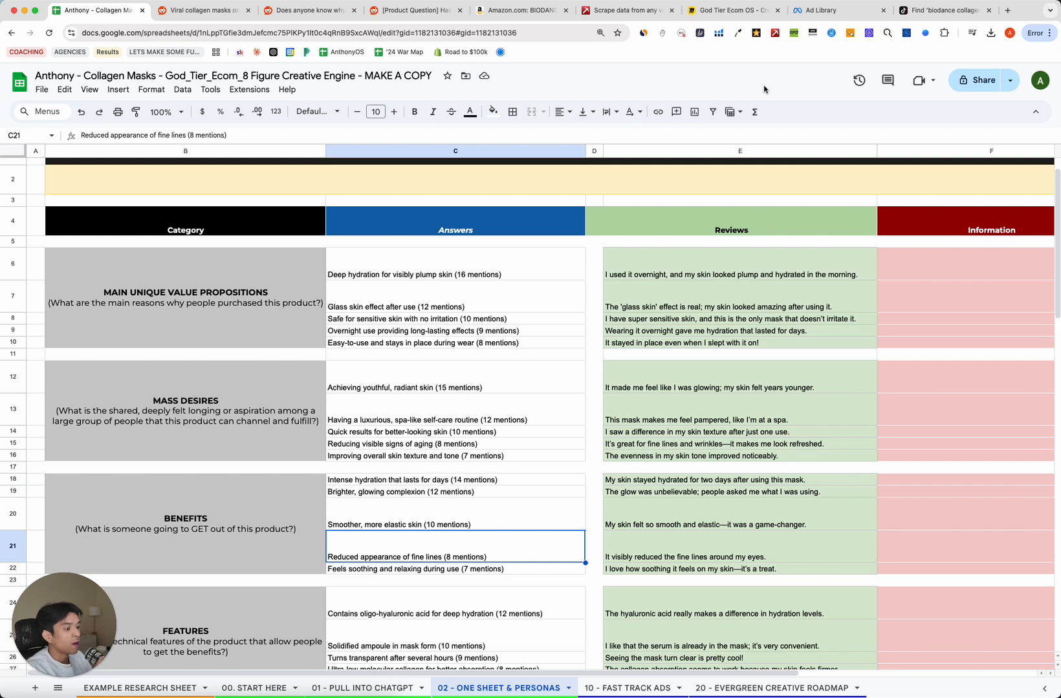
click(349, 482)
click(834, 11)
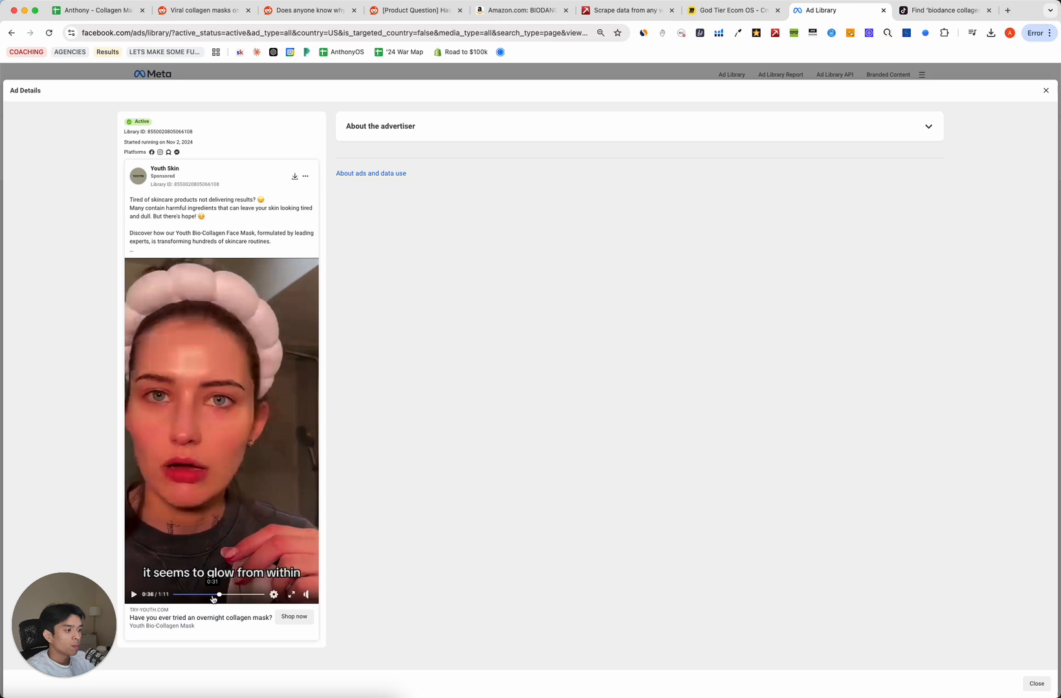
Scrub through the Youth Skin ad's scenes to find its glow and wrinkle-reduction claims.
click(213, 595)
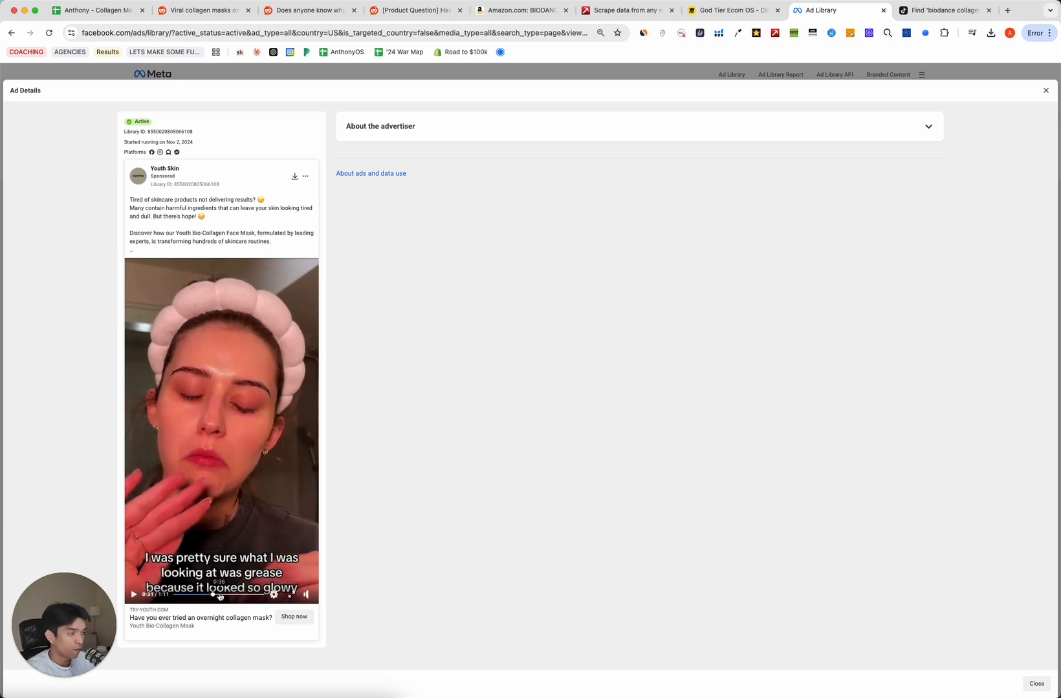
click(194, 595)
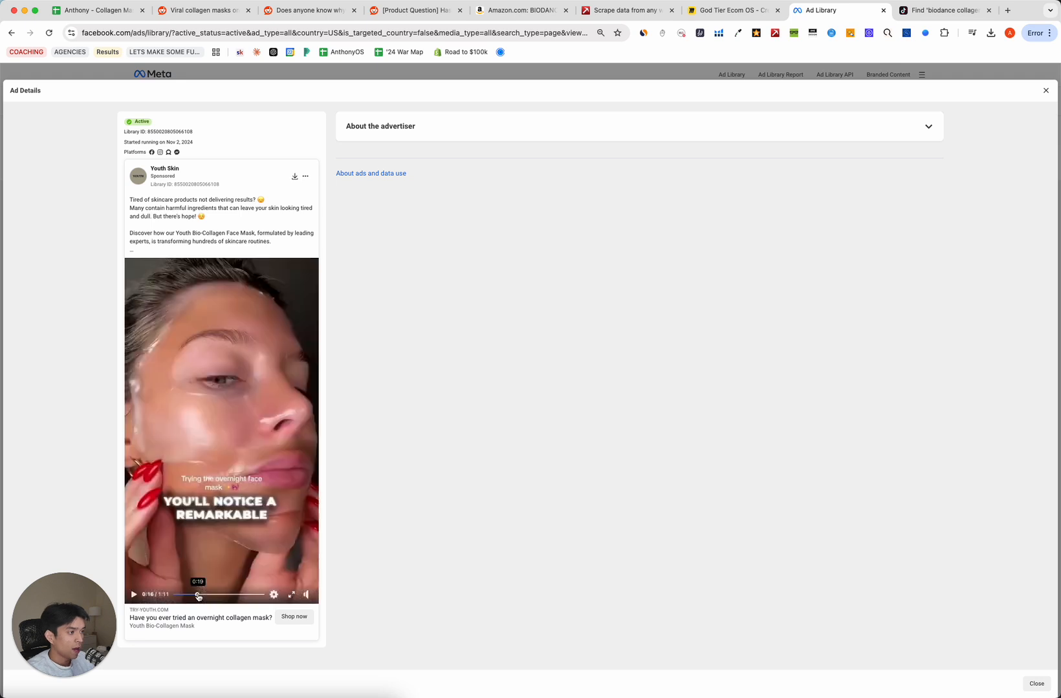
drag(197, 596, 200, 596)
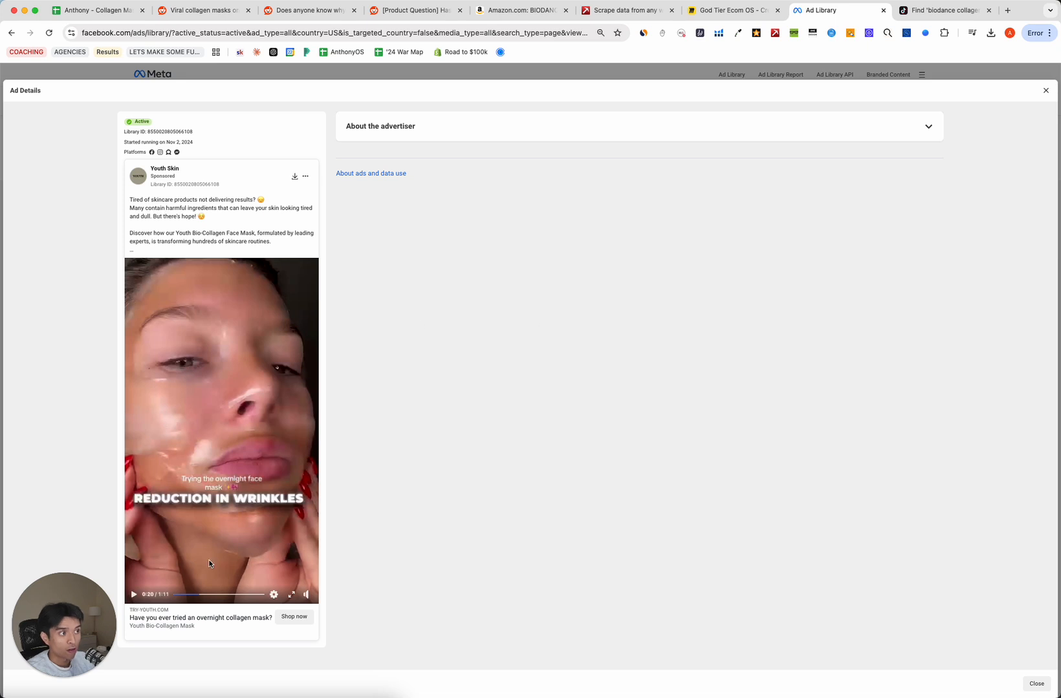
click(212, 595)
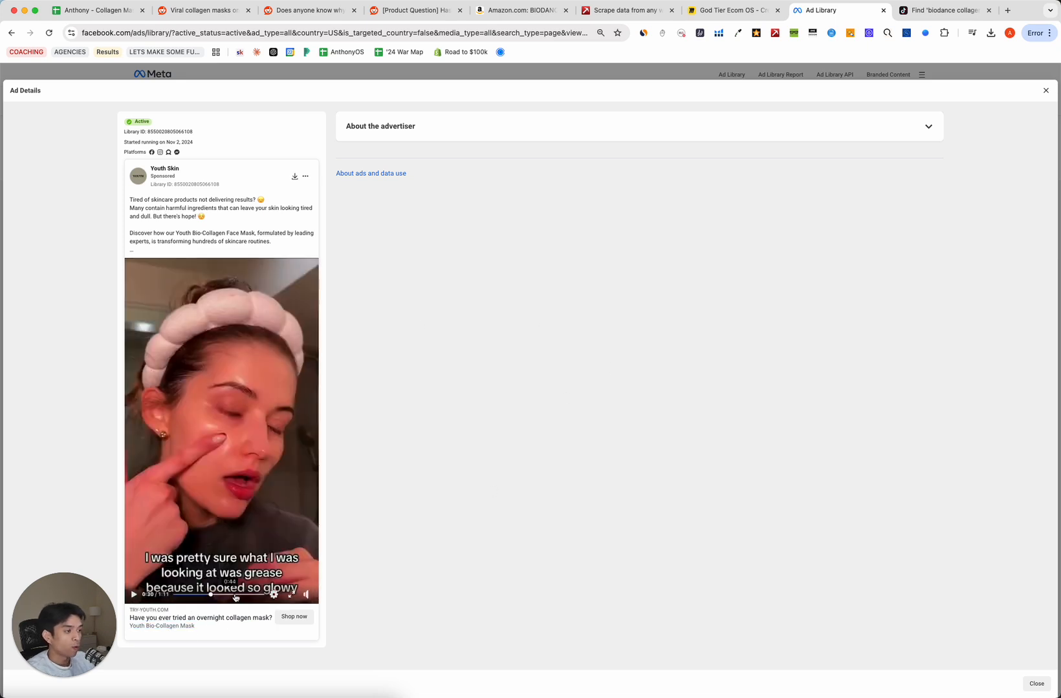
mouse_move(252, 598)
mouse_down()
mouse_move(193, 597)
mouse_move(253, 597)
mouse_move(243, 598)
mouse_up()
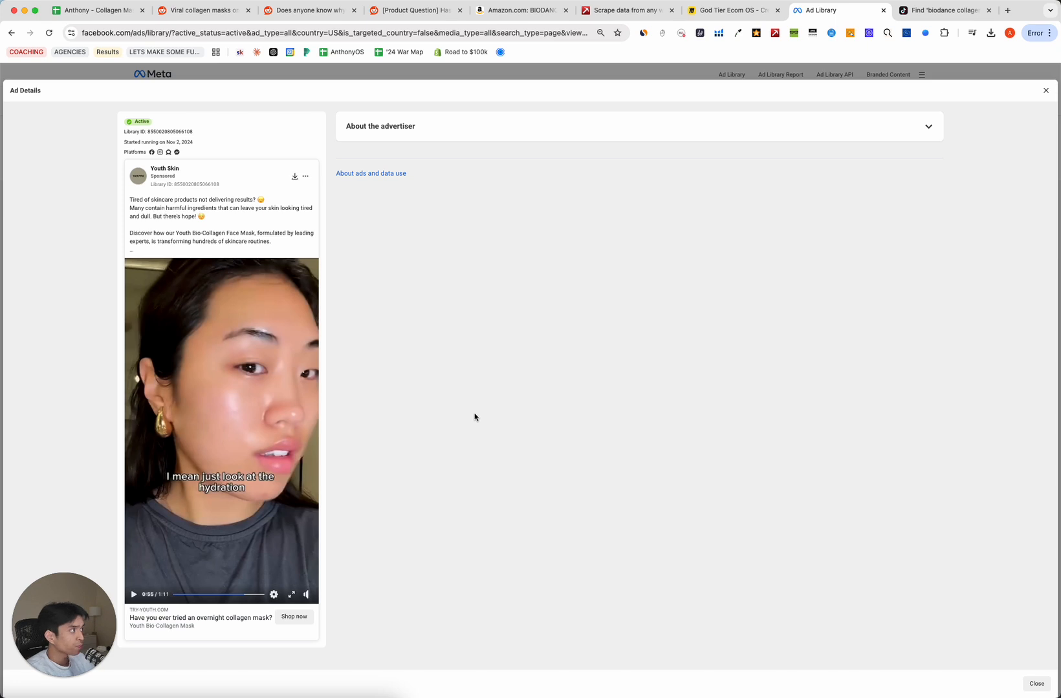
click(180, 596)
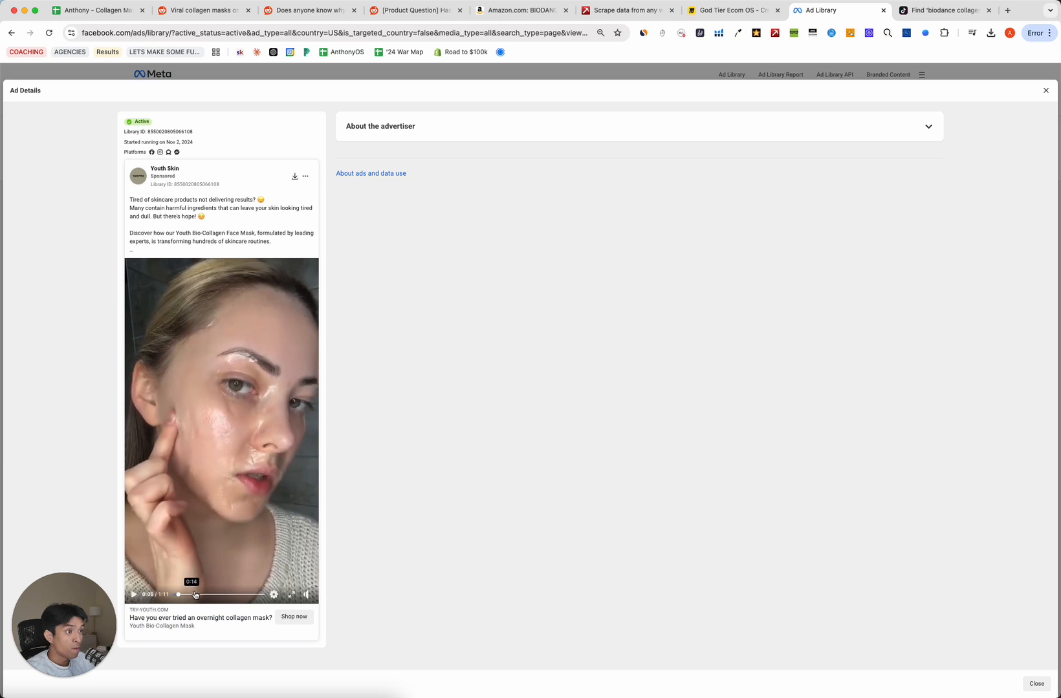
Compare them with the sheet's intense hydration benefit and youthful, radiant skin desire.
click(81, 11)
click(241, 507)
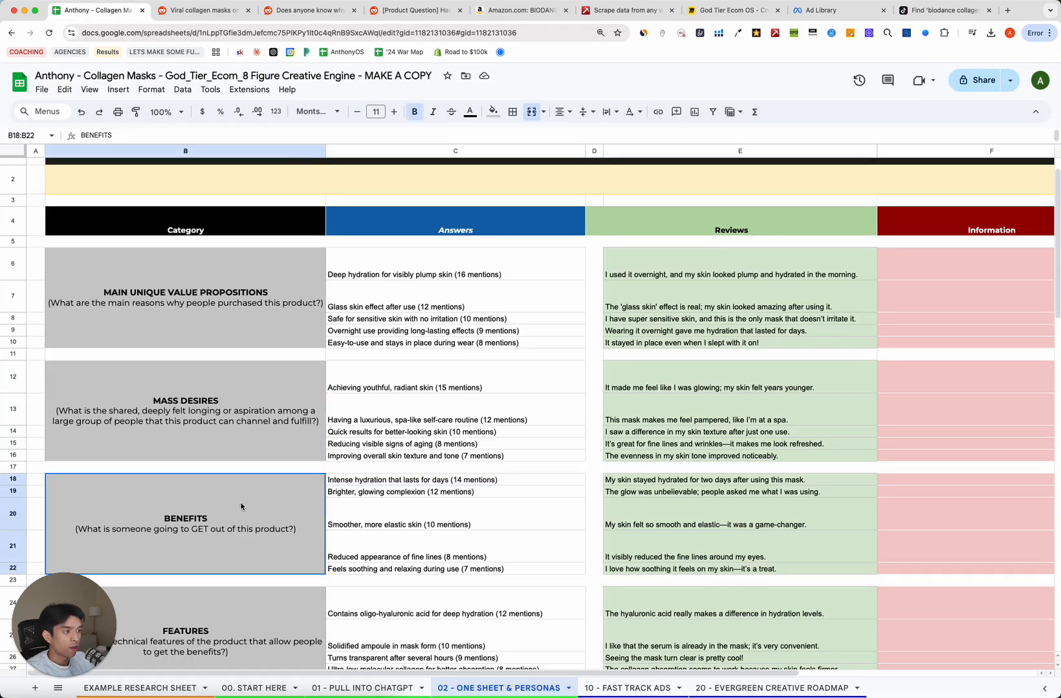
click(346, 483)
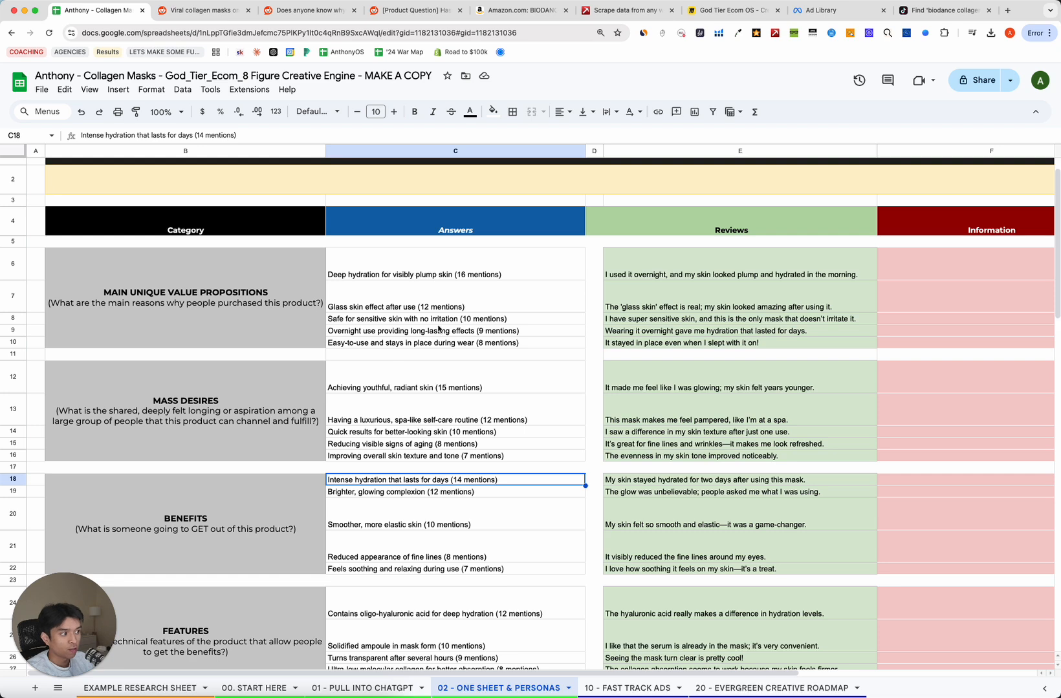
click(496, 389)
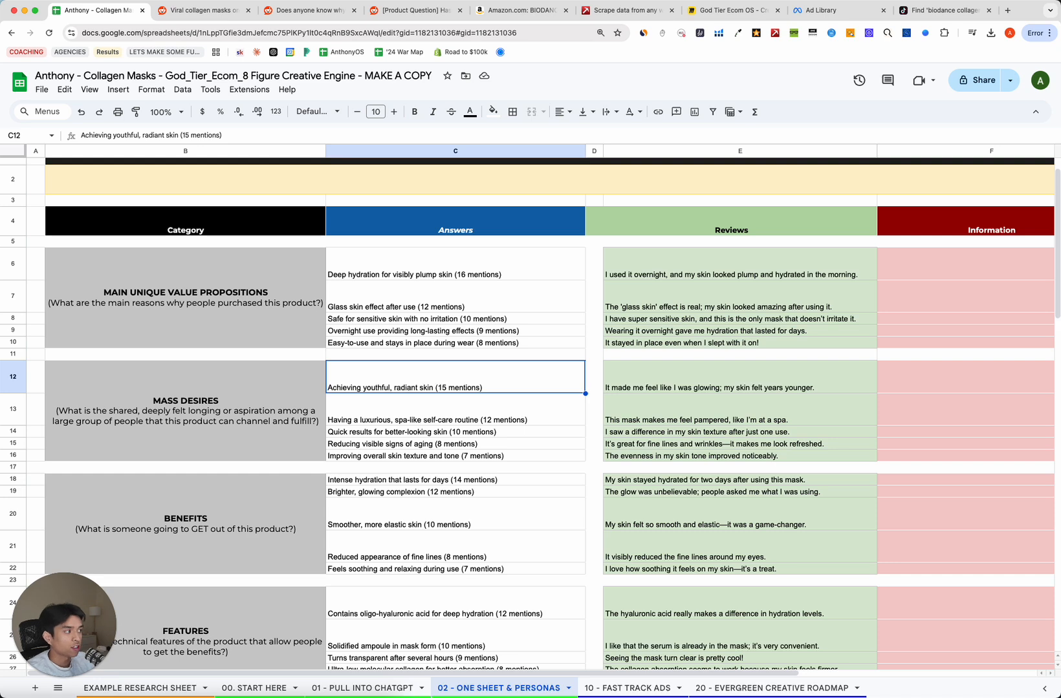
click(821, 10)
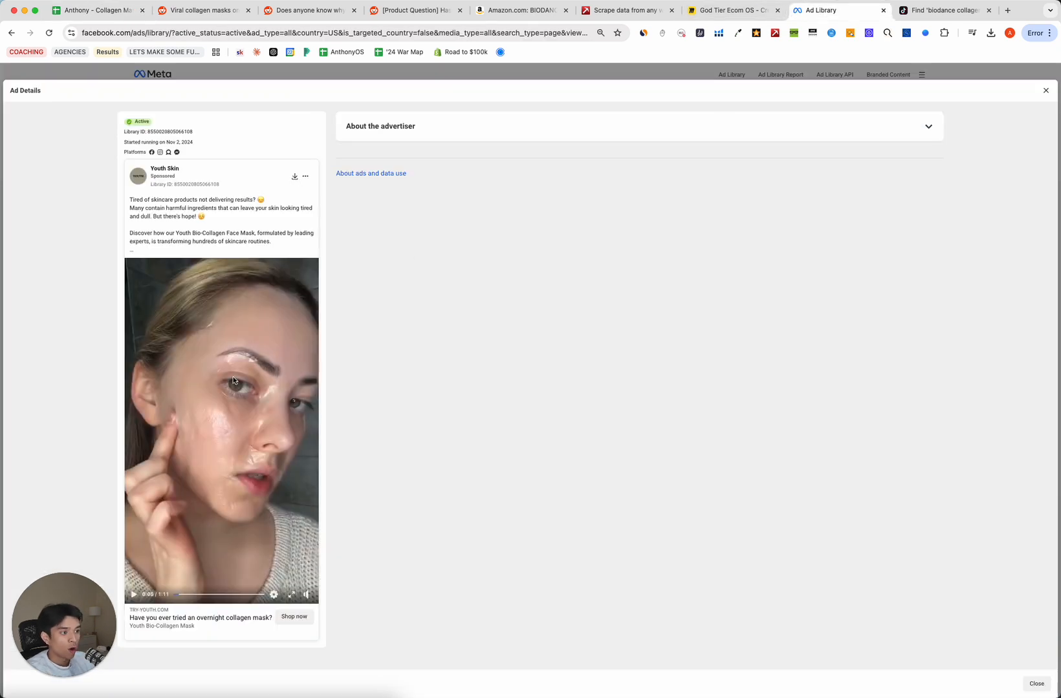
Zoom around the Competitor Research goals on the Miro creative strategy outline.
click(730, 10)
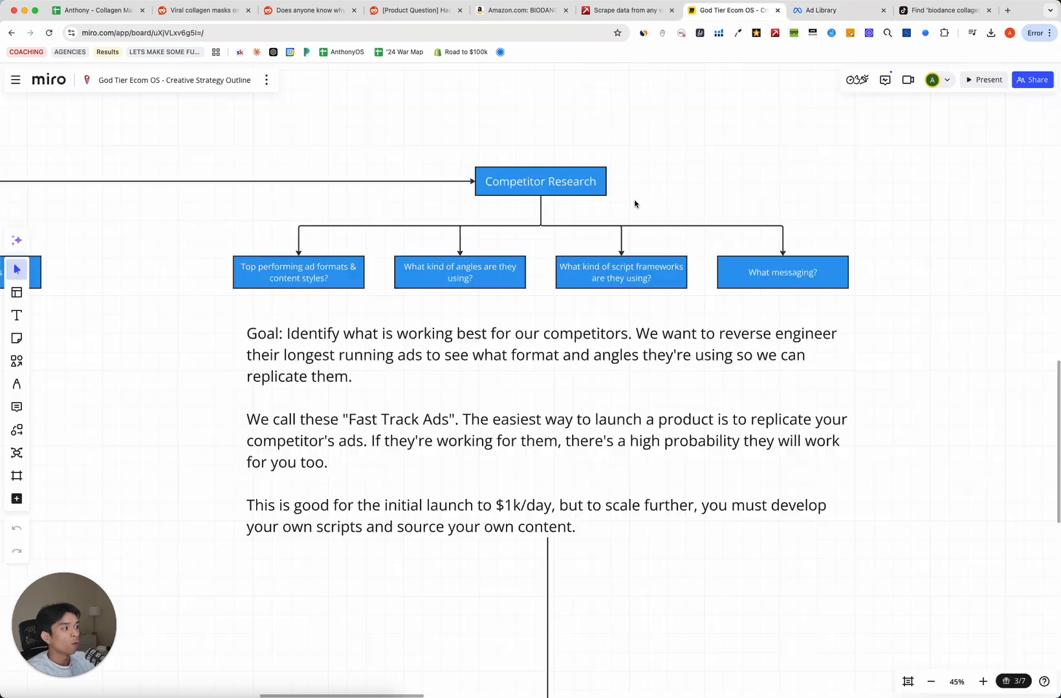
scroll(218, 298, up, 5)
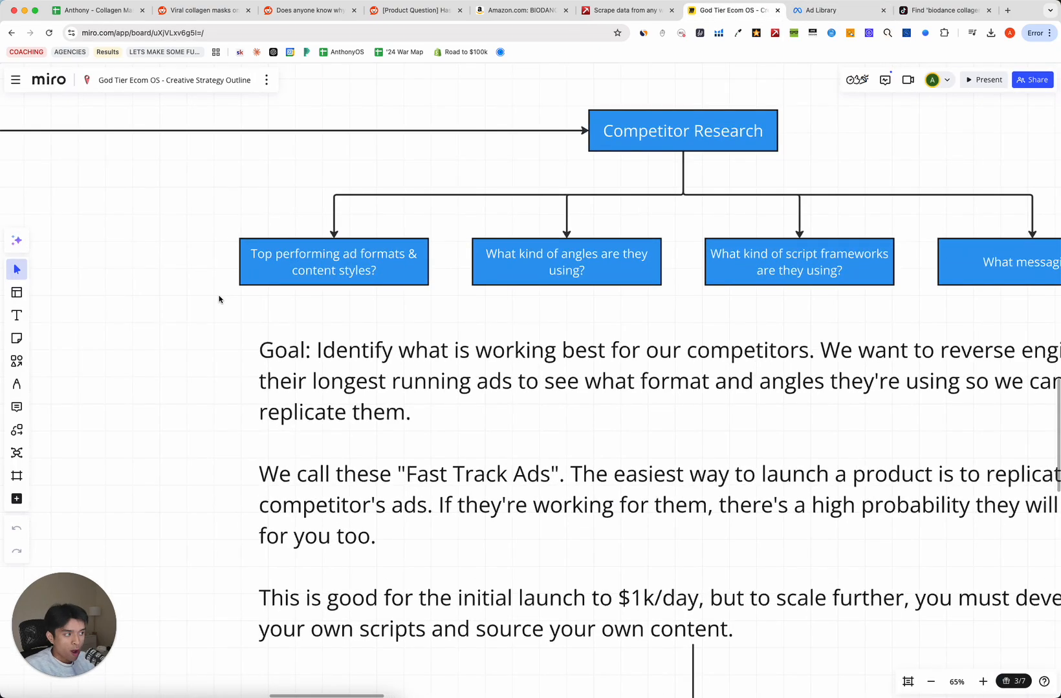
scroll(219, 299, right, 3)
scroll(218, 298, down, 3)
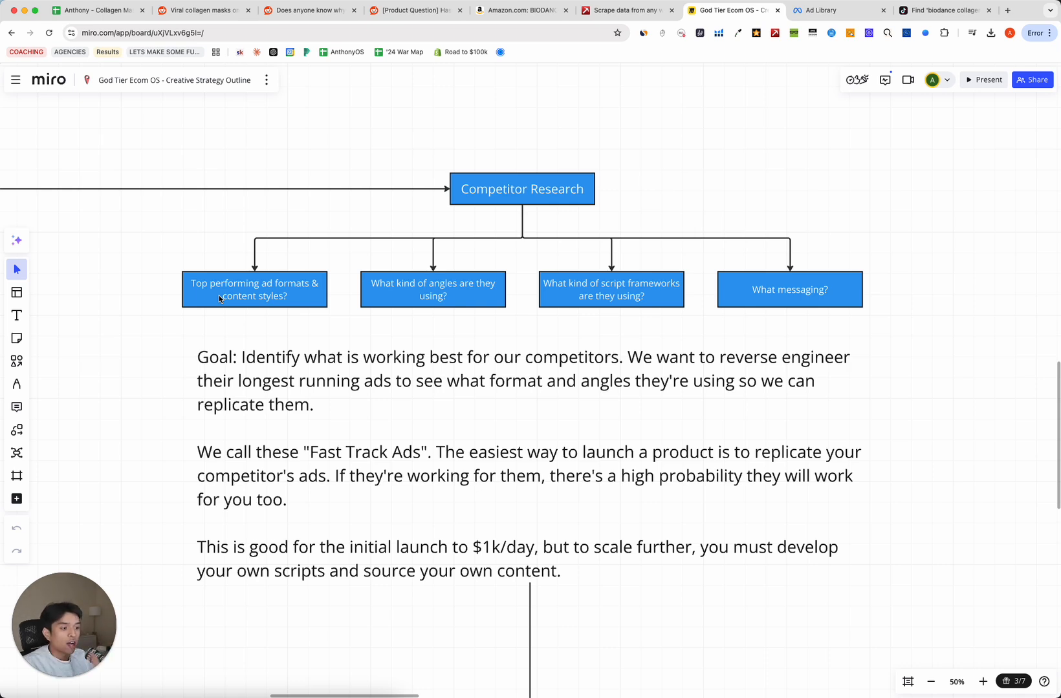
click(834, 10)
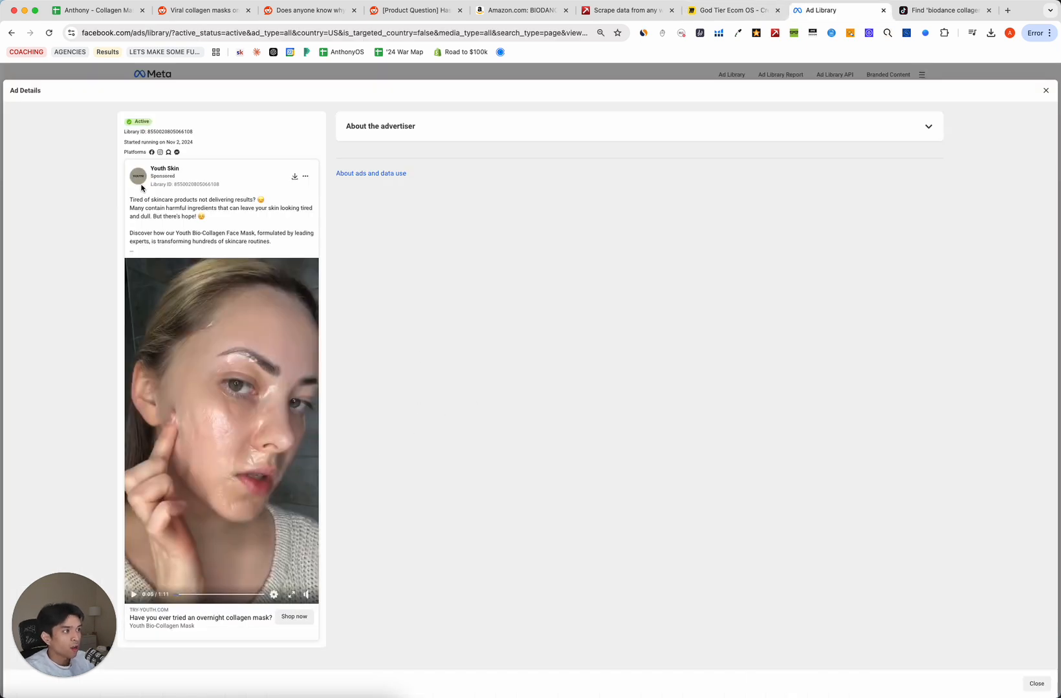
Download the Youth Skin overnight collagen mask ad's video and close its details.
drag(196, 142, 124, 142)
click(609, 230)
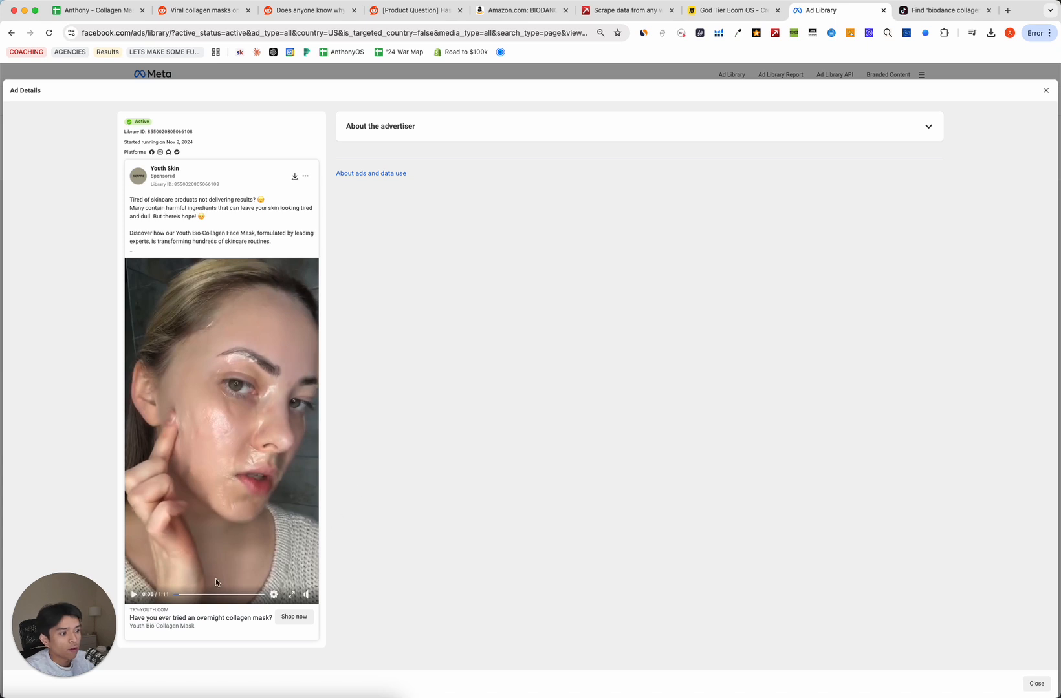
mouse_move(189, 596)
mouse_down()
mouse_move(244, 596)
mouse_move(172, 594)
mouse_up()
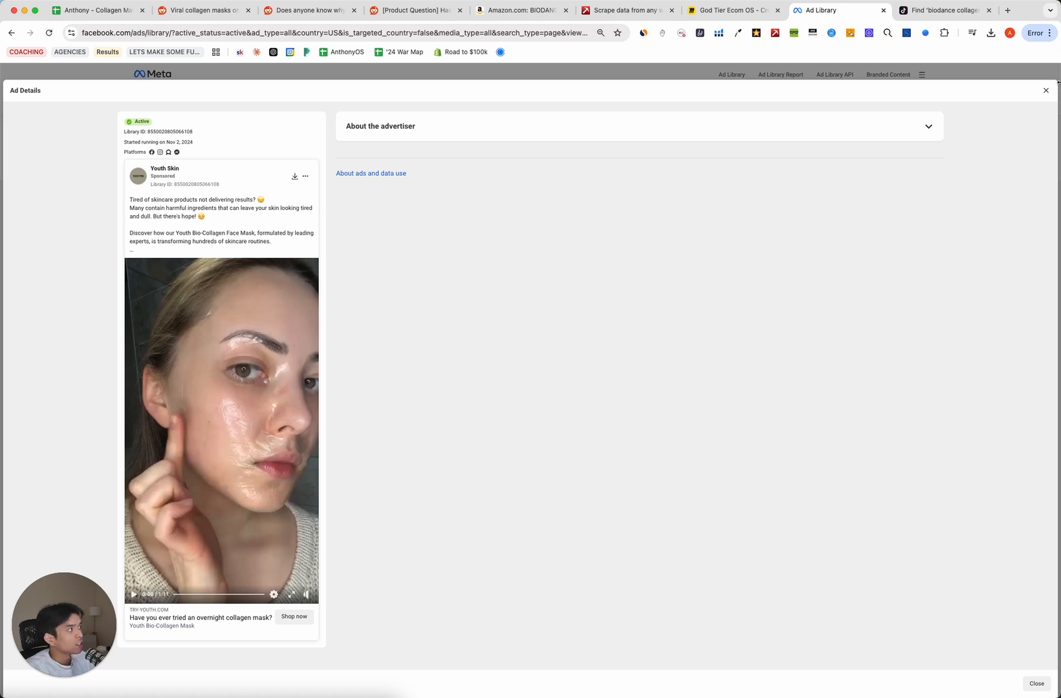
click(293, 182)
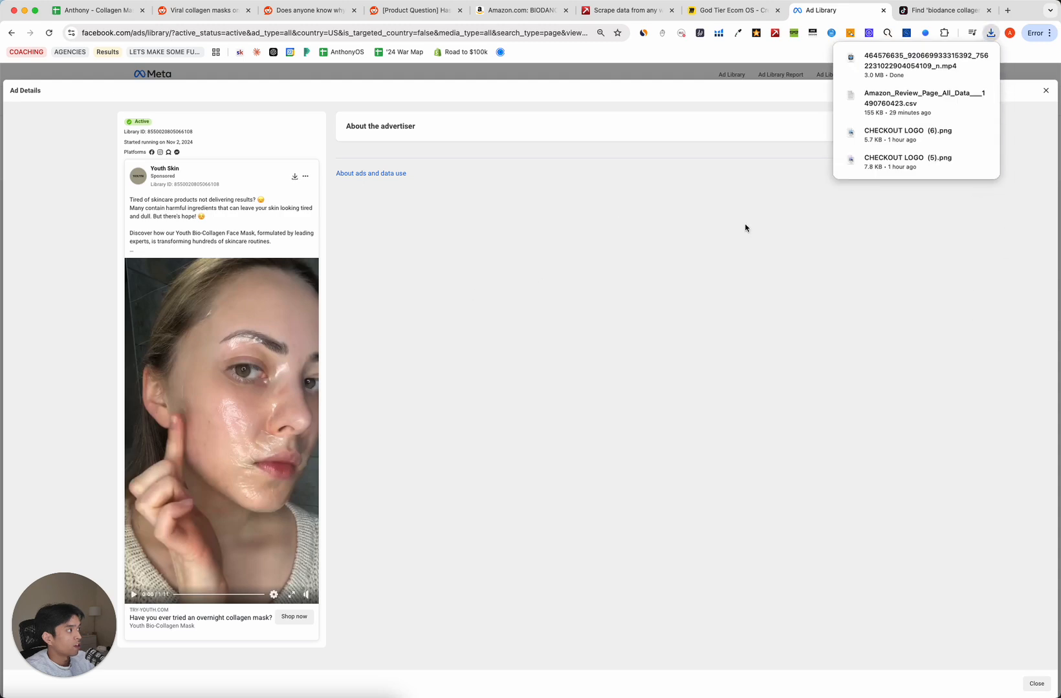
click(1049, 94)
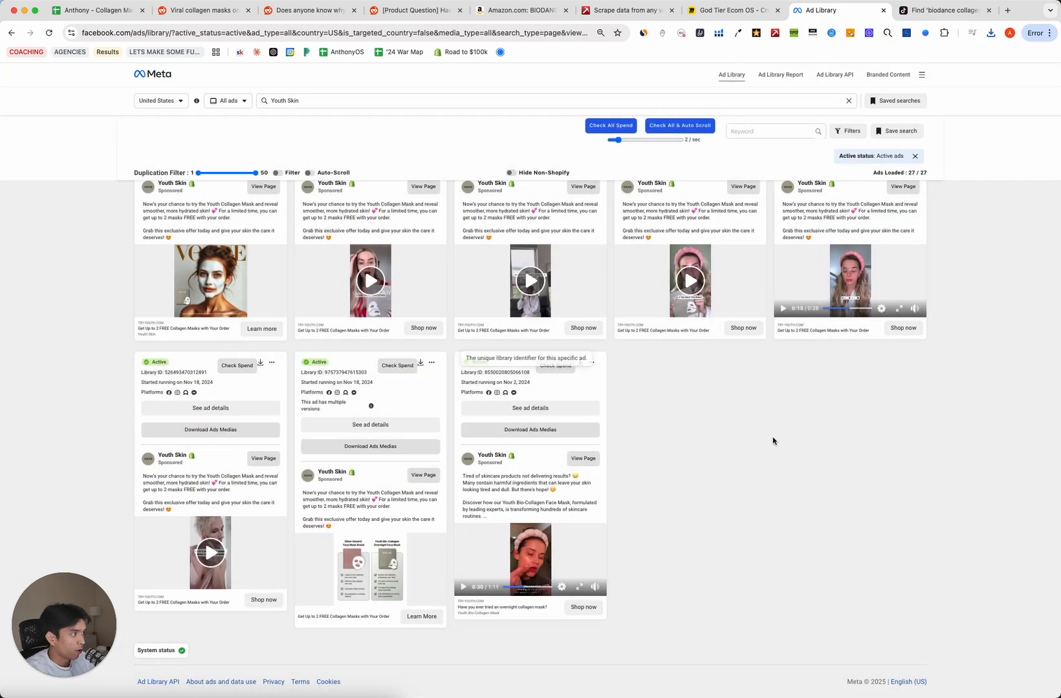
Scroll the Youth Skin results and preview the Nov 22, 2024 ad video full screen.
scroll(772, 437, up, 1)
scroll(785, 425, up, 5)
scroll(705, 492, down, 6)
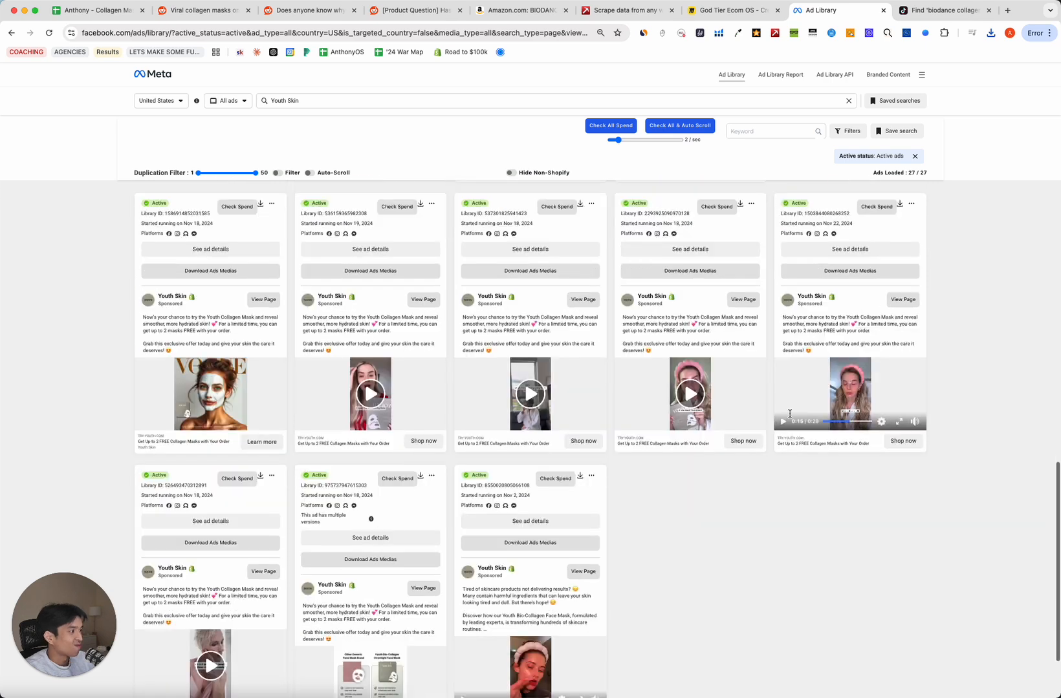
scroll(706, 492, up, 1)
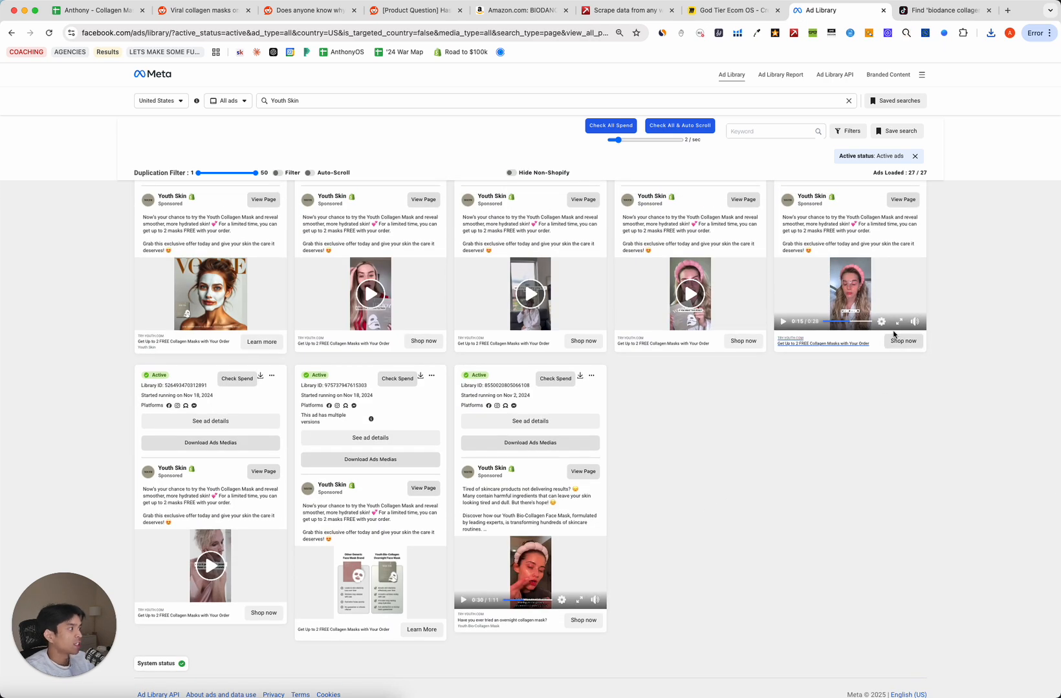
drag(842, 322, 784, 485)
scroll(784, 485, up, 3)
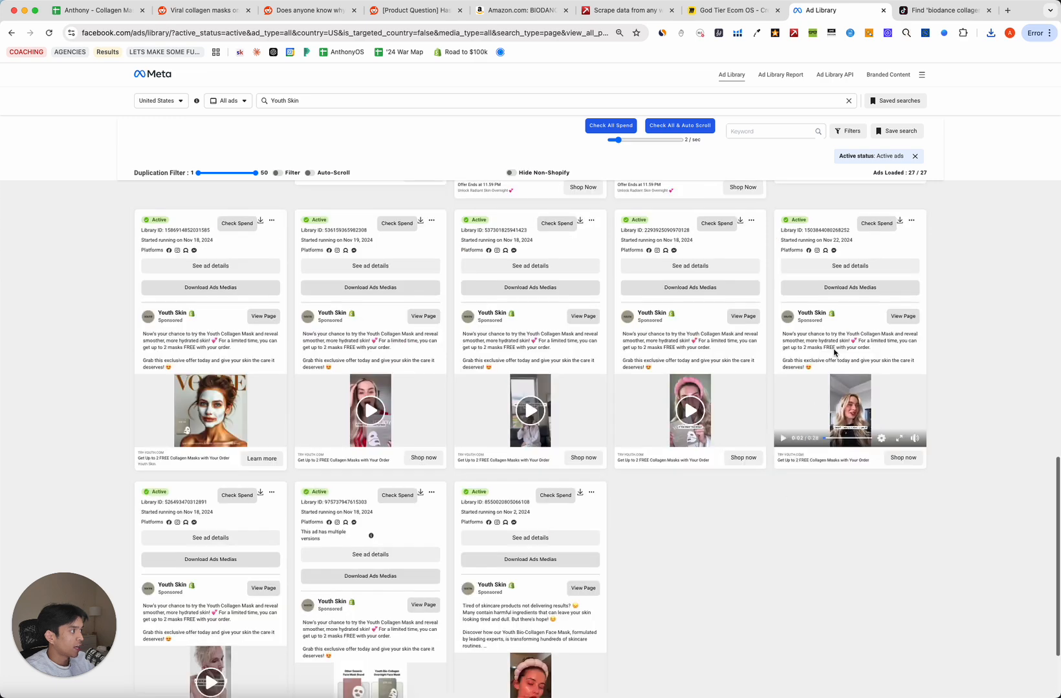
drag(813, 240, 867, 236)
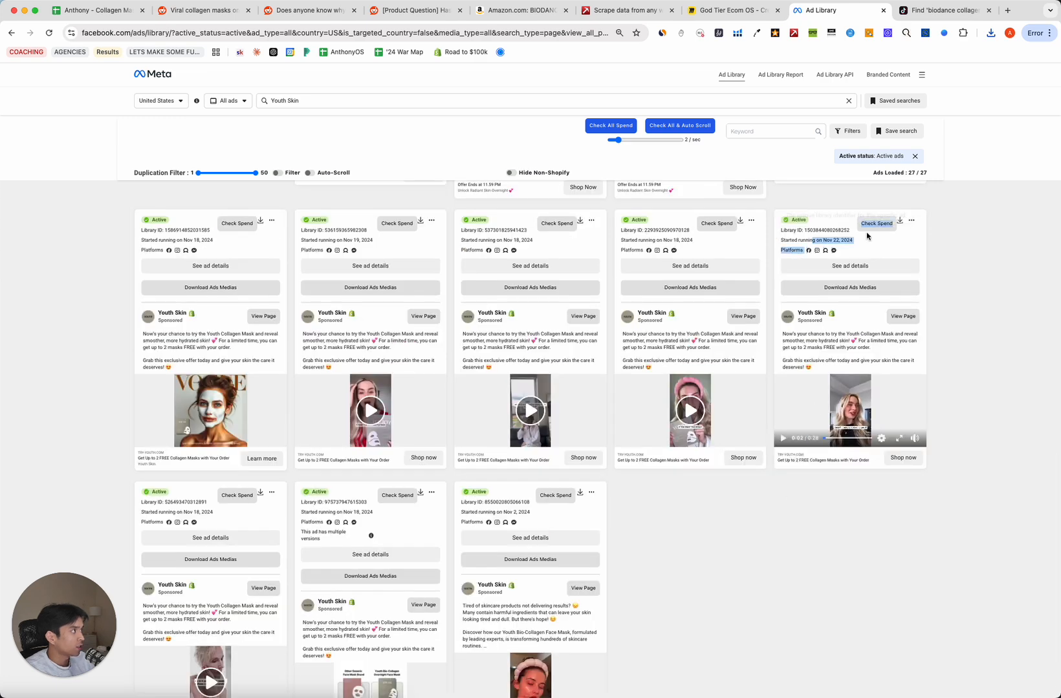
click(866, 531)
click(899, 438)
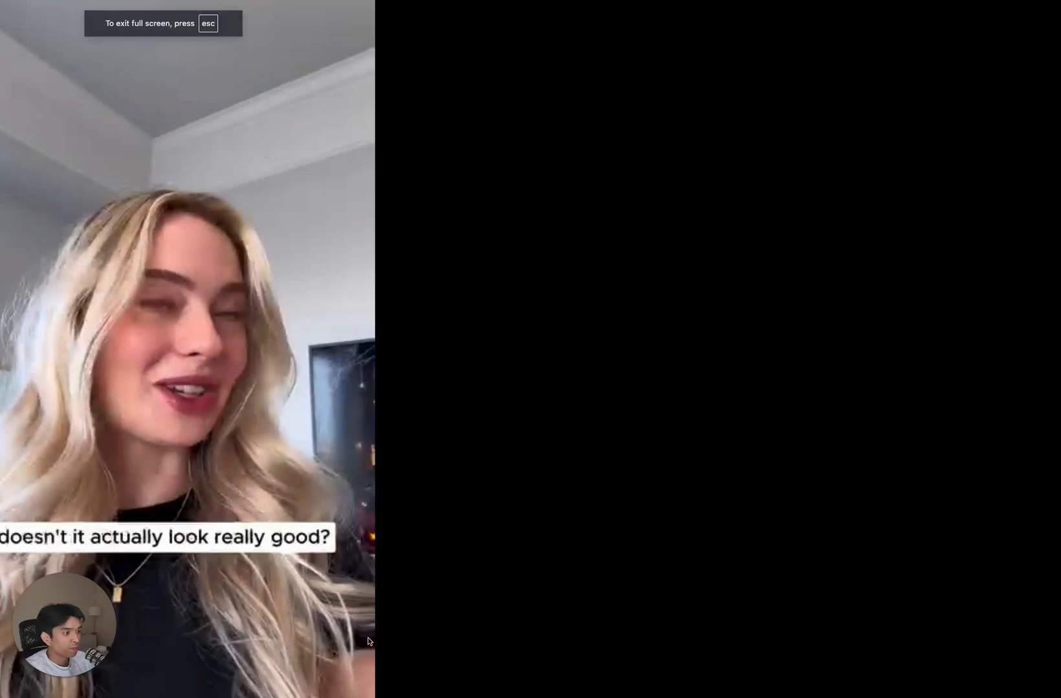
key(Escape)
Open the Nov 22 Youth Skin ad and play its free-masks video, skipping to 0:14 and 0:18.
click(828, 268)
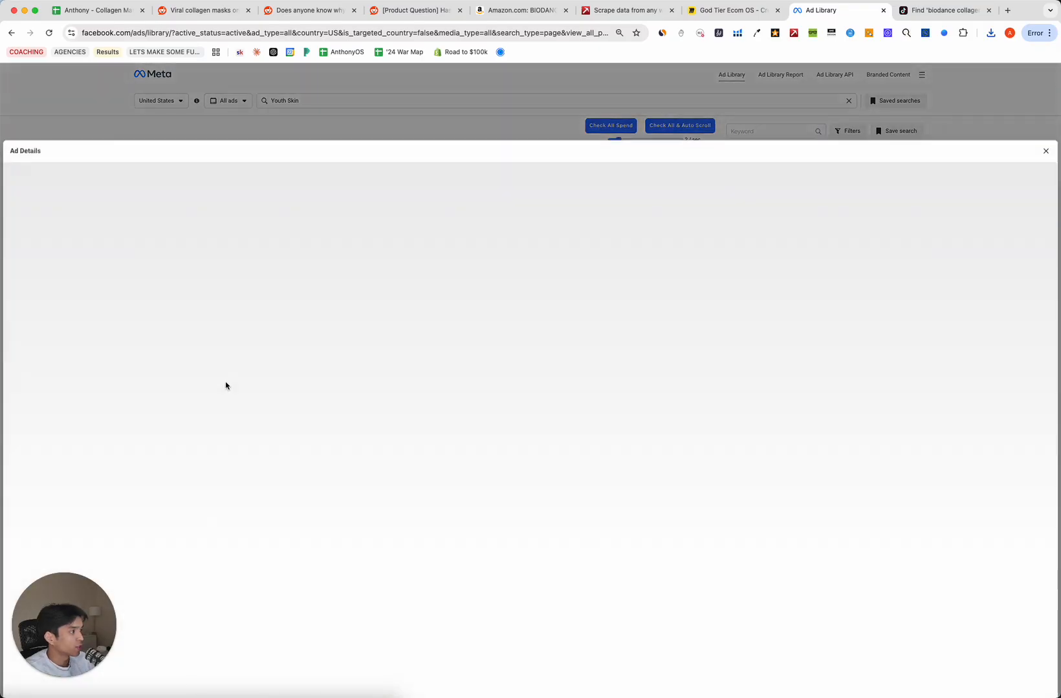
click(221, 421)
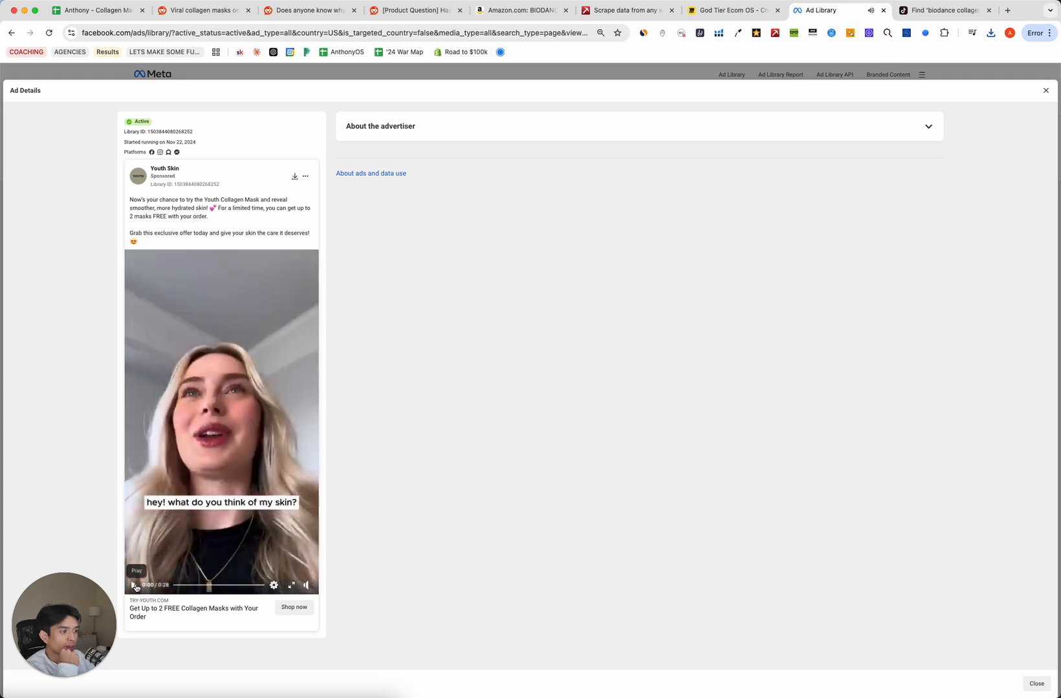
drag(202, 585, 219, 586)
click(227, 585)
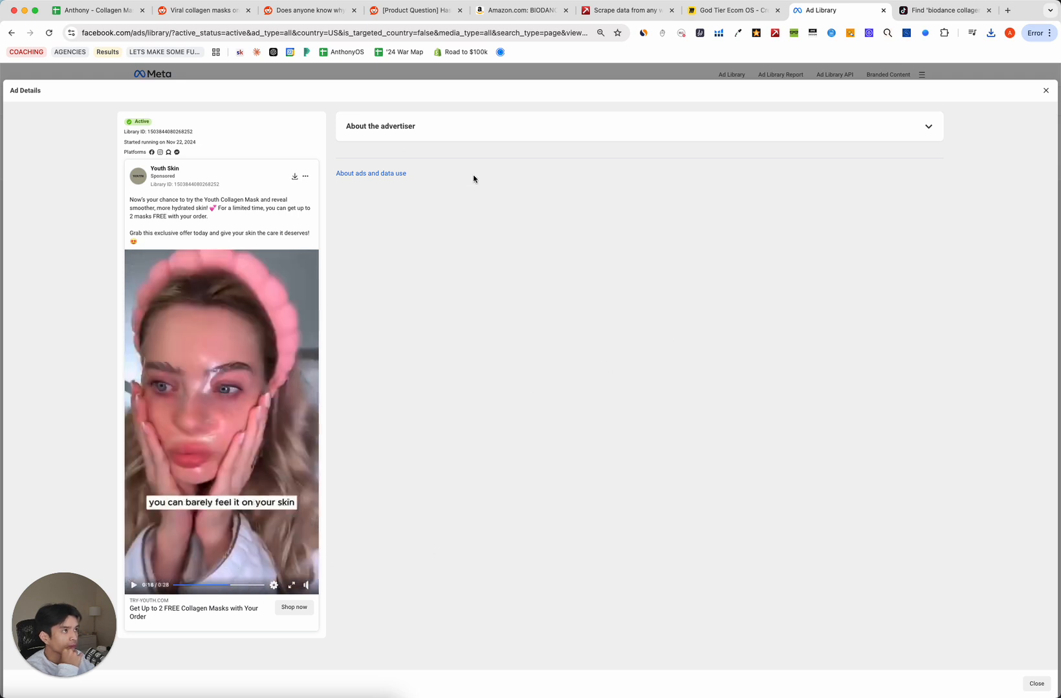
Check the youthful, radiant skin desire, deep hydration value proposition and intense hydration benefit cells.
click(63, 15)
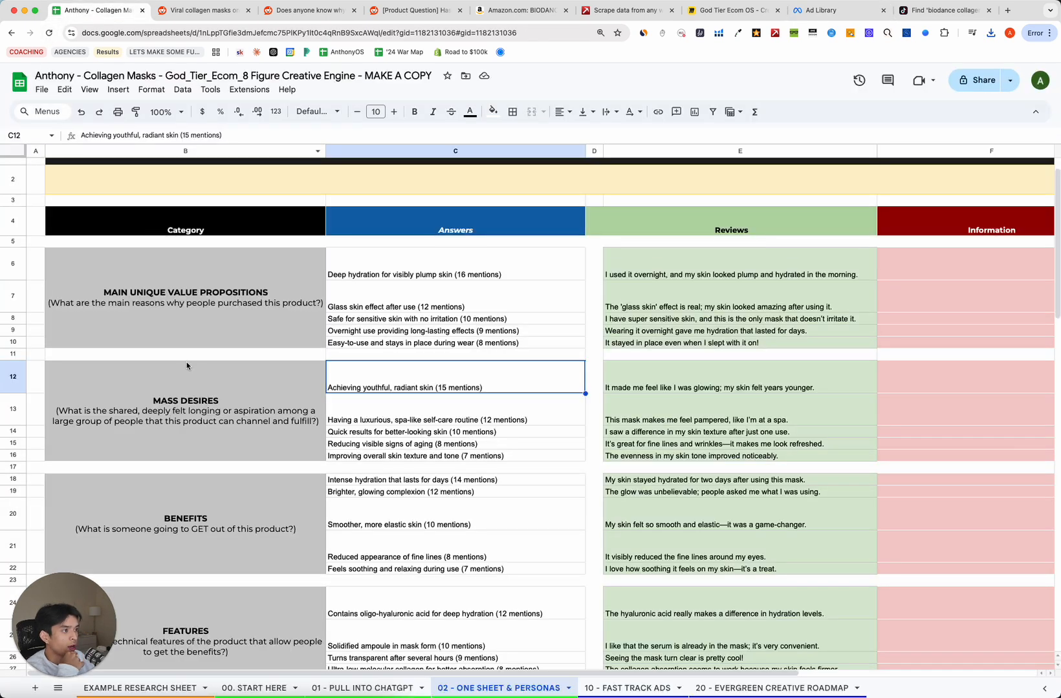
click(186, 383)
click(420, 386)
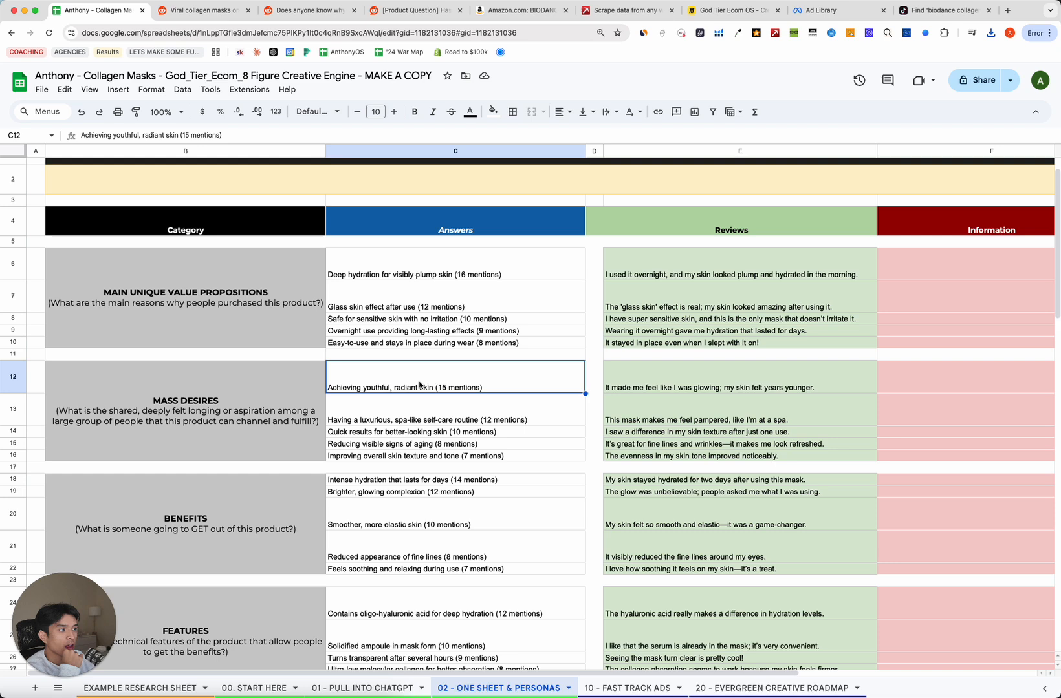
click(298, 407)
click(395, 264)
click(374, 485)
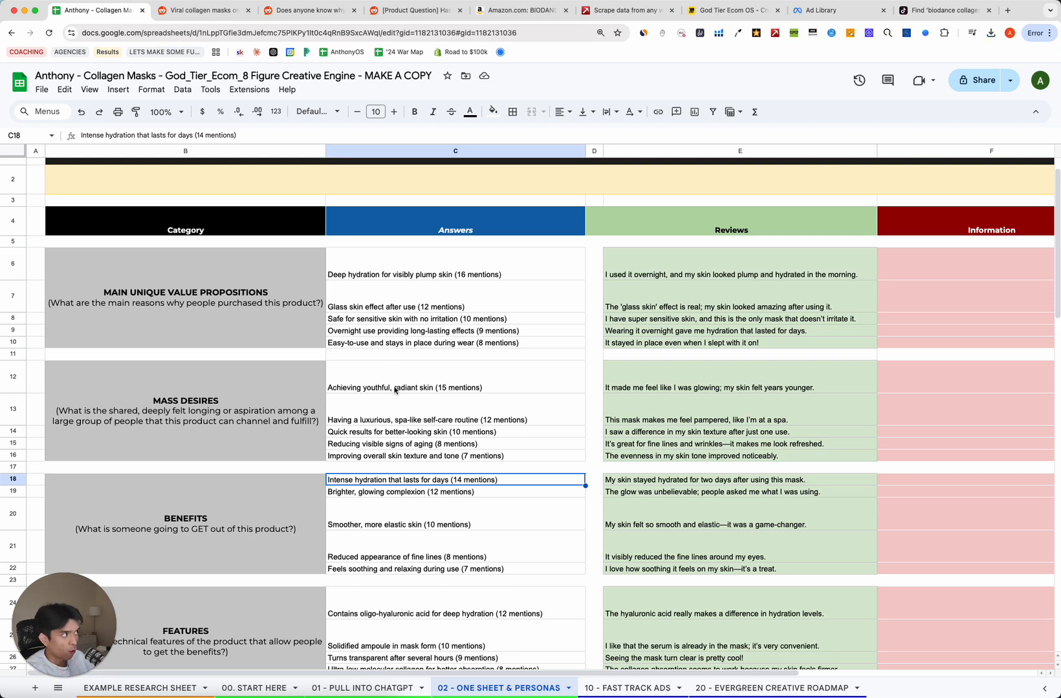
click(825, 11)
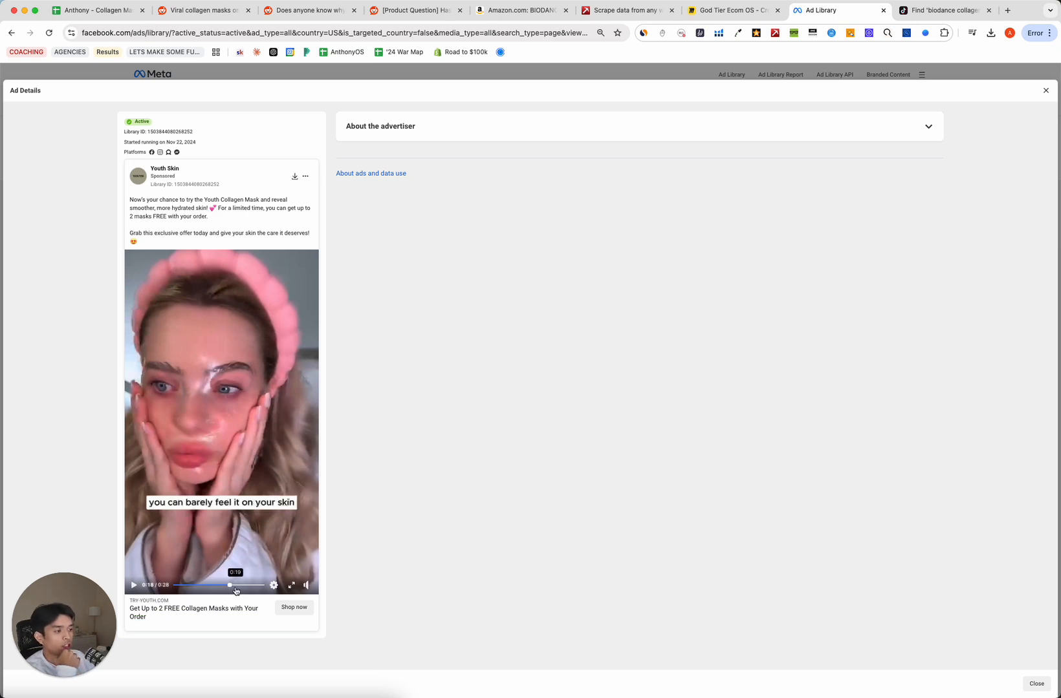
Rewatch the Nov 22 ad's scenes around 0:19, 0:12 and 0:04.
click(234, 585)
click(244, 585)
click(211, 585)
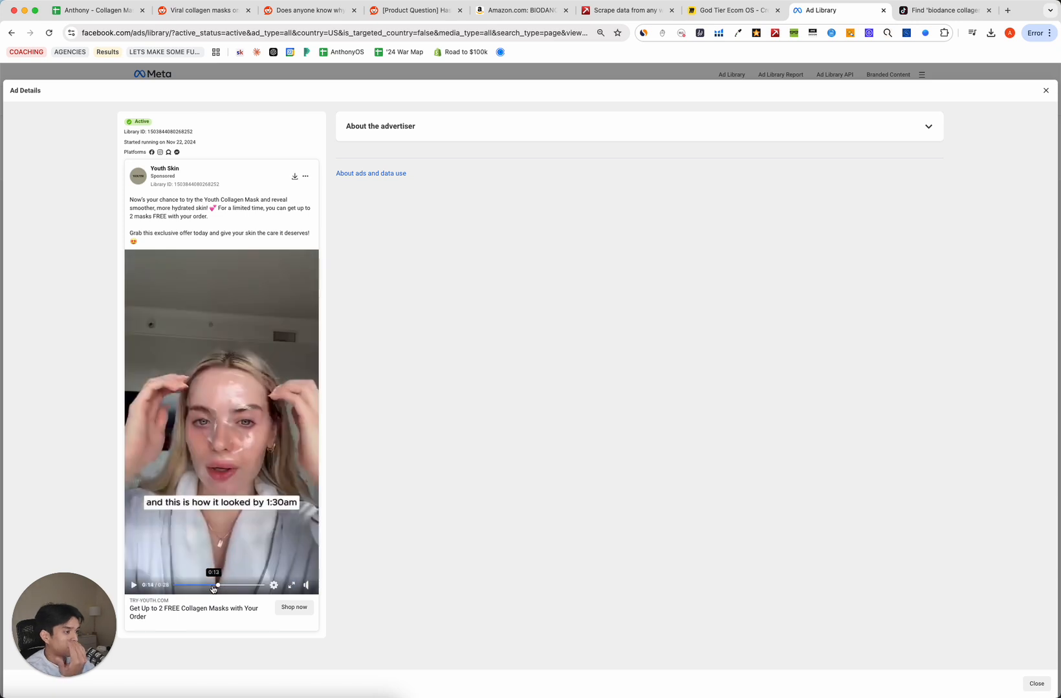
click(187, 585)
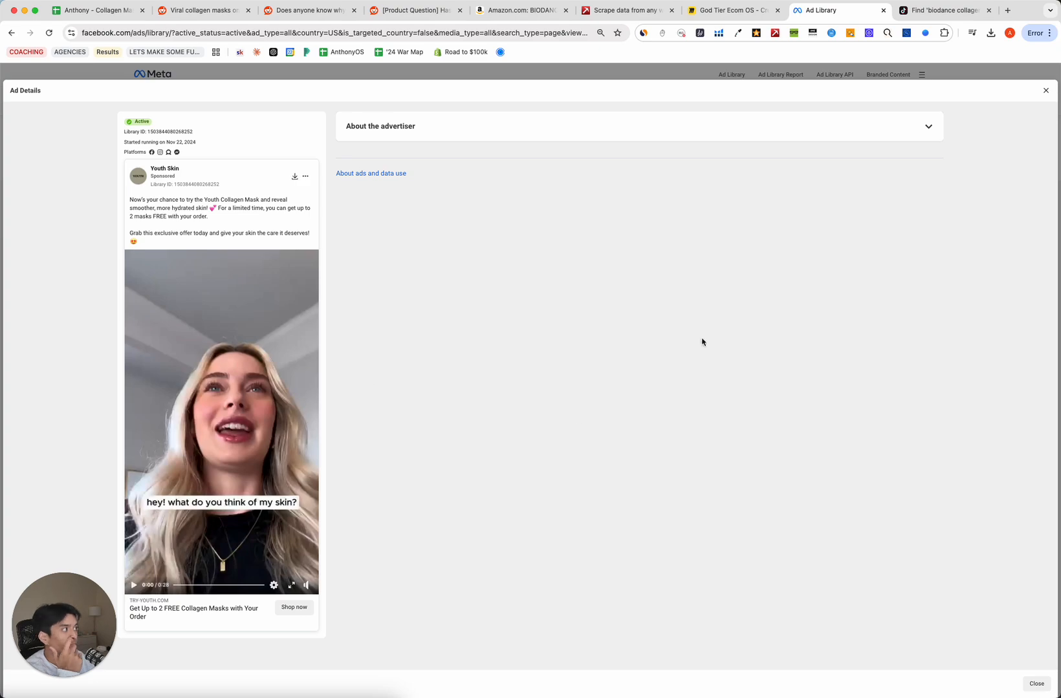
Close Ad Details and scroll through the grid of Youth Skin's 27 active ads.
click(1045, 91)
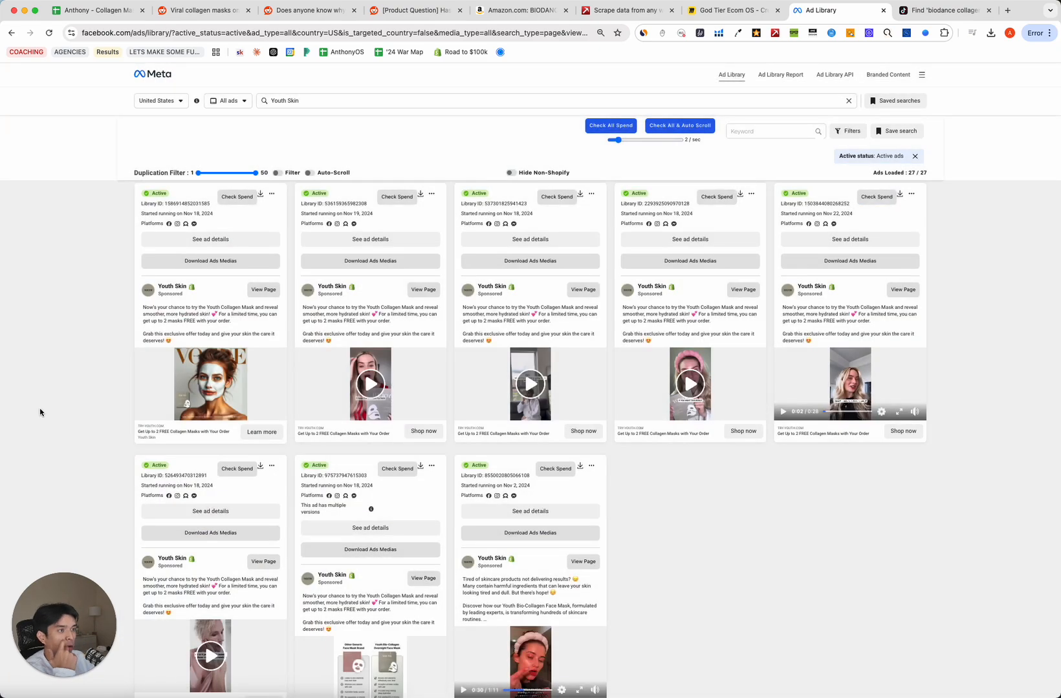
scroll(75, 314, up, 20)
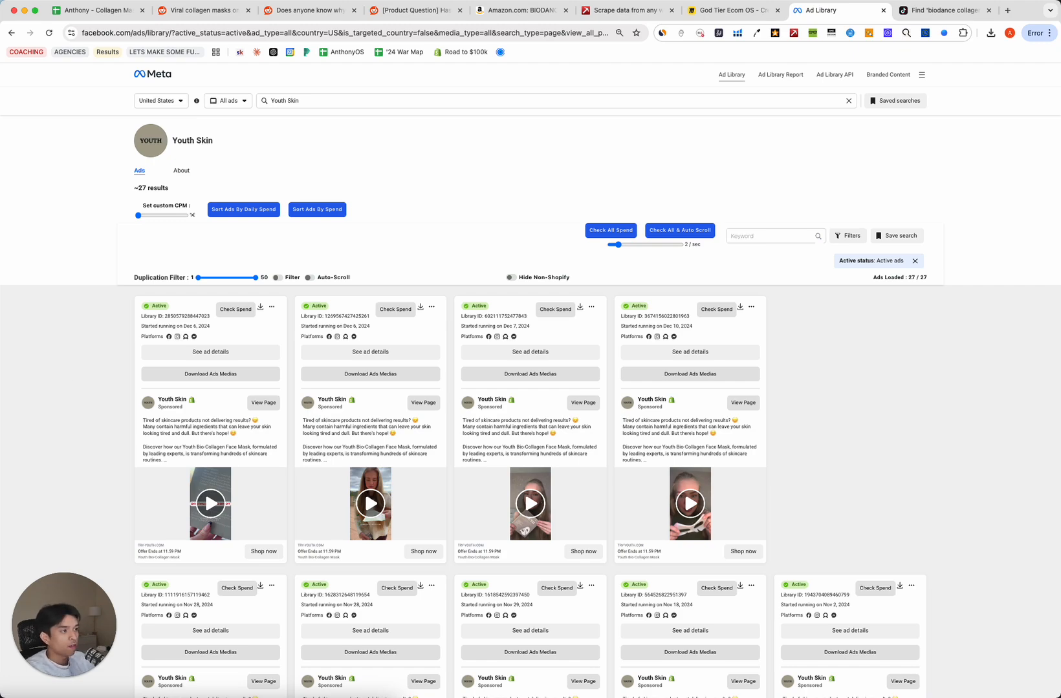
scroll(340, 445, down, 15)
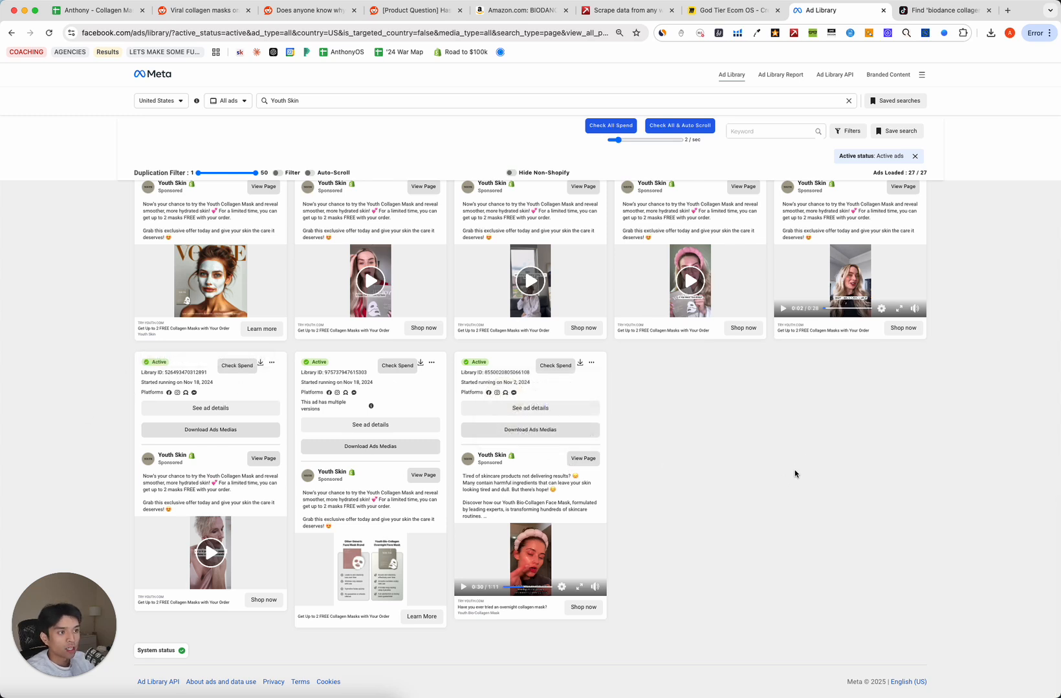
scroll(161, 294, up, 15)
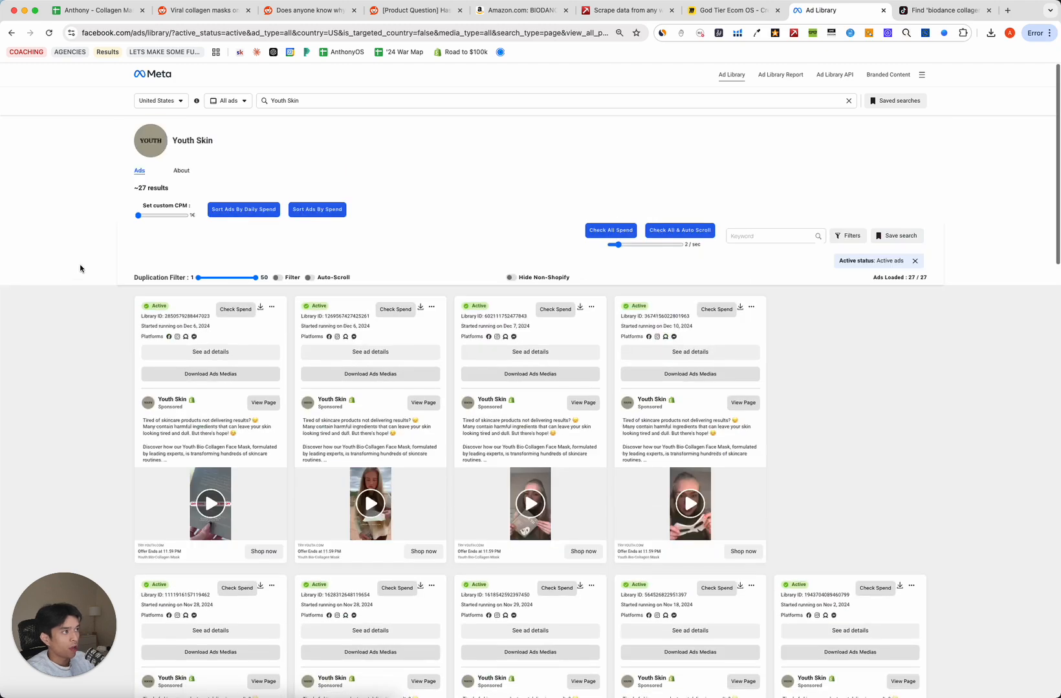
scroll(88, 304, down, 10)
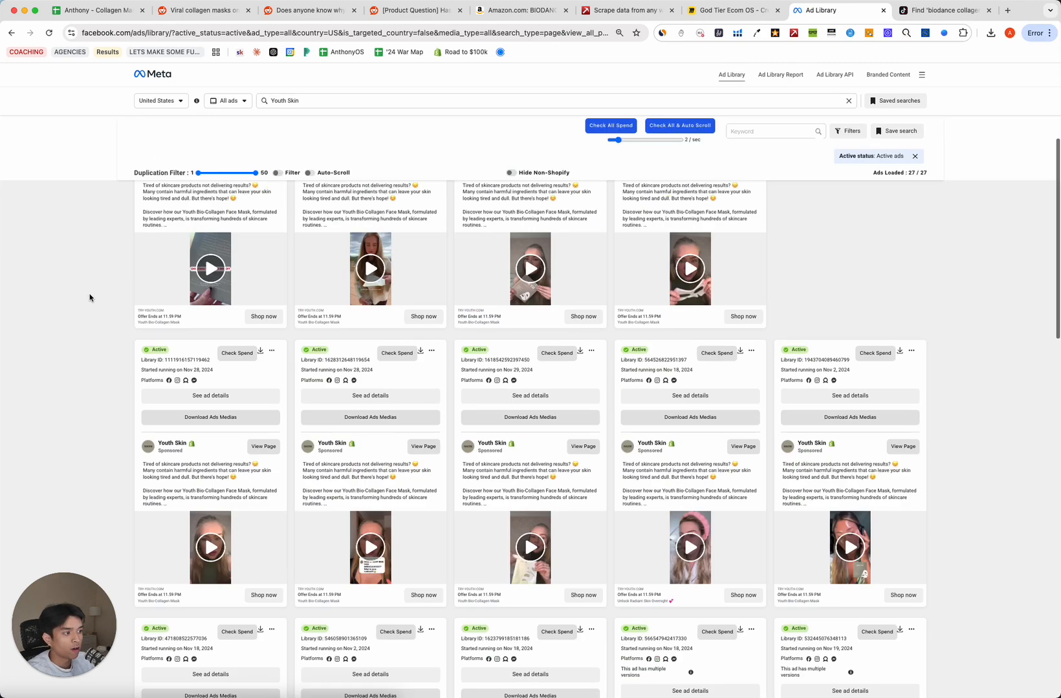
scroll(89, 297, up, 7)
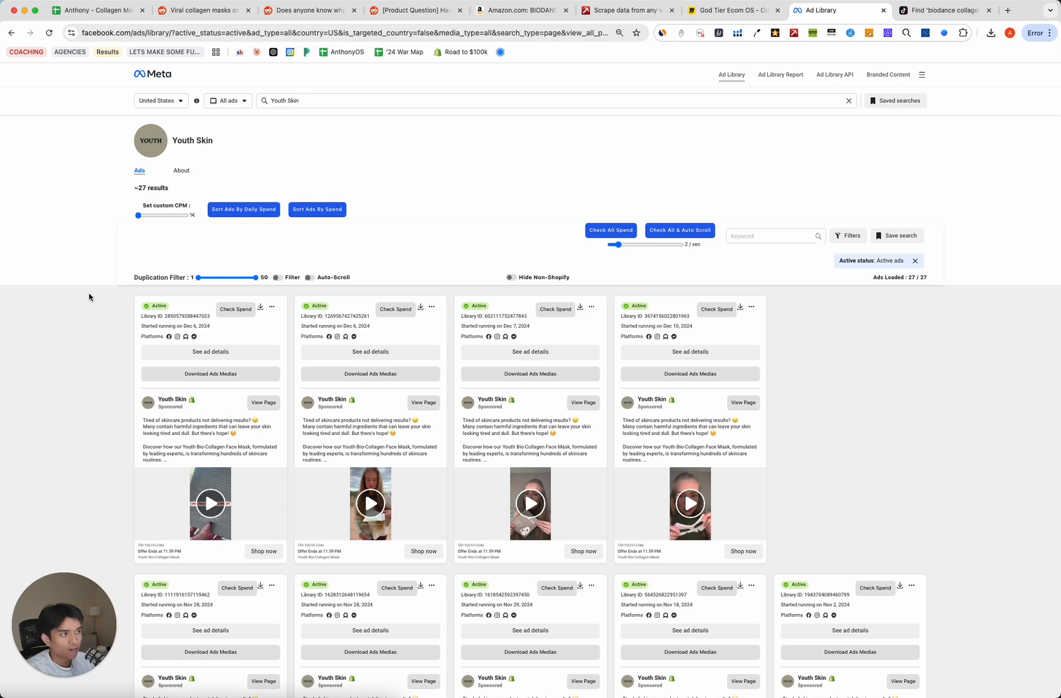
Search ads for the exact phrase 'collagen masks' and scroll to load all results.
click(360, 102)
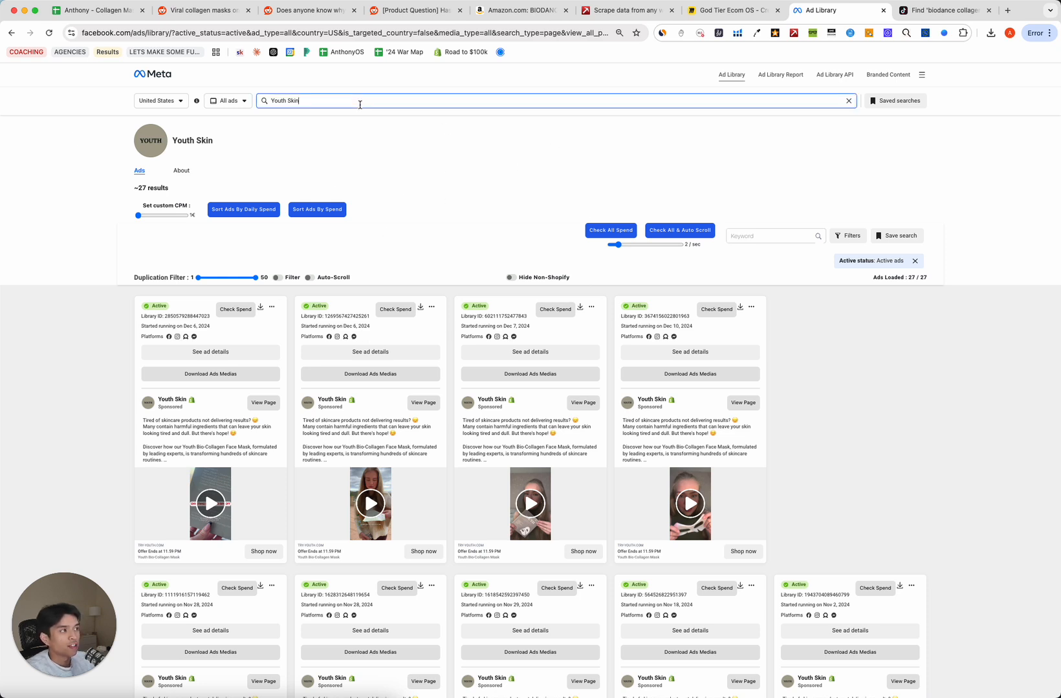
text(coll)
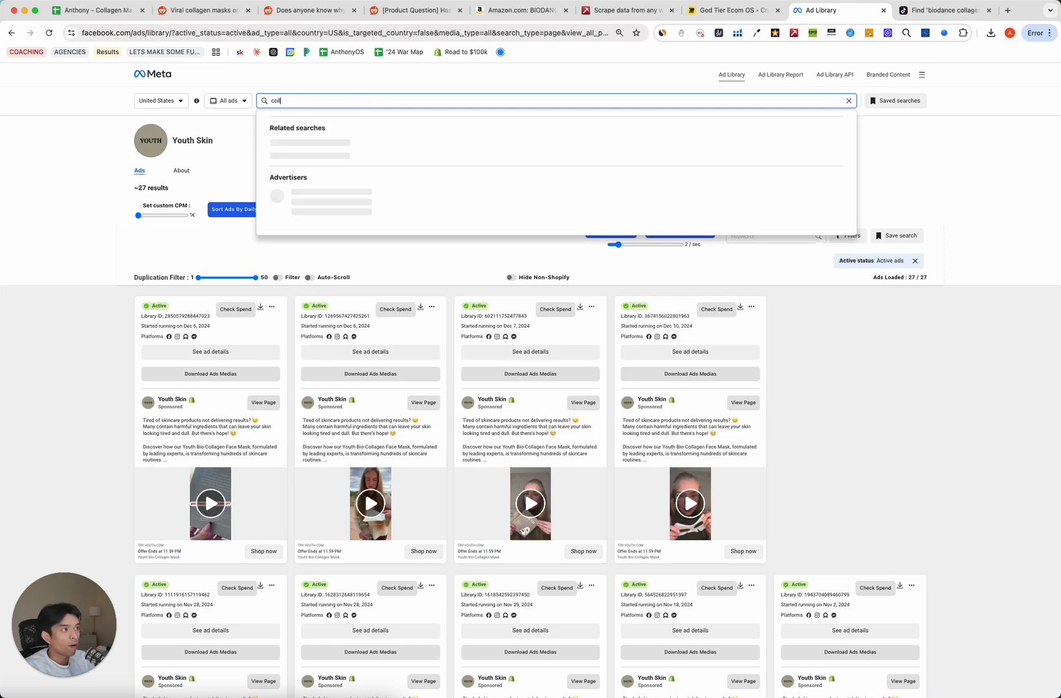
text(agen masks)
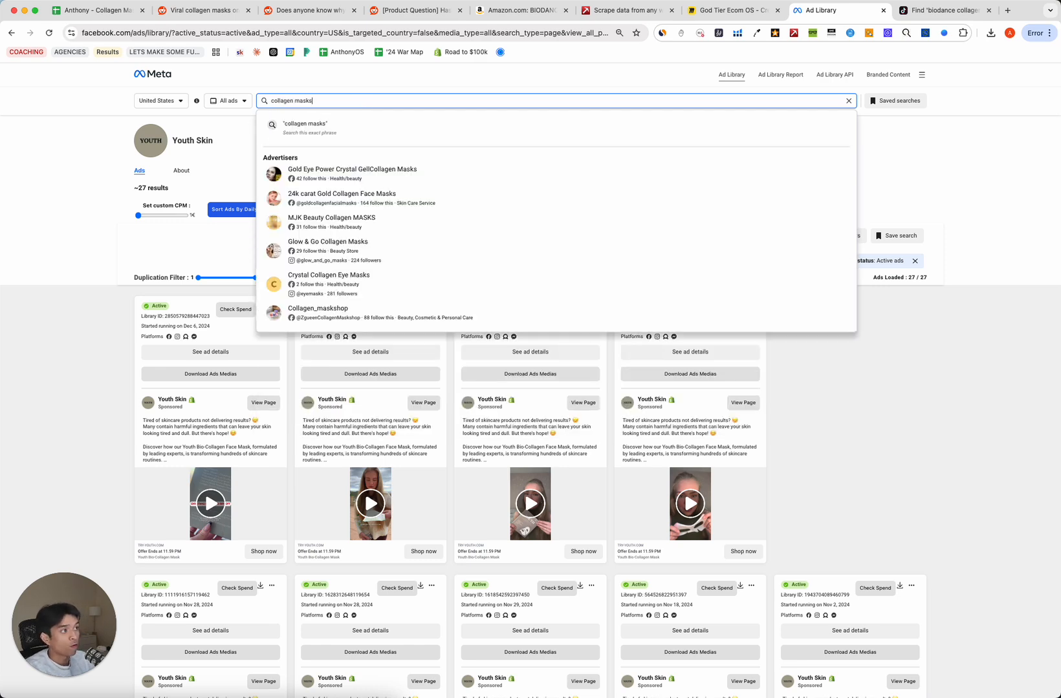
click(335, 128)
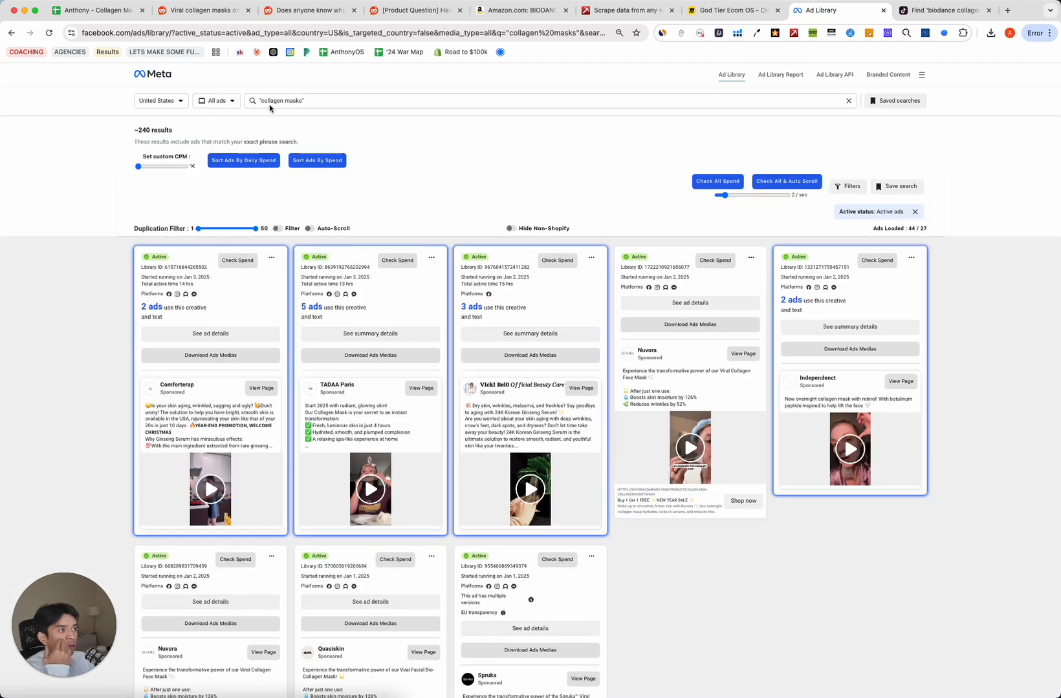
scroll(427, 398, down, 10)
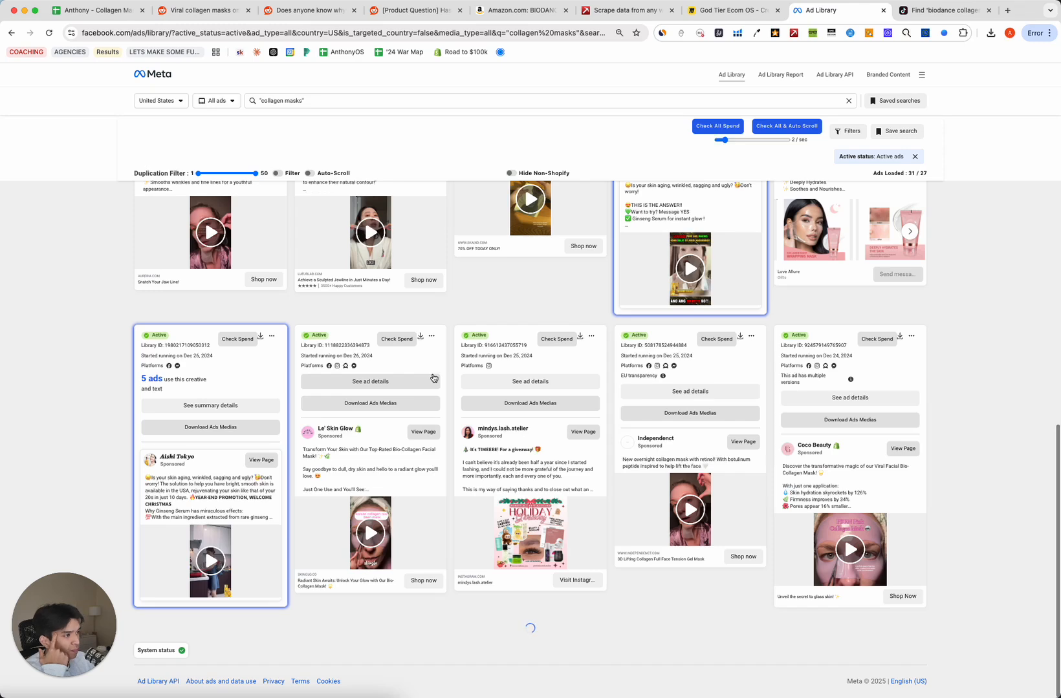
scroll(452, 388, down, 10)
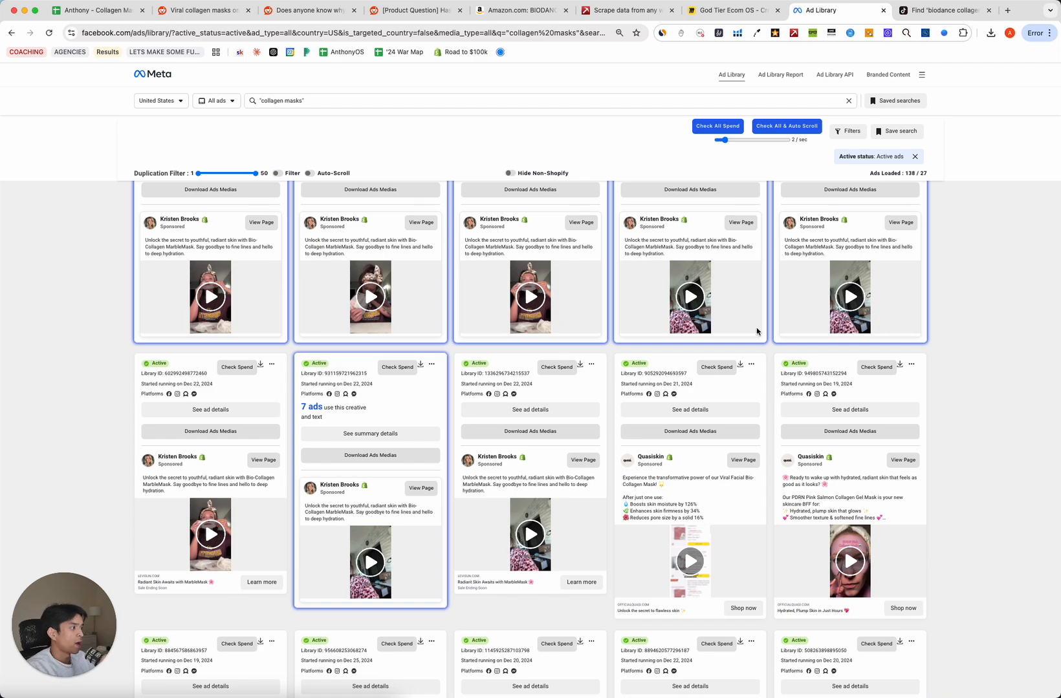
scroll(757, 331, down, 10)
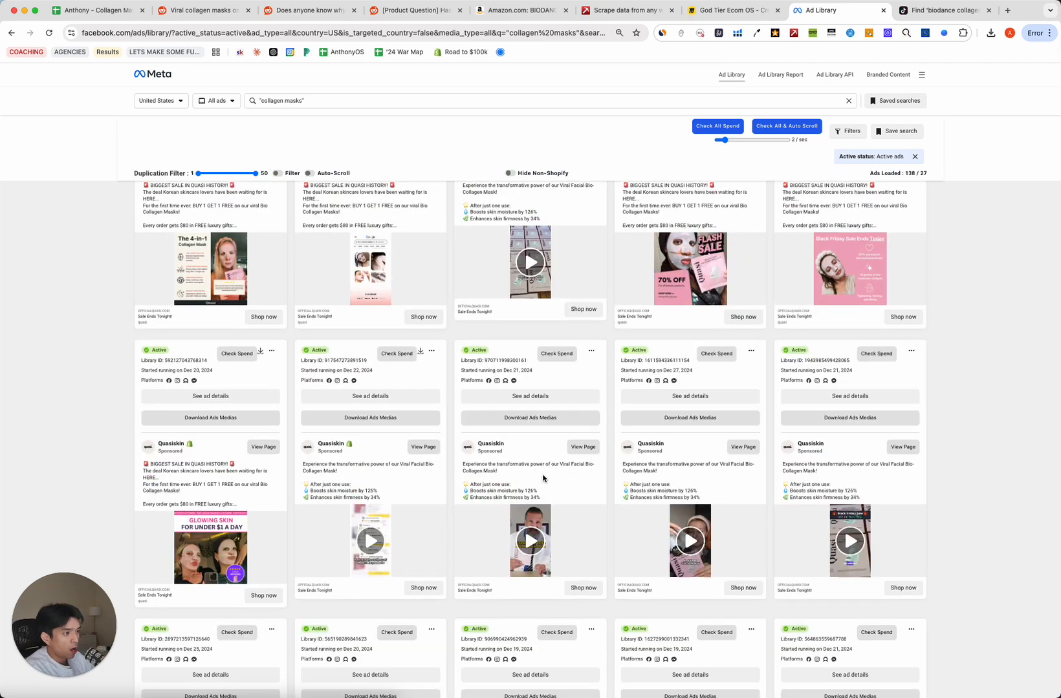
scroll(543, 478, down, 10)
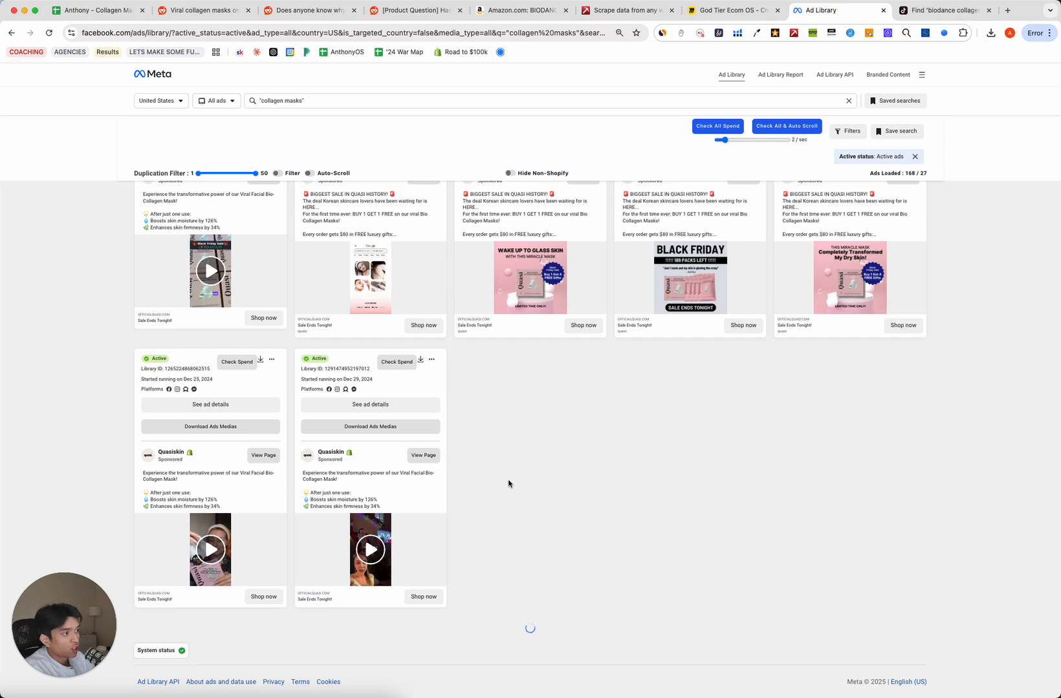
scroll(505, 486, down, 10)
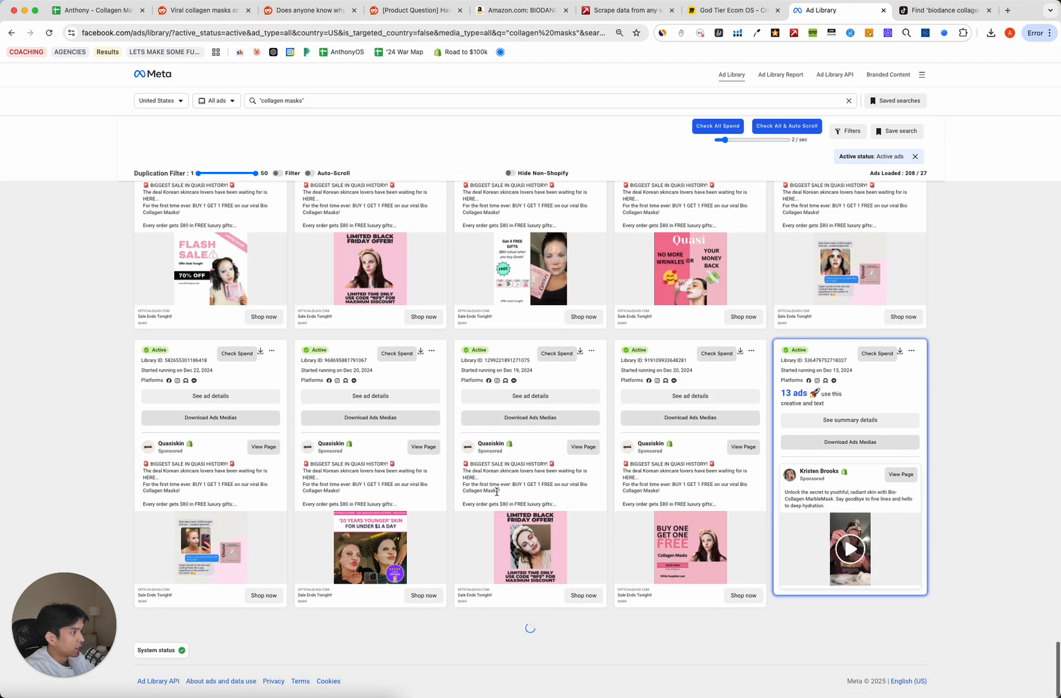
scroll(543, 486, down, 10)
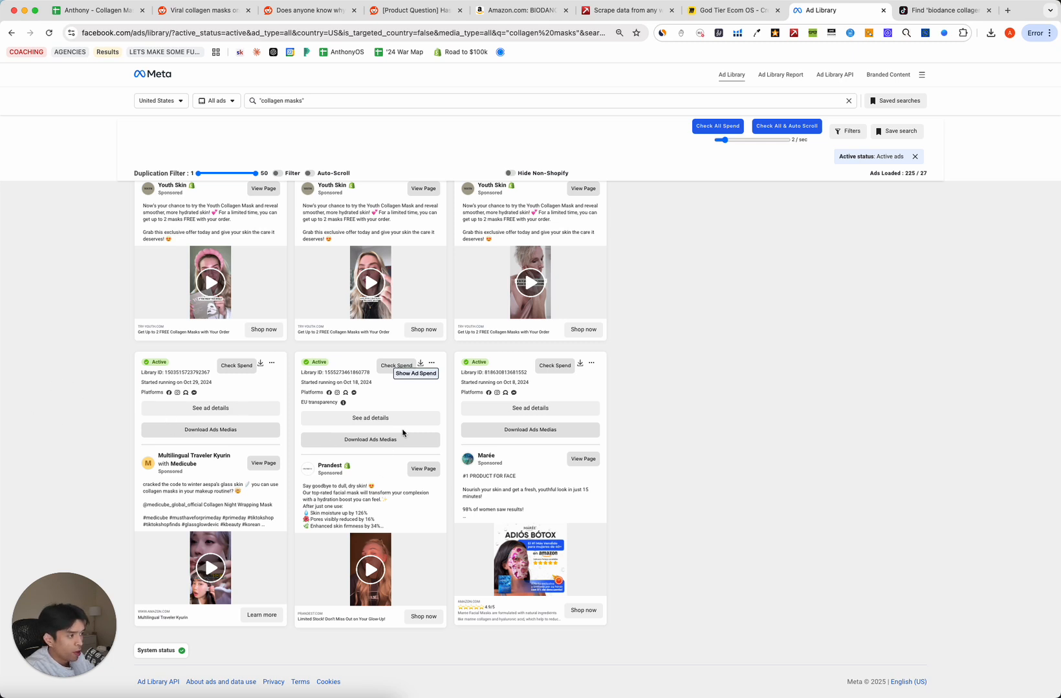
Play the Prandest ad video muted, then pause it.
click(371, 569)
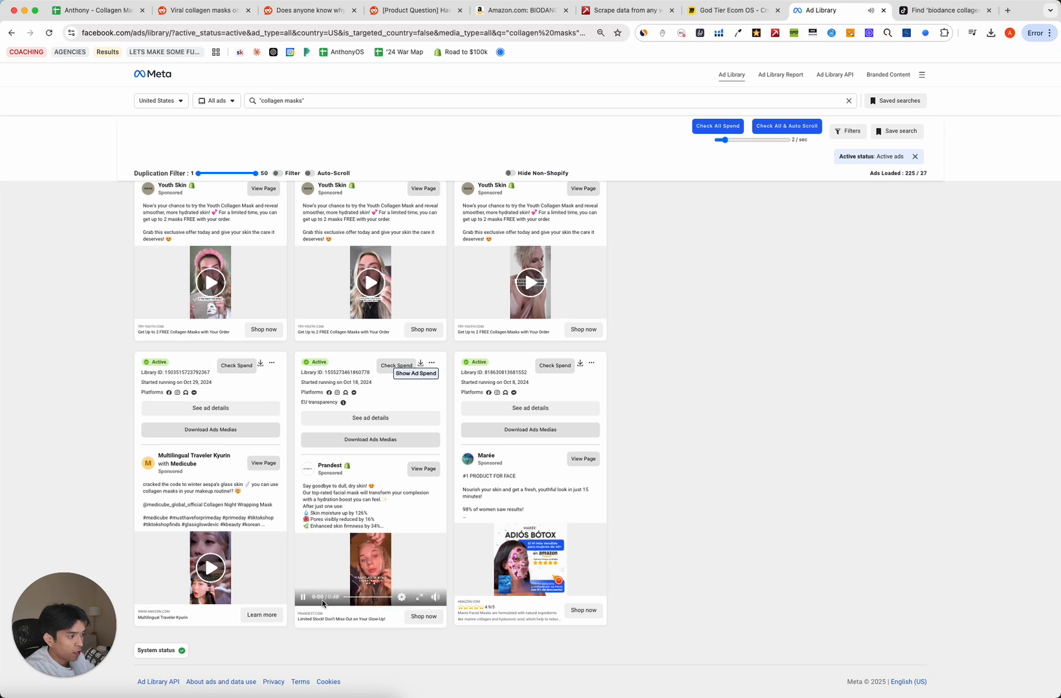
click(435, 600)
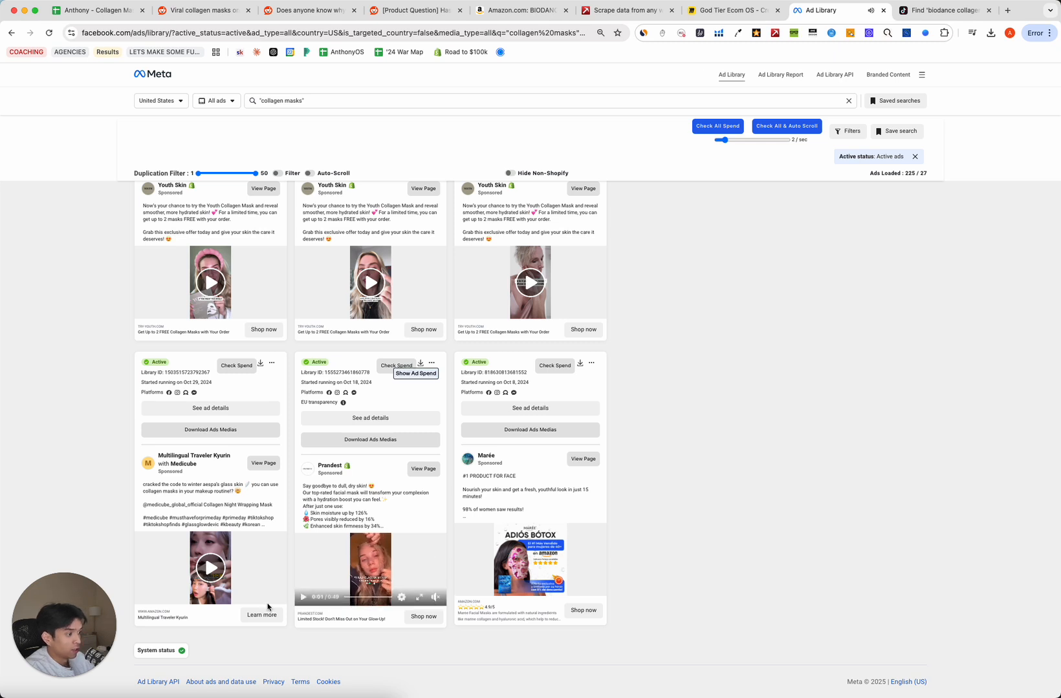
click(304, 598)
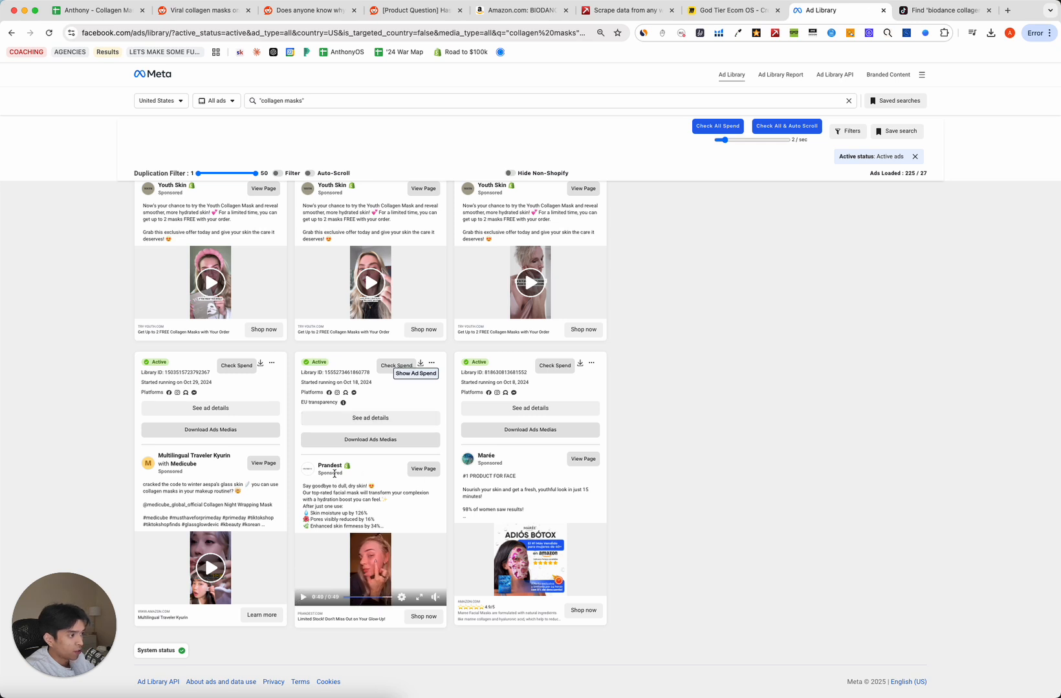
Open Prandest's Deep Collagen Mask product page from the ad and check its $19.99 price.
click(422, 616)
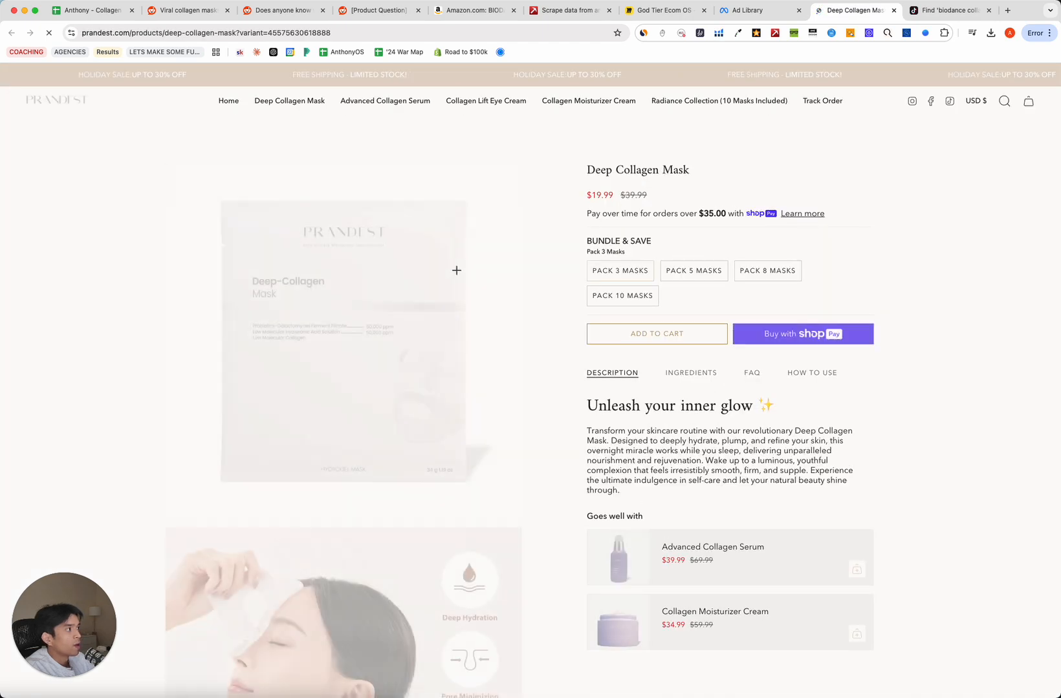
triple_click(973, 198)
click(644, 33)
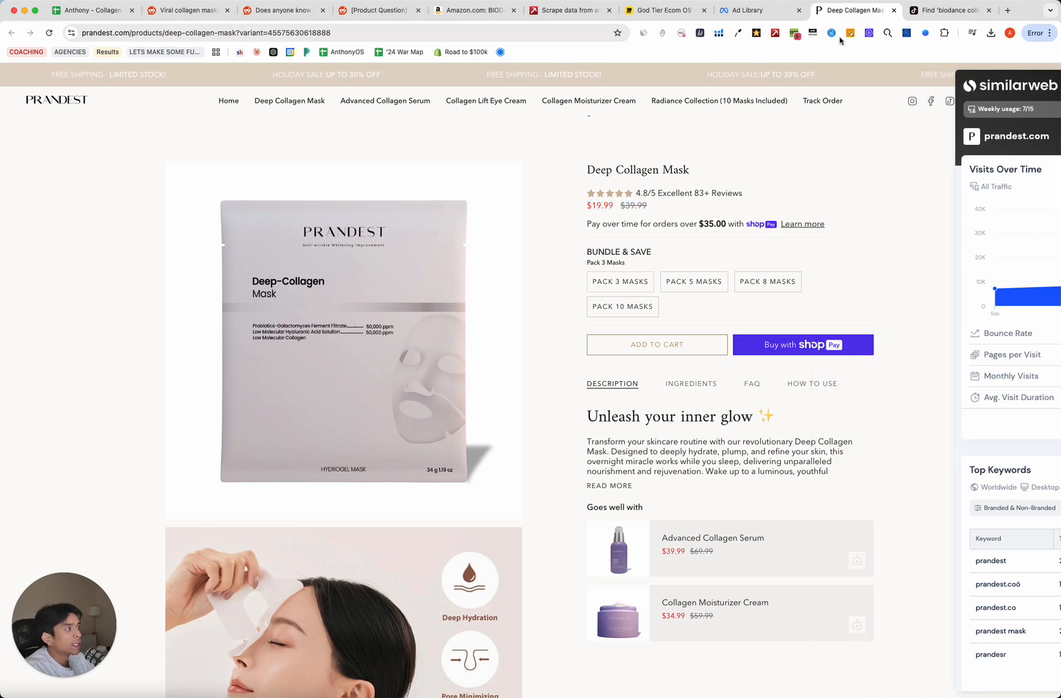
click(753, 13)
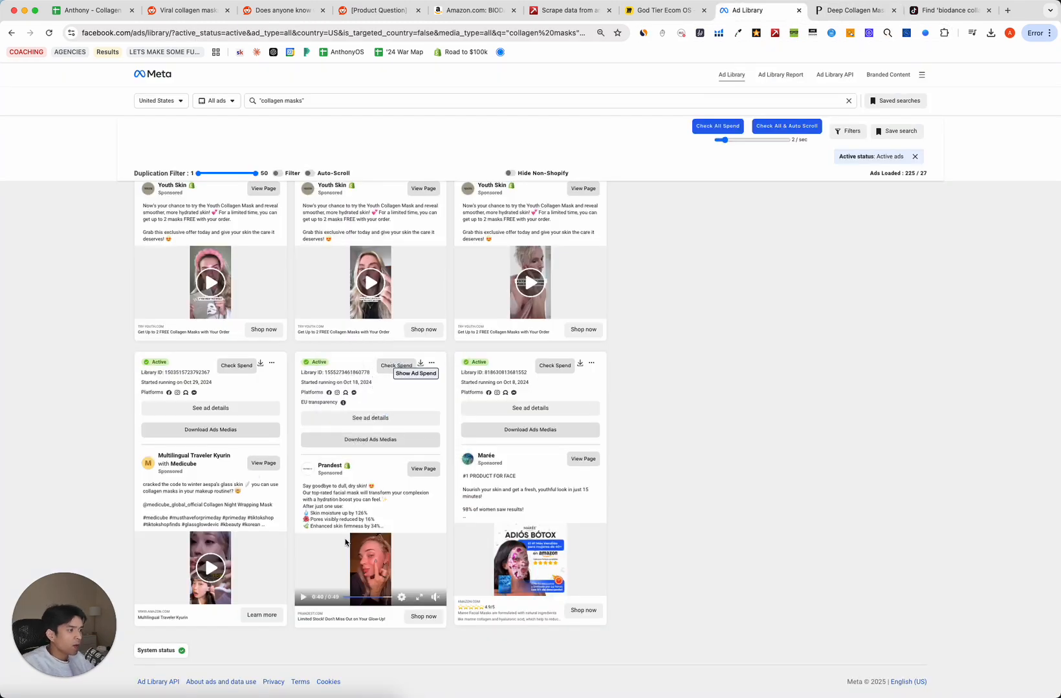
Skim the Prandest collagen-mask ad video to its end, then zoom the Ad Library page back out.
scroll(346, 543, up, 5)
scroll(348, 542, down, 2)
click(386, 556)
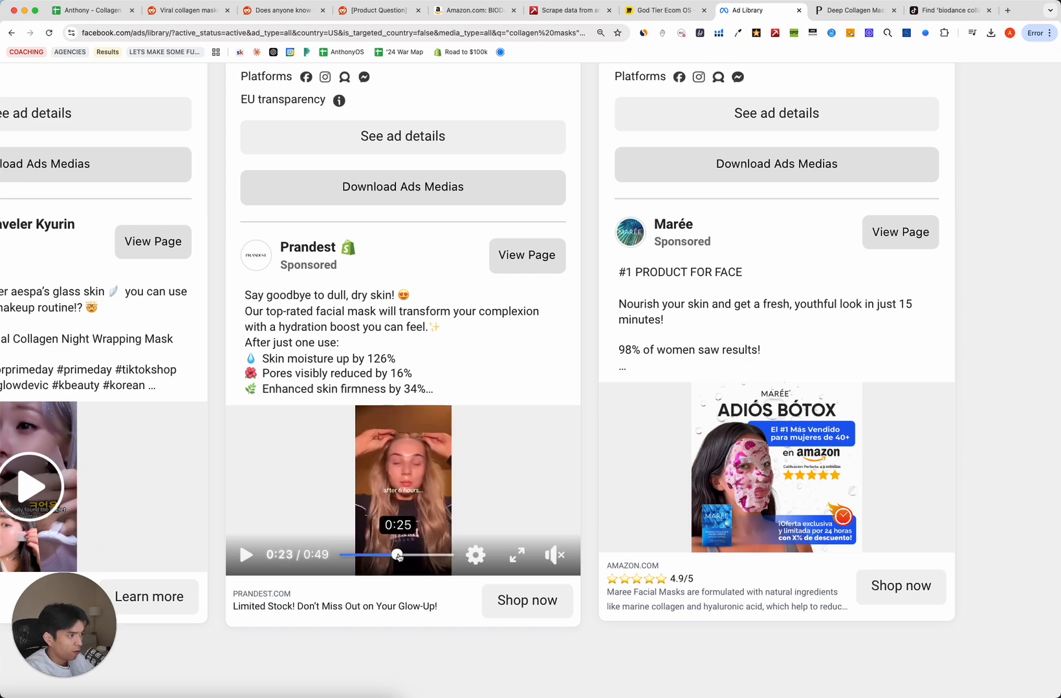
drag(399, 557, 480, 536)
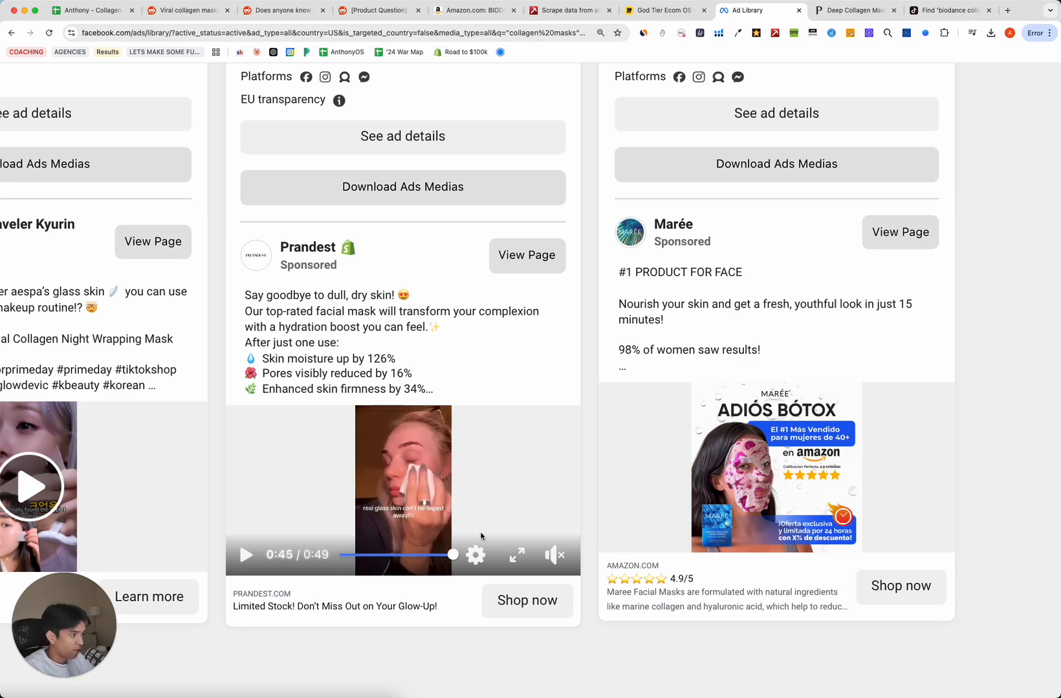
key(super+minus)
key(super+minus)
key(super+minus)
scroll(405, 525, up, 5)
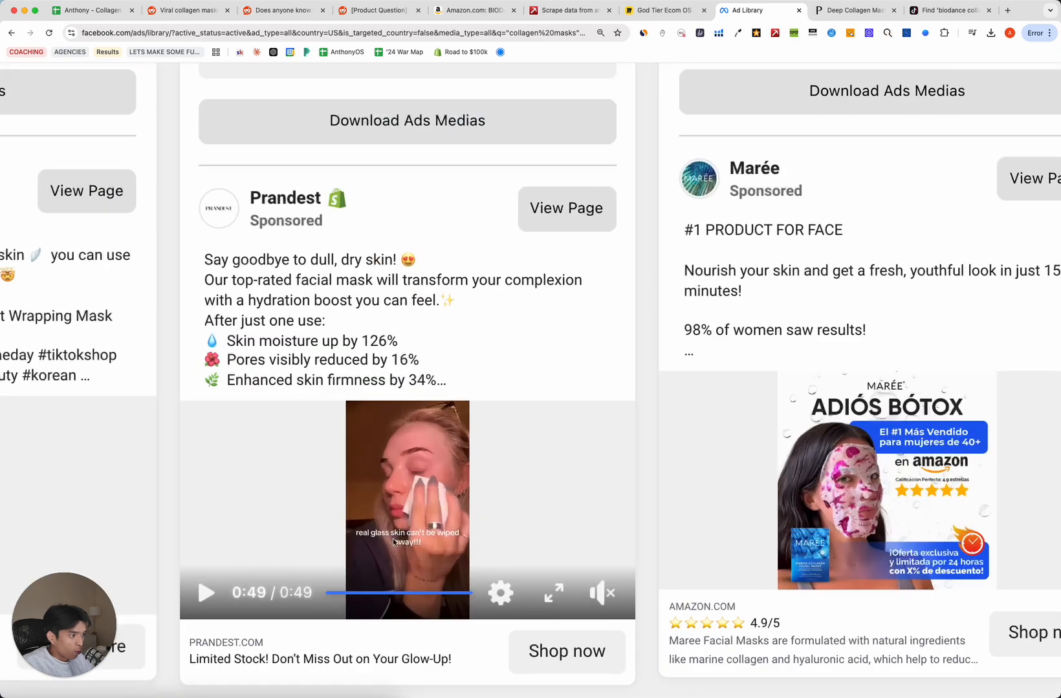
scroll(390, 539, down, 5)
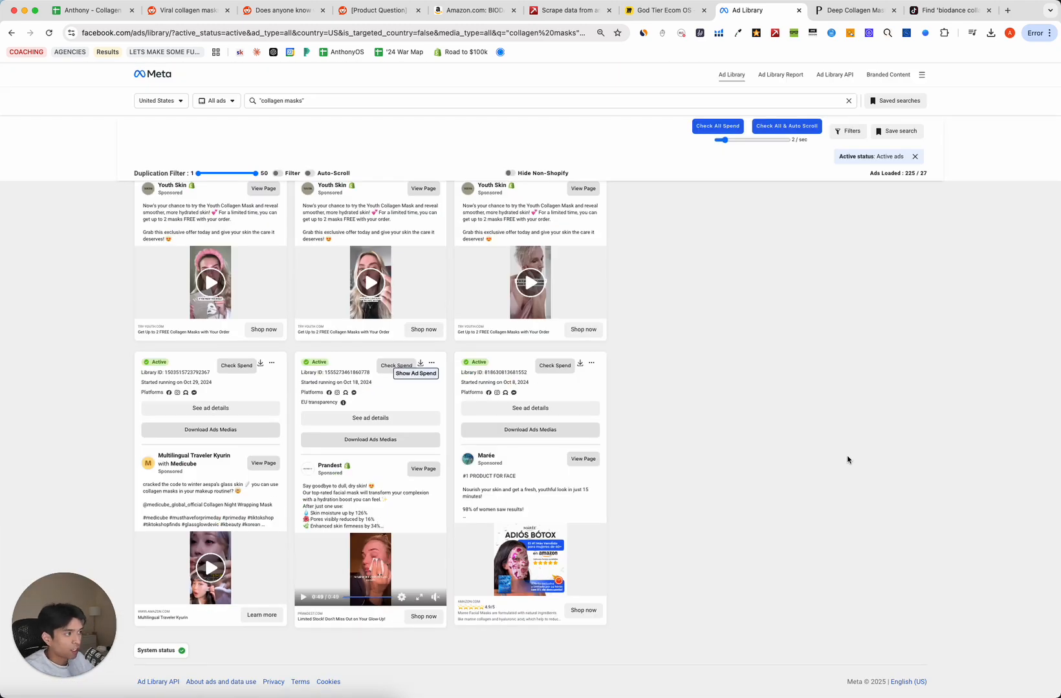
scroll(556, 464, up, 1)
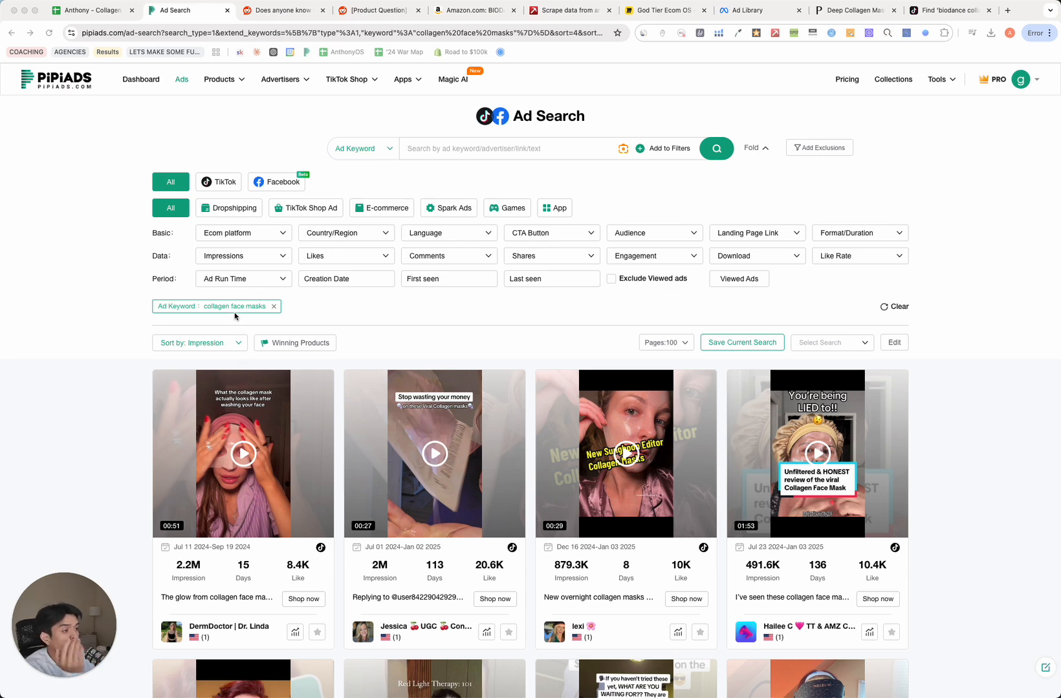
Check PiPiAds' sort orders for the collagen face mask results without changing them, browsing the grid.
click(481, 322)
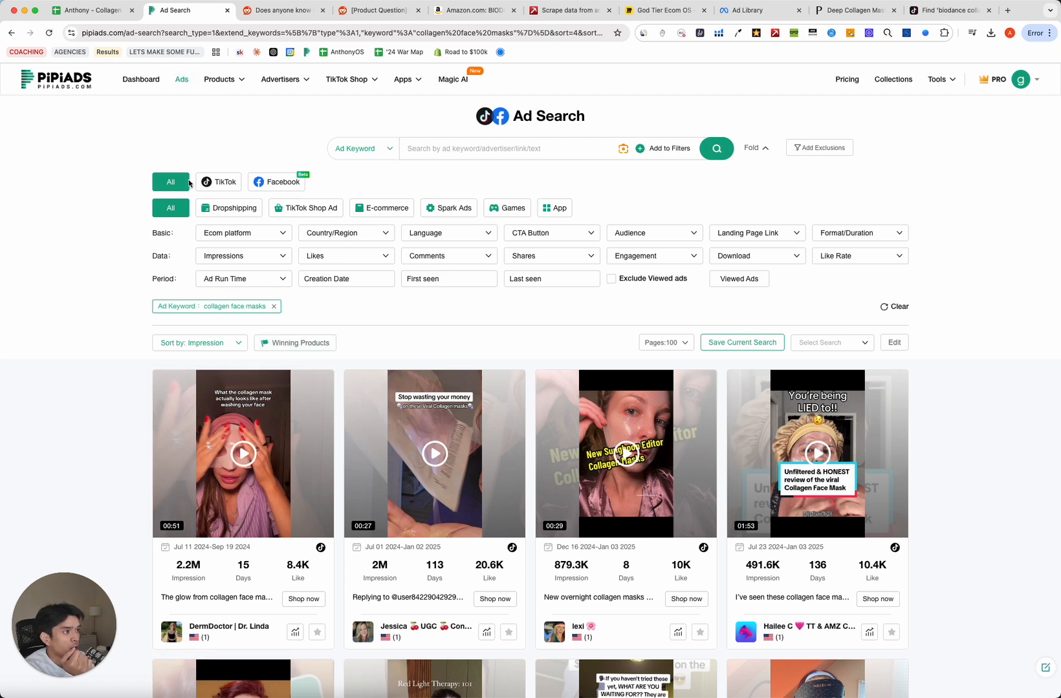
click(212, 342)
click(505, 317)
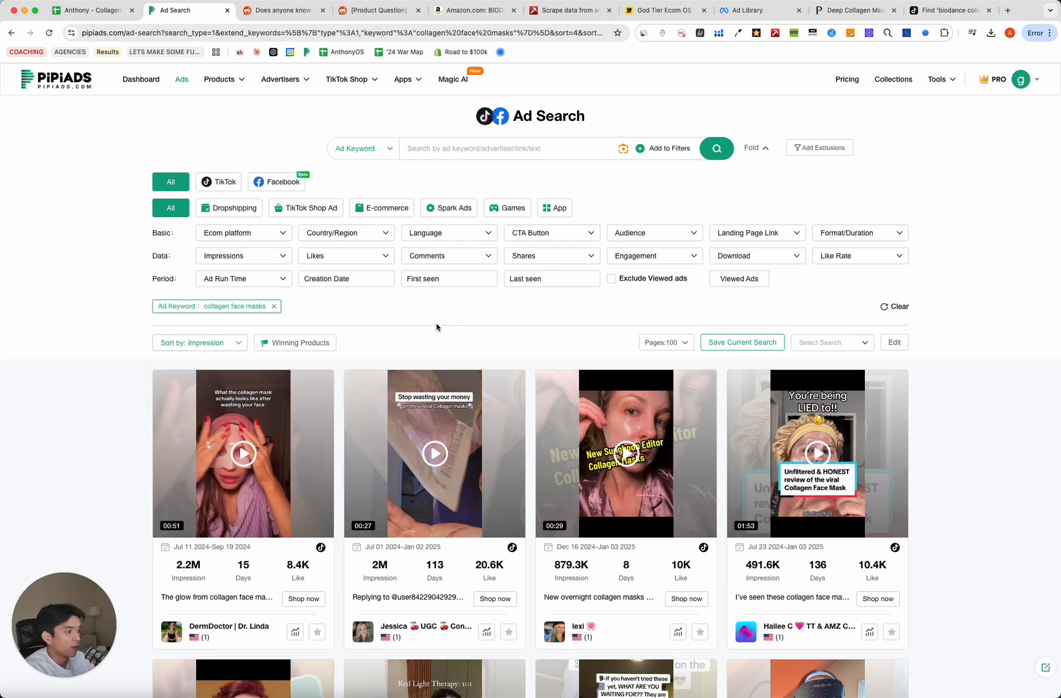
scroll(446, 314, down, 8)
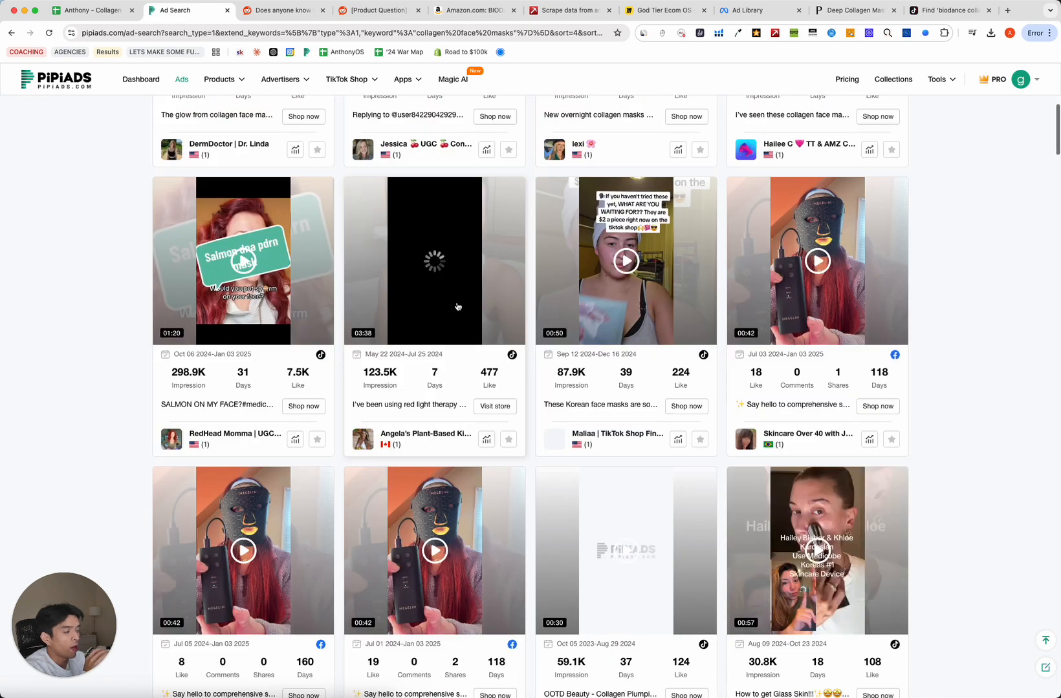
scroll(457, 307, down, 8)
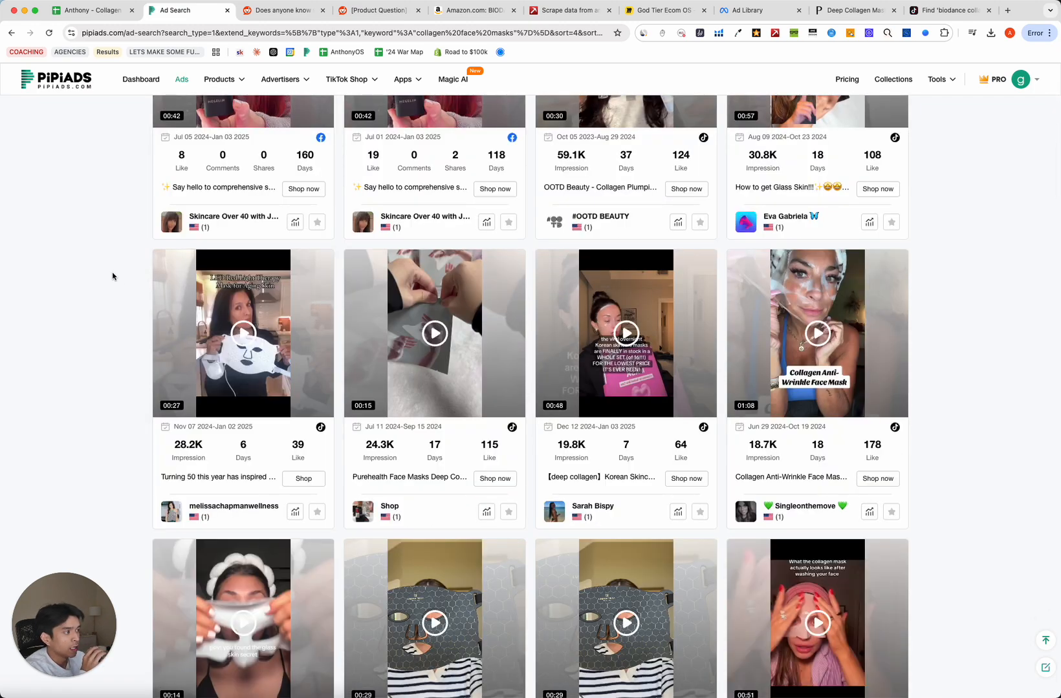
scroll(110, 273, up, 16)
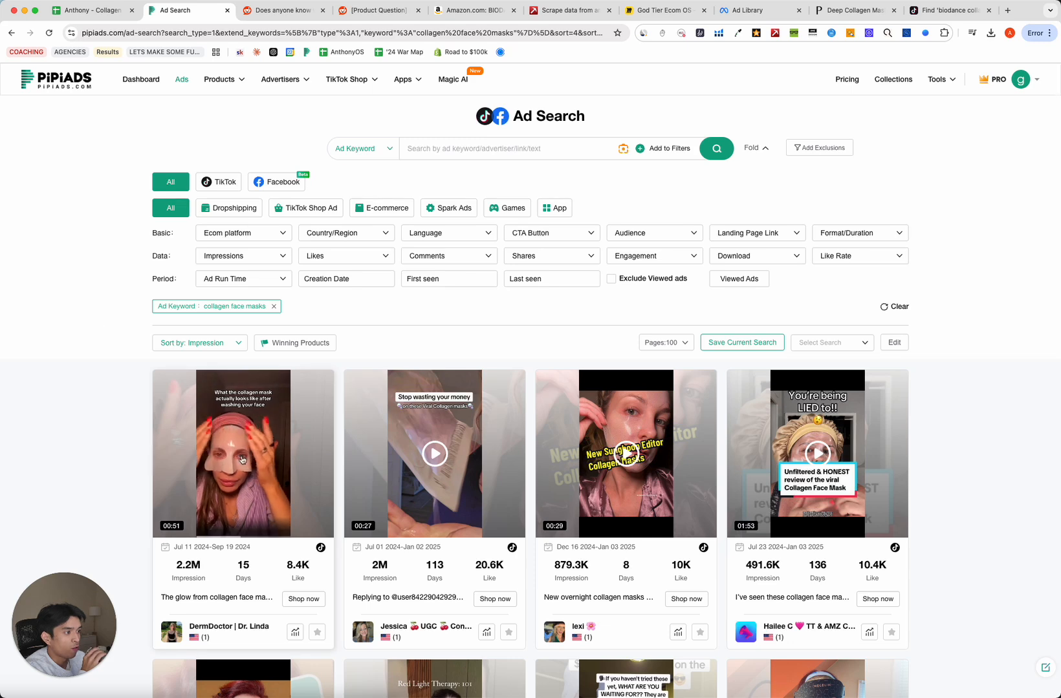
Open the 2.2M-impression top ad's details, pause its video, and return to the research sheet.
click(243, 460)
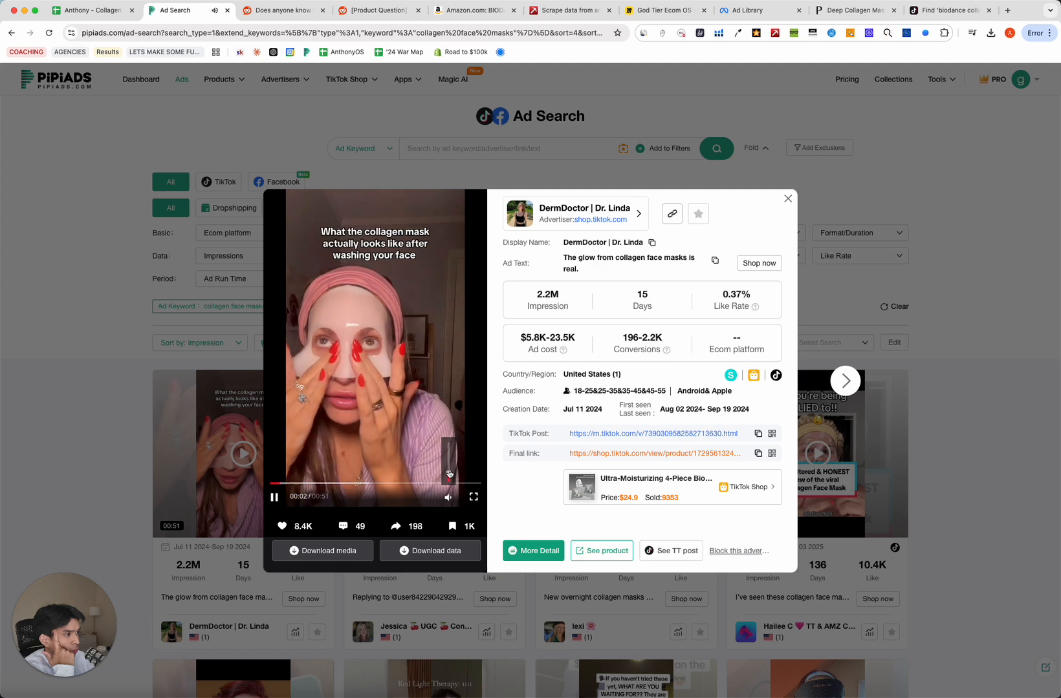
click(346, 360)
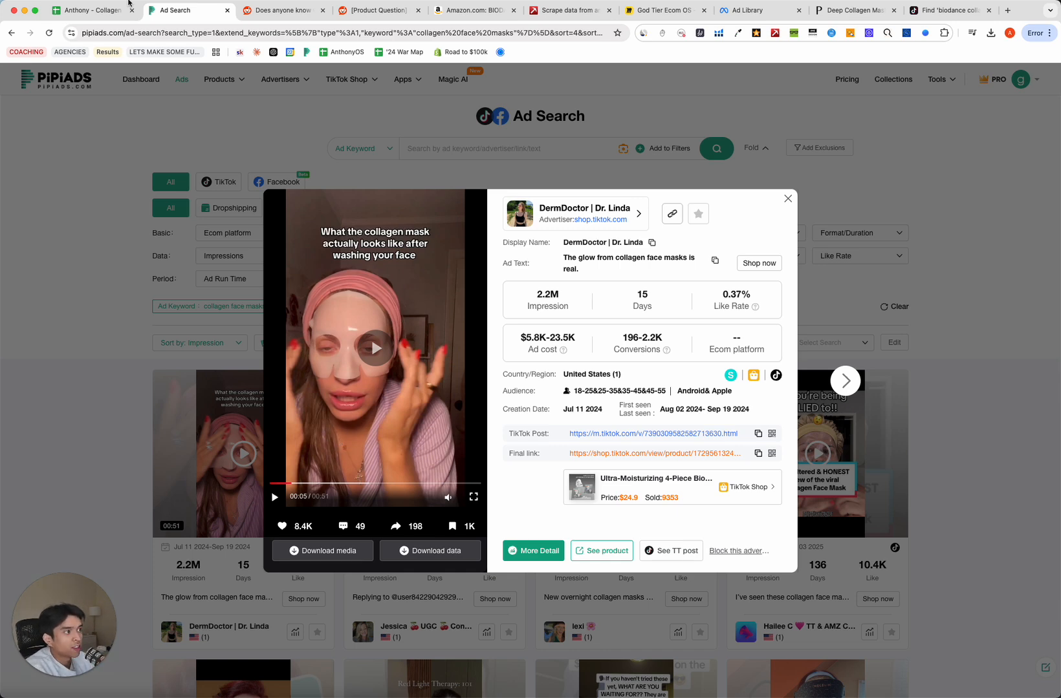
click(104, 10)
scroll(301, 472, down, 10)
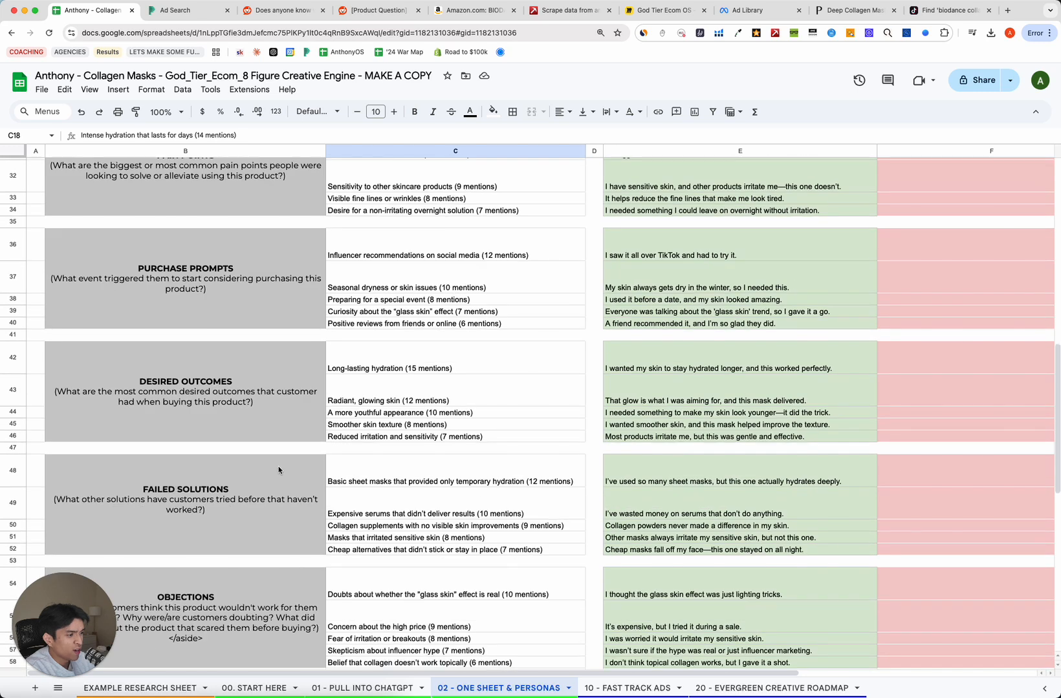
Review Desired Outcomes and Objections entries, including high price and glass skin doubts in C54.
click(321, 398)
scroll(235, 488, down, 3)
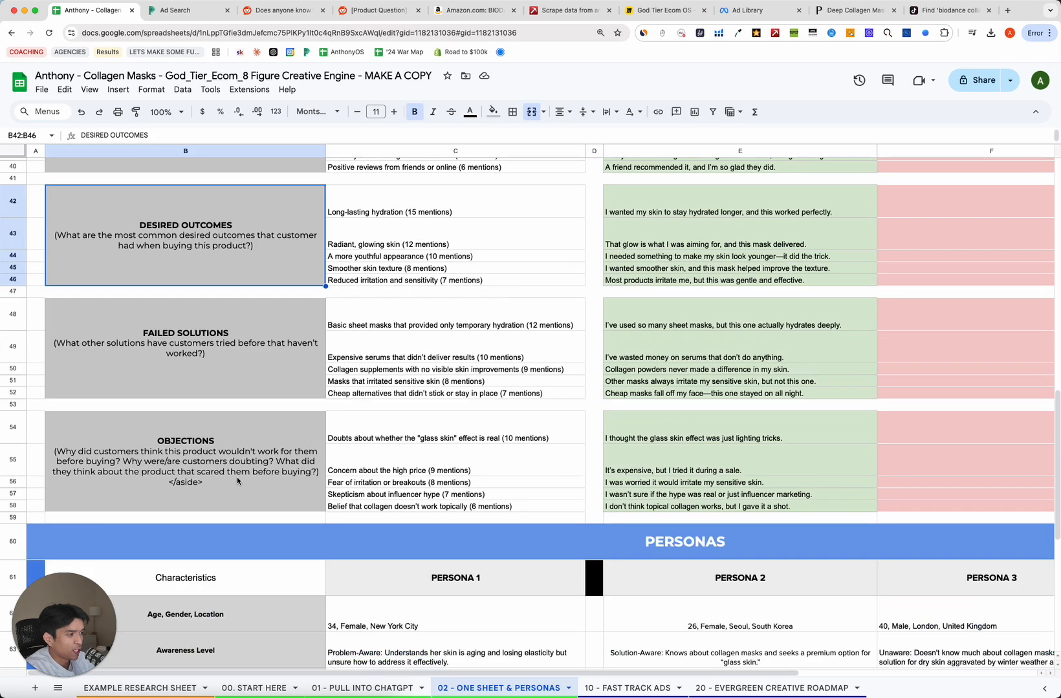
click(247, 476)
click(394, 482)
click(265, 475)
click(425, 456)
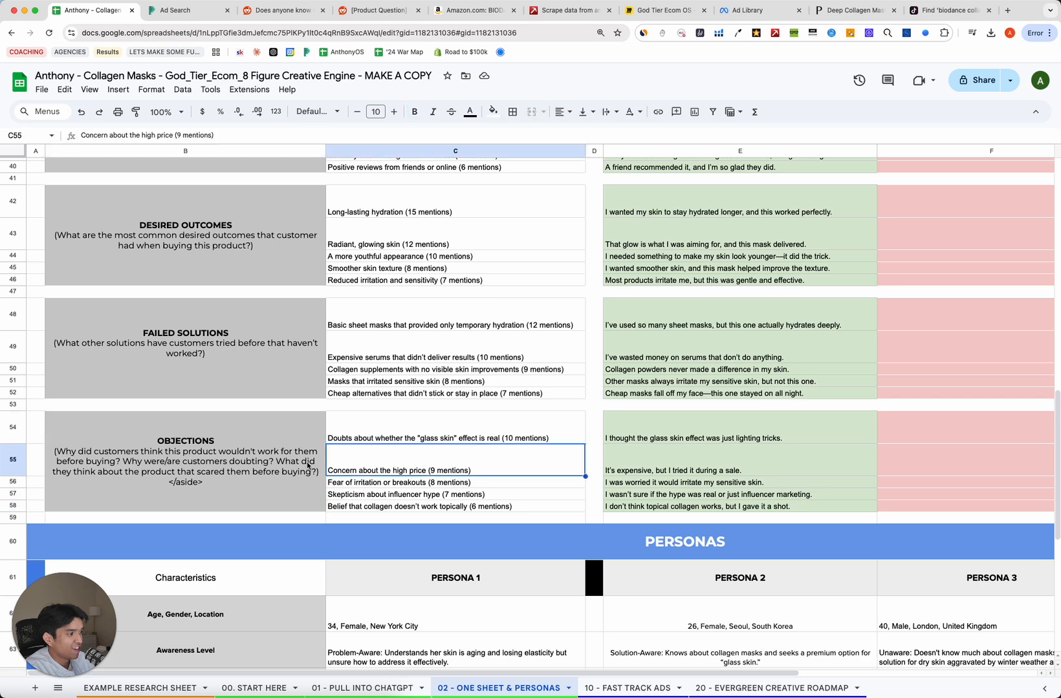
click(407, 440)
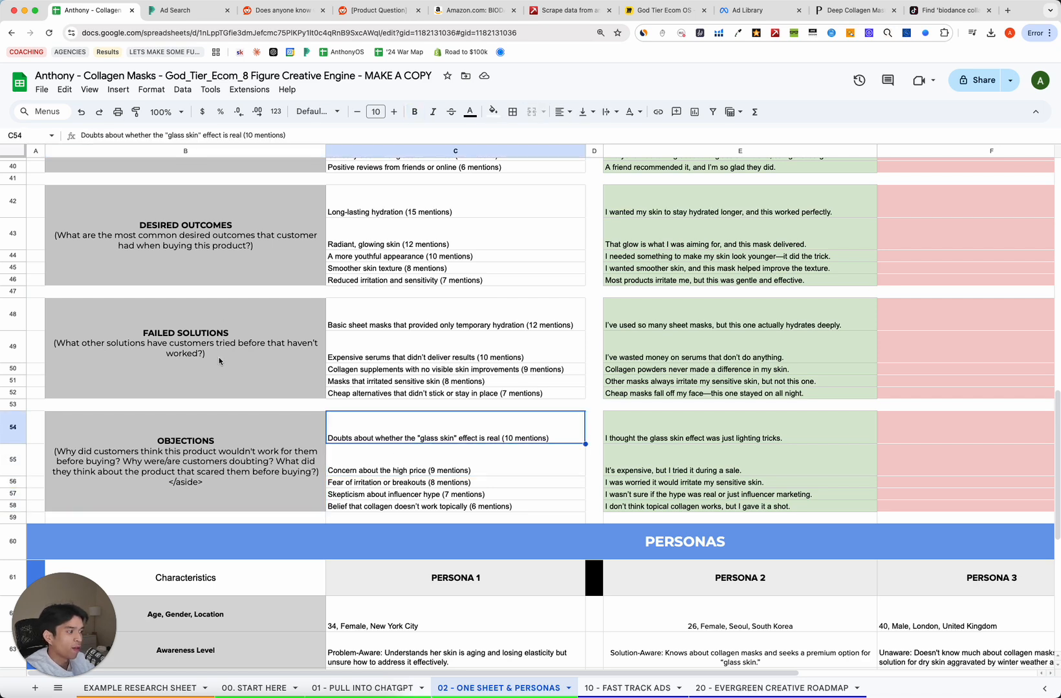
click(171, 11)
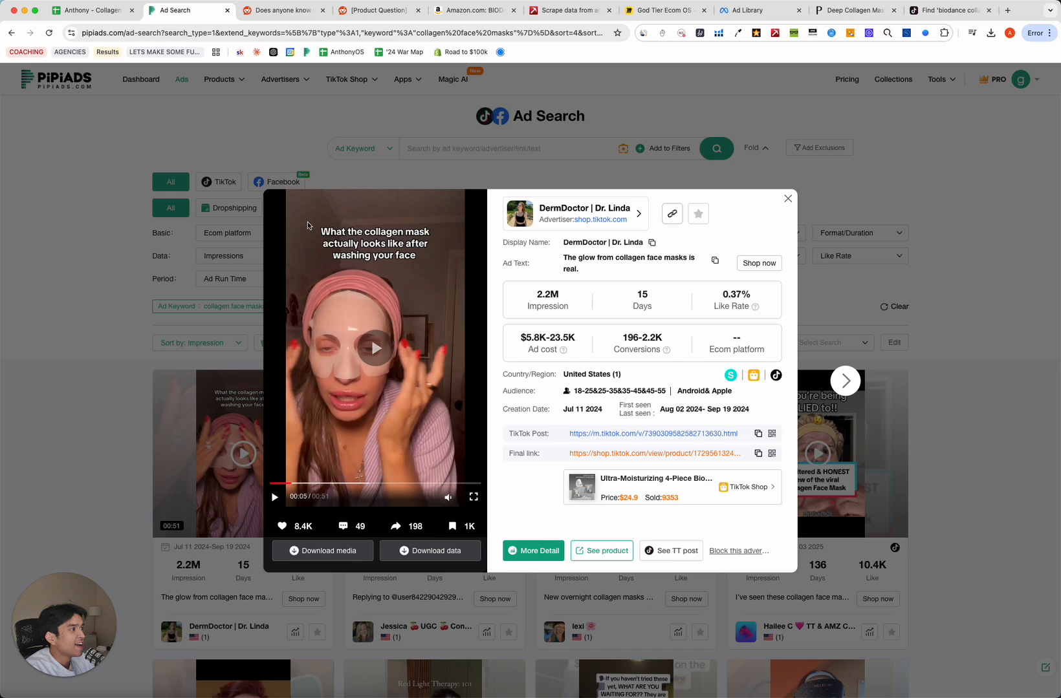
Play and skim the top collagen mask ad's video through 00:41, then close its details.
click(361, 326)
click(361, 484)
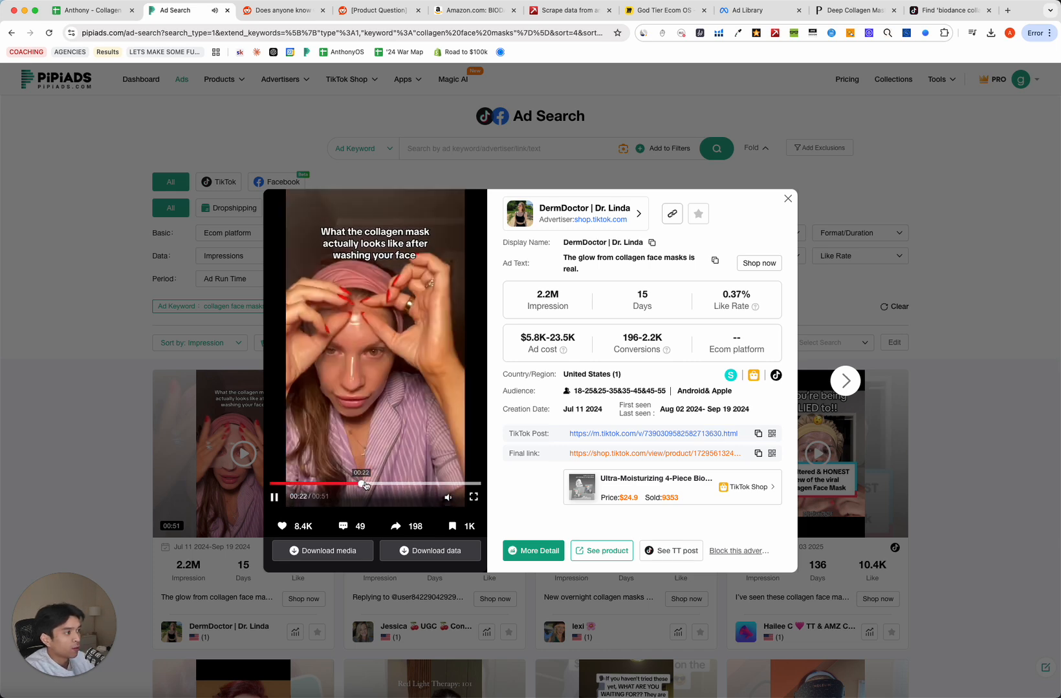
click(385, 485)
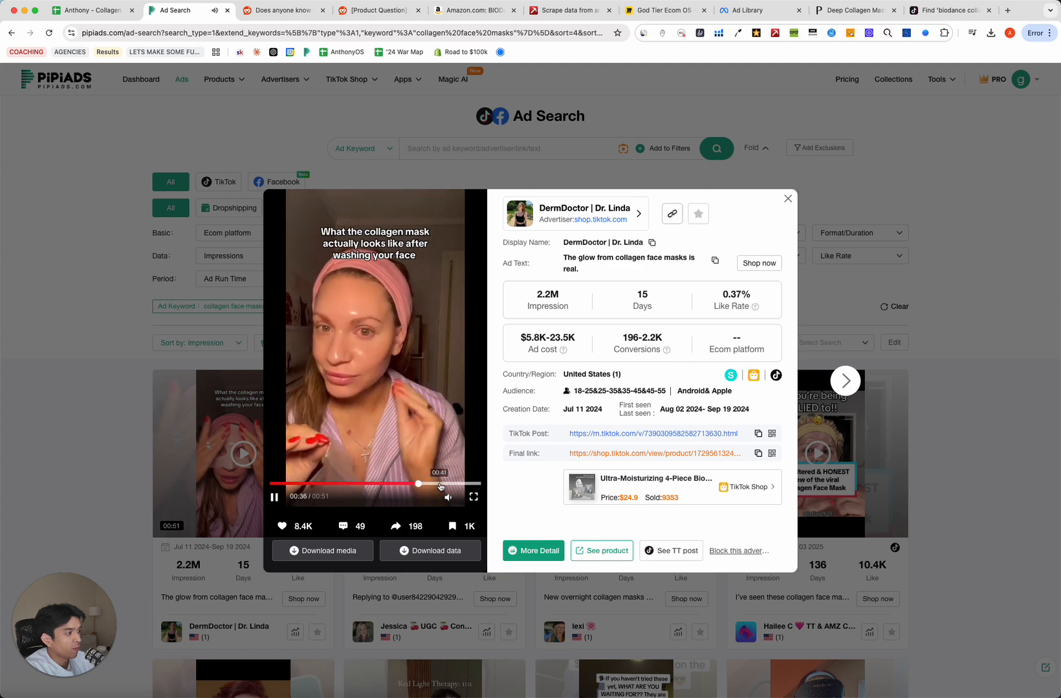
click(439, 484)
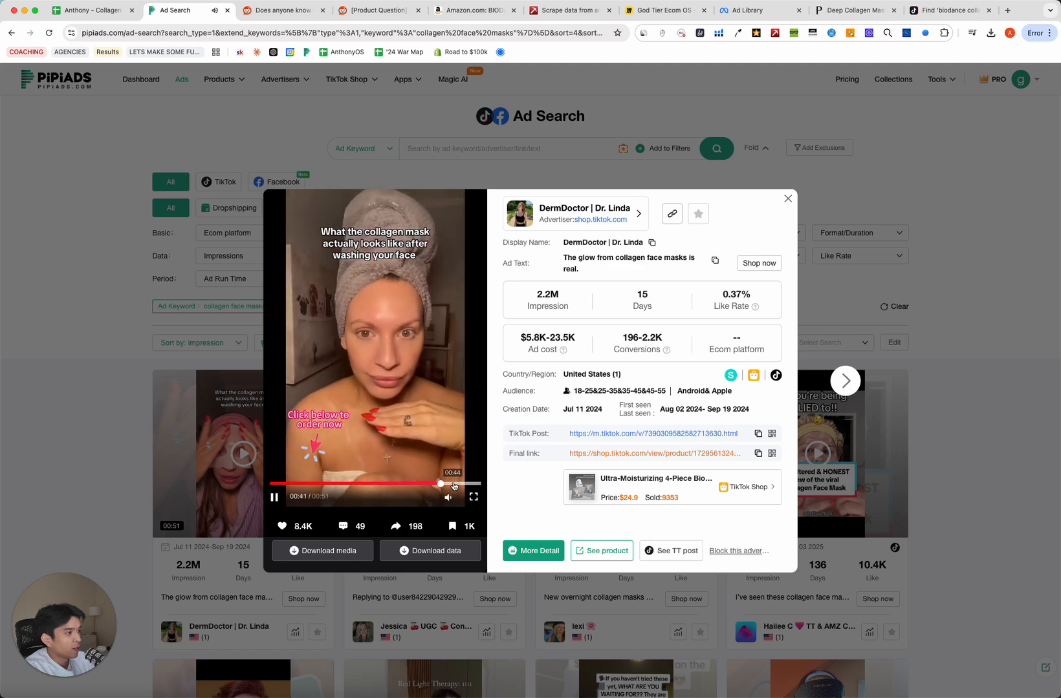
click(156, 426)
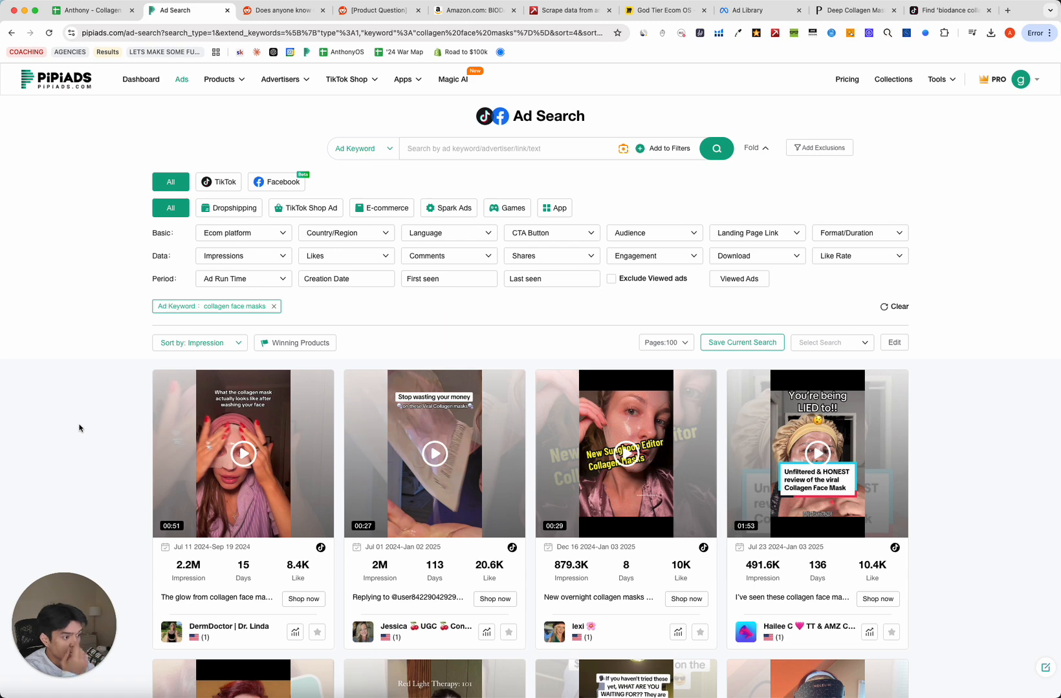
Open the second collagen mask ad and skim its video past 00:25 before closing it.
mouse_move(447, 461)
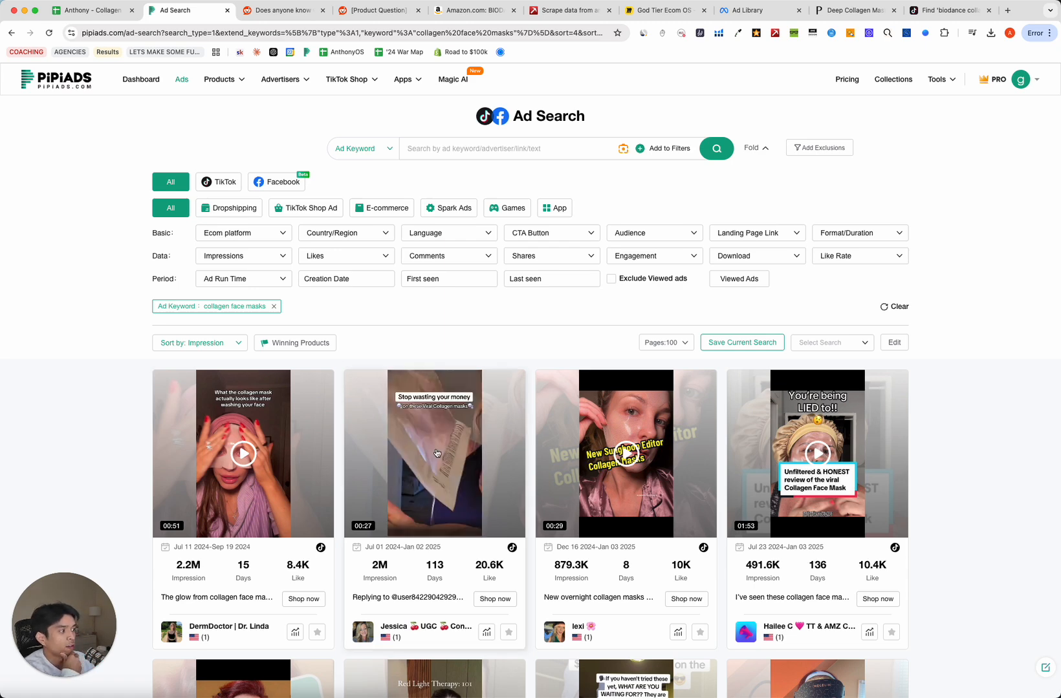
click(436, 452)
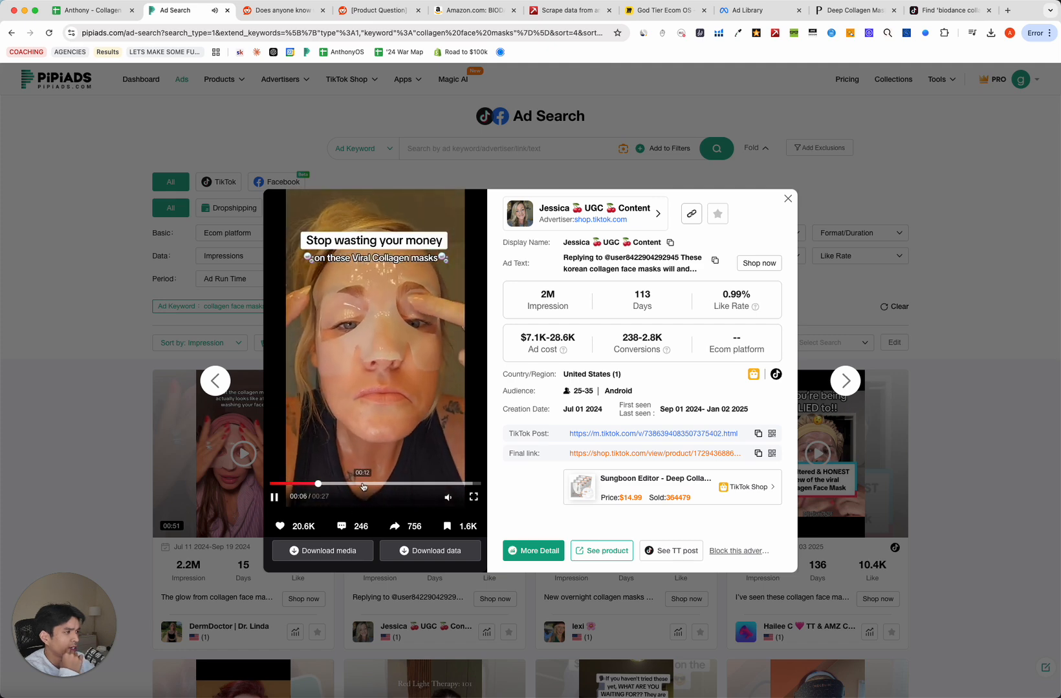
drag(363, 487, 418, 484)
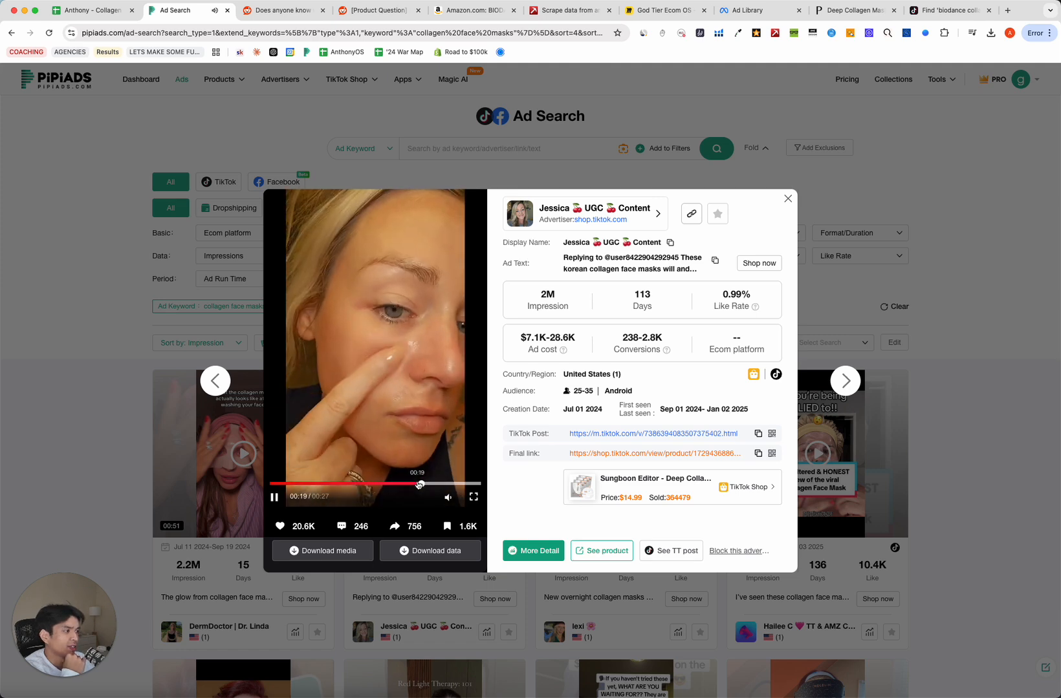
click(403, 375)
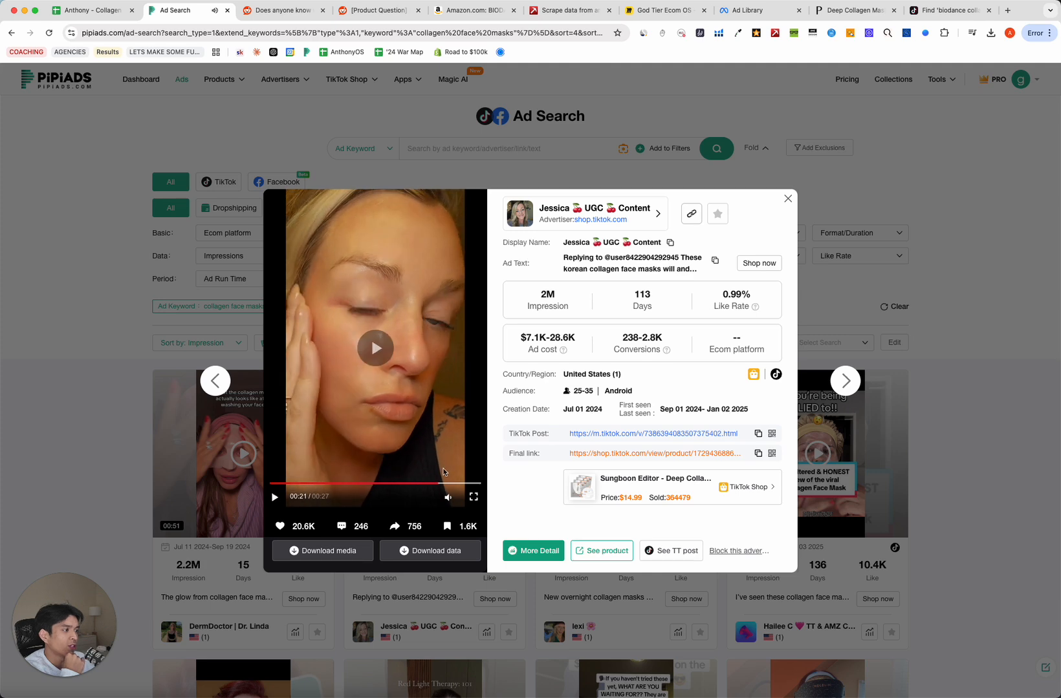
drag(447, 486, 460, 485)
click(320, 455)
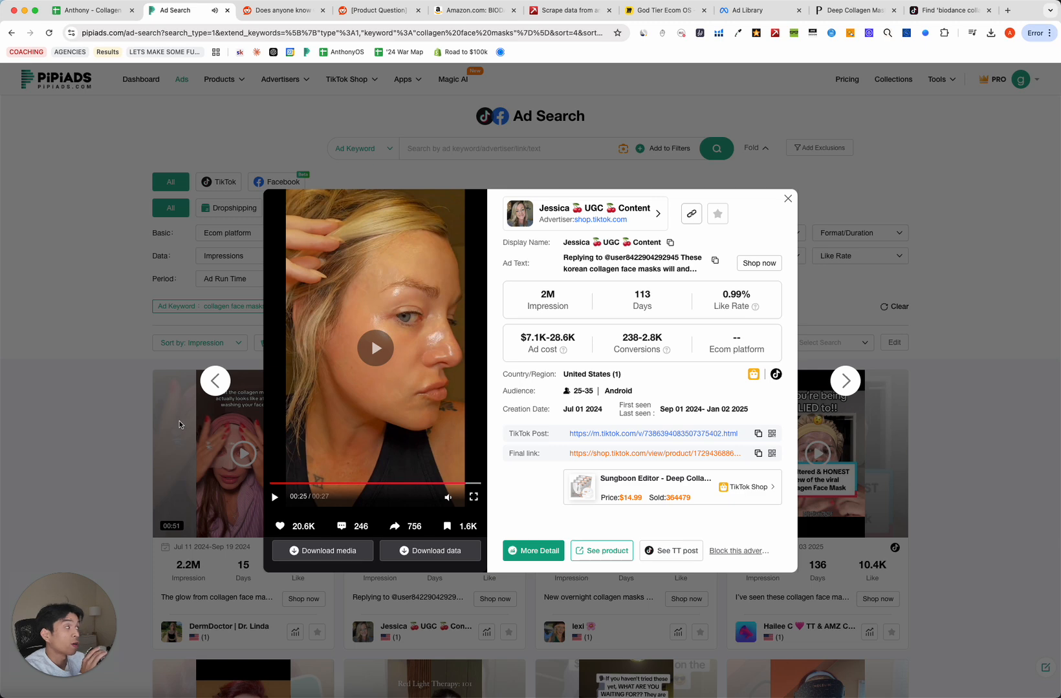
click(274, 496)
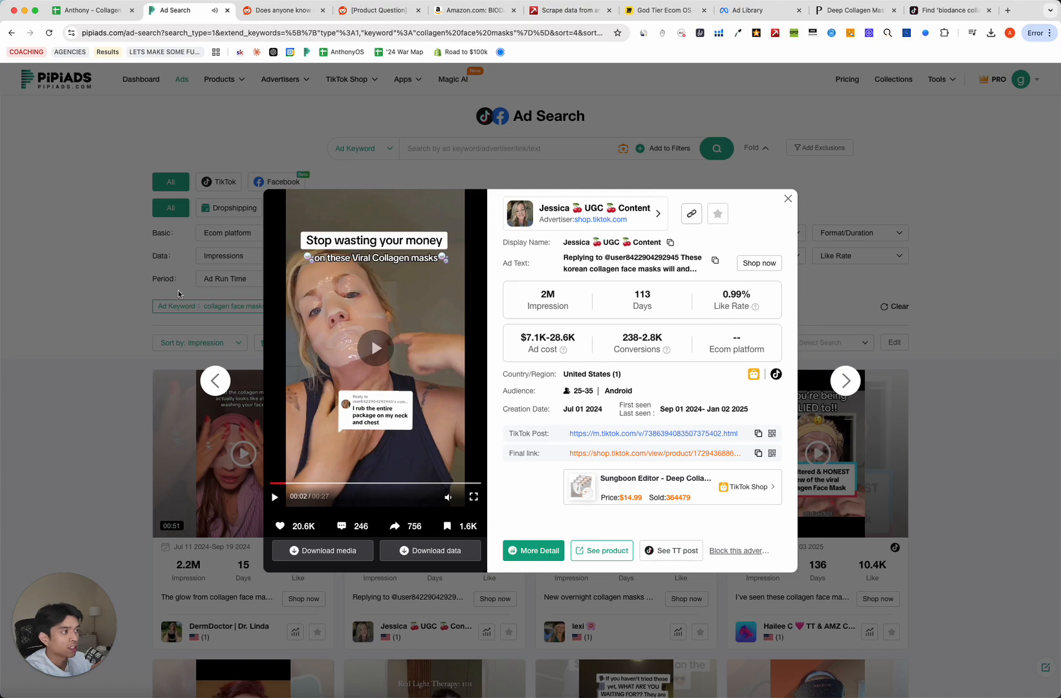
click(96, 368)
Scroll further down the collagen face mask results, then return to the research sheet.
scroll(36, 370, down, 2)
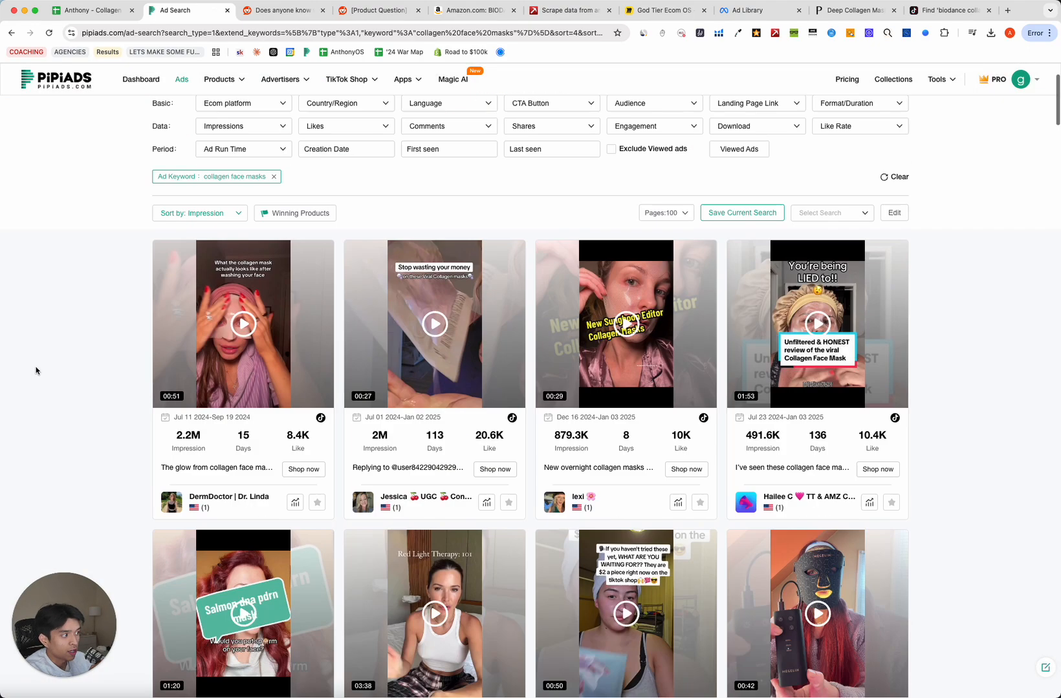
scroll(39, 366, down, 15)
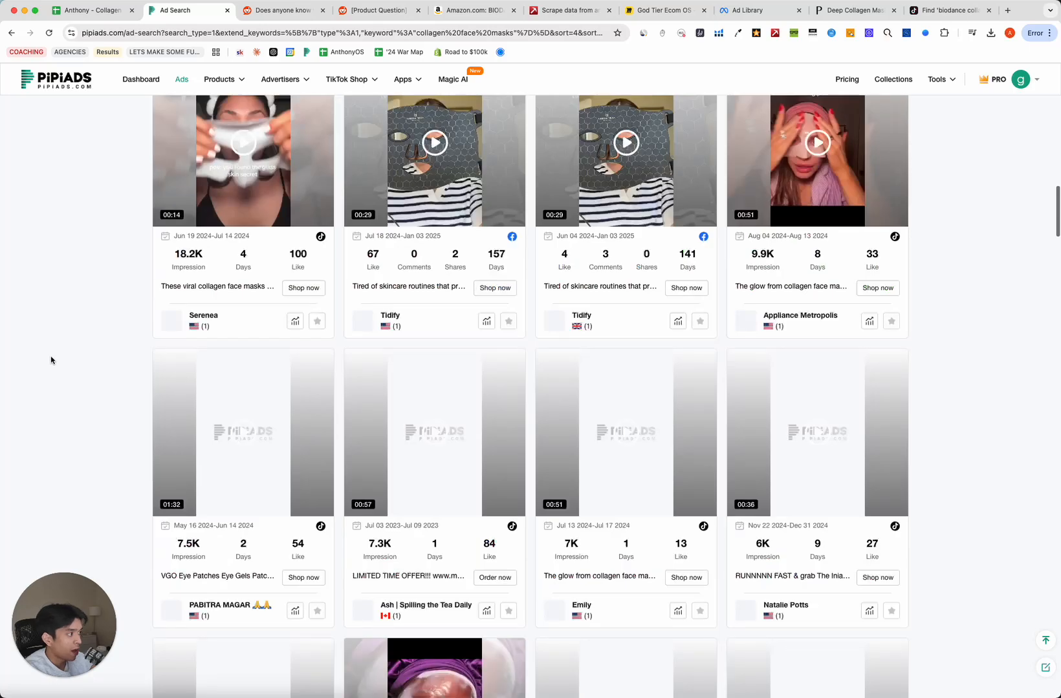
scroll(54, 311, down, 3)
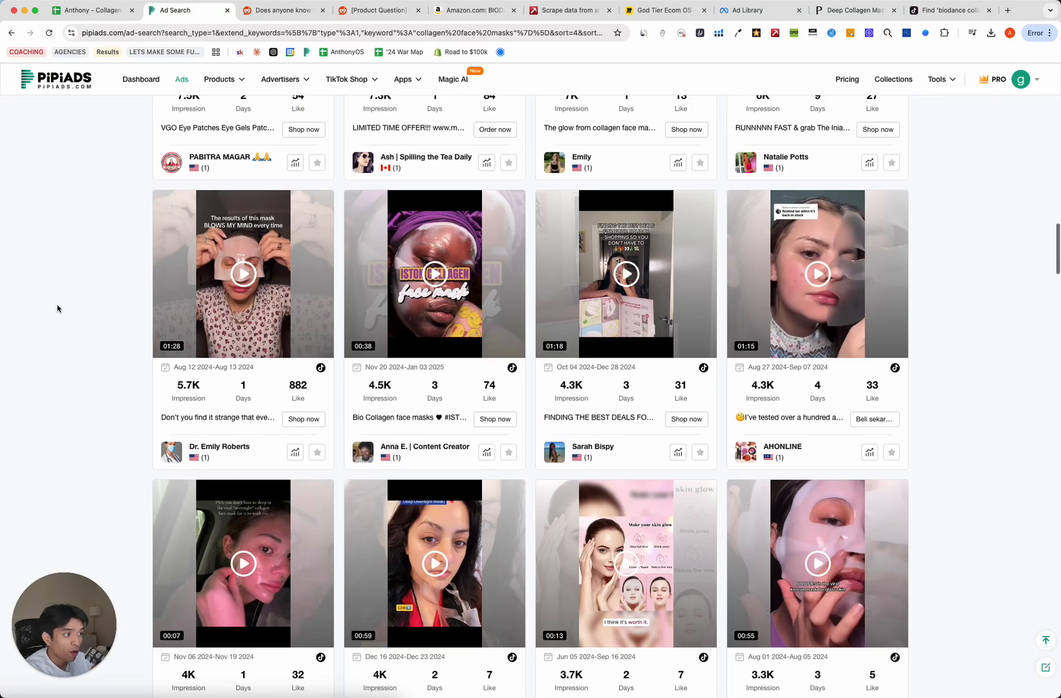
key(ctrl+shift+Tab)
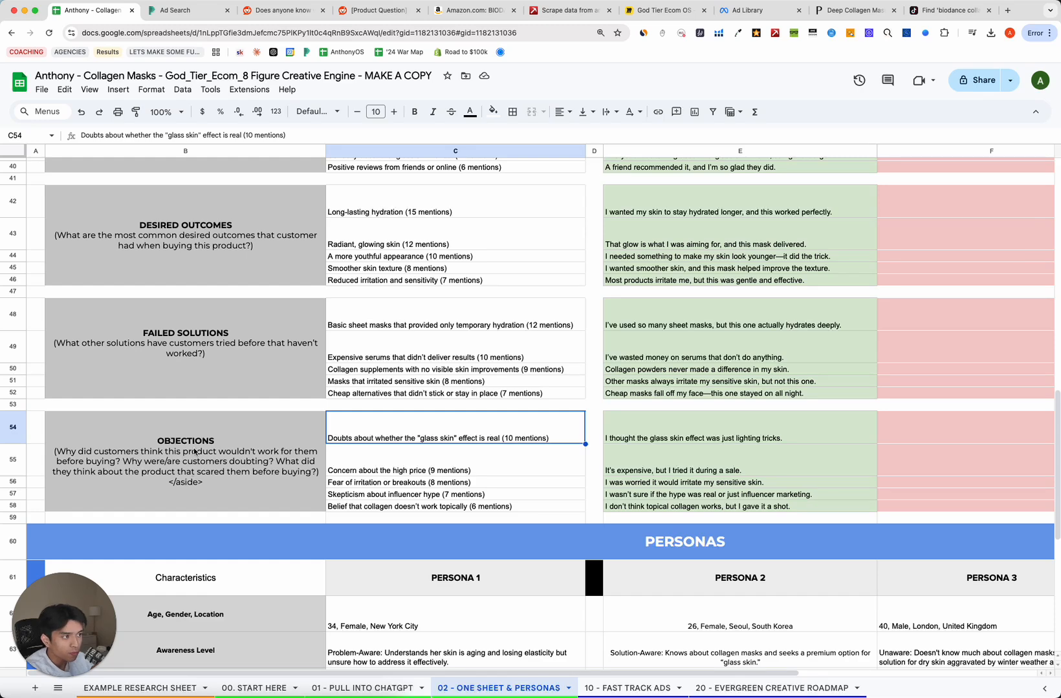
Check the Purchase Prompts list, including influencer recommendations in C36, before returning to PiPiAds.
click(194, 451)
scroll(201, 440, up, 3)
click(174, 307)
click(387, 284)
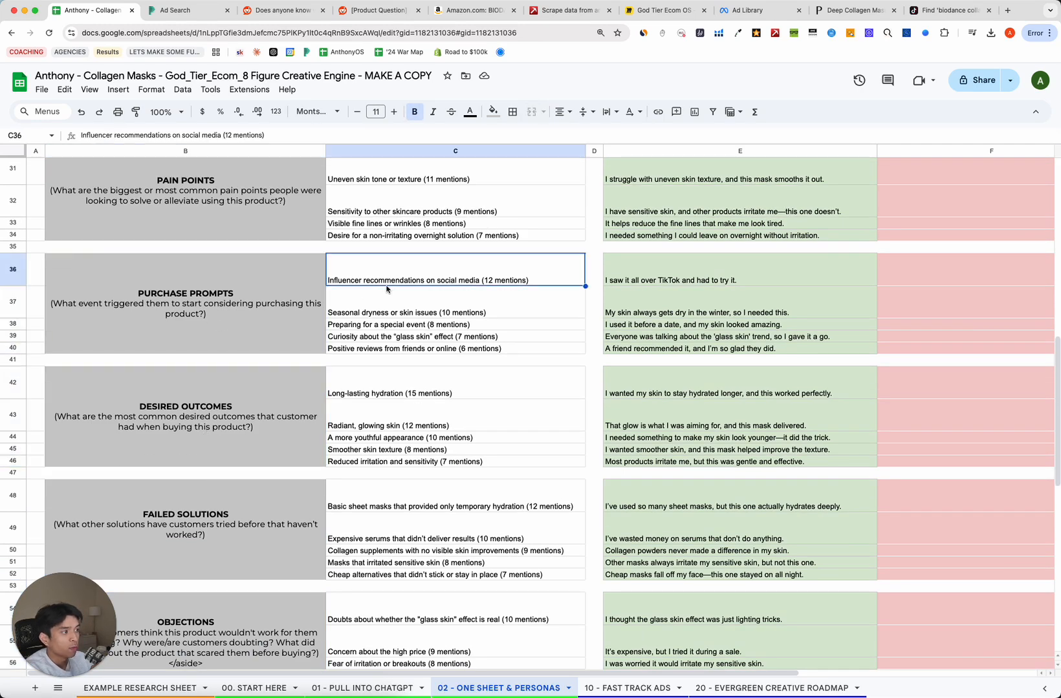
scroll(304, 394, up, 2)
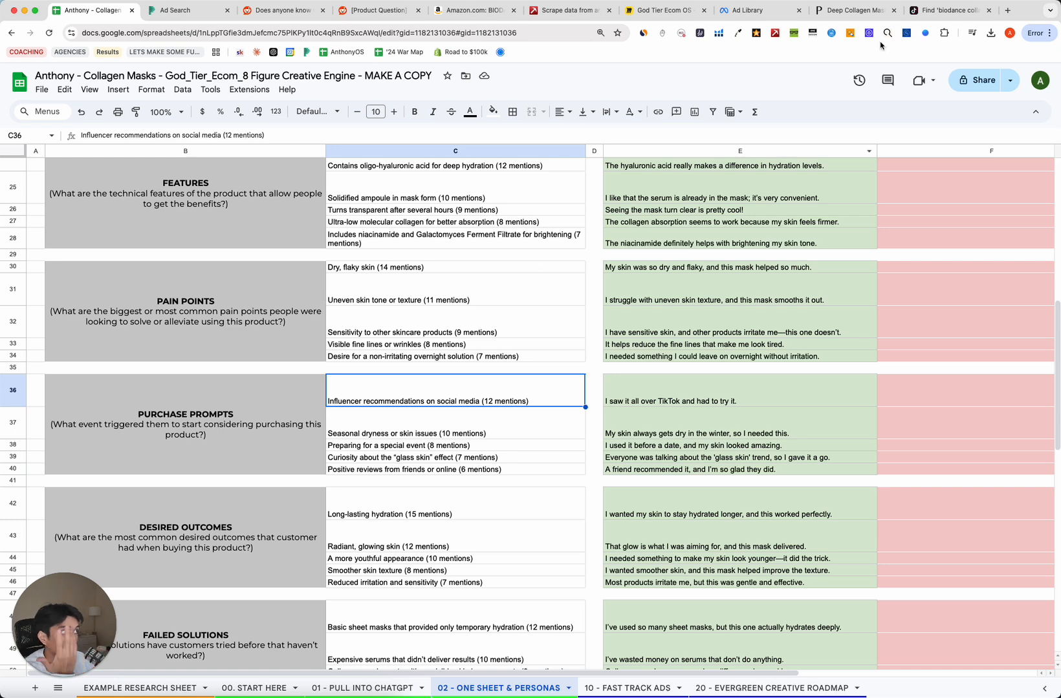
click(175, 10)
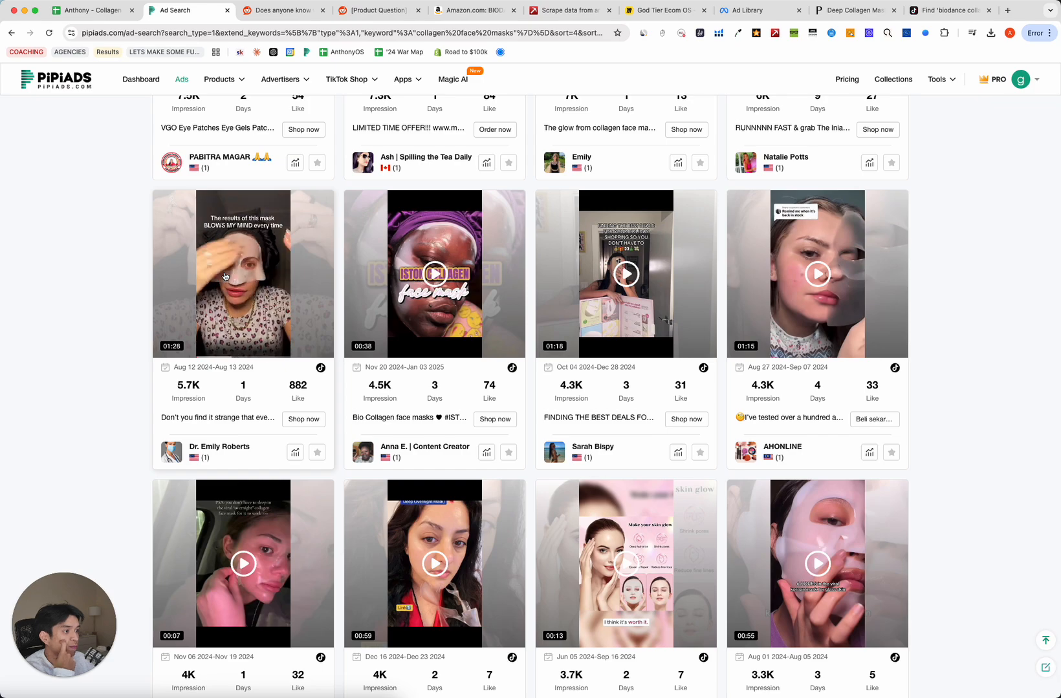
Skim the Purehealth deep collagen mask ad's video, then scroll back to the top of the results.
scroll(225, 275, down, 4)
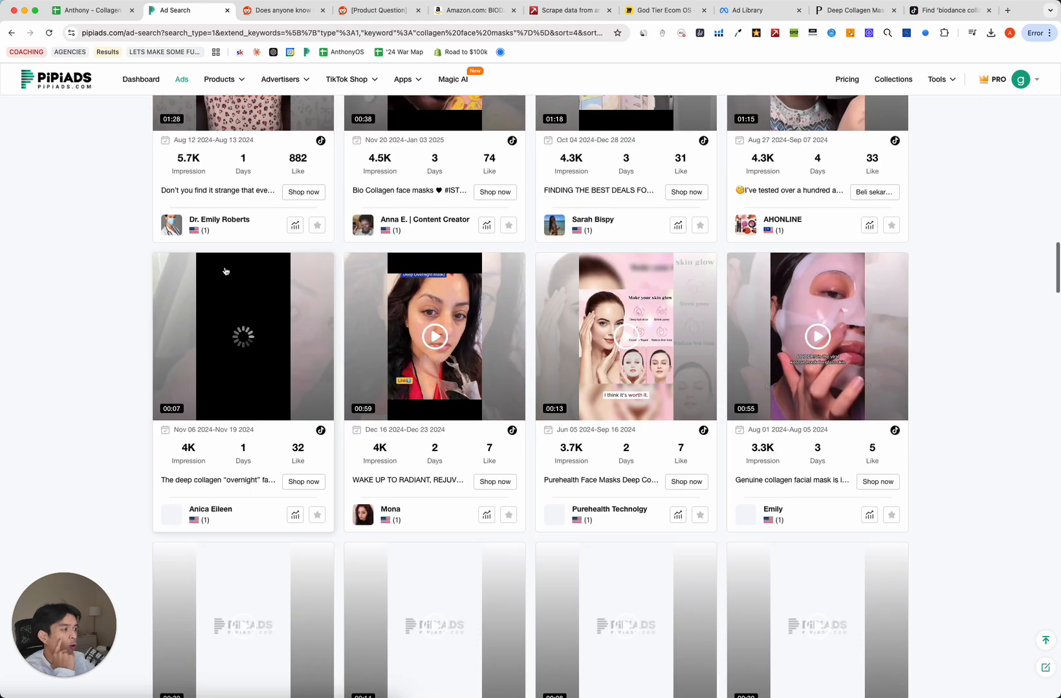
scroll(226, 270, up, 7)
scroll(226, 269, up, 10)
scroll(226, 269, down, 2)
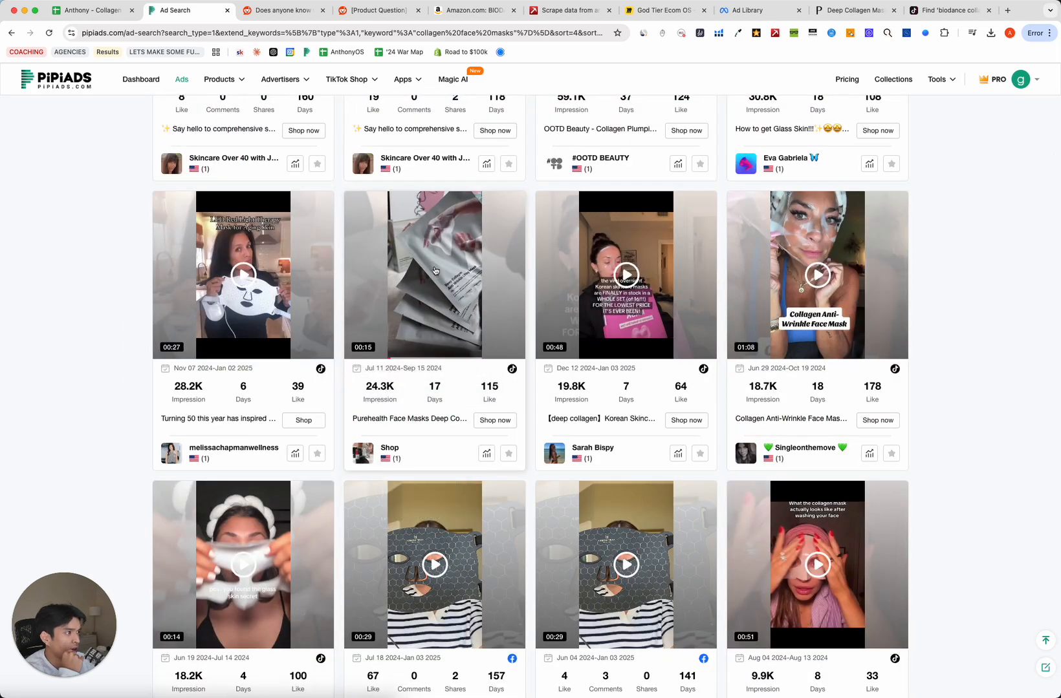
click(435, 271)
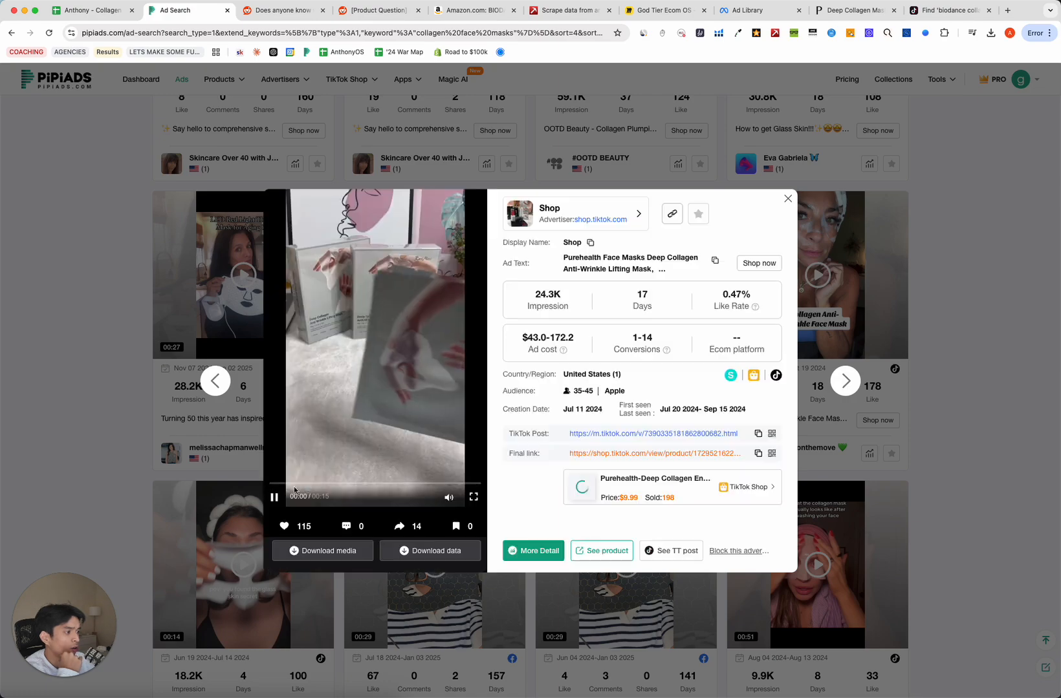
click(305, 485)
click(367, 484)
click(411, 485)
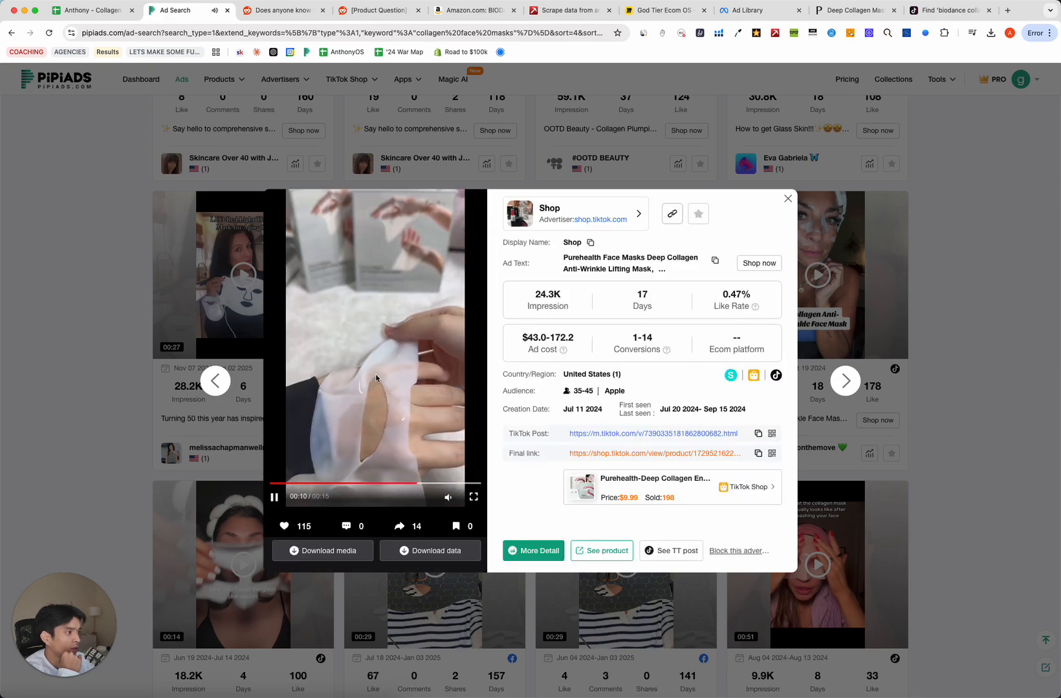
click(256, 430)
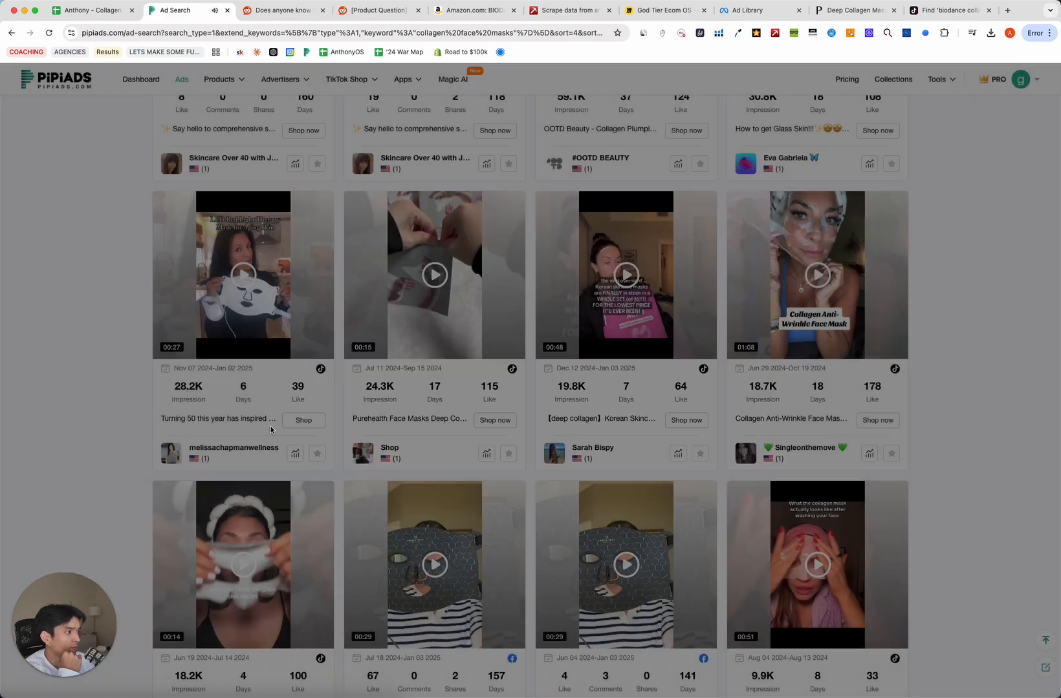
scroll(270, 430, up, 10)
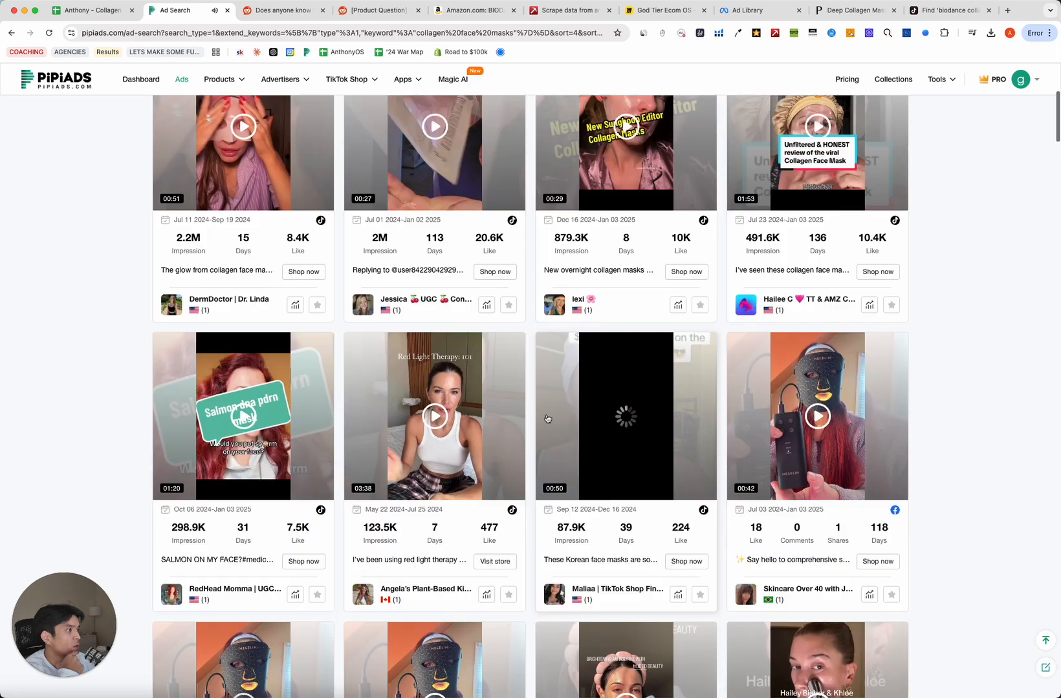
scroll(582, 355, up, 3)
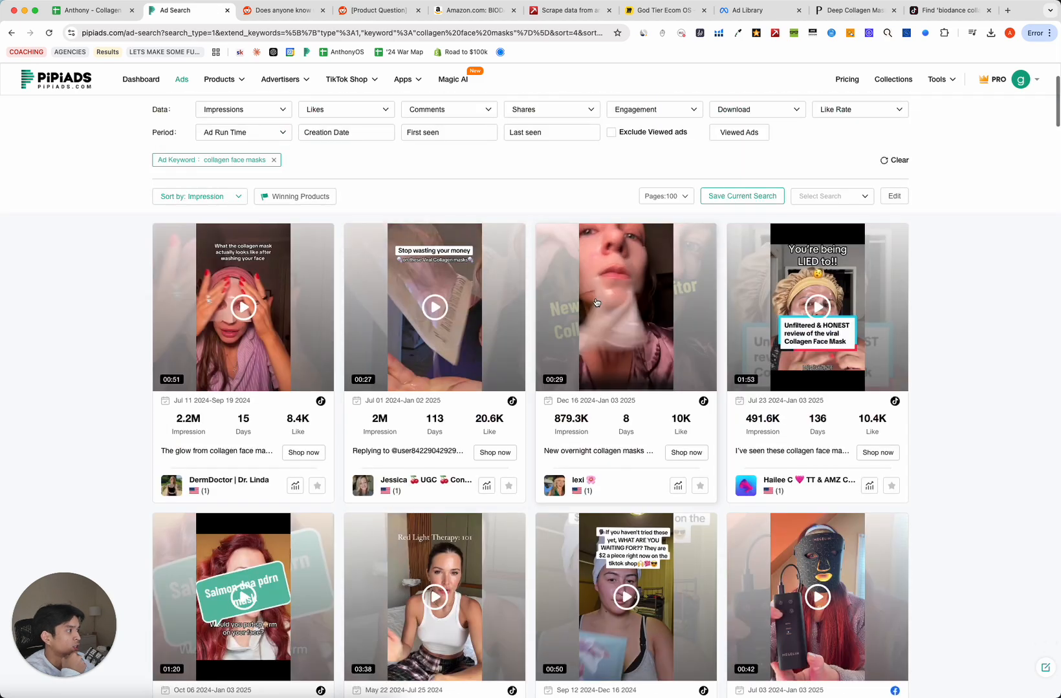
Watch the 879.3K-impression overnight collagen mask ad, skimming to 00:24, then close it.
click(613, 328)
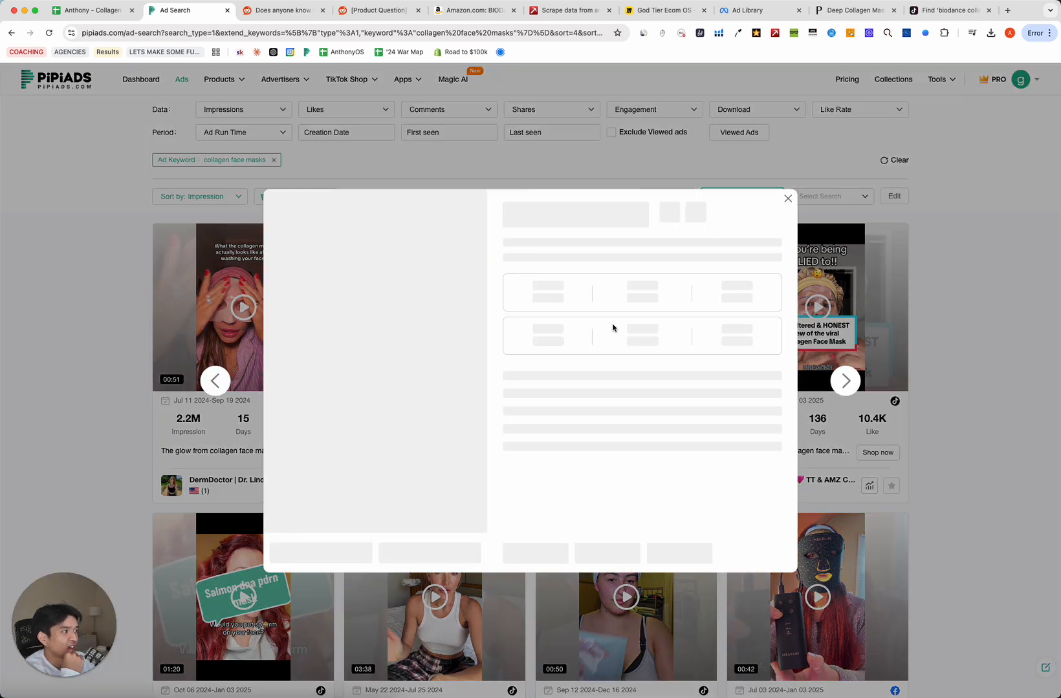
click(315, 484)
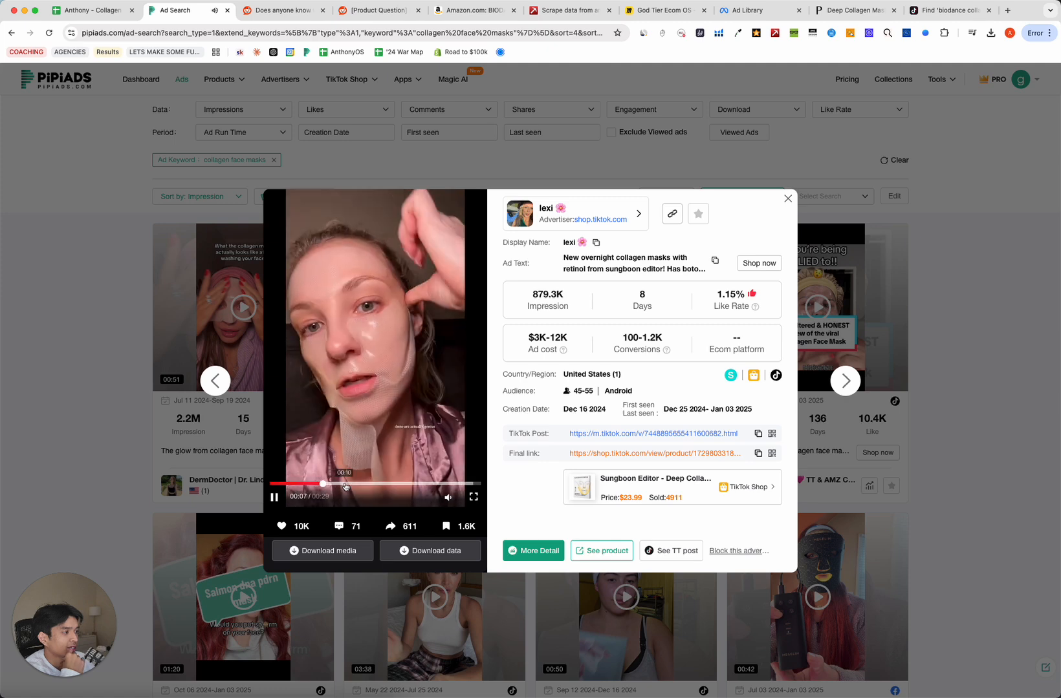
click(374, 484)
click(389, 485)
click(407, 485)
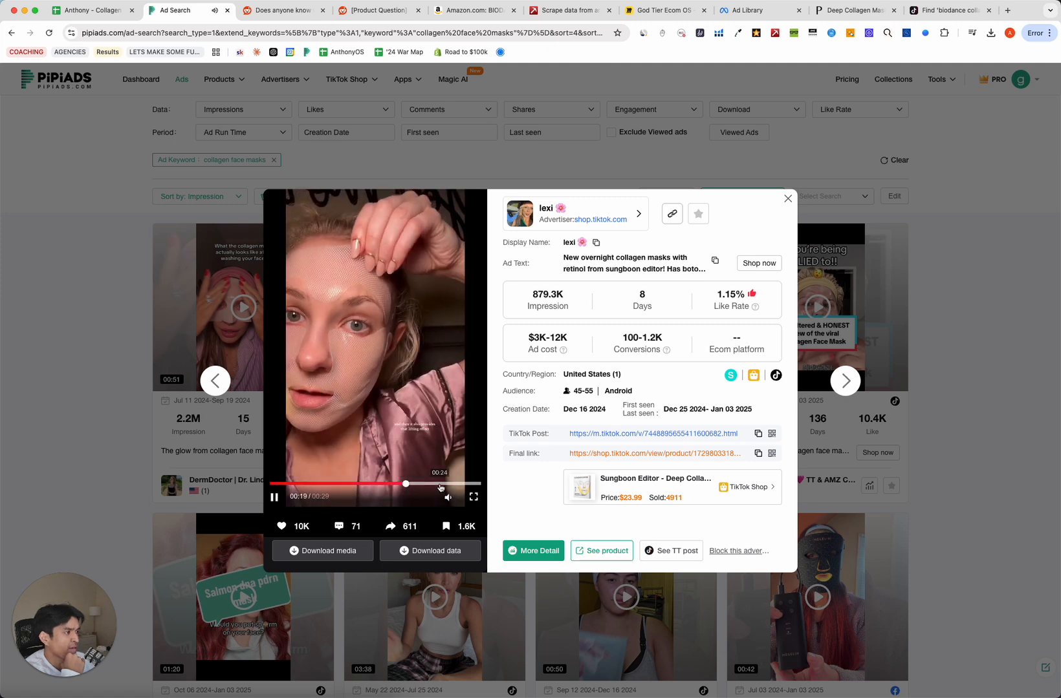
click(441, 485)
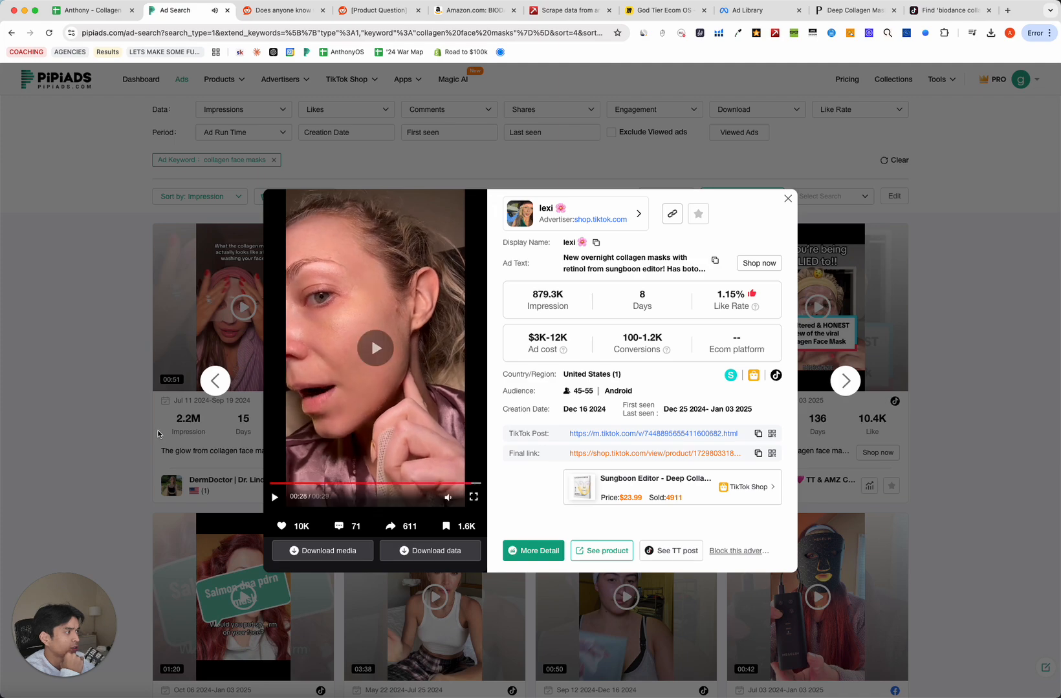
click(844, 346)
Watch the 491.6K-impression freckles collagen mask ad through its peel scene, pausing at 01:43.
click(839, 317)
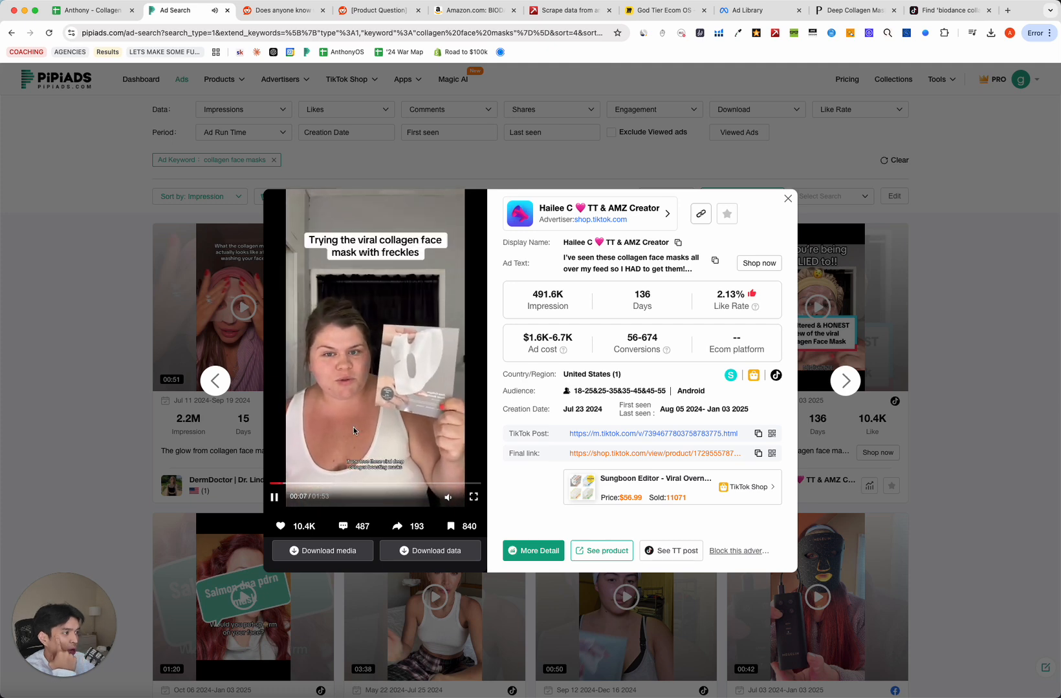
click(375, 392)
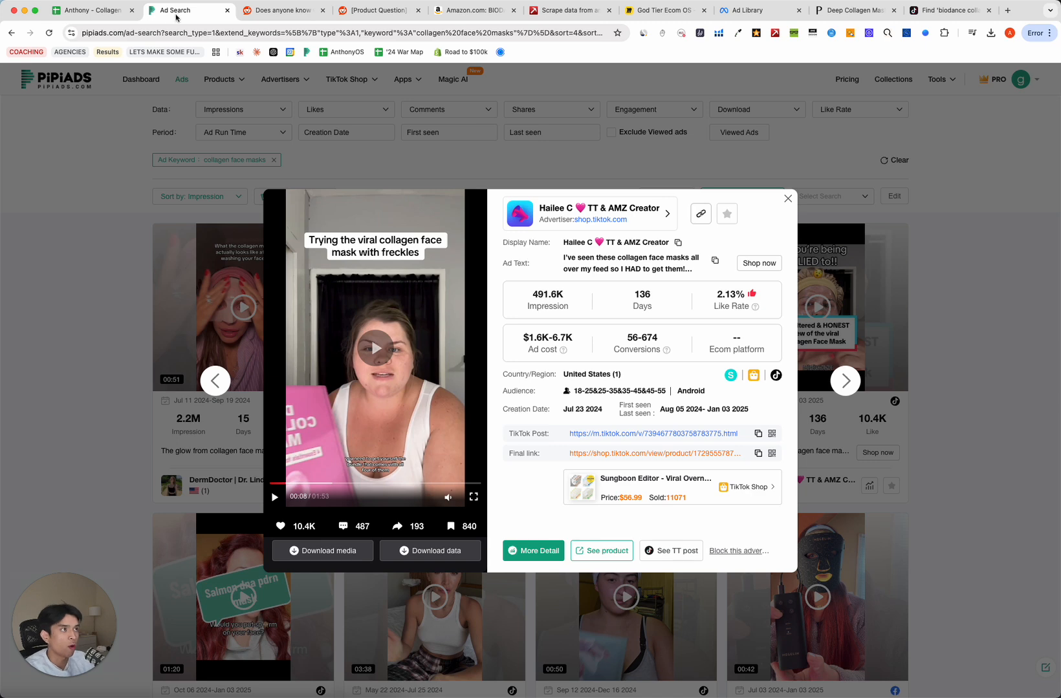
click(90, 11)
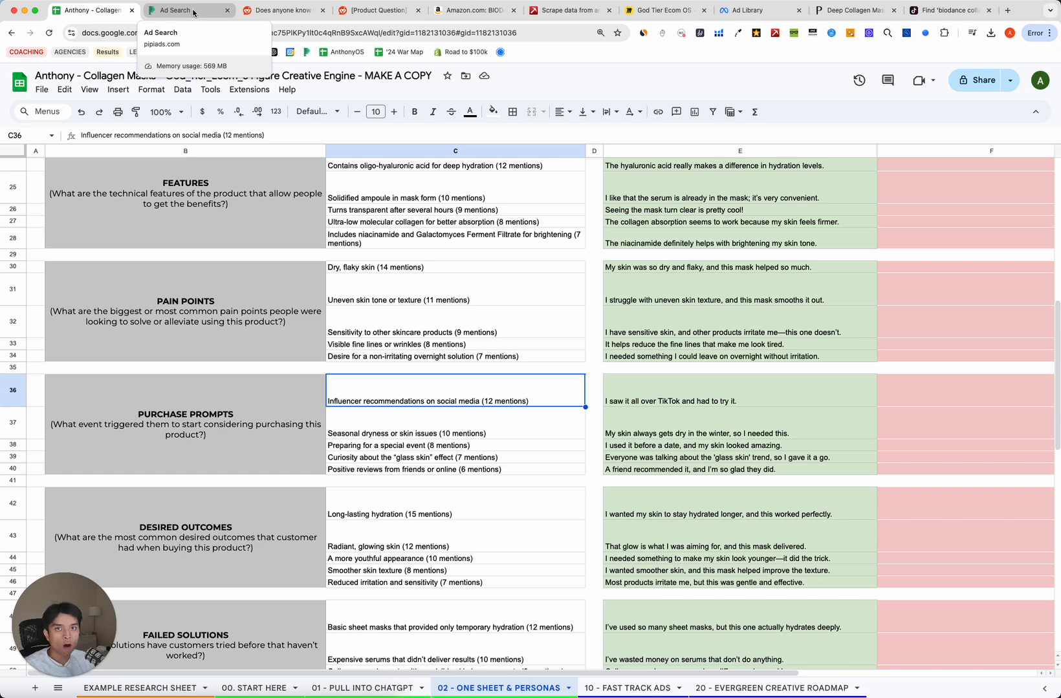
click(194, 11)
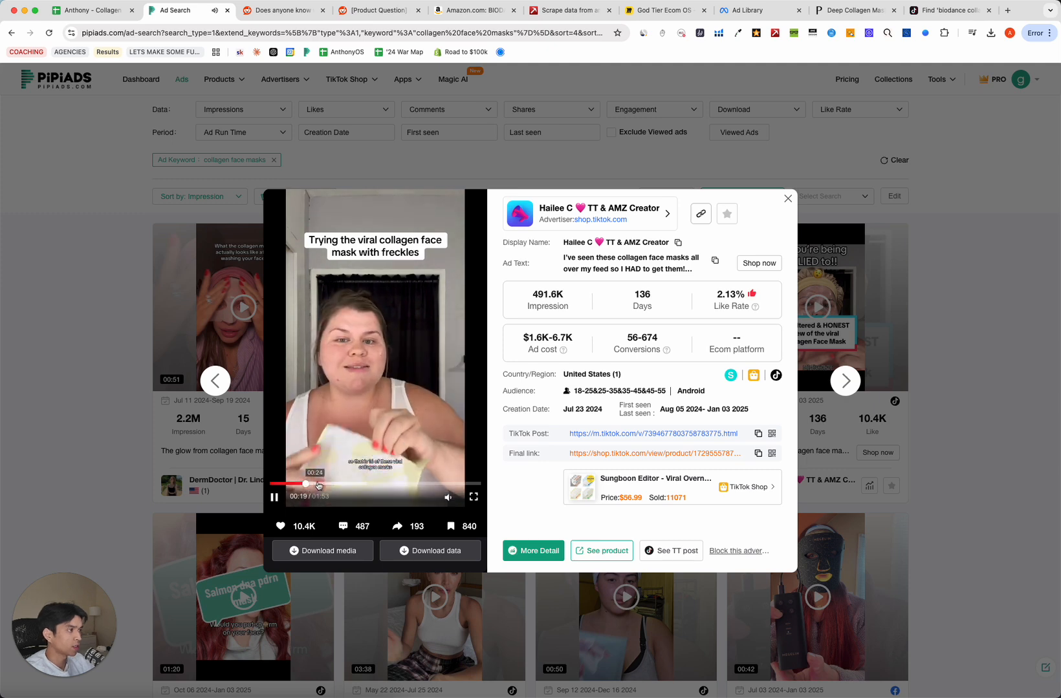
click(327, 483)
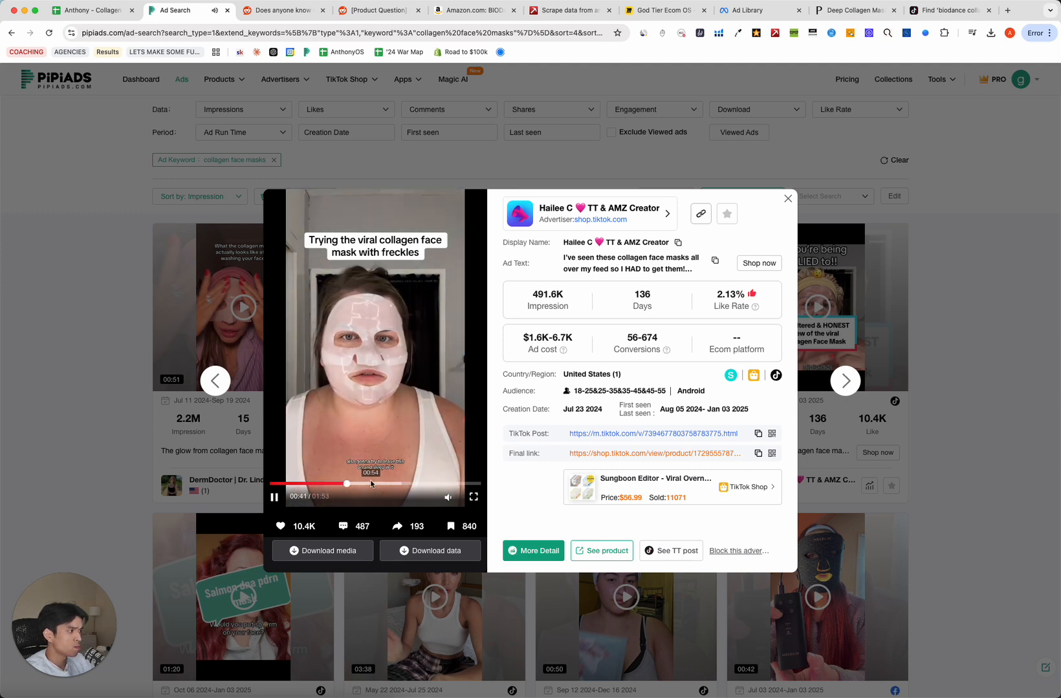
click(380, 483)
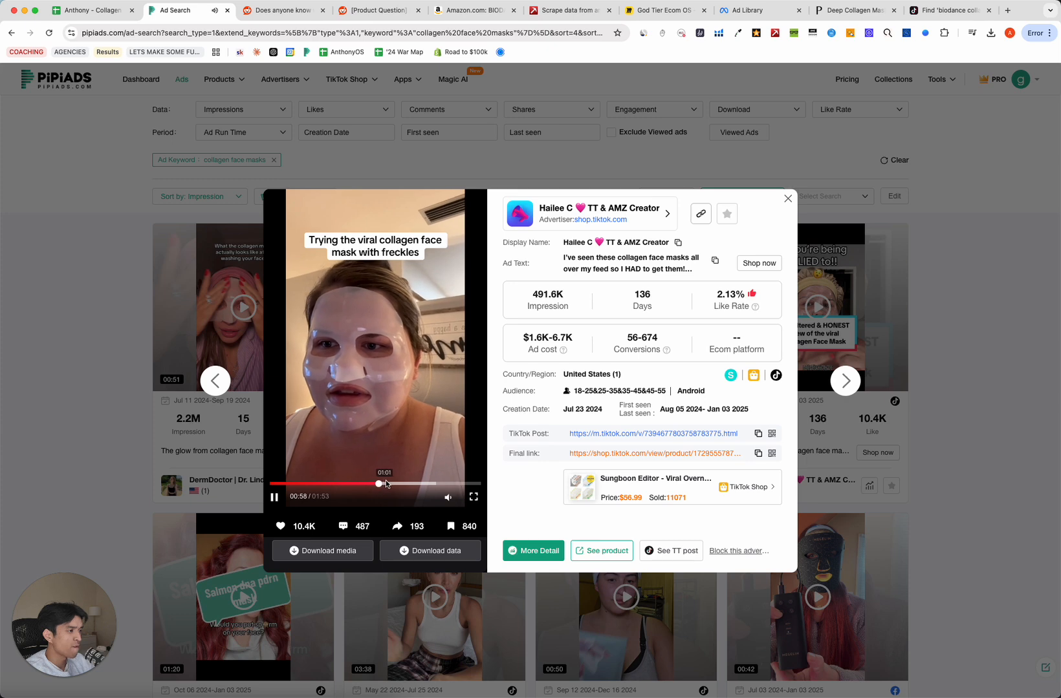
click(406, 484)
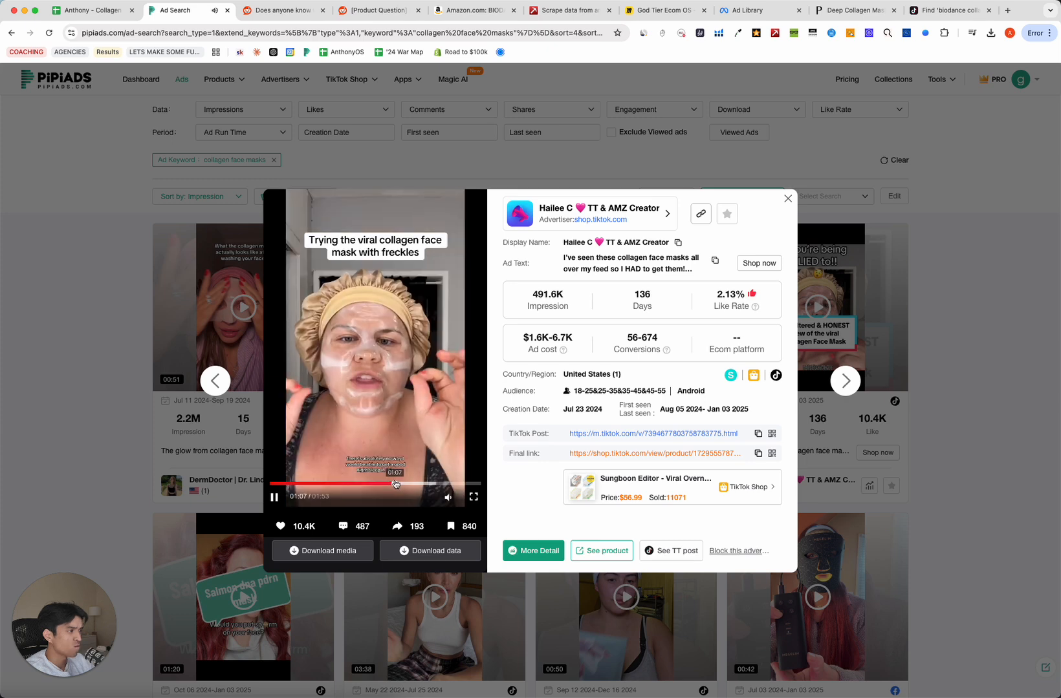
click(442, 484)
click(455, 484)
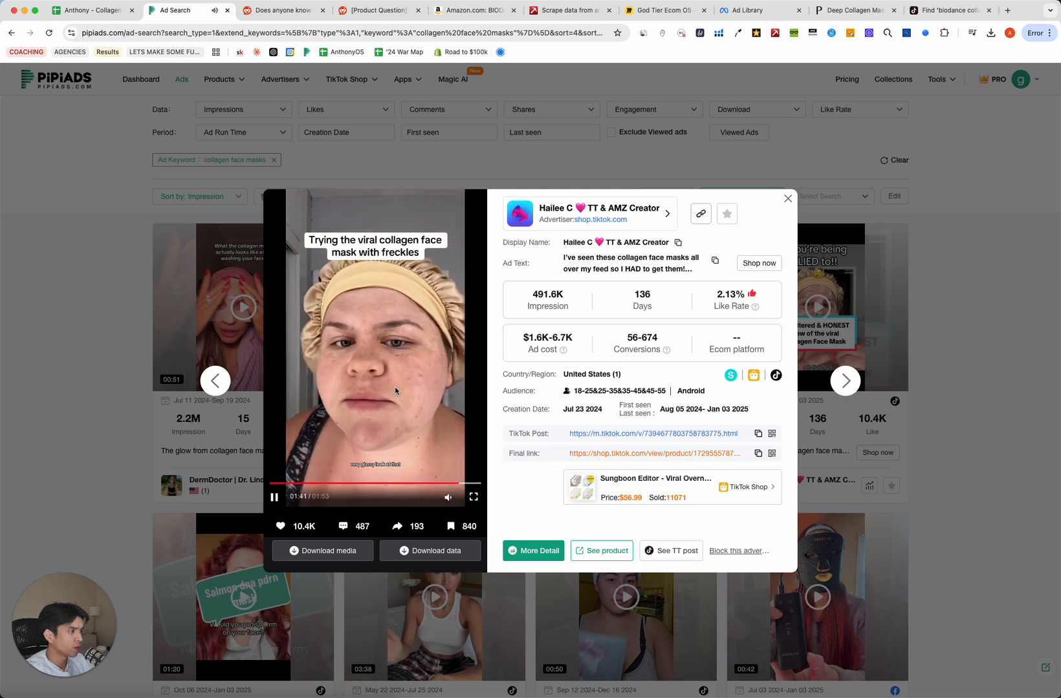
click(354, 381)
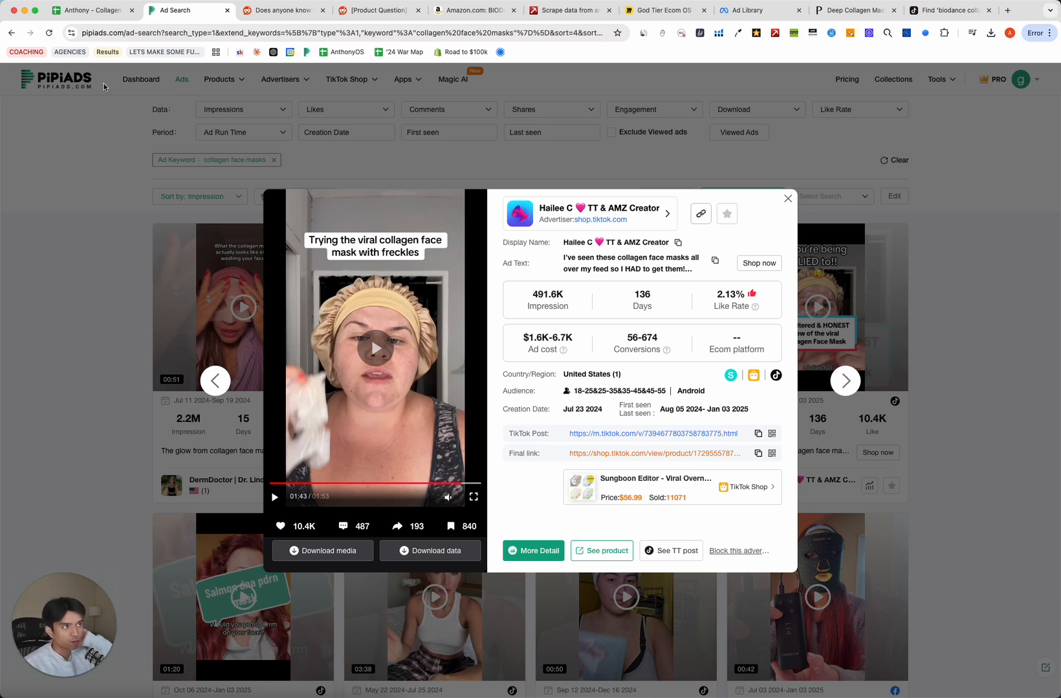
Nudge the Goal text in Miro's Competitor Research section slightly upward.
click(666, 10)
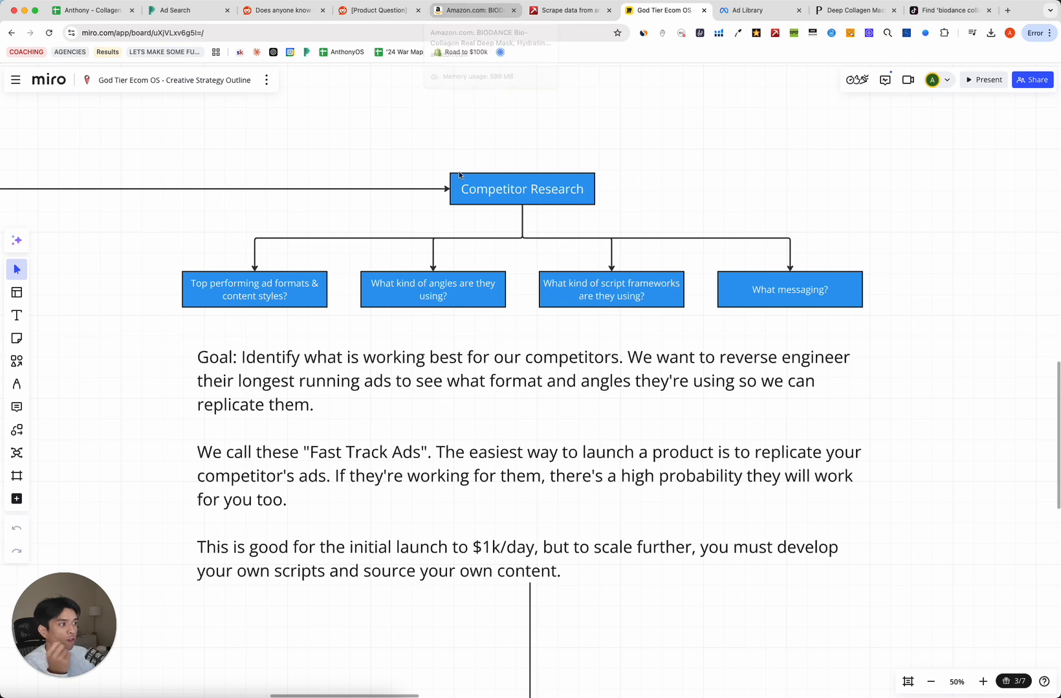
drag(420, 388, 421, 381)
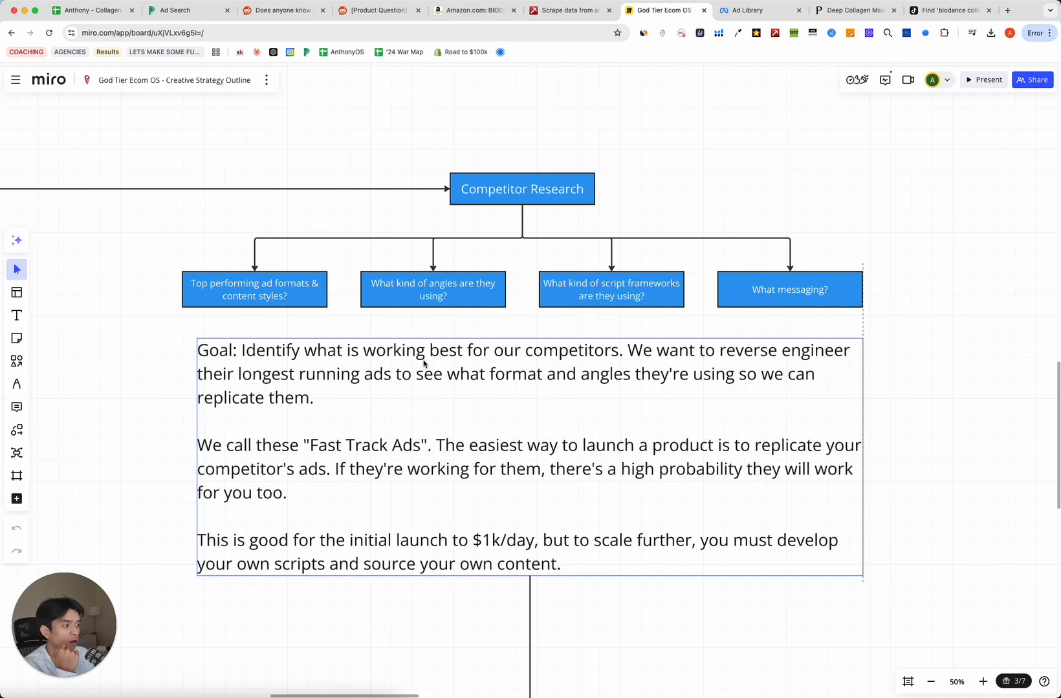
click(275, 333)
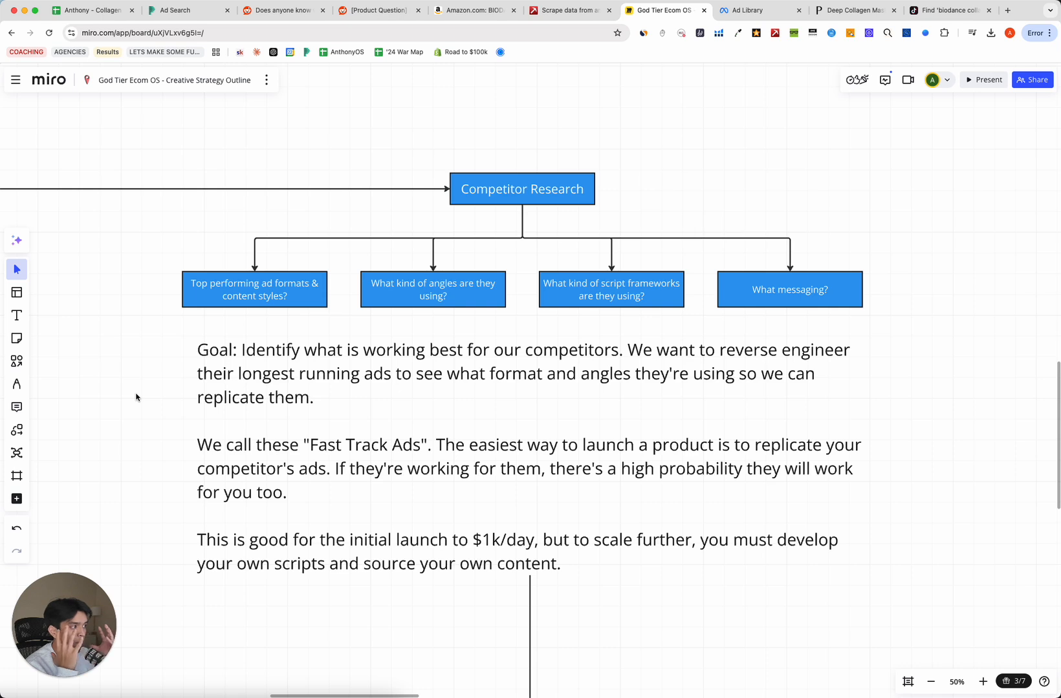
Leave the Miro outline for the Meta Ad Library collagen mask results and browse them.
click(589, 286)
click(816, 167)
click(750, 11)
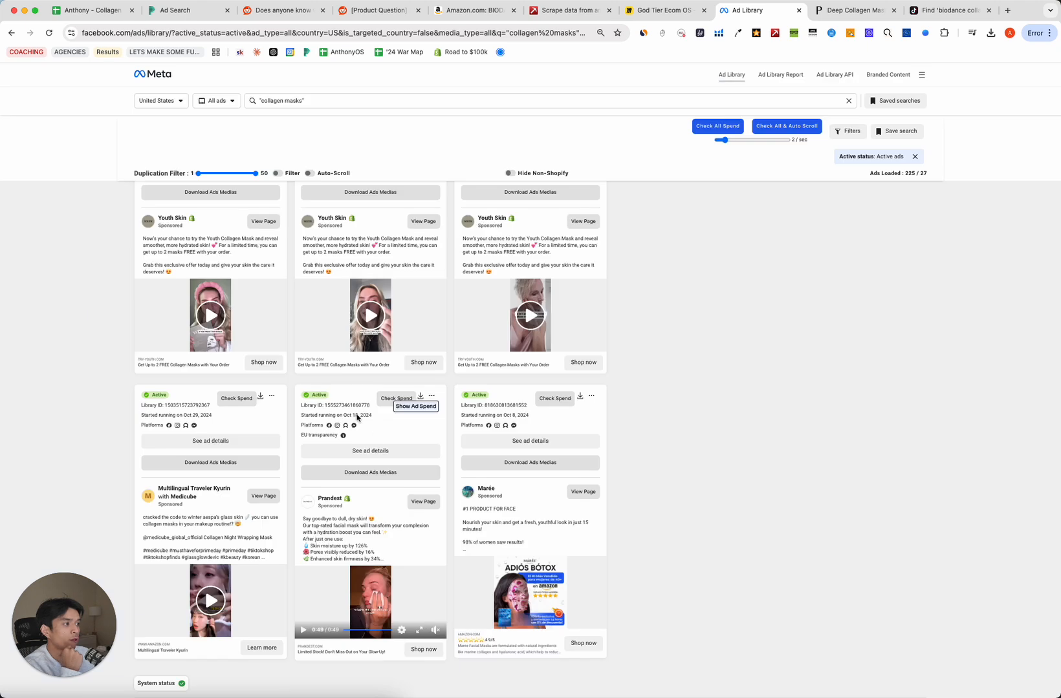
scroll(357, 418, down, 1)
scroll(339, 411, up, 4)
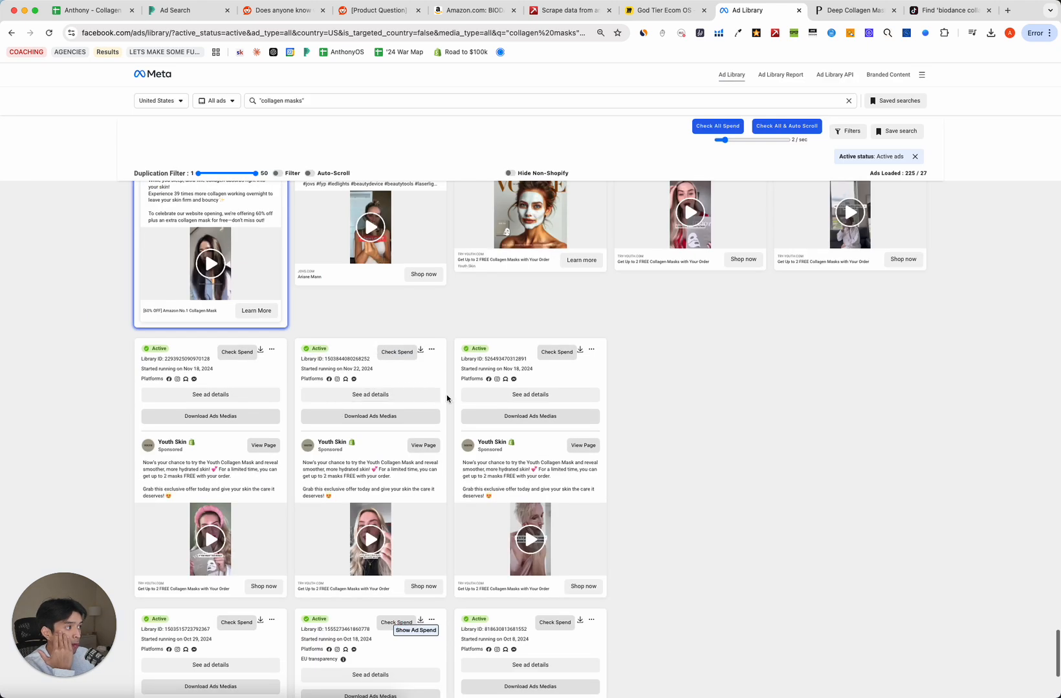
scroll(446, 398, up, 2)
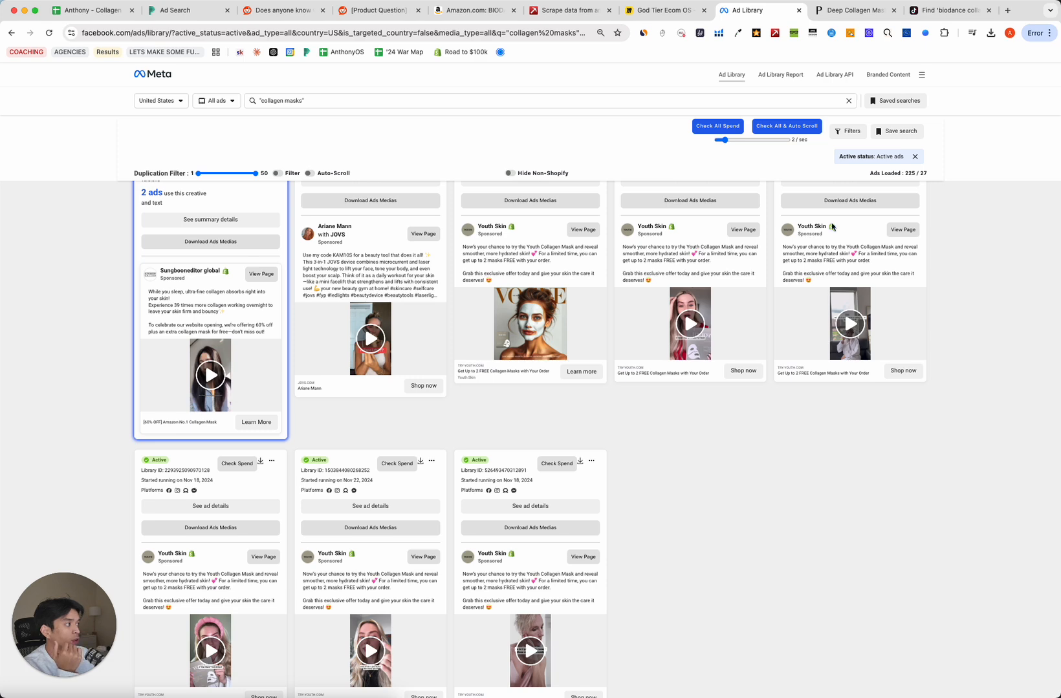
scroll(832, 226, up, 1)
Play the Youth Skin robe ad video to 0:24, then return to Miro's Social Media branch.
click(852, 219)
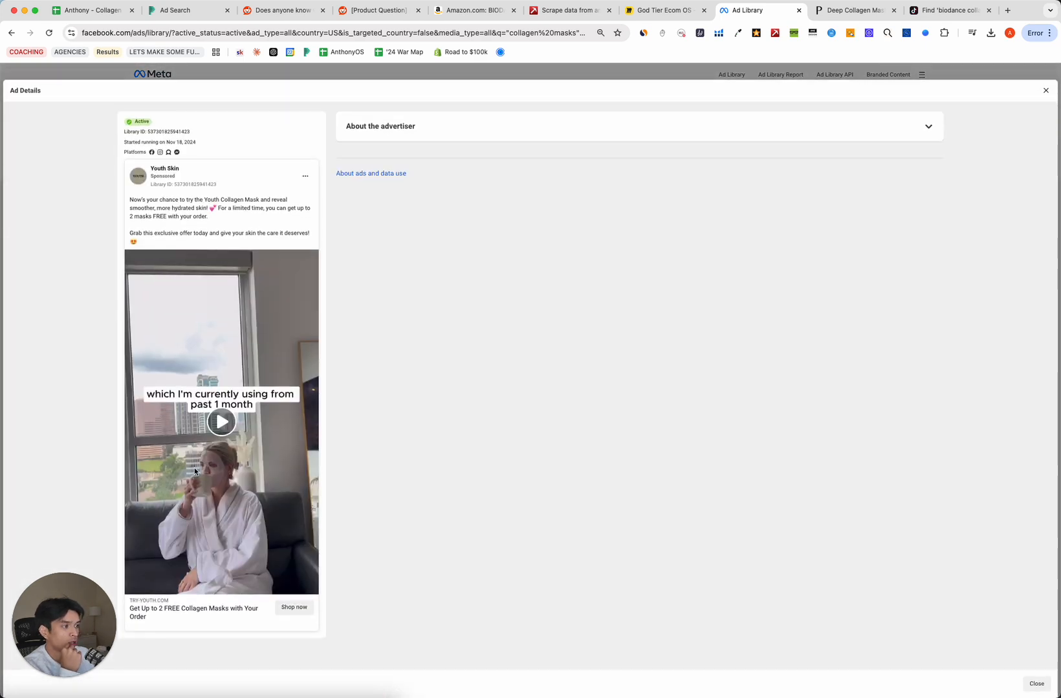
click(271, 412)
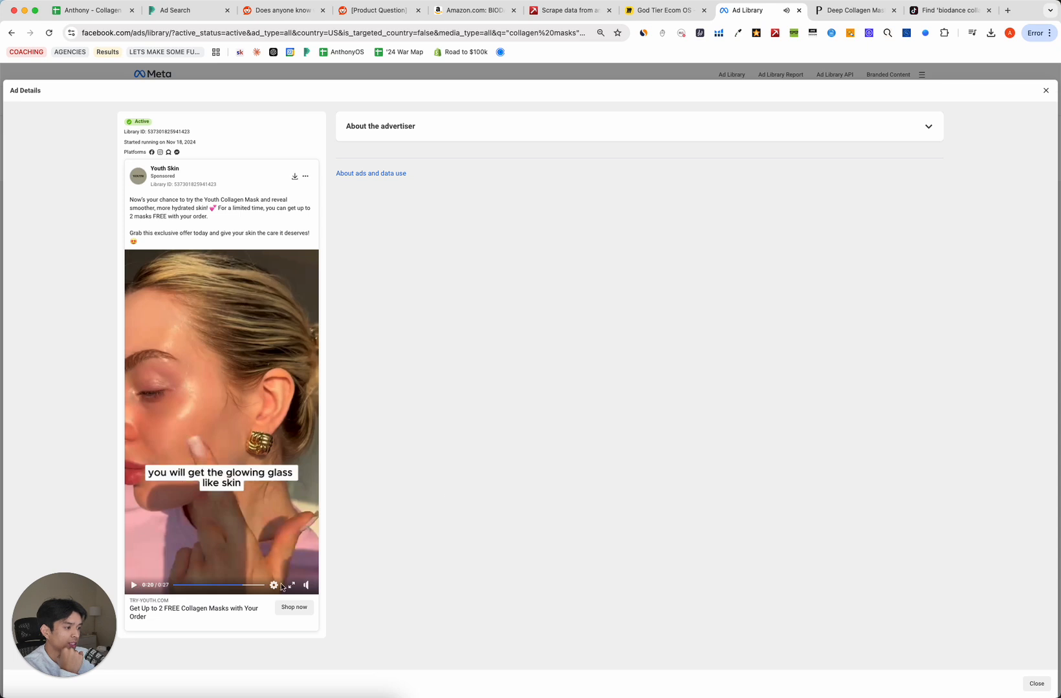
click(253, 587)
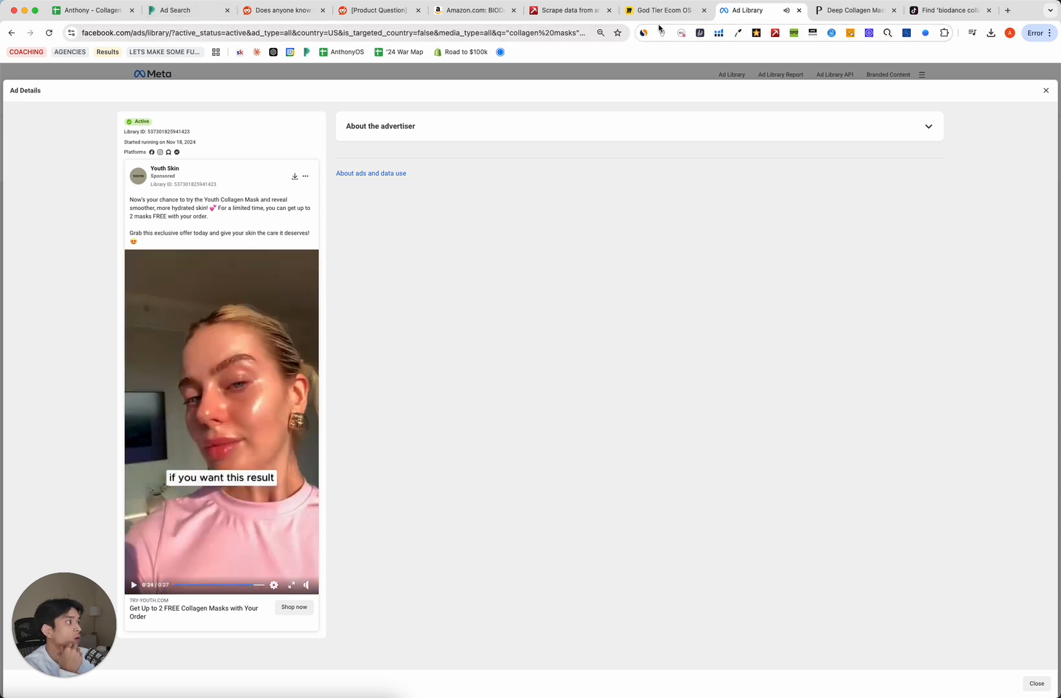
click(663, 10)
scroll(258, 411, left, 7)
scroll(238, 408, left, 4)
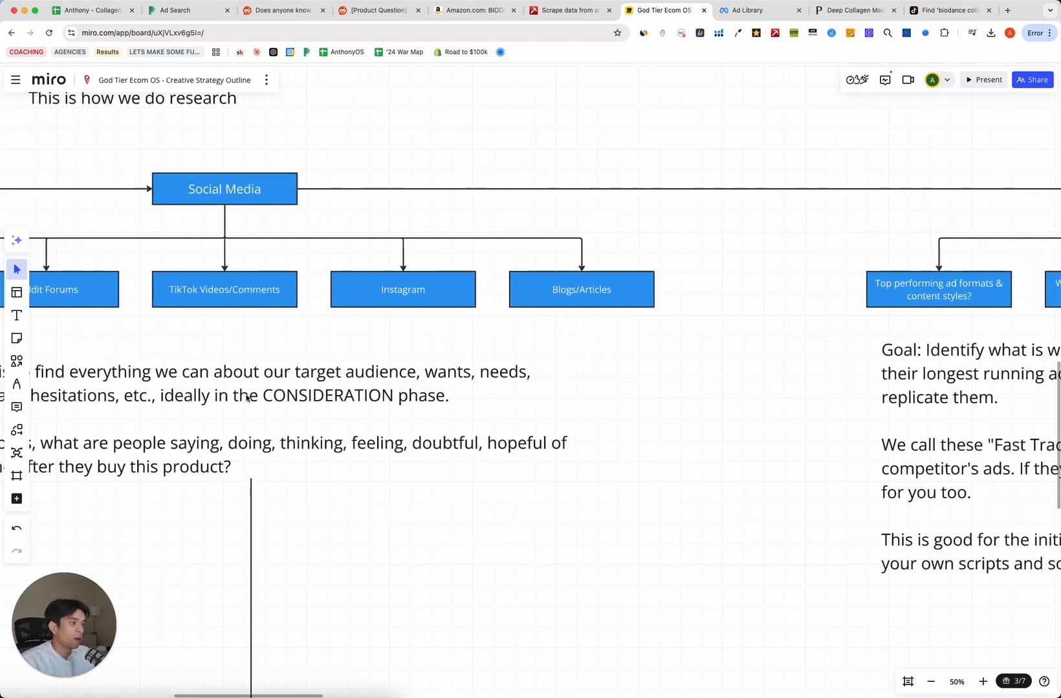